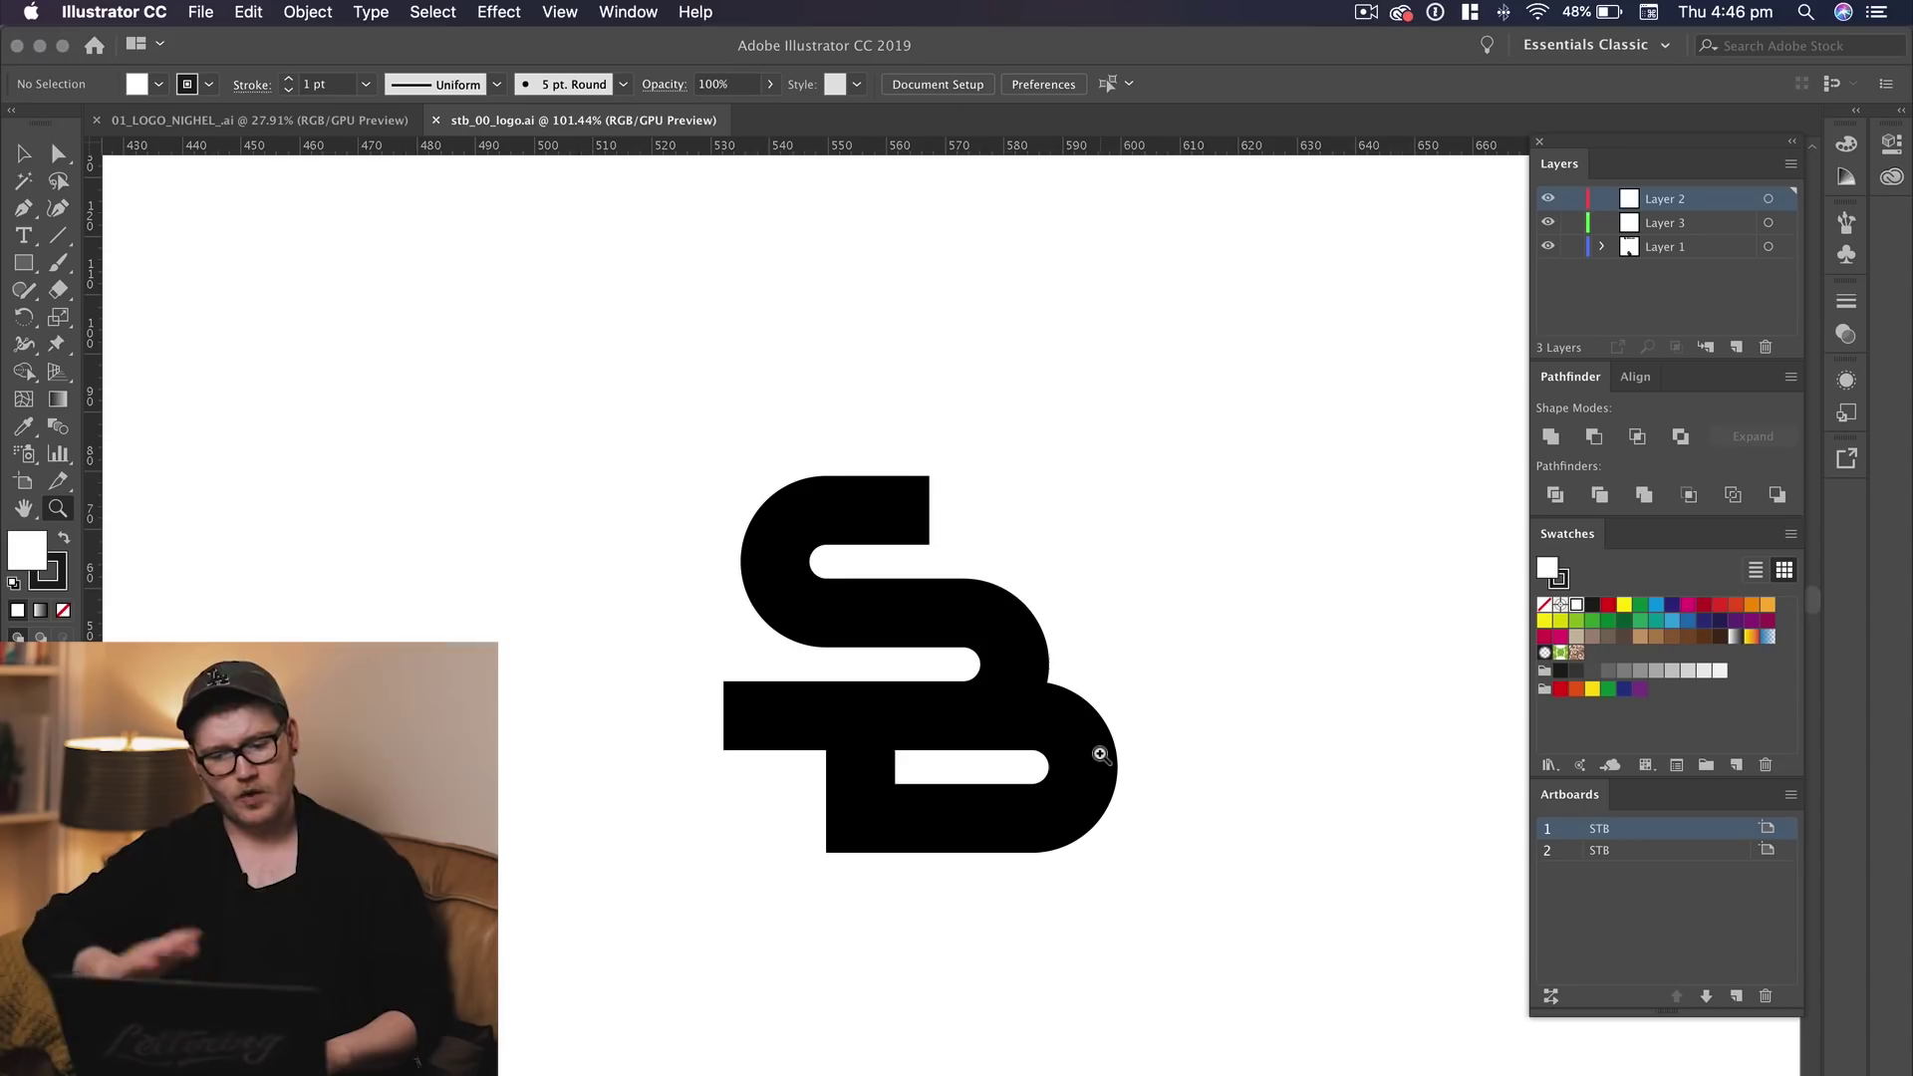
# Ungroup the STB.design logo lockup and move the SB mark above the wordmark
pyautogui.moveTo(1080, 724); pyautogui.dragTo(743, 989)
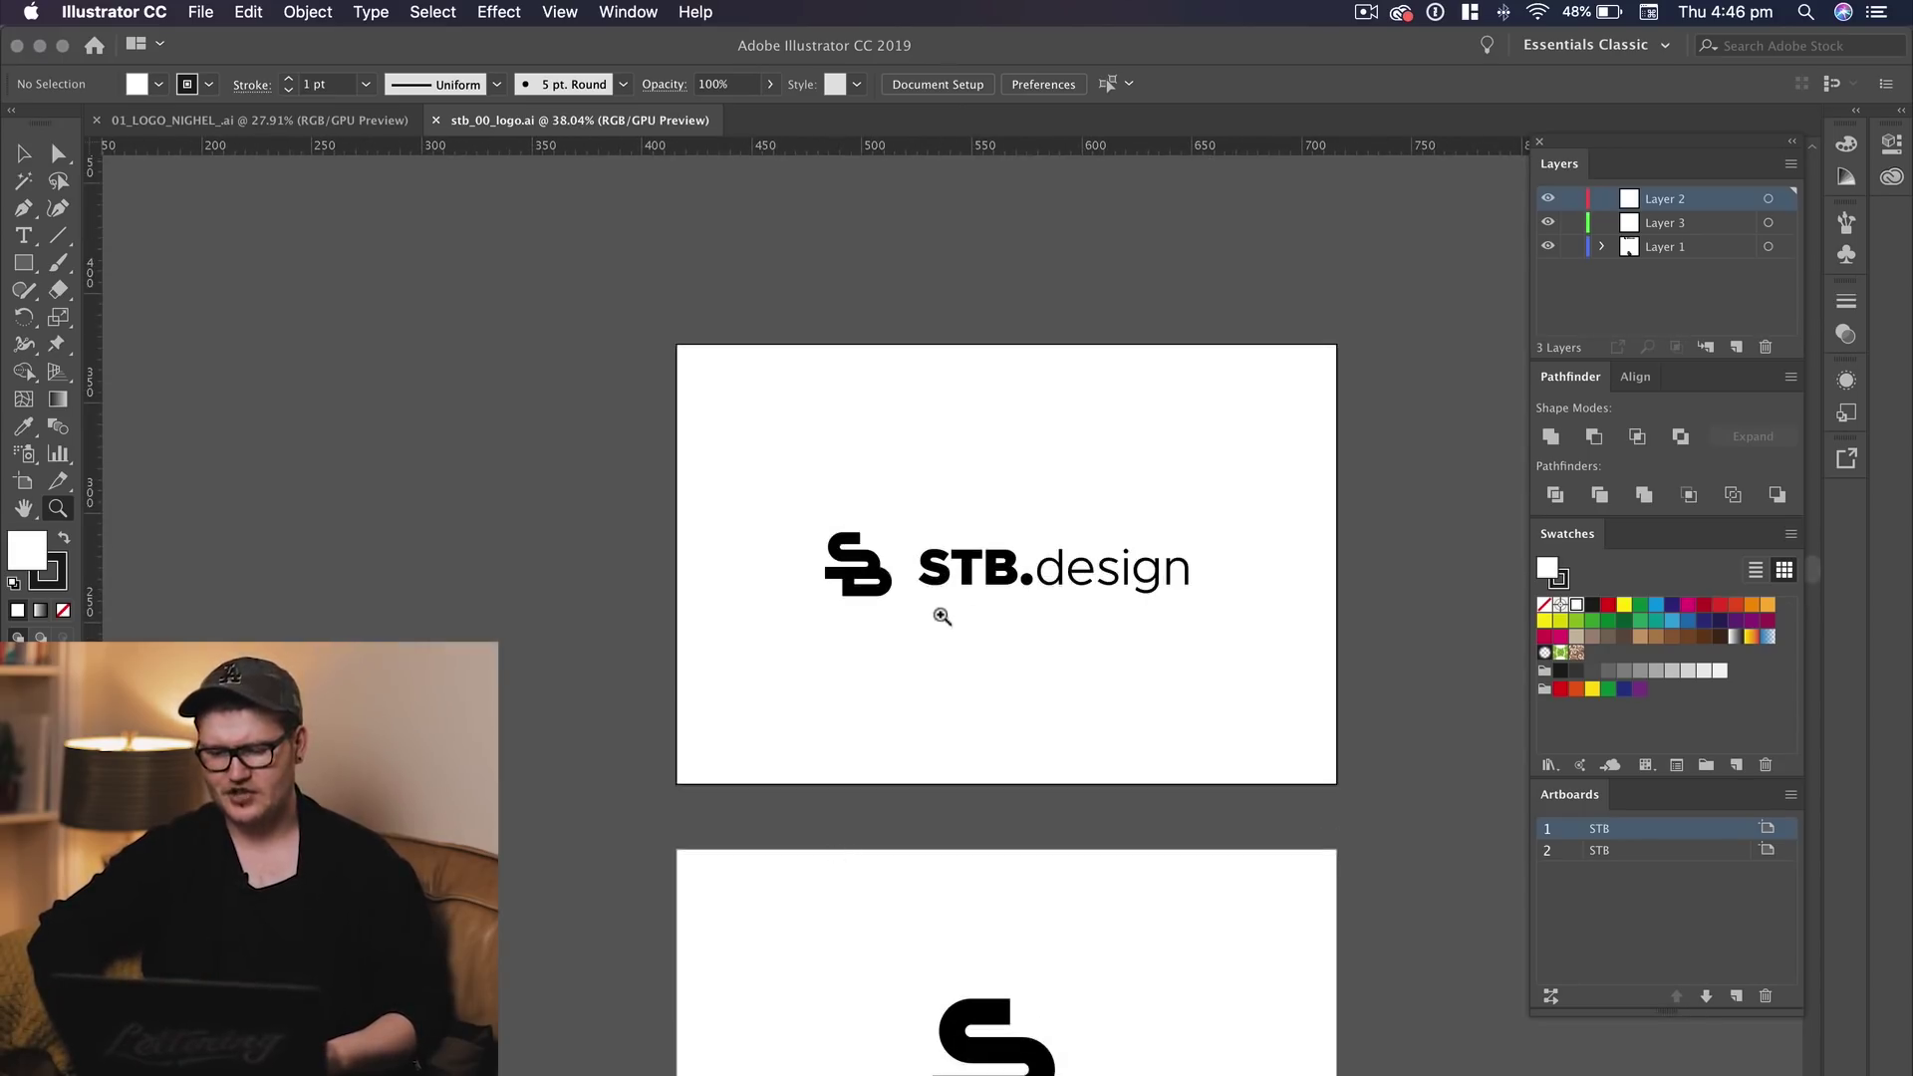
pyautogui.moveTo(944, 610); pyautogui.dragTo(847, 618)
pyautogui.press('v')
pyautogui.moveTo(762, 505); pyautogui.dragTo(638, 726)
pyautogui.click(694, 673)
pyautogui.click(732, 658)
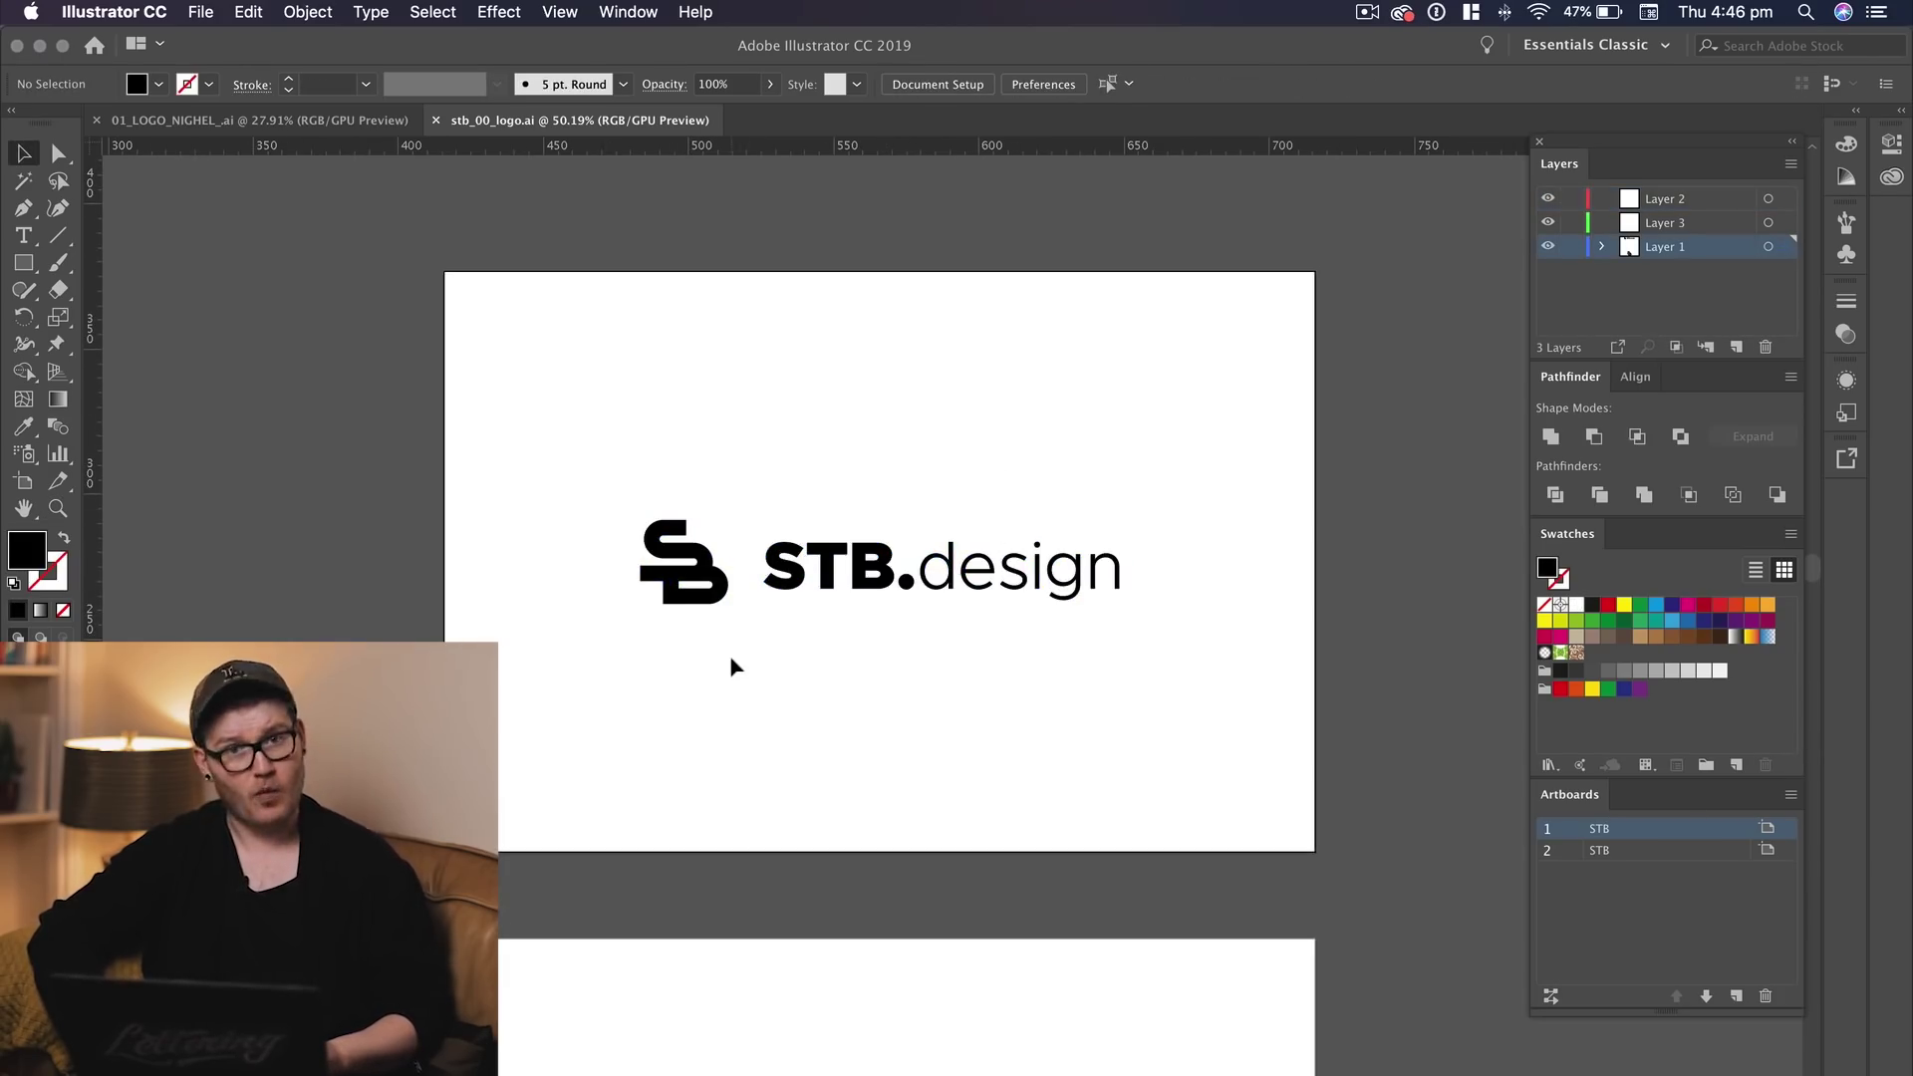
pyautogui.moveTo(758, 643); pyautogui.dragTo(802, 489)
pyautogui.press('v')
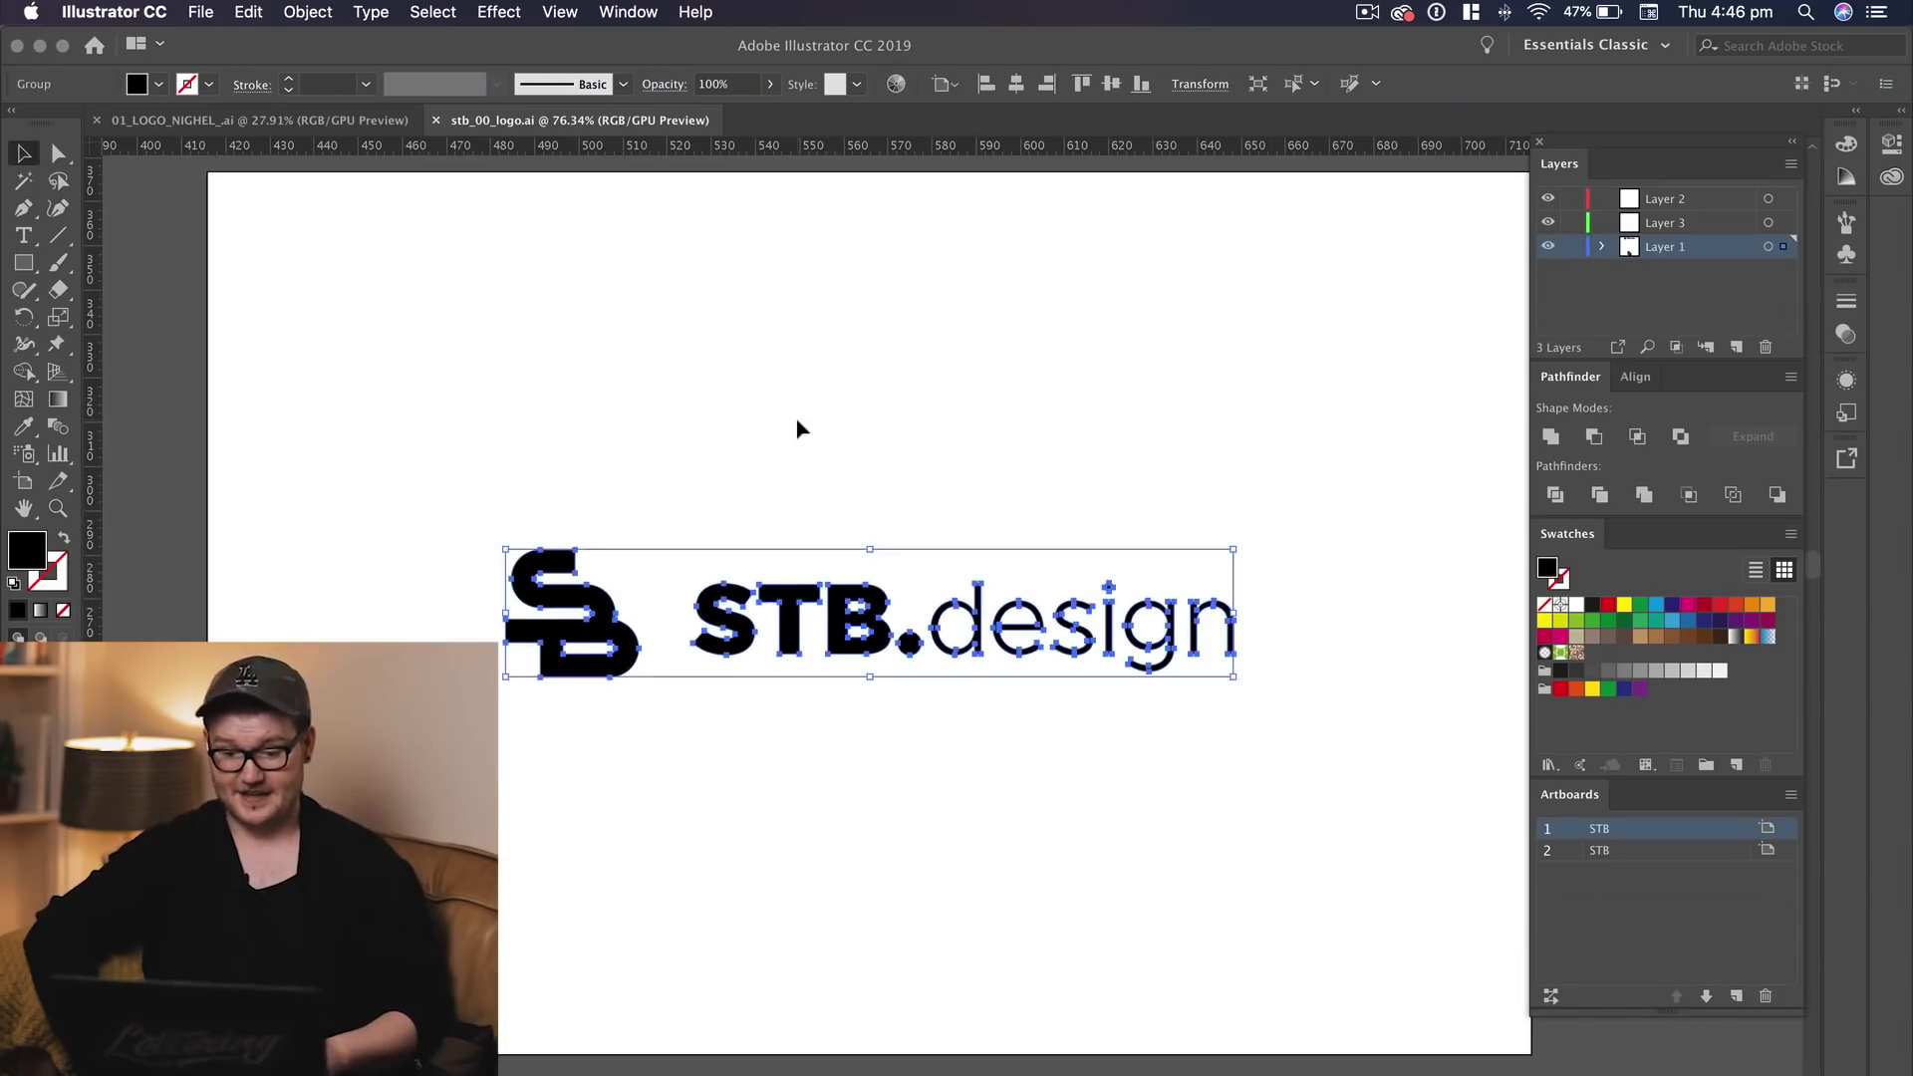
pyautogui.click(797, 429)
pyautogui.click(588, 680)
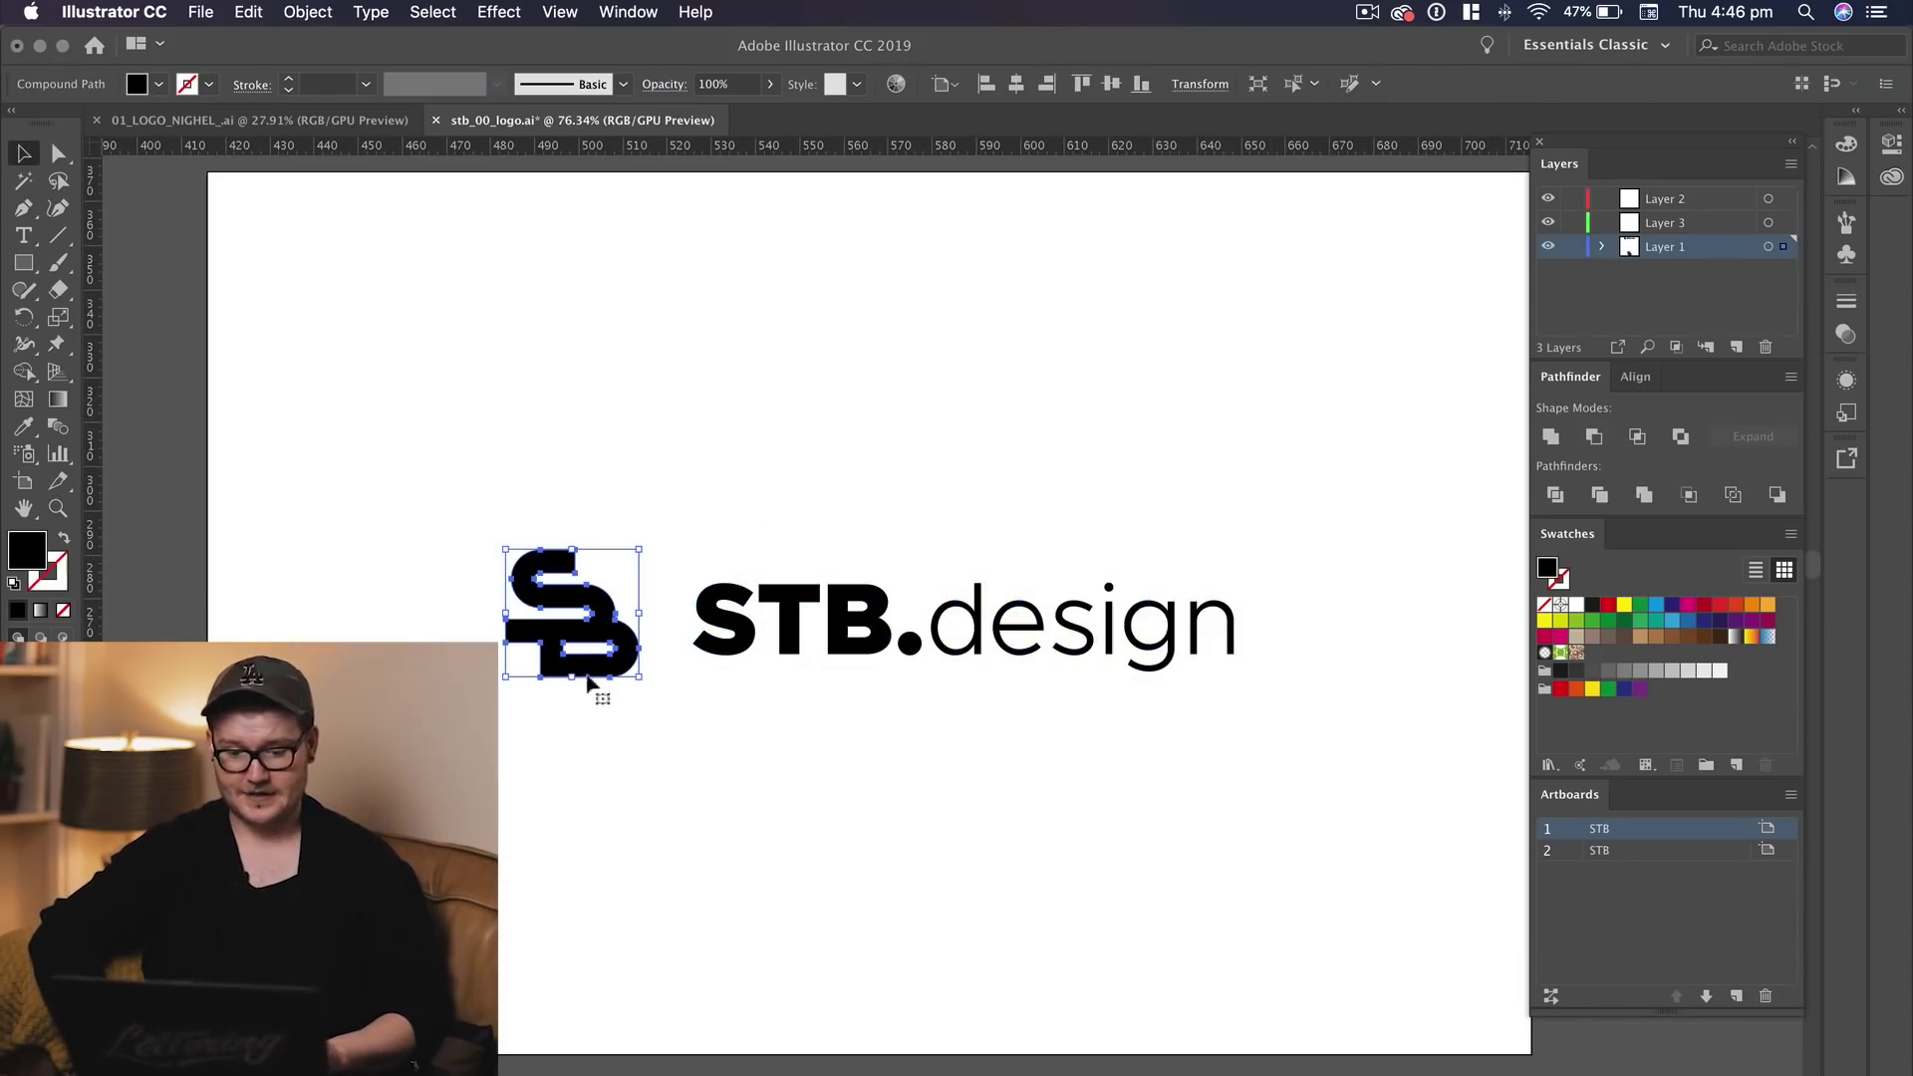
pyautogui.moveTo(638, 623); pyautogui.dragTo(984, 428)
# Centre the STB.design wordmark and the SB mark horizontally on the artboard
pyautogui.moveTo(1004, 534); pyautogui.dragTo(964, 735)
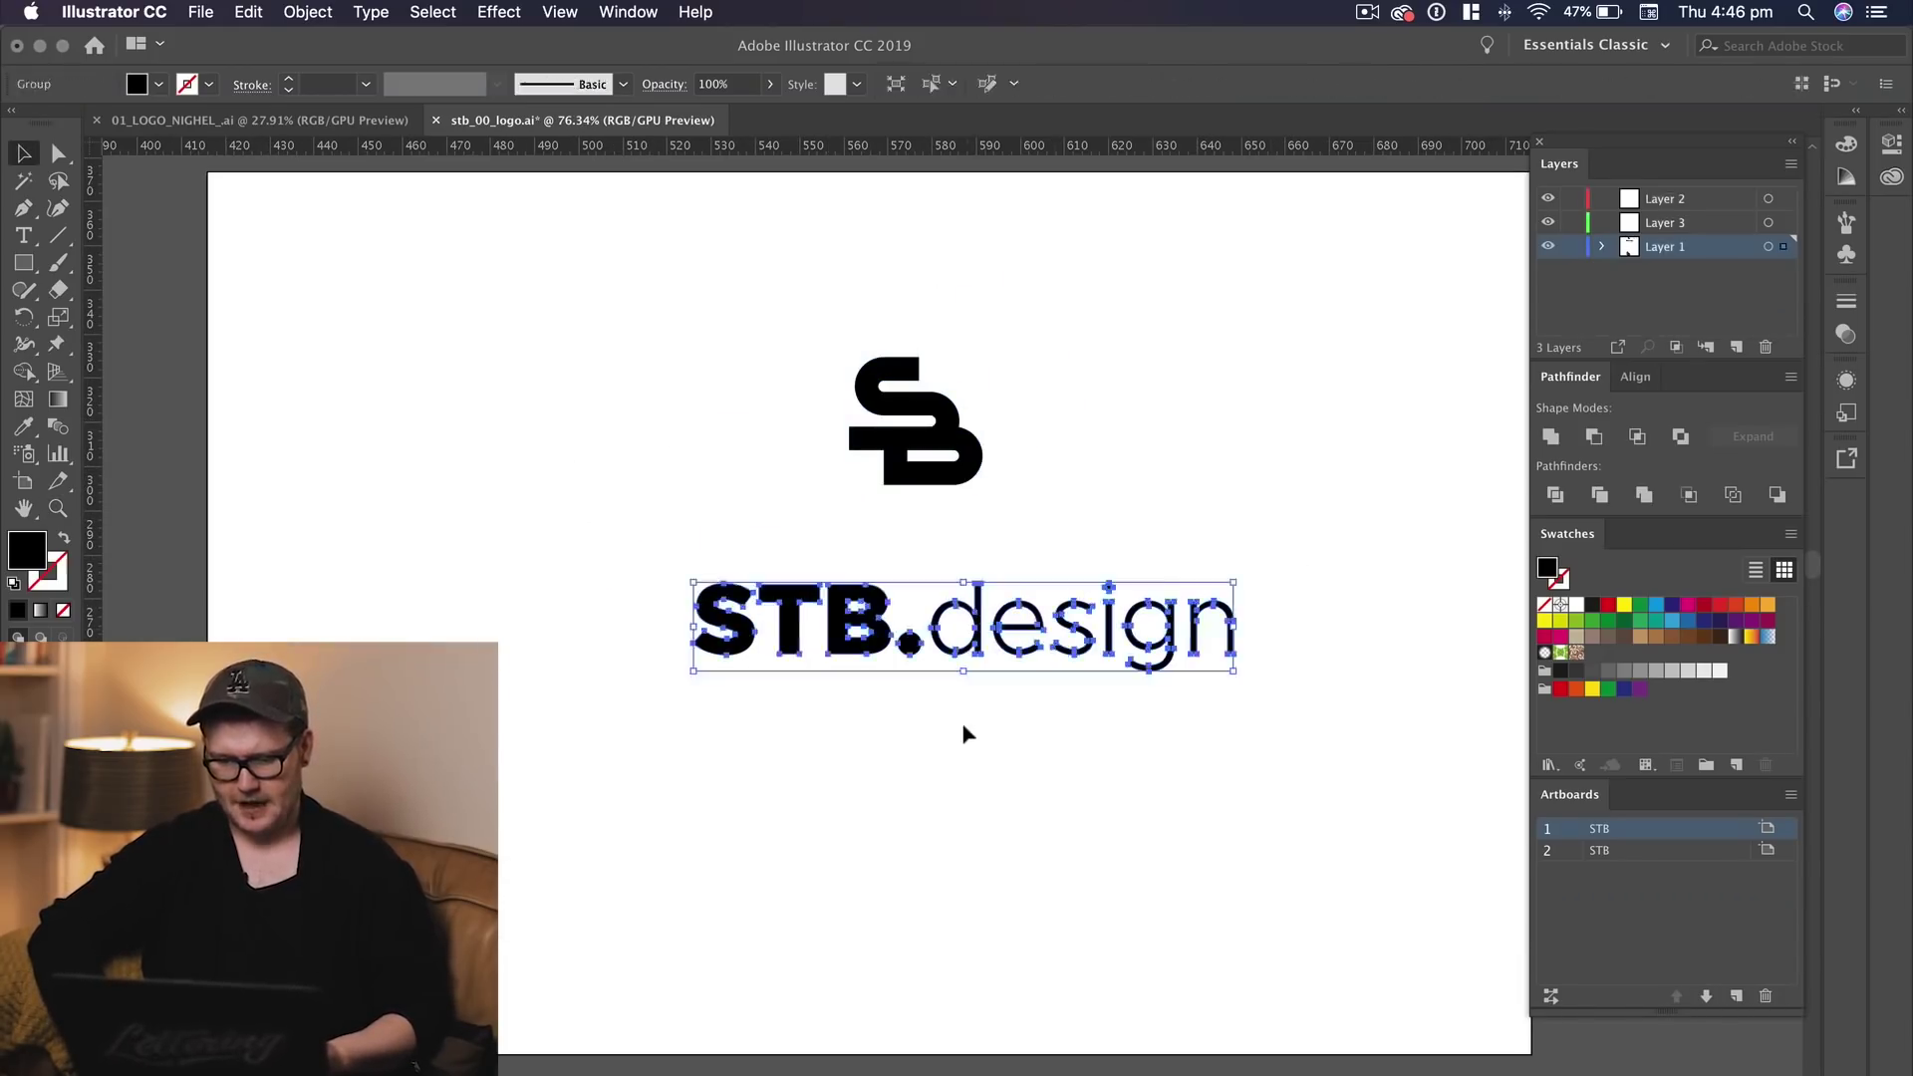
pyautogui.click(1016, 83)
pyautogui.click(931, 379)
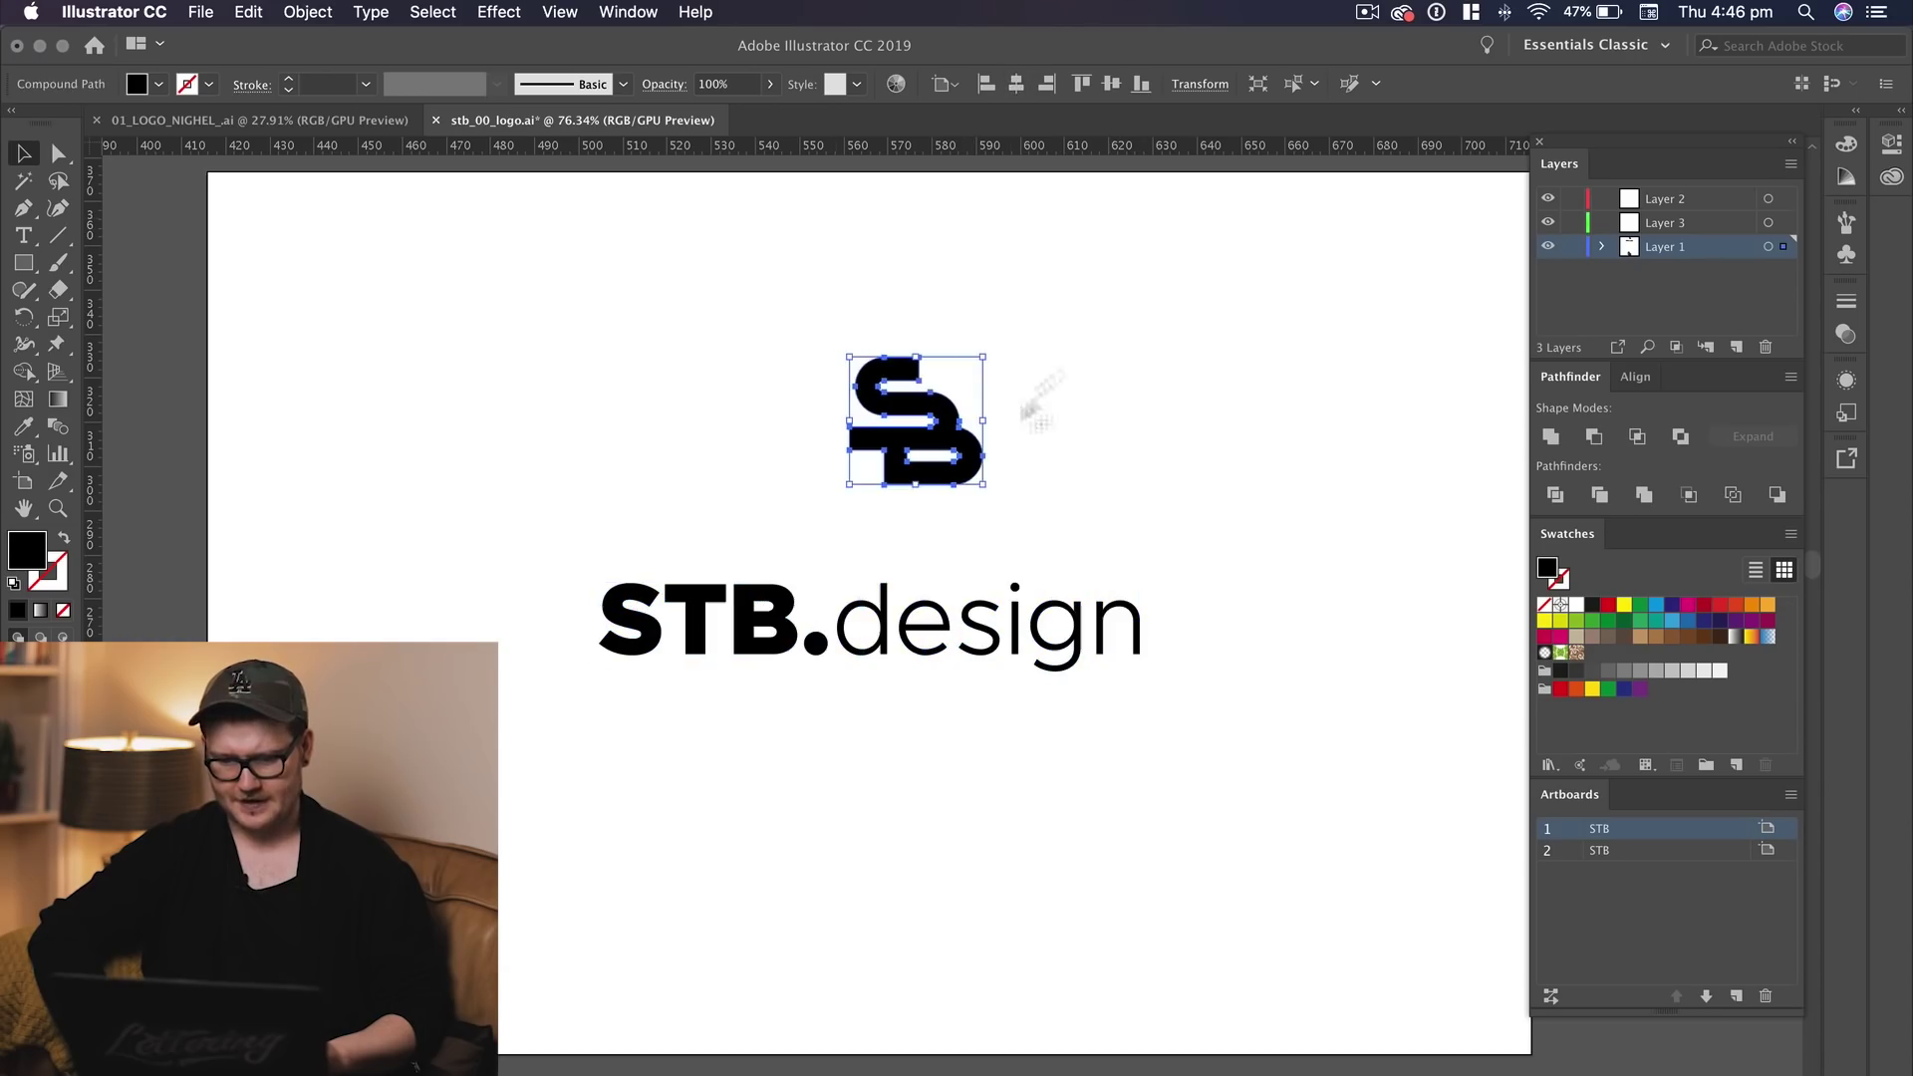
pyautogui.click(1016, 84)
# Move the SB mark down closer to the wordmark and shift the wordmark down slightly, keeping both horizontally centred
pyautogui.click(1089, 559)
pyautogui.moveTo(930, 482); pyautogui.dragTo(931, 550)
pyautogui.click(1026, 523)
pyautogui.moveTo(1016, 633); pyautogui.dragTo(1026, 669)
pyautogui.click(1058, 423)
# Scale the SB mark up proportionally from its centre so it nearly reaches the wordmark below
pyautogui.click(925, 520)
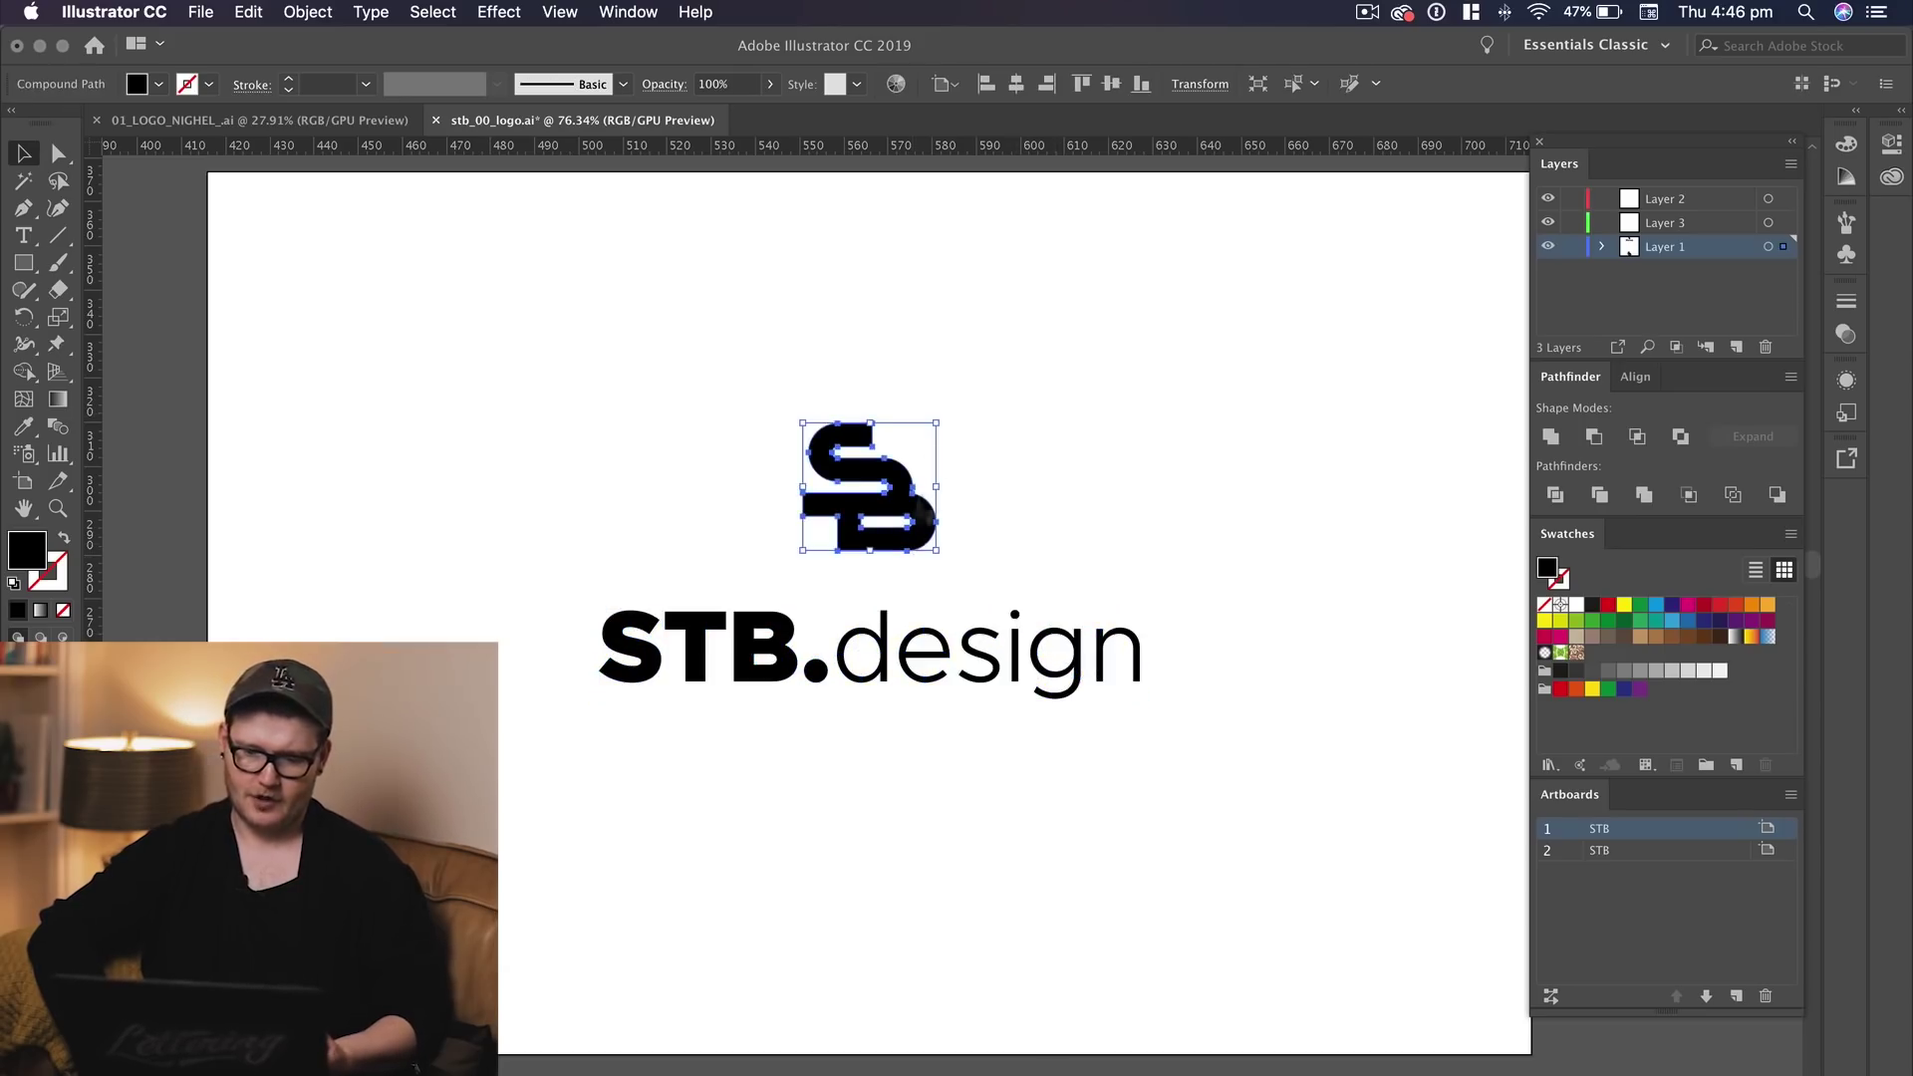
pyautogui.moveTo(934, 425); pyautogui.dragTo(967, 410)
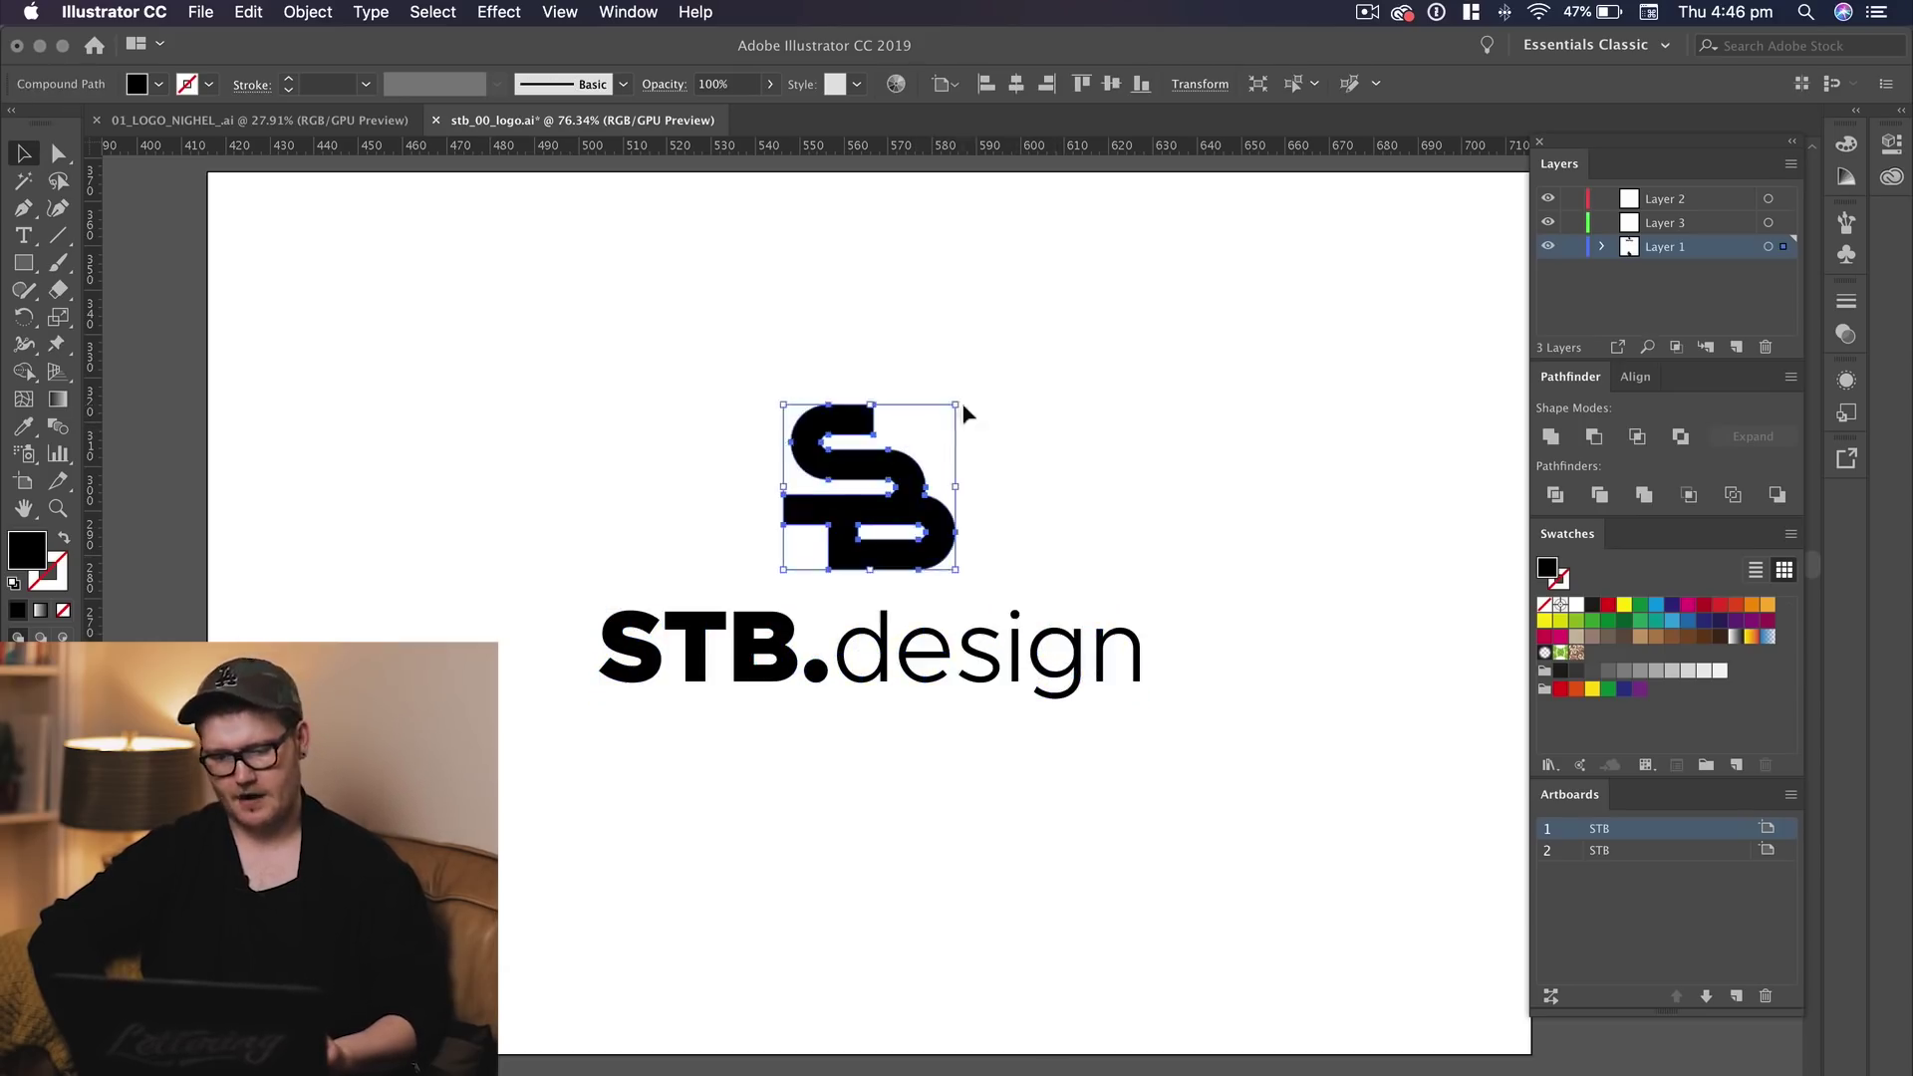
pyautogui.click(997, 588)
pyautogui.click(977, 658)
pyautogui.doubleClick(973, 652)
pyautogui.doubleClick(991, 736)
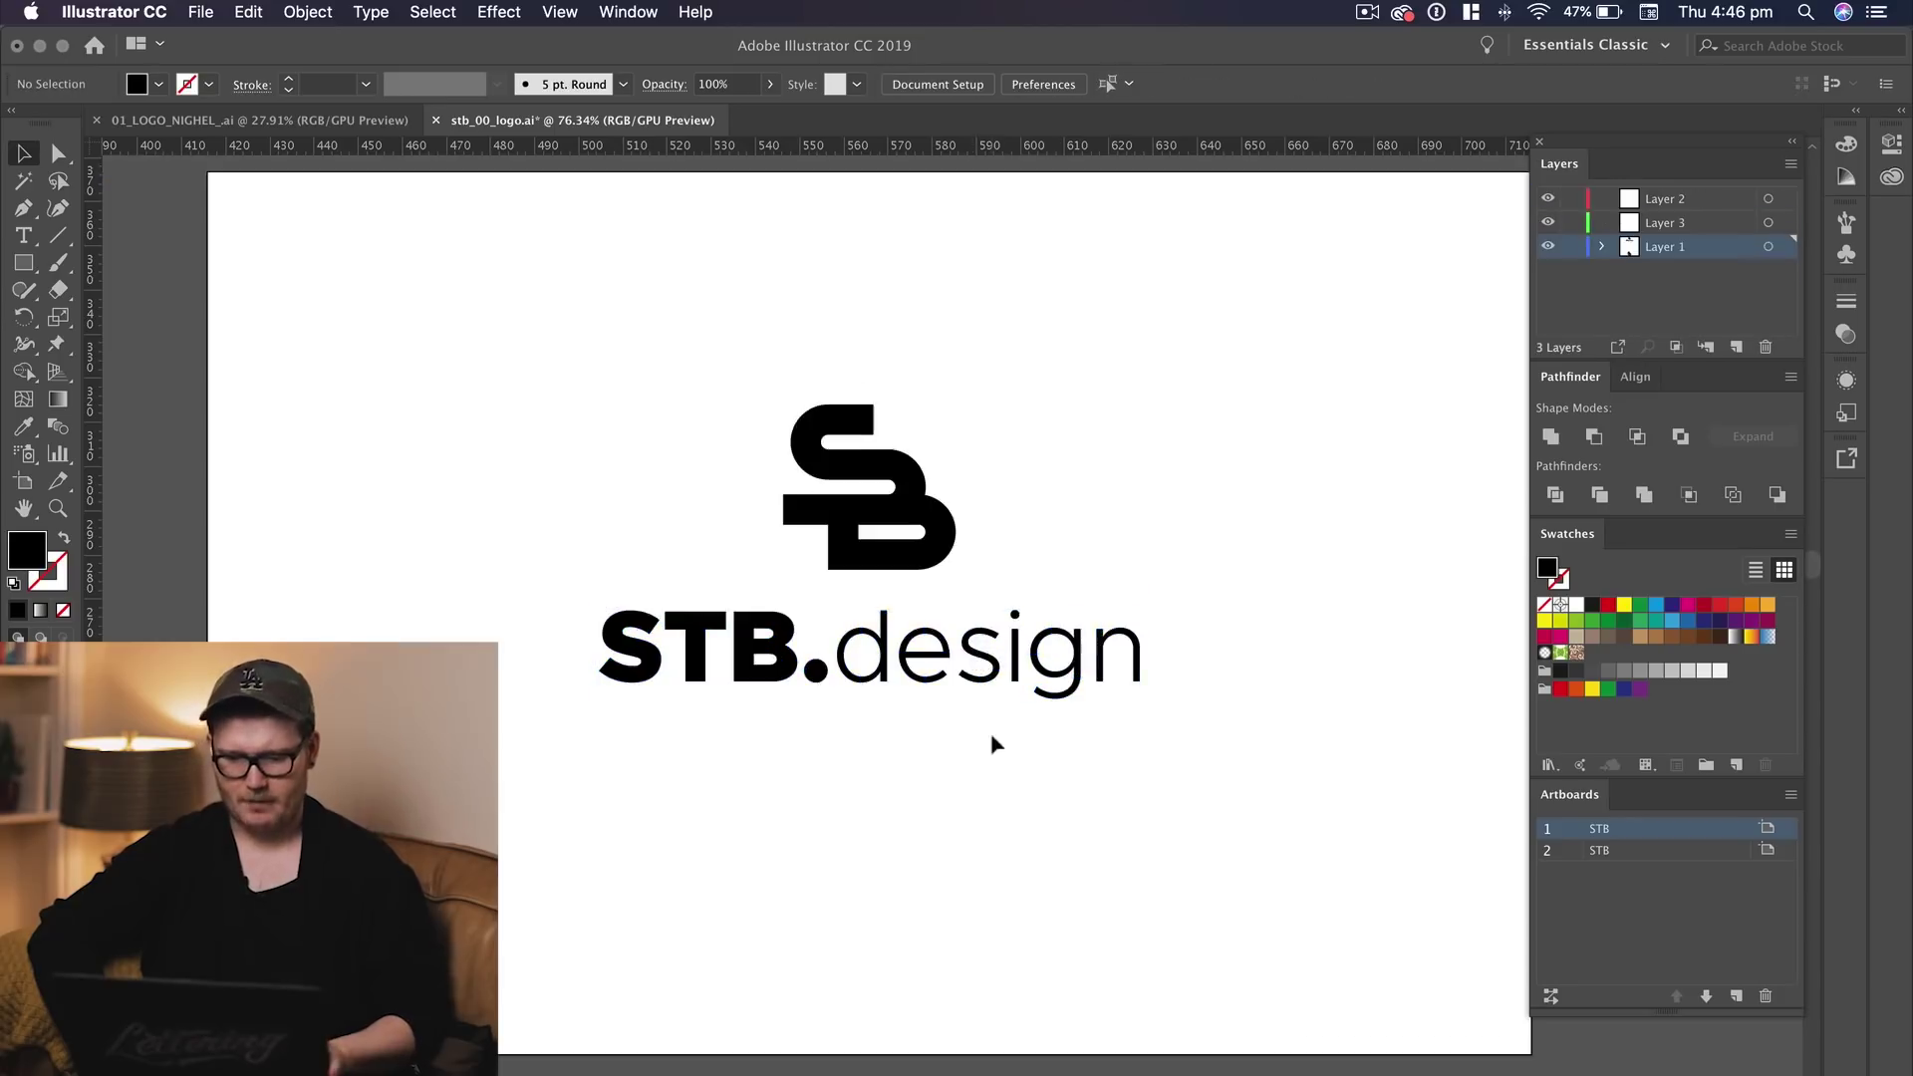
# Group the mark with the wordmark and centre the stacked logo on the artboard
pyautogui.scroll(-5, 1007, 794)
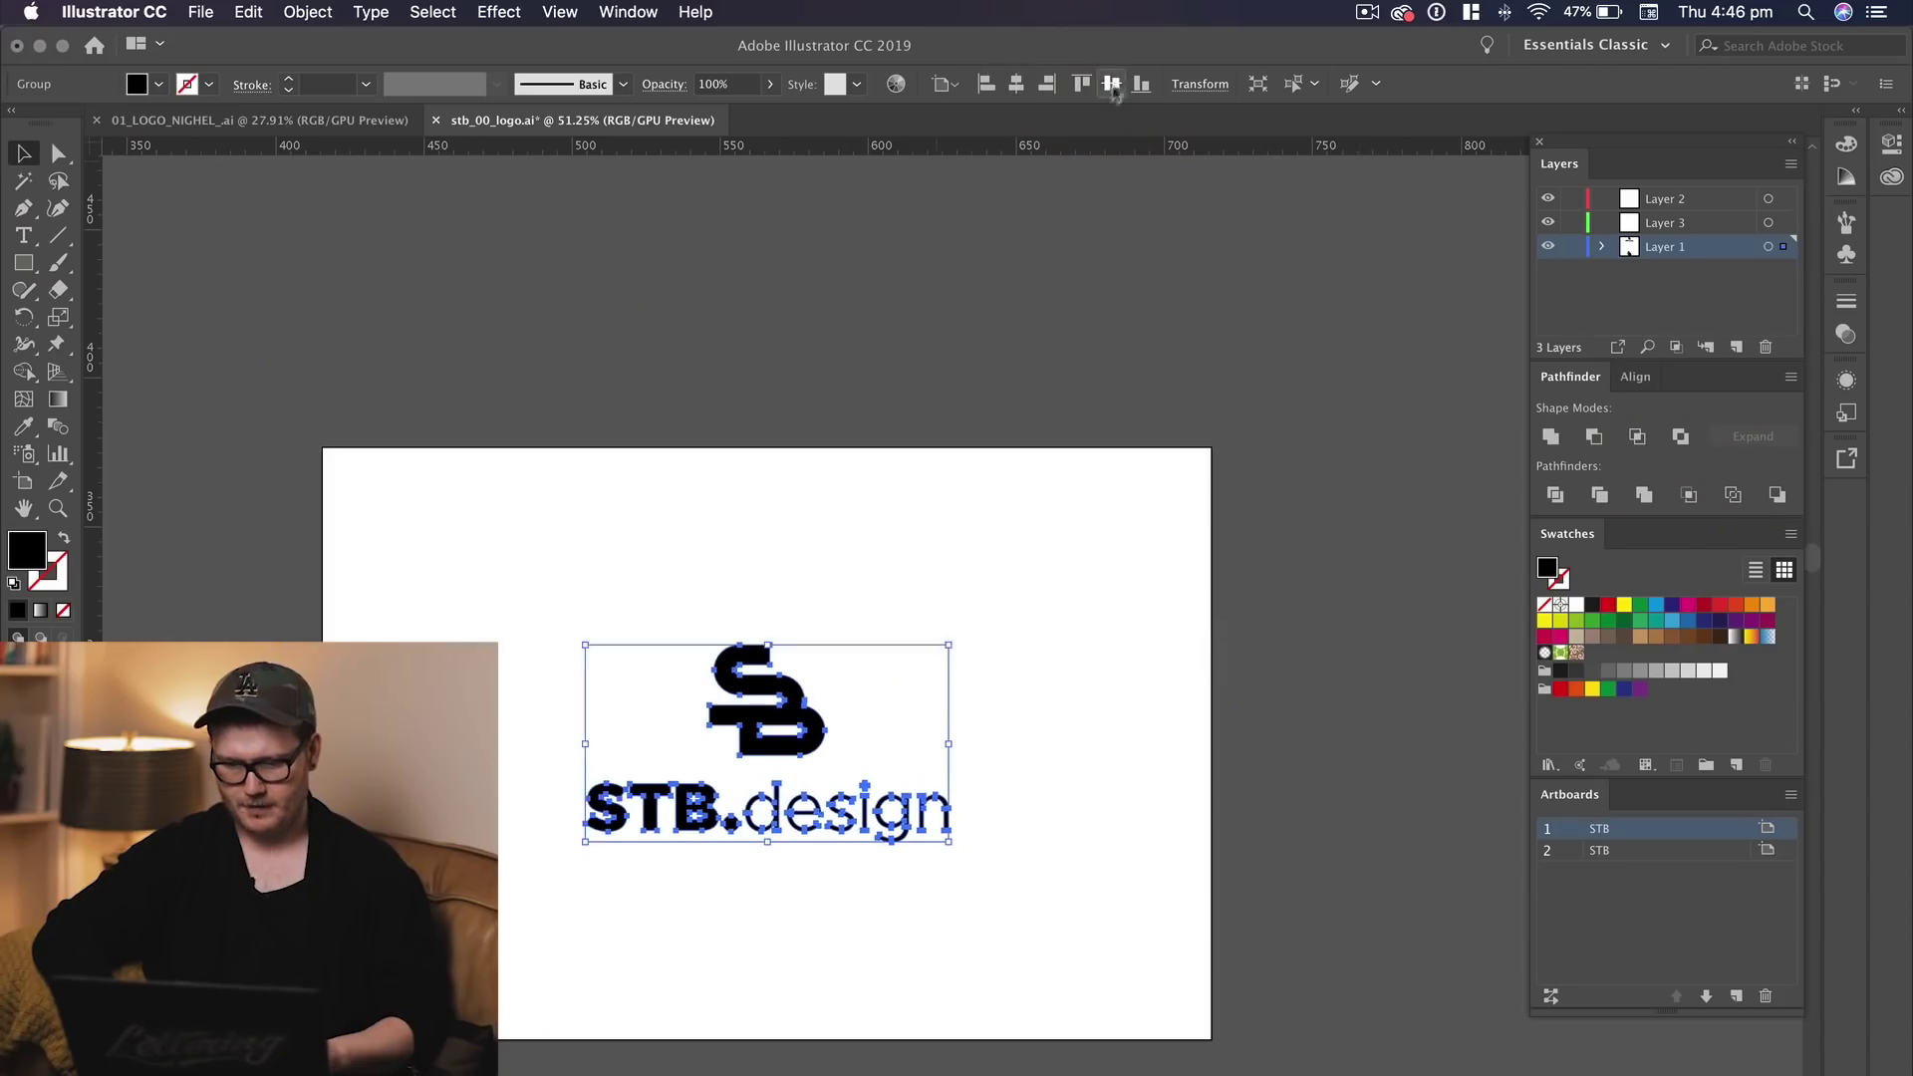
pyautogui.click(1055, 405)
pyautogui.press('z')
pyautogui.moveTo(796, 764); pyautogui.dragTo(936, 666)
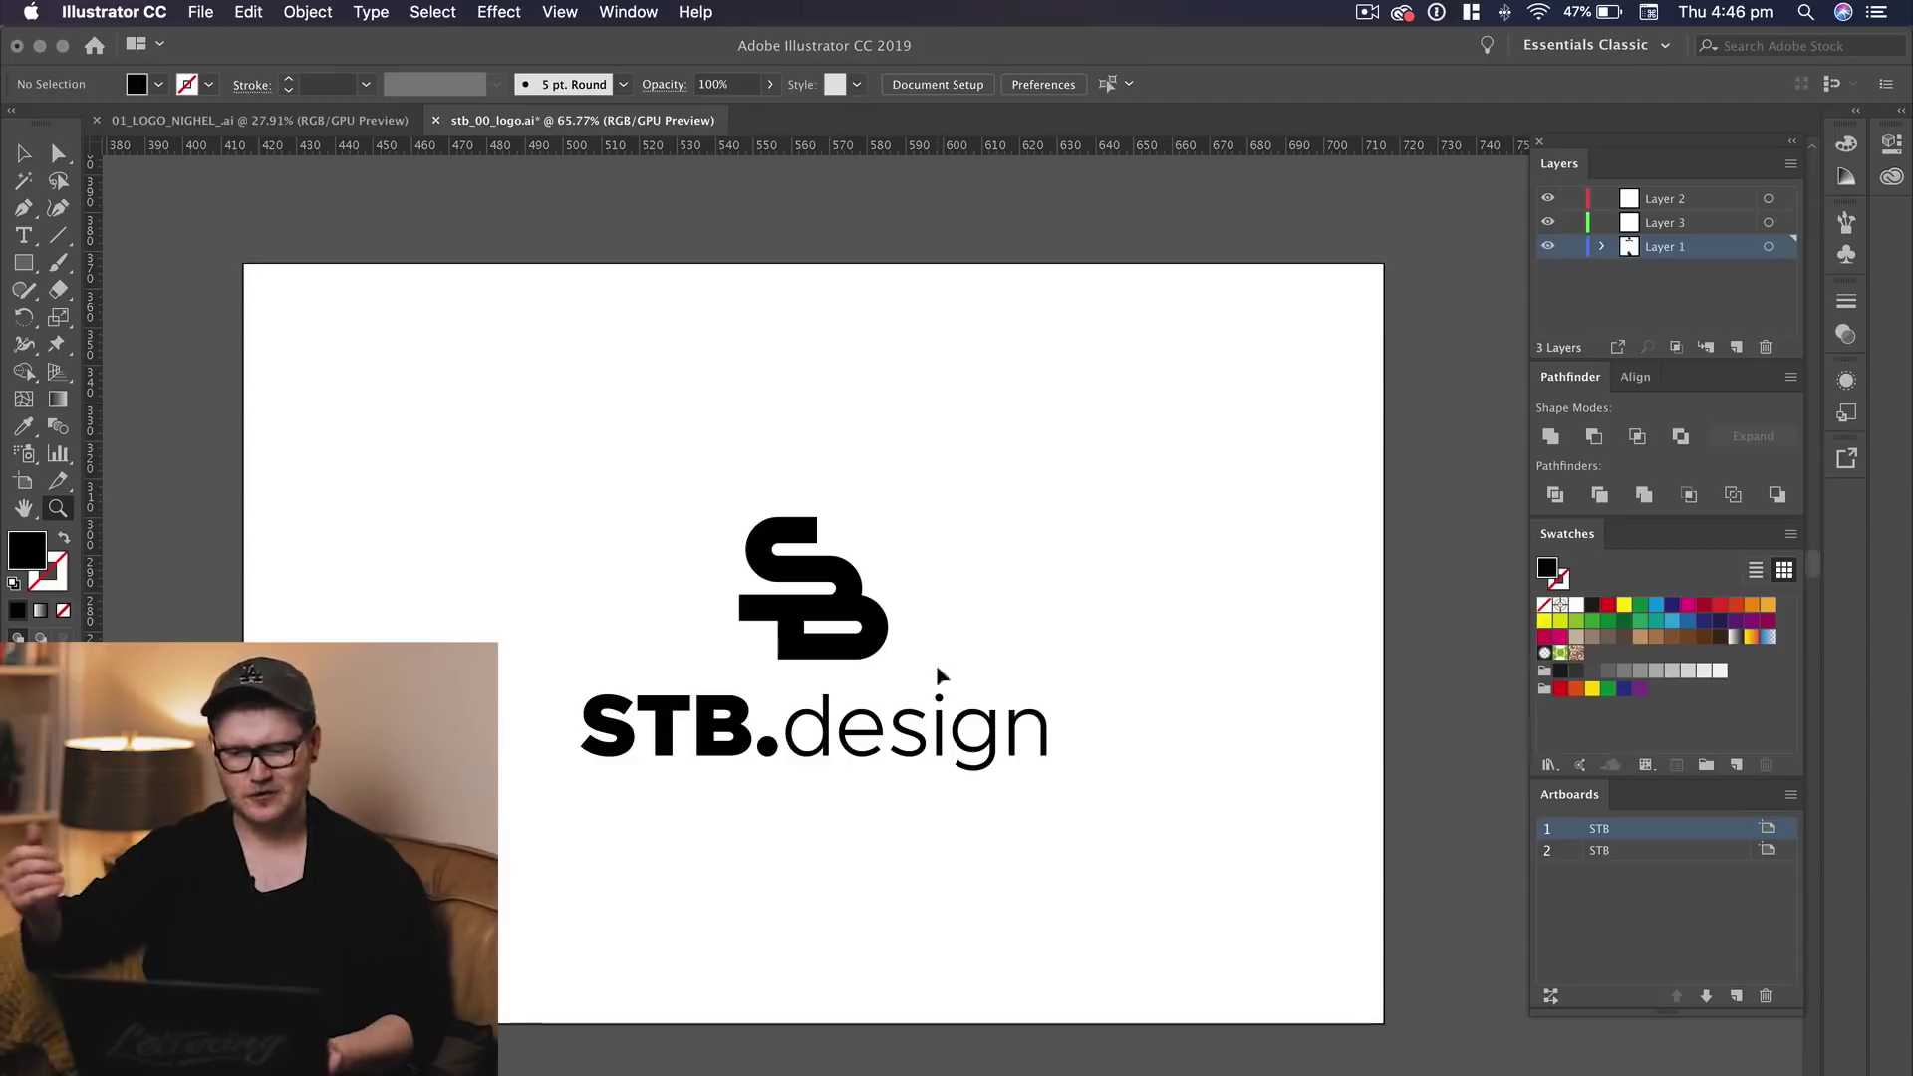
pyautogui.press('super+Tab')
pyautogui.press('super+Tab')
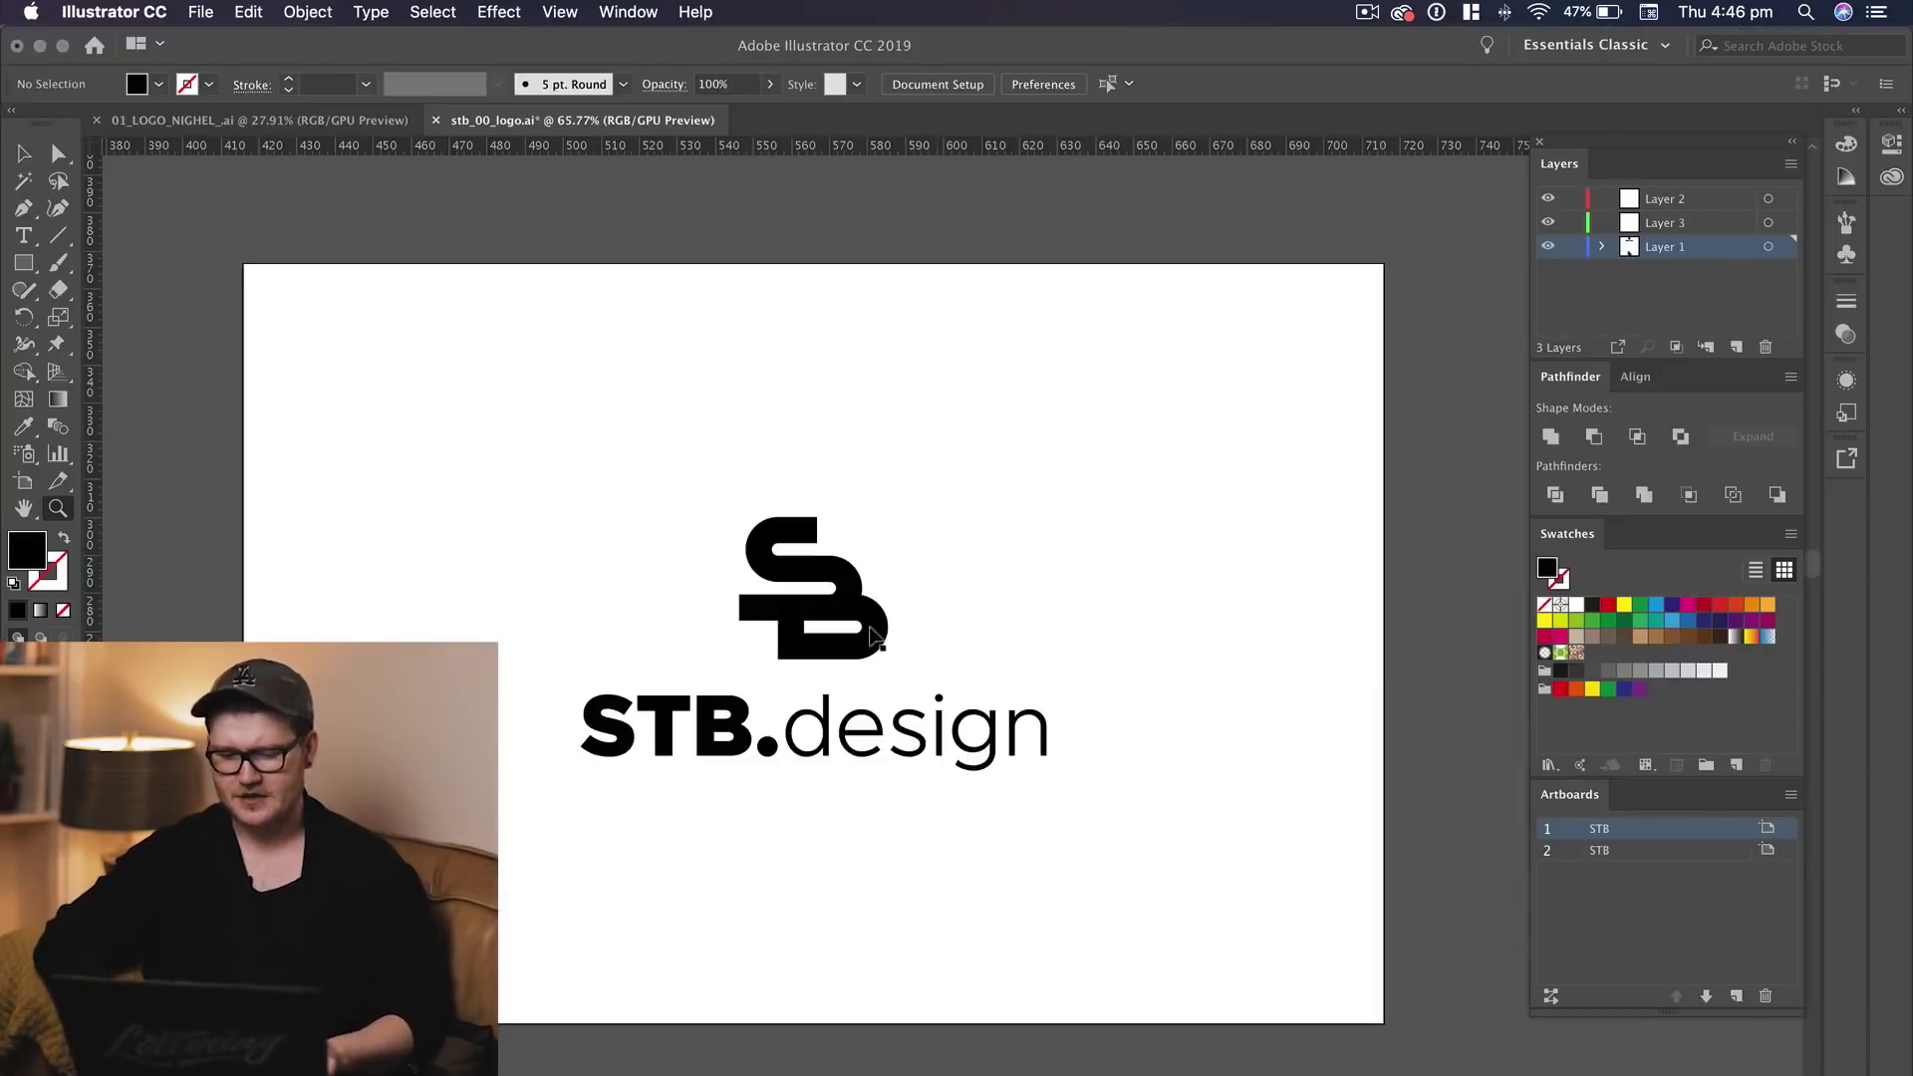
pyautogui.press('super+Tab')
pyautogui.press('super+Tab')
pyautogui.scroll(2, 837, 618)
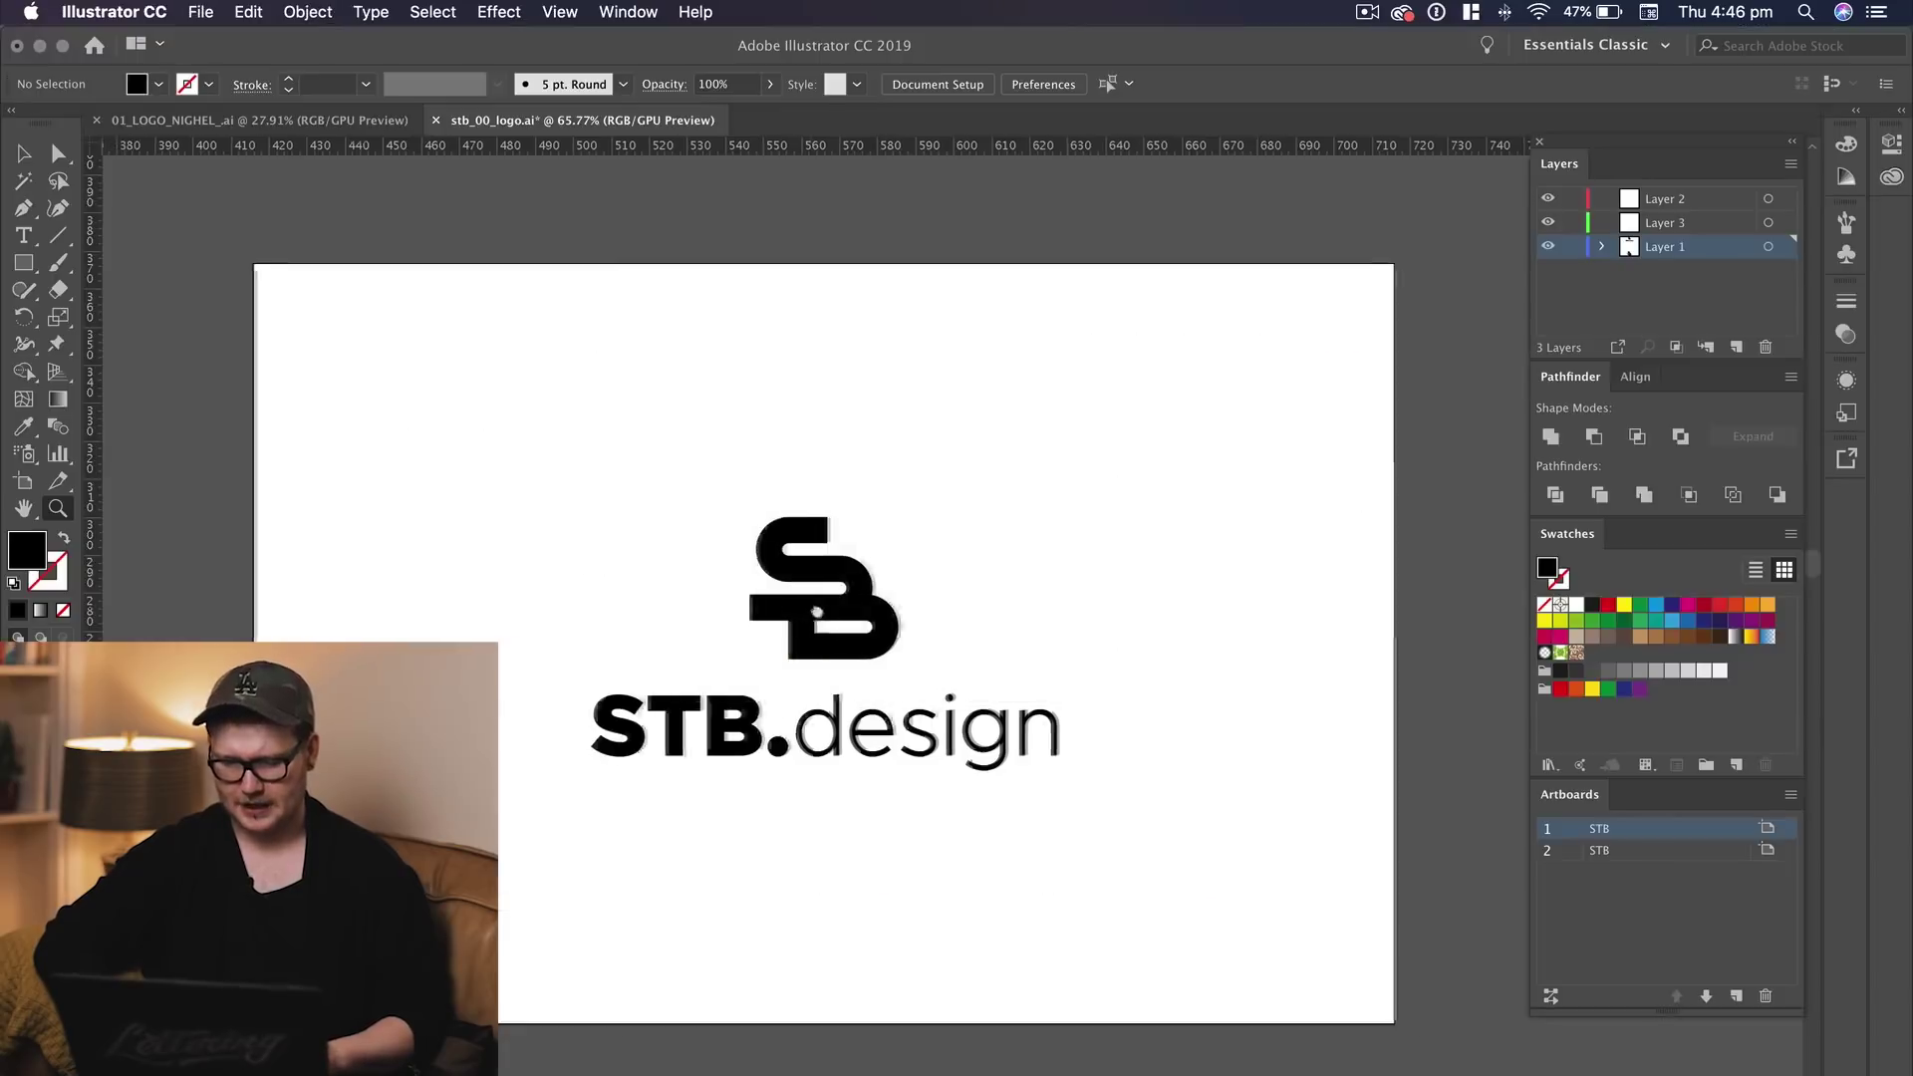
pyautogui.moveTo(877, 620); pyautogui.dragTo(813, 595)
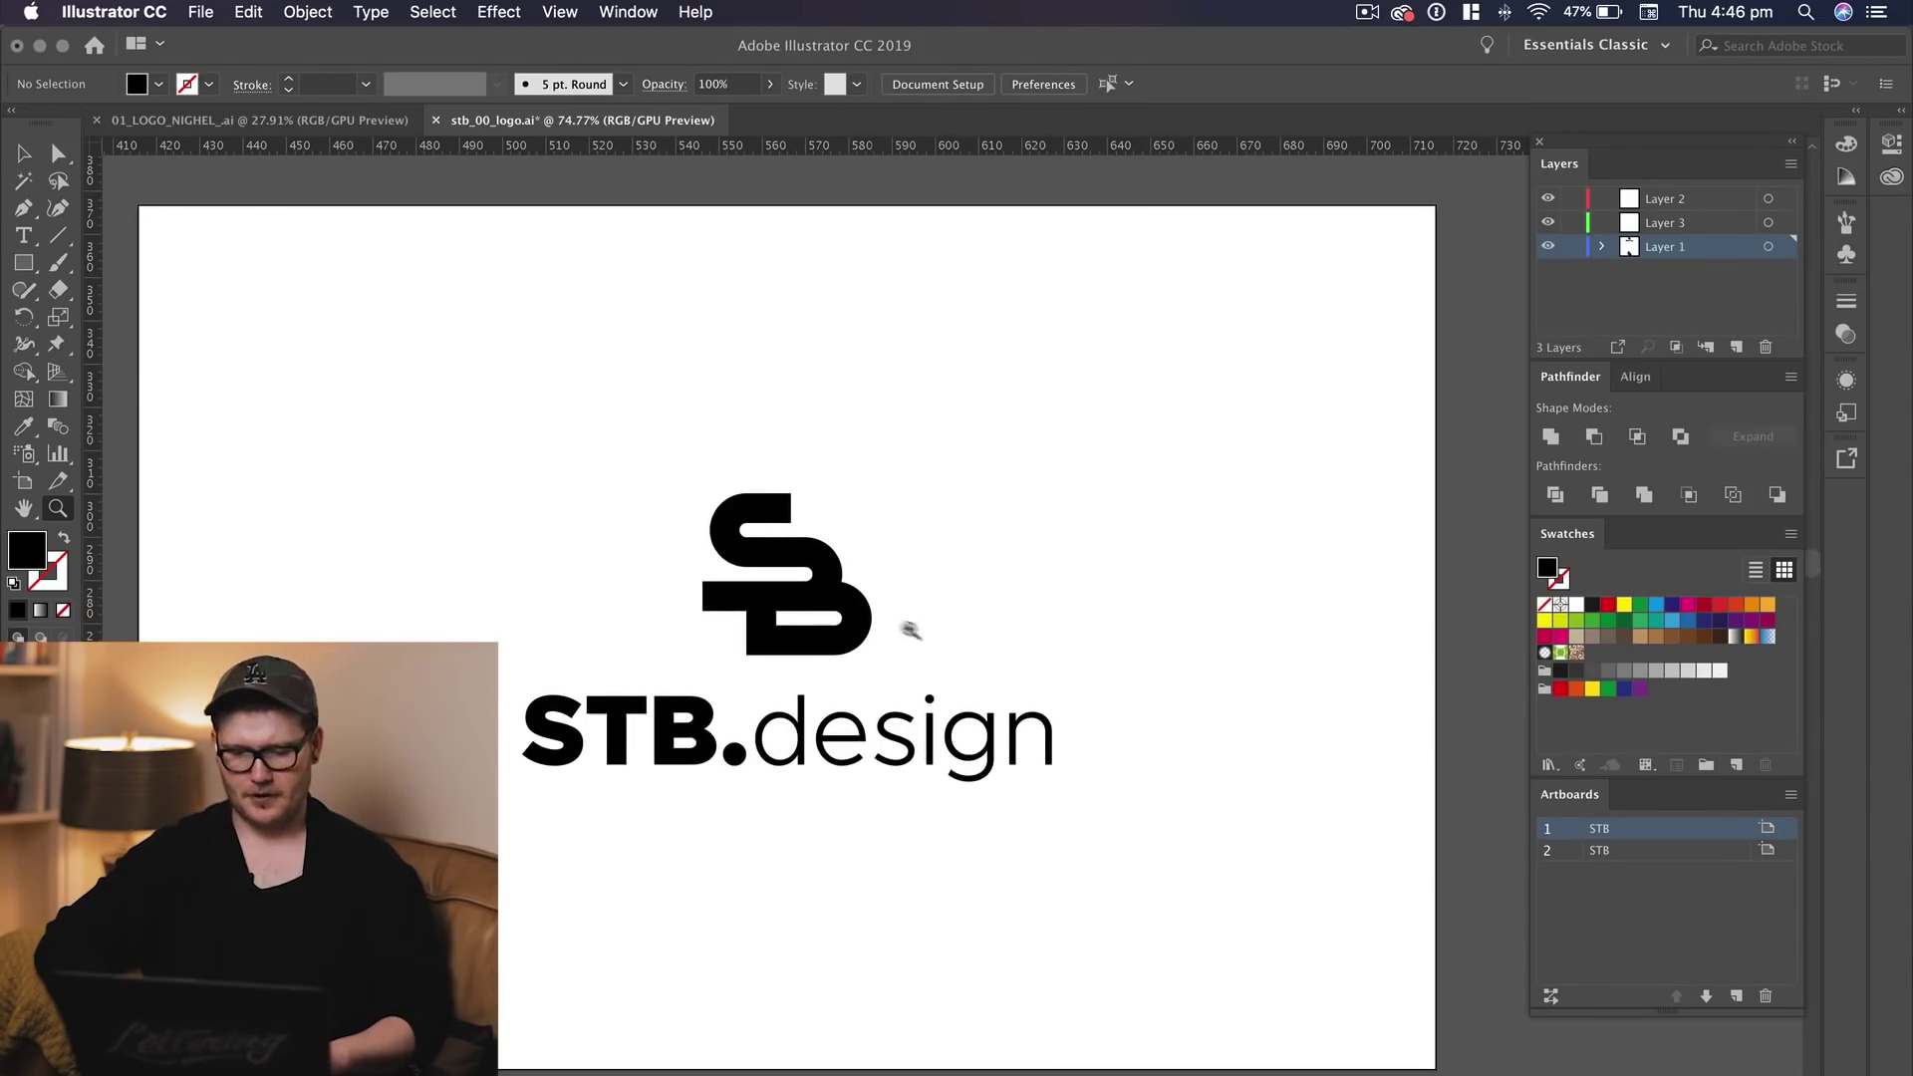
pyautogui.click(847, 623)
pyautogui.click(940, 520)
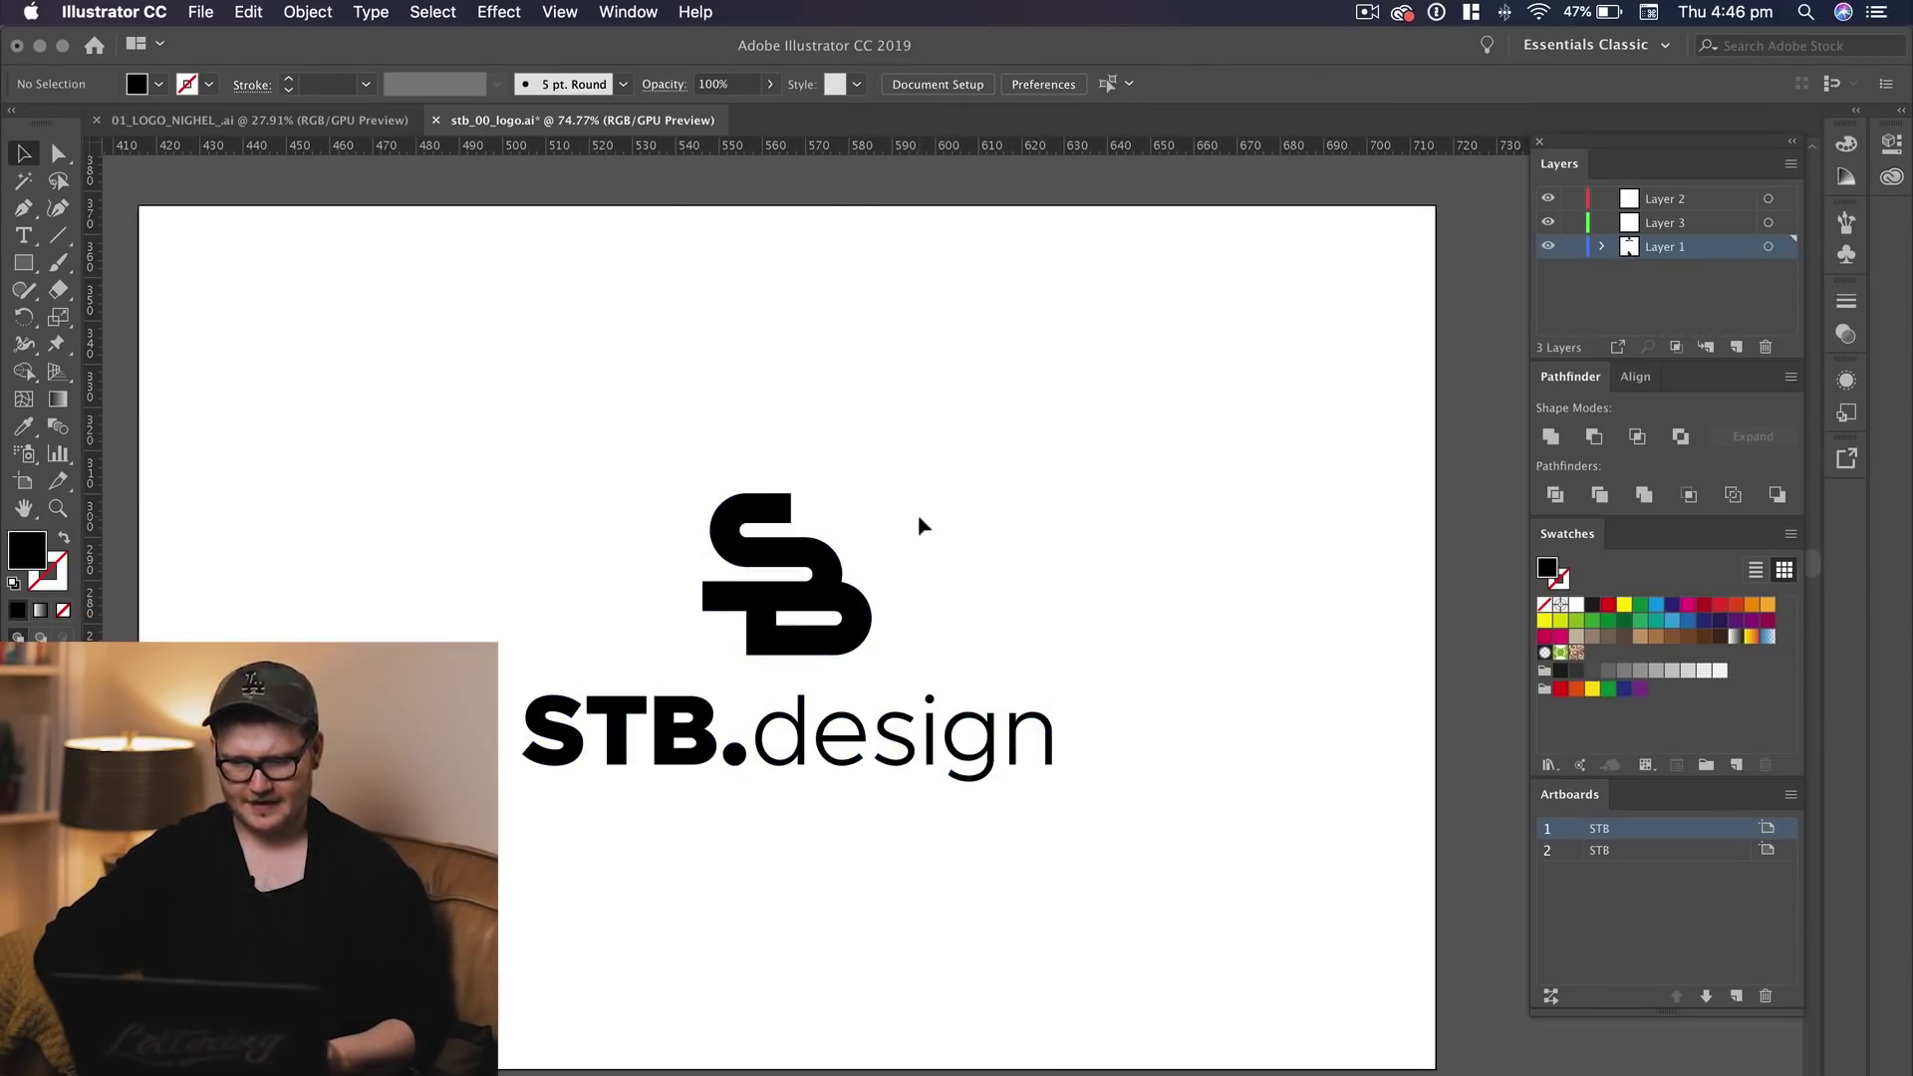
# Duplicate the artboard together with its stacked logo, placing the copy beside the original
pyautogui.press('z')
pyautogui.moveTo(901, 596); pyautogui.dragTo(757, 596)
pyautogui.moveTo(1130, 743)
pyautogui.mouseDown()
pyautogui.moveTo(1132, 637)
pyautogui.moveTo(1187, 778)
pyautogui.moveTo(1119, 740)
pyautogui.mouseUp()
pyautogui.hotkey('shift', 'o')
pyautogui.moveTo(930, 794); pyautogui.dragTo(1623, 833)
pyautogui.press('v')
pyautogui.moveTo(1315, 797); pyautogui.dragTo(596, 856)
# Examine the copied SB mark's overhangs at the open end of the S and the arm of the T
pyautogui.press('z')
pyautogui.moveTo(785, 610); pyautogui.dragTo(1166, 760)
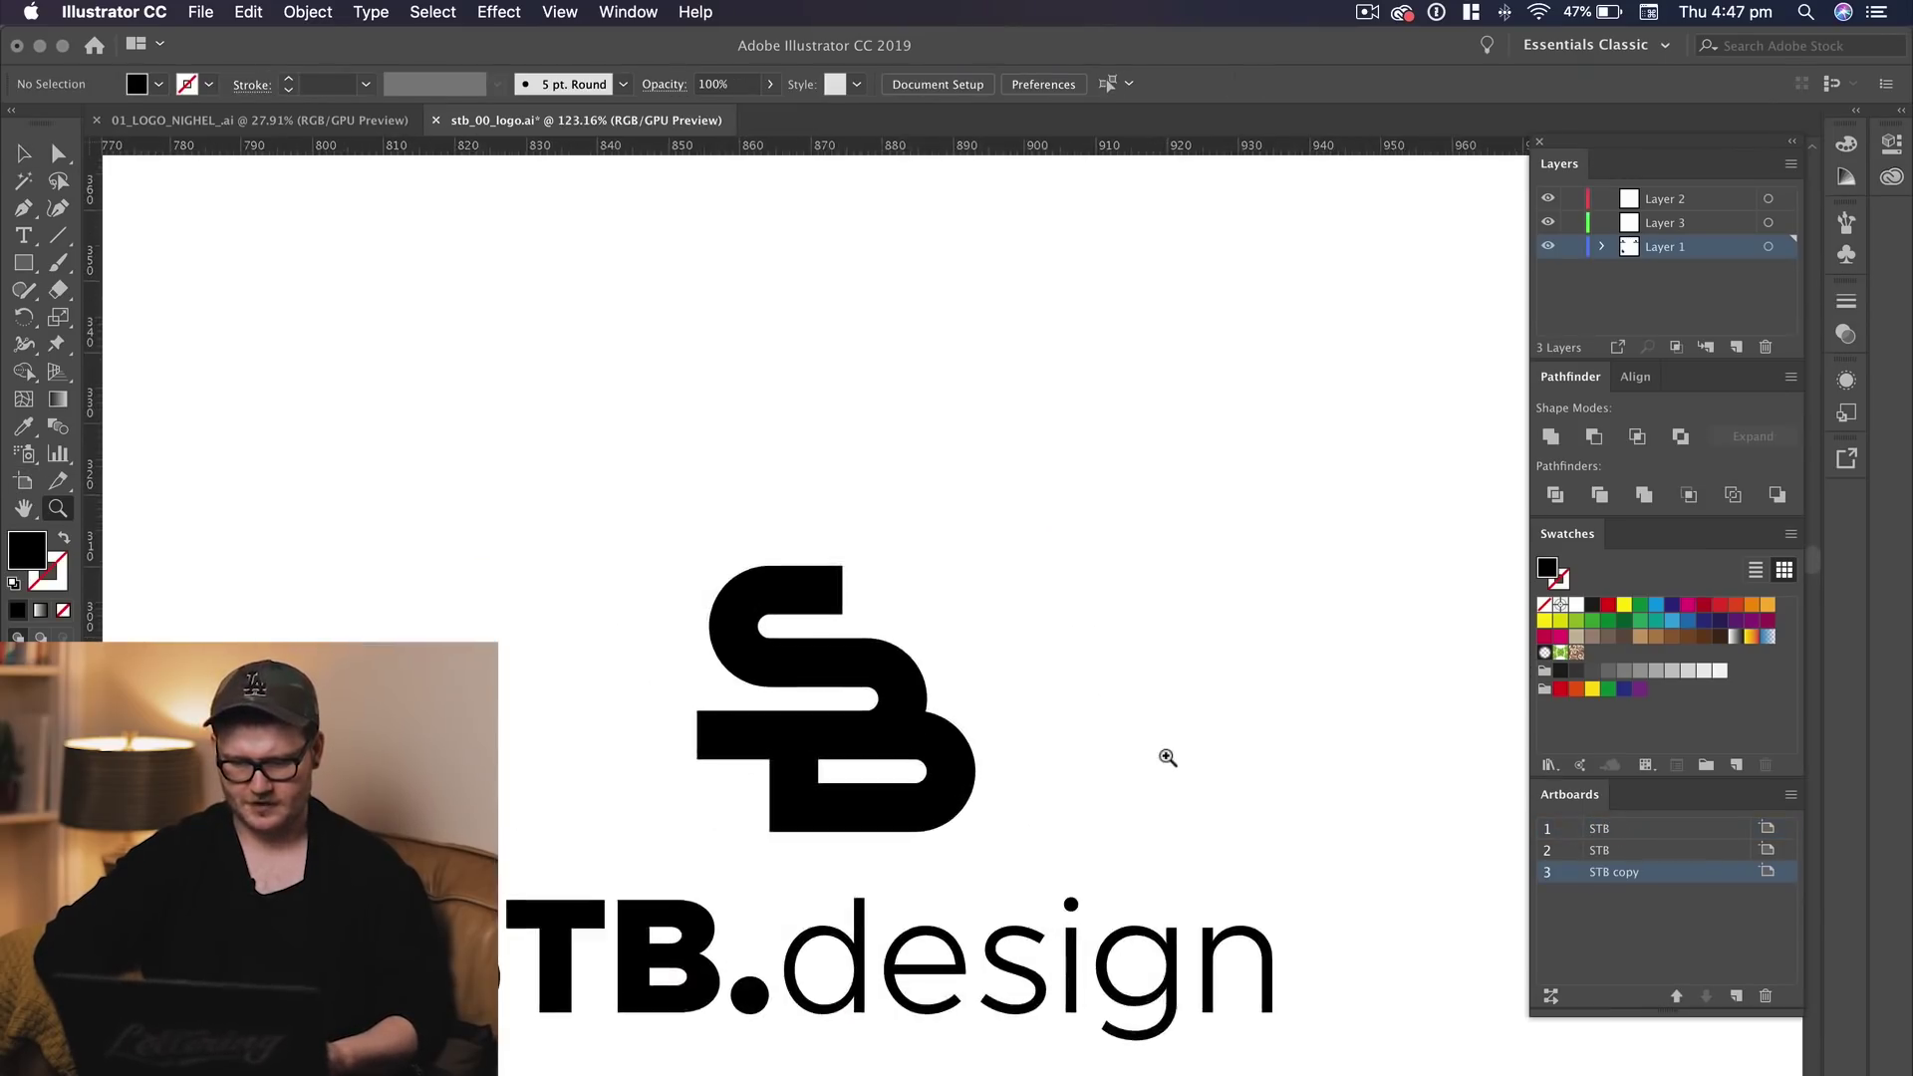
pyautogui.moveTo(1030, 756); pyautogui.dragTo(1096, 680)
pyautogui.moveTo(904, 584); pyautogui.dragTo(977, 369)
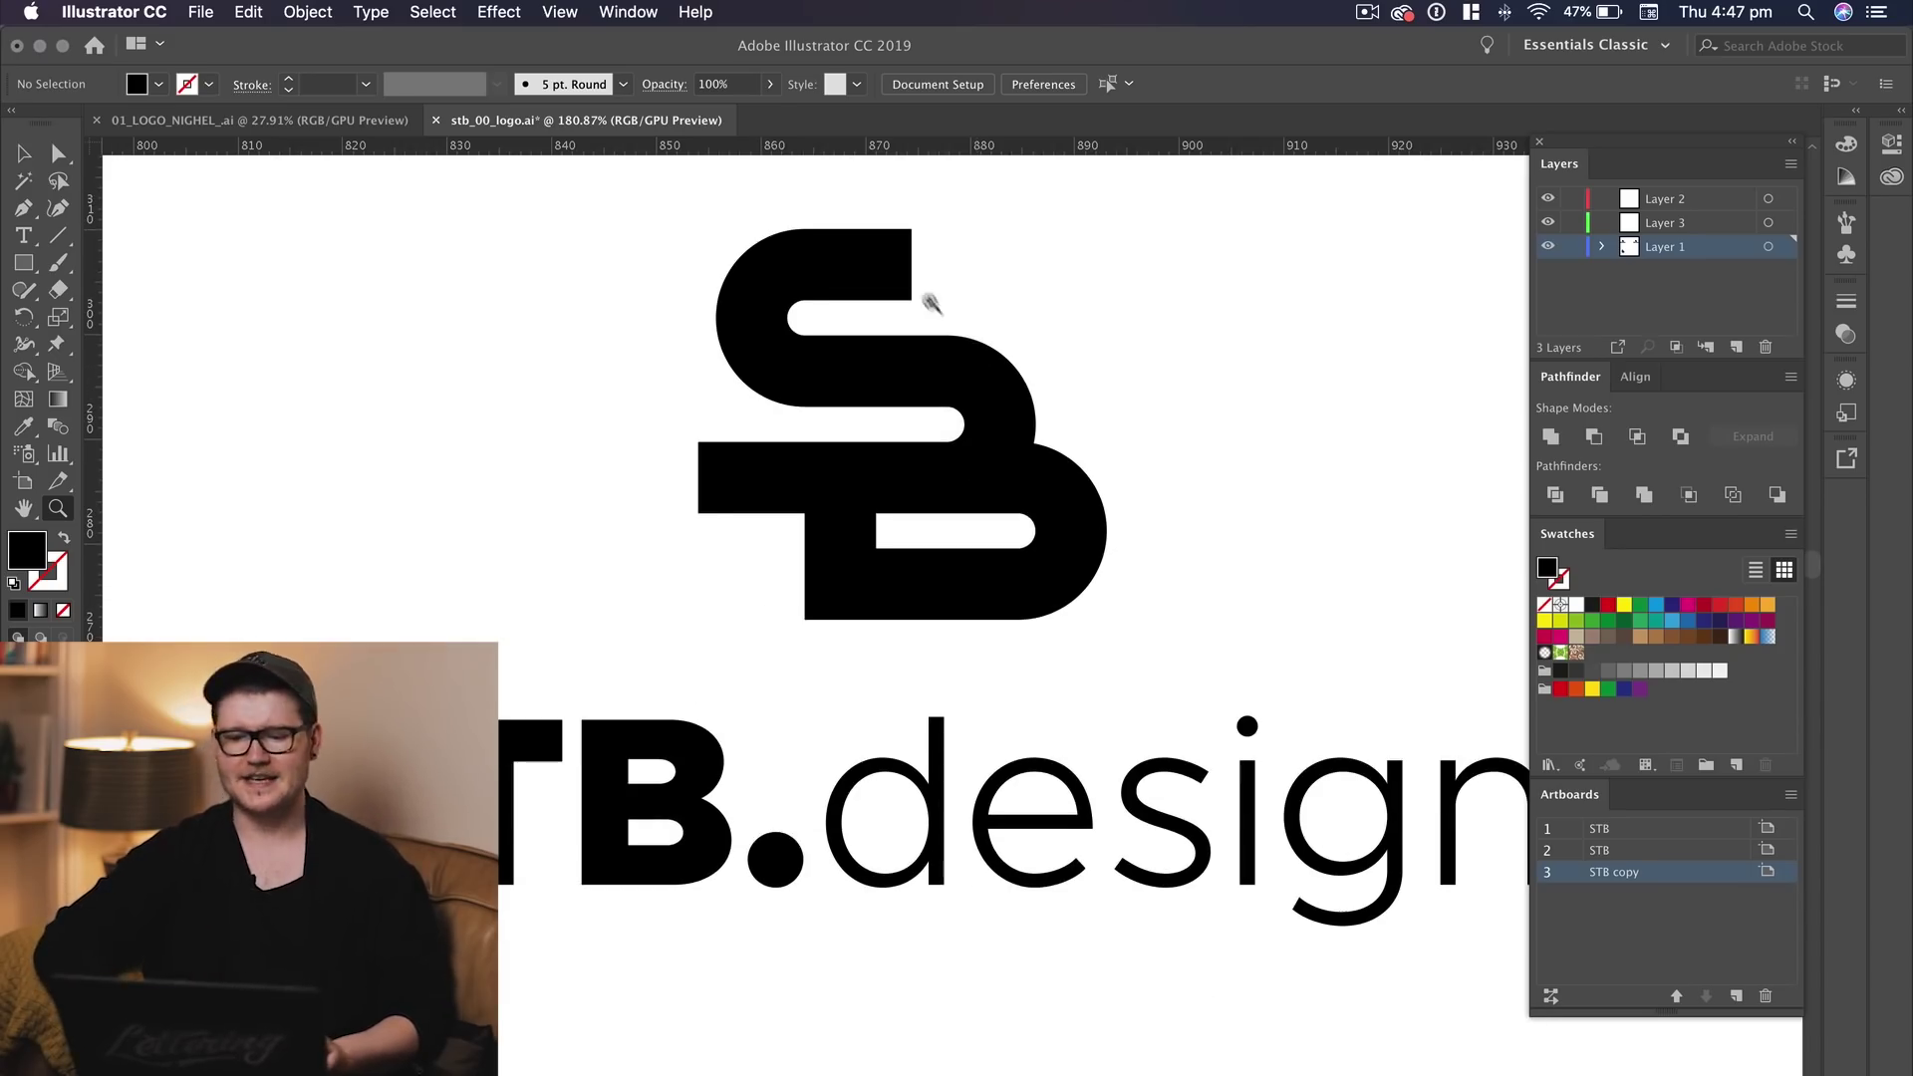
pyautogui.moveTo(939, 217); pyautogui.dragTo(811, 339)
pyautogui.click(985, 267)
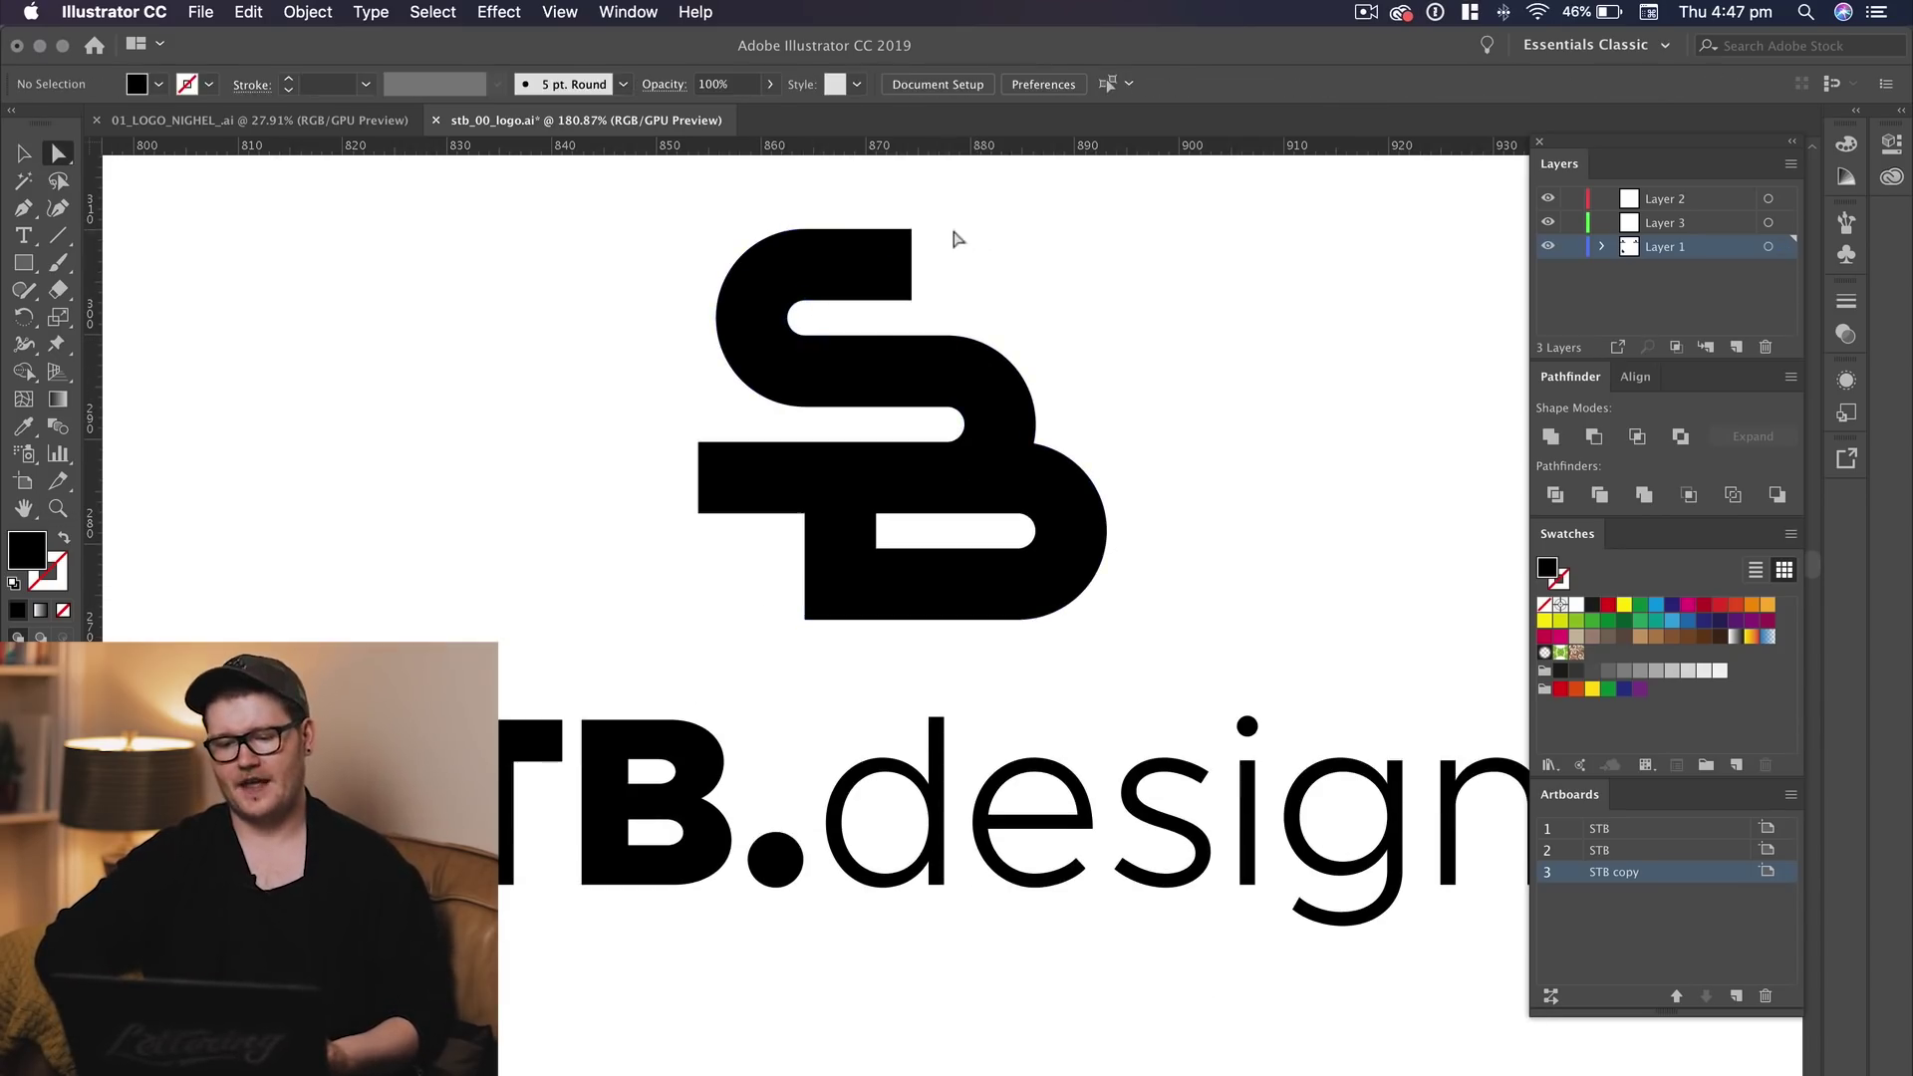
pyautogui.moveTo(951, 249); pyautogui.dragTo(877, 327)
pyautogui.click(975, 311)
pyautogui.moveTo(688, 529); pyautogui.dragTo(753, 550)
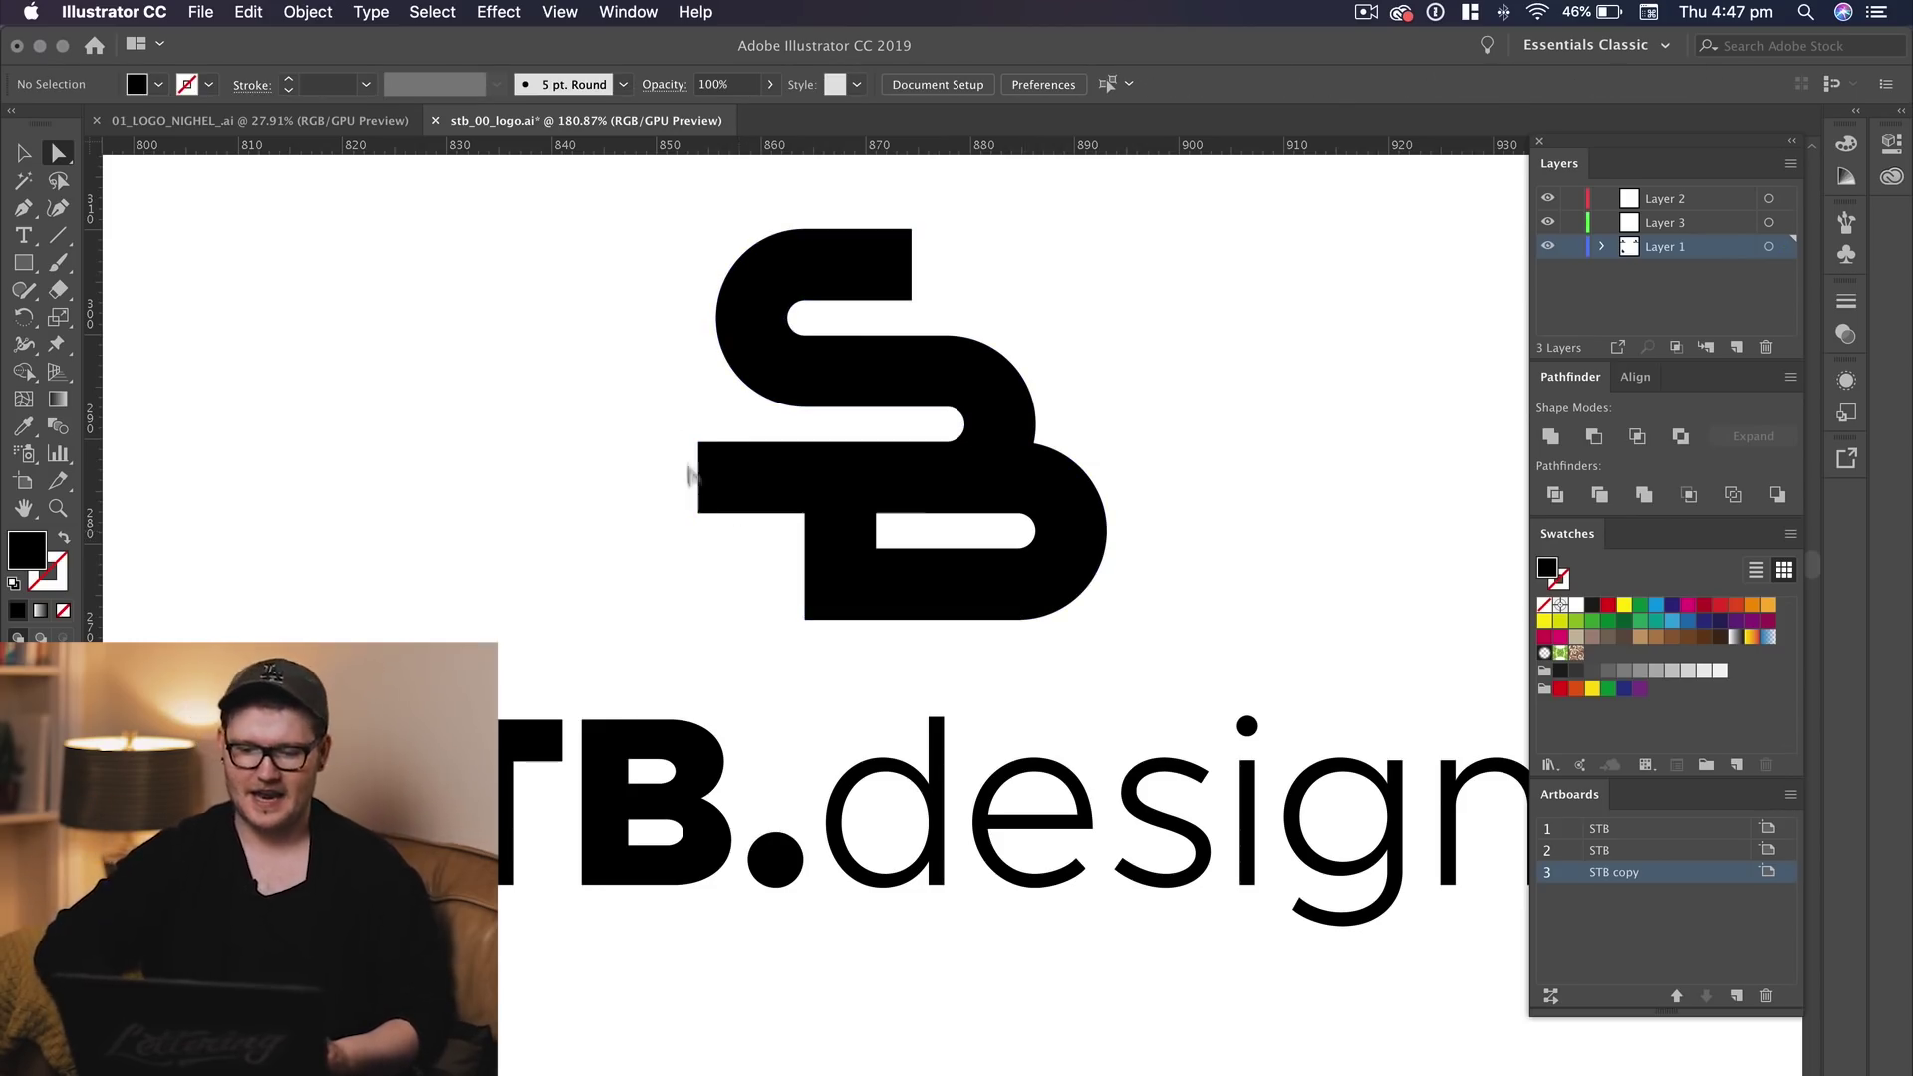
pyautogui.moveTo(751, 625); pyautogui.dragTo(739, 492)
# Draw a square over the SB mark from the T arm's outer edge, matching the mark's full height, and swap its fill for an outline
pyautogui.hscroll(3, 649, 539)
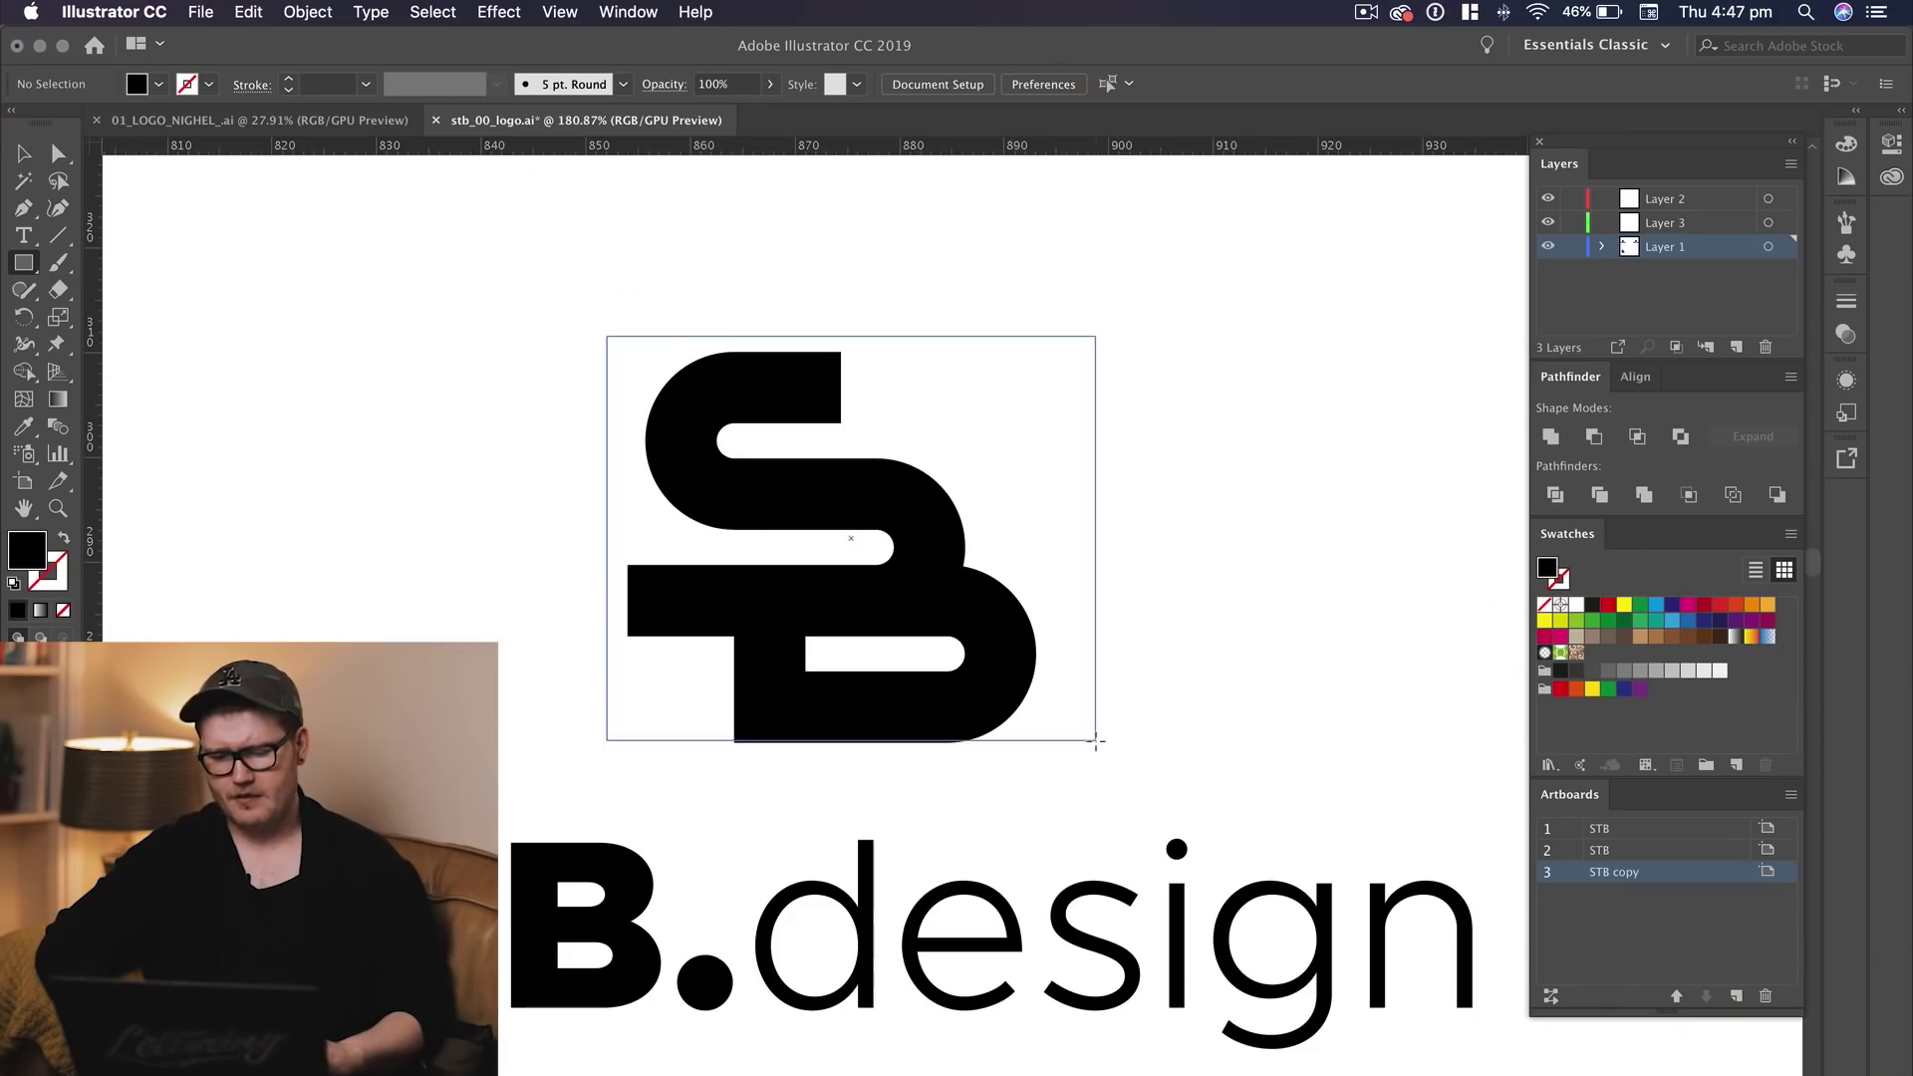
pyautogui.moveTo(1098, 737)
pyautogui.mouseDown()
pyautogui.moveTo(1116, 758)
pyautogui.moveTo(1016, 727)
pyautogui.moveTo(1020, 742)
pyautogui.mouseUp()
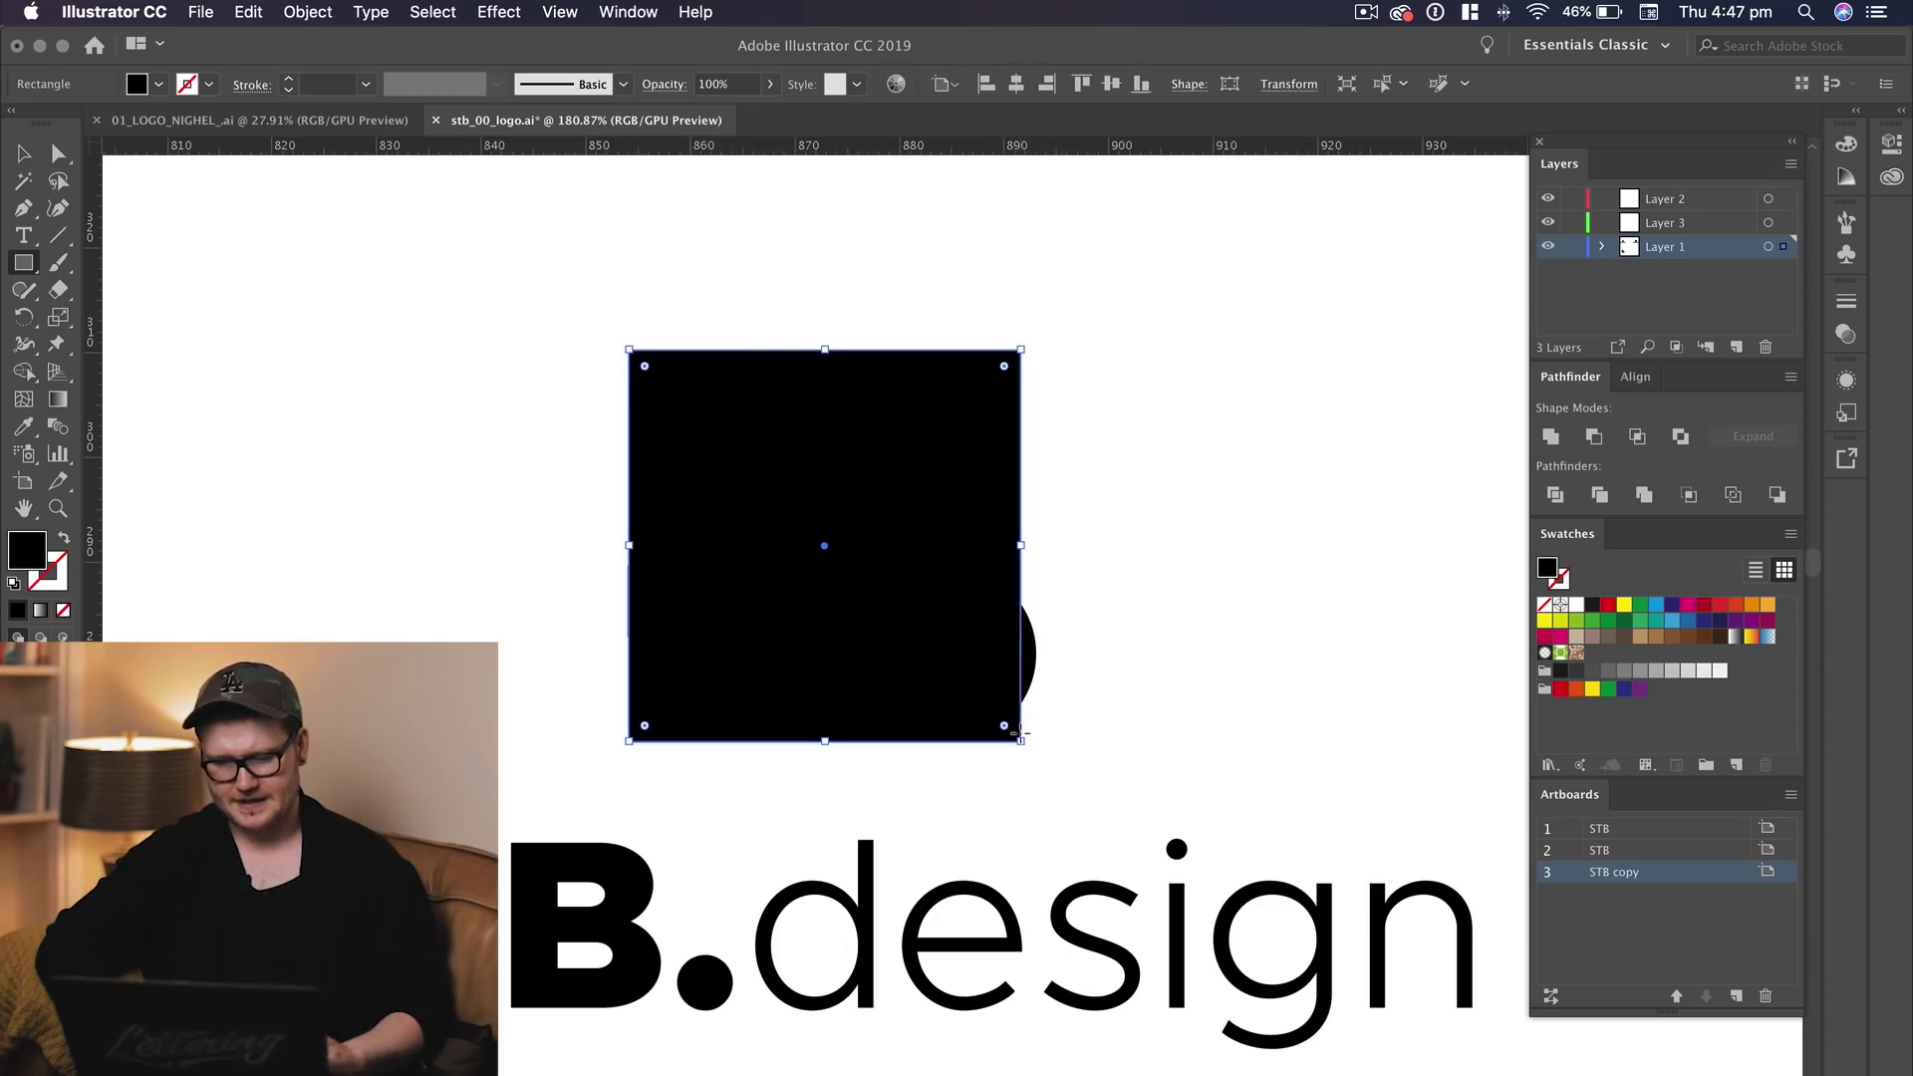
pyautogui.hotkey('shift', 'x')
pyautogui.press('v')
pyautogui.click(1032, 598)
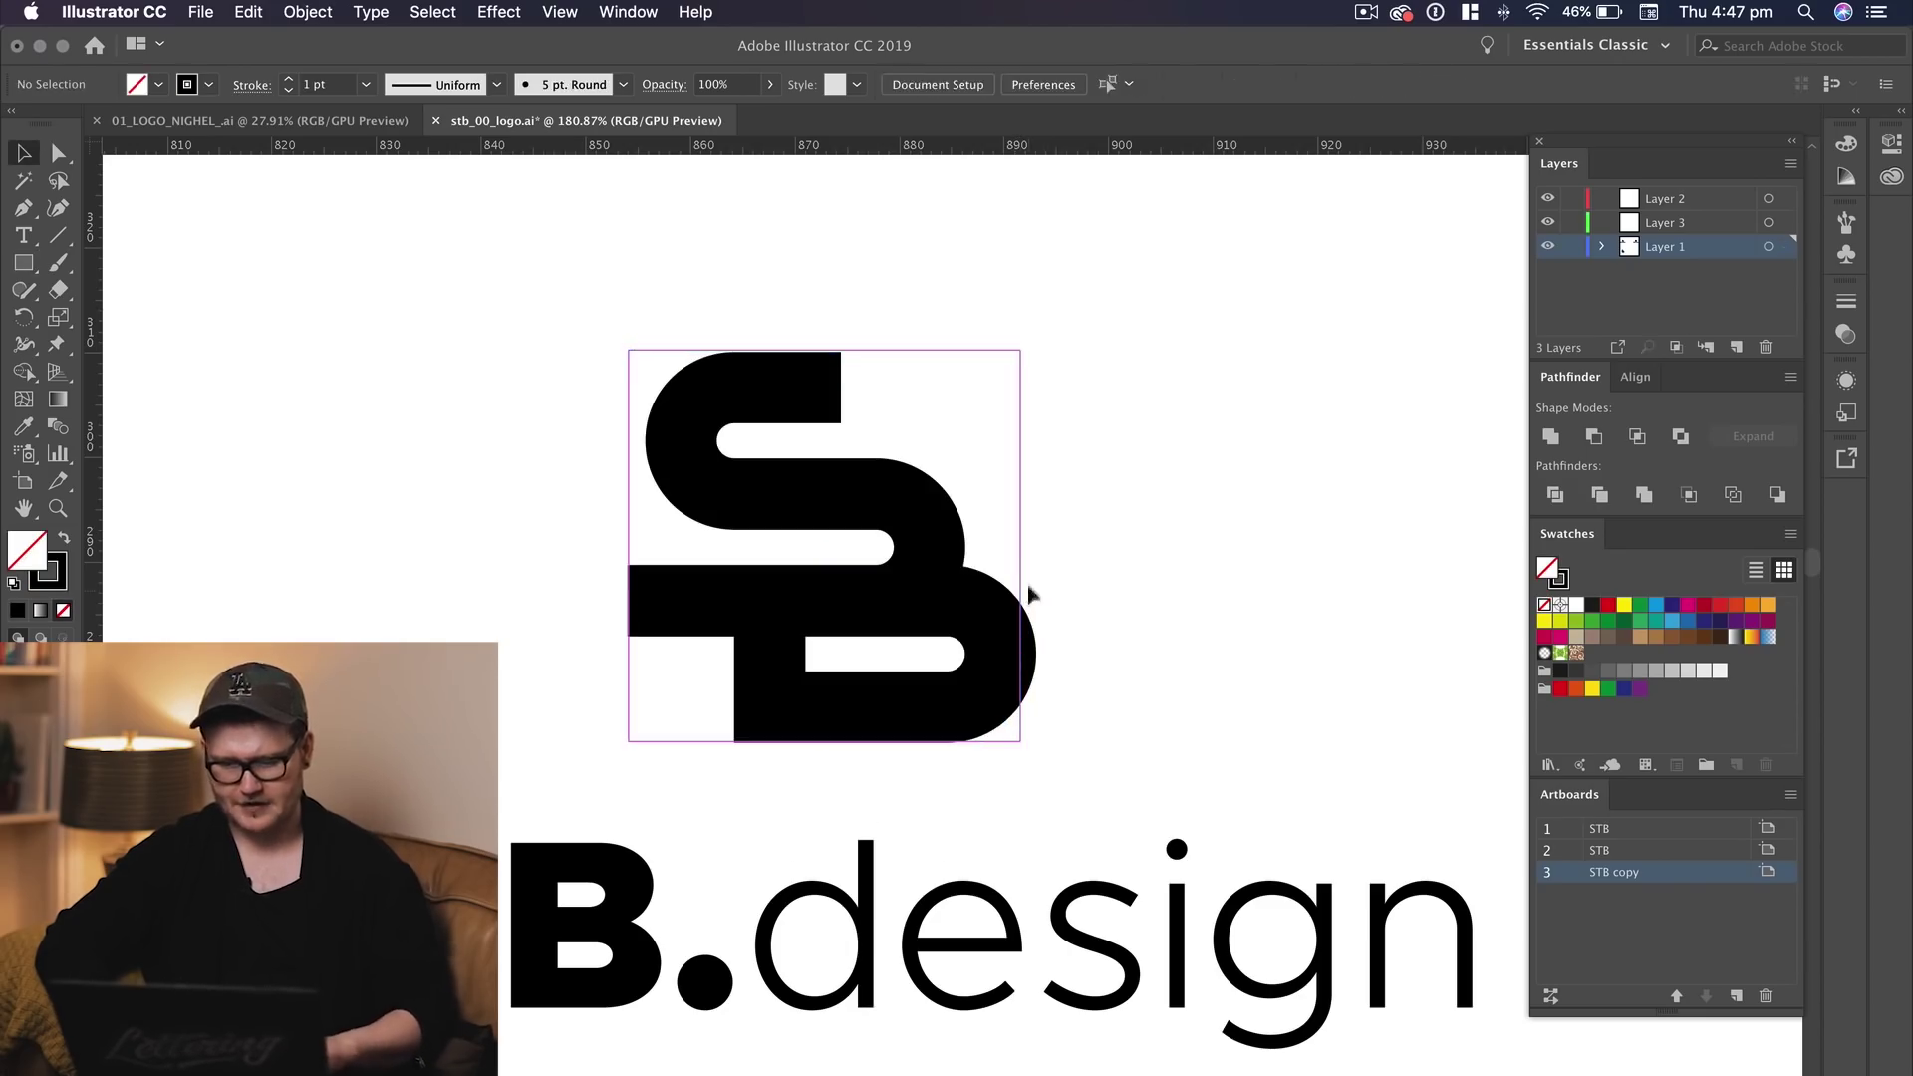
# Change the square's outline colour to red
pyautogui.press('z')
pyautogui.moveTo(1017, 517); pyautogui.dragTo(1115, 503)
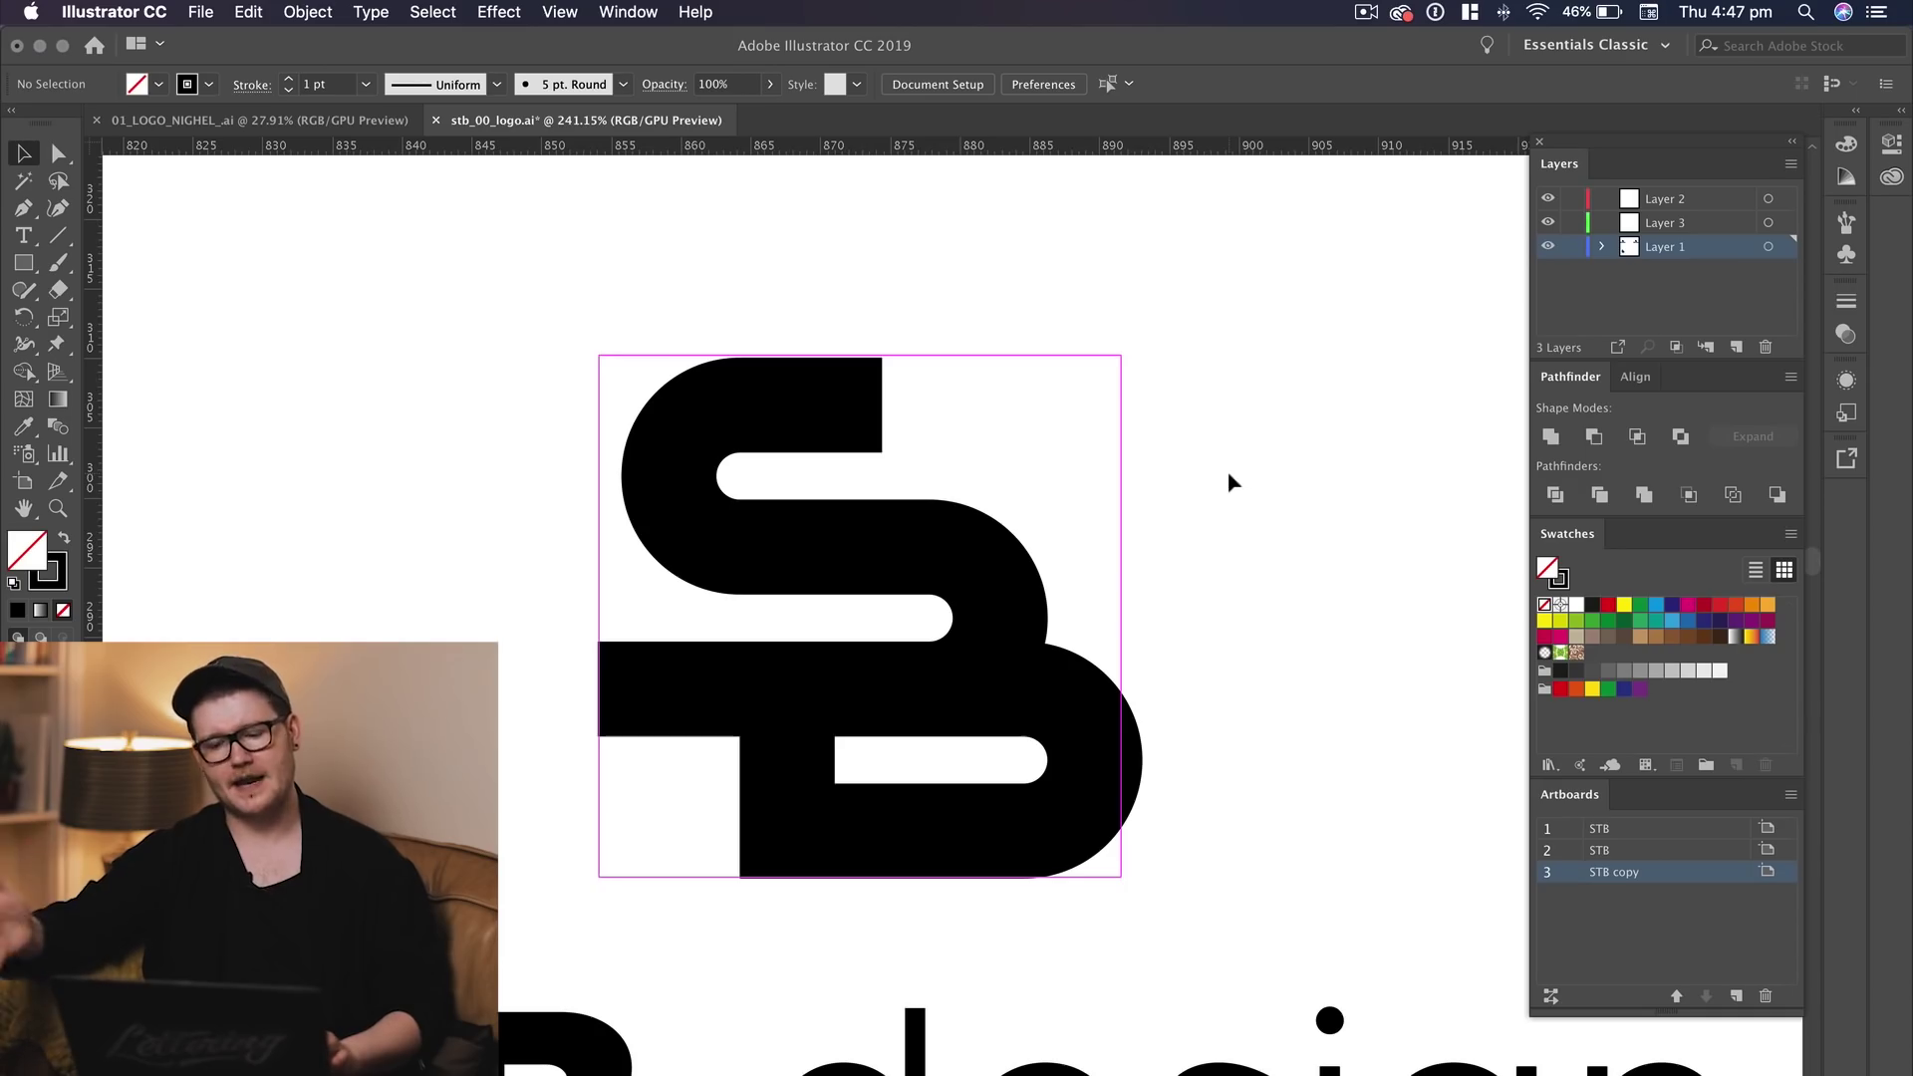
pyautogui.hotkey('ctrl', 'a')
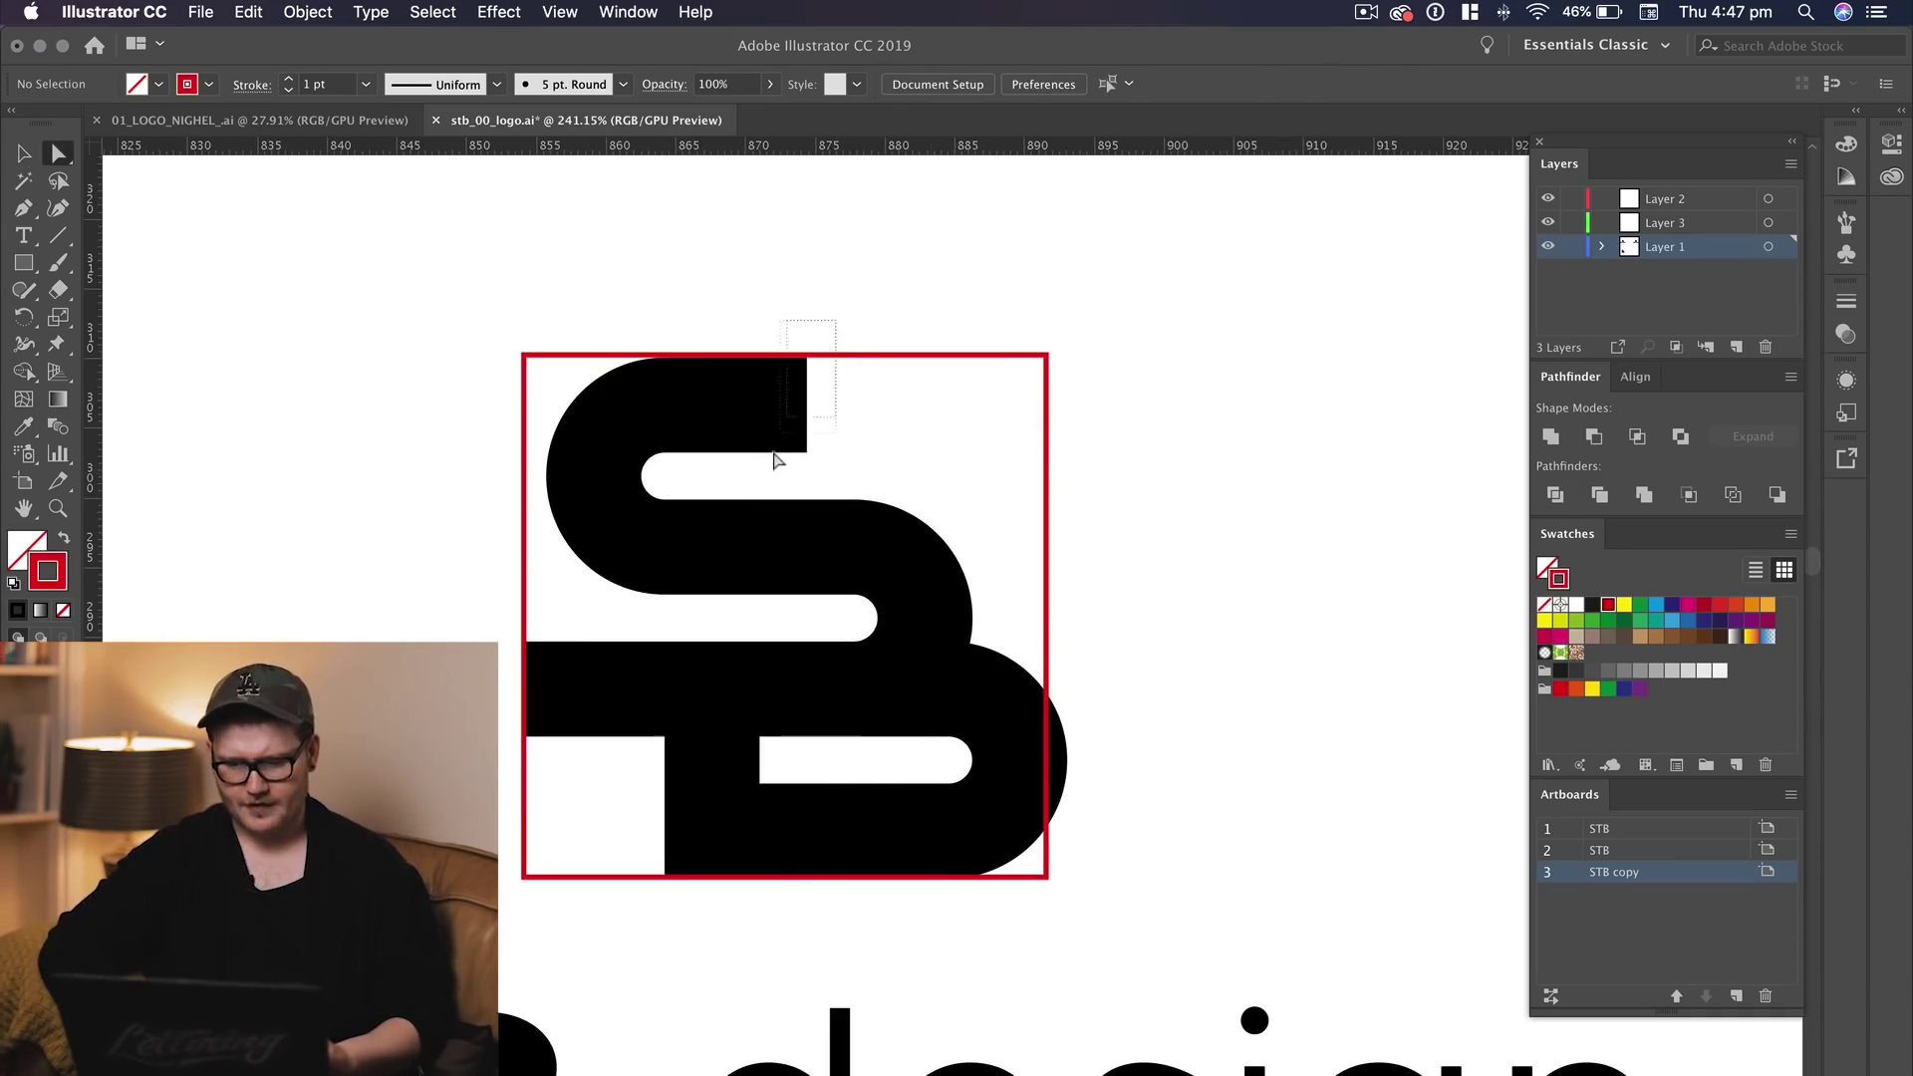
# Shorten the T's arm and lengthen the S's upper arm by about 3 mm each
pyautogui.moveTo(777, 460); pyautogui.dragTo(771, 483)
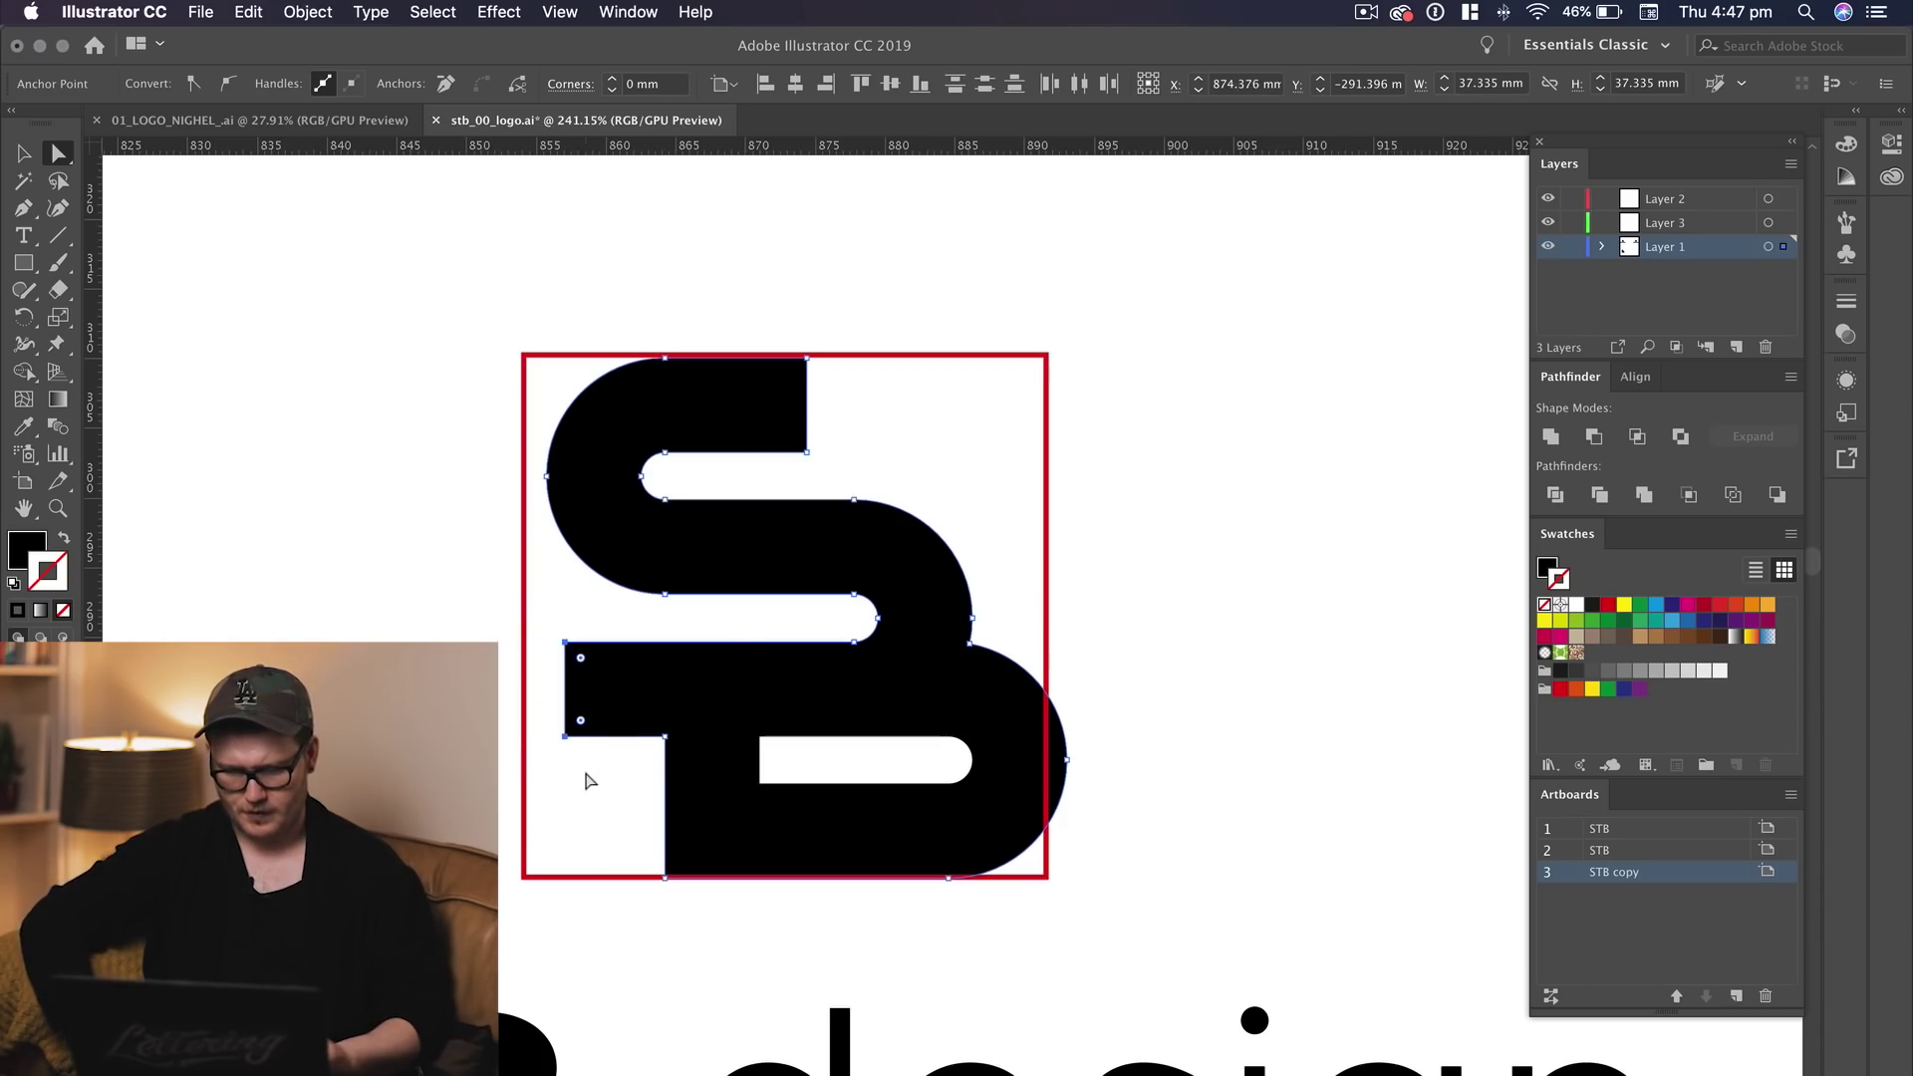
pyautogui.click(1010, 352)
pyautogui.moveTo(869, 331); pyautogui.dragTo(778, 469)
pyautogui.press('Right')
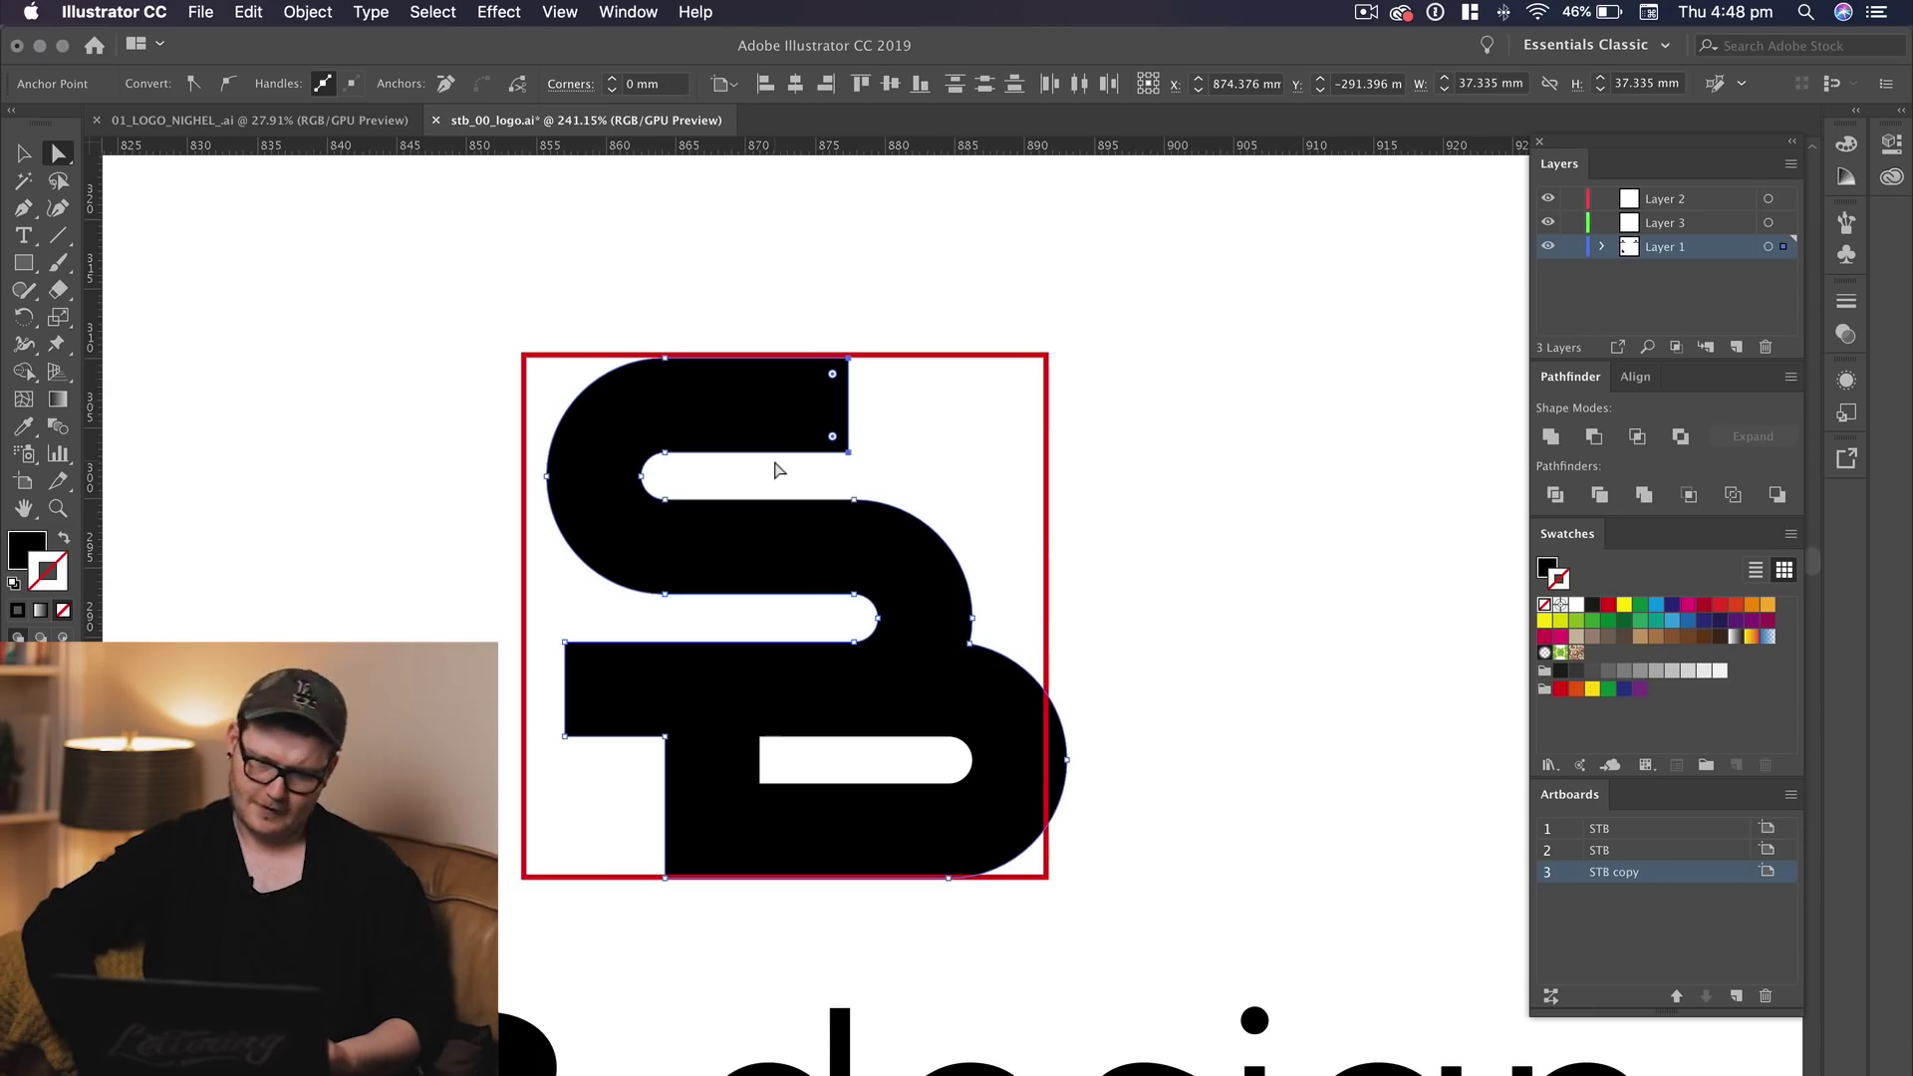
# Shorten the T's arm by about 1 mm more and extend the S's upper arm by about 1 mm more
pyautogui.click(1017, 409)
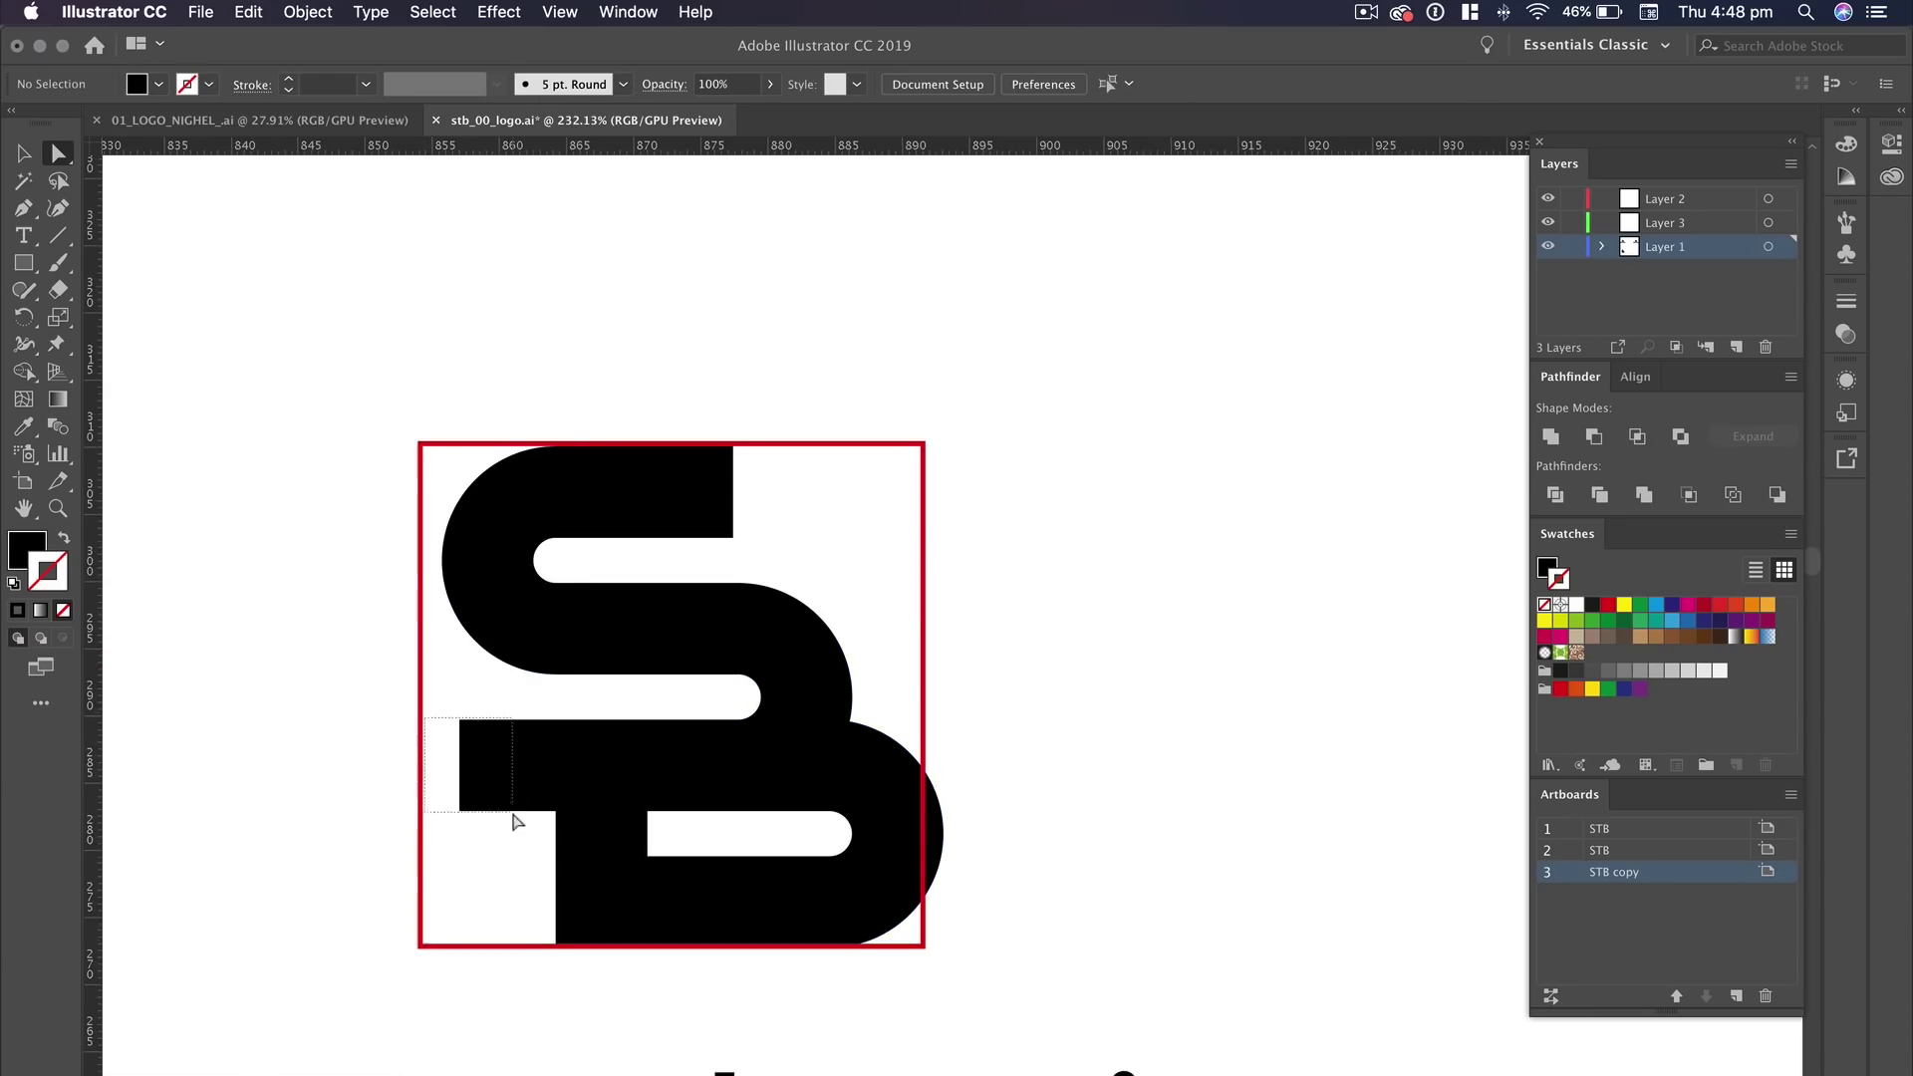
pyautogui.moveTo(513, 814); pyautogui.dragTo(516, 833)
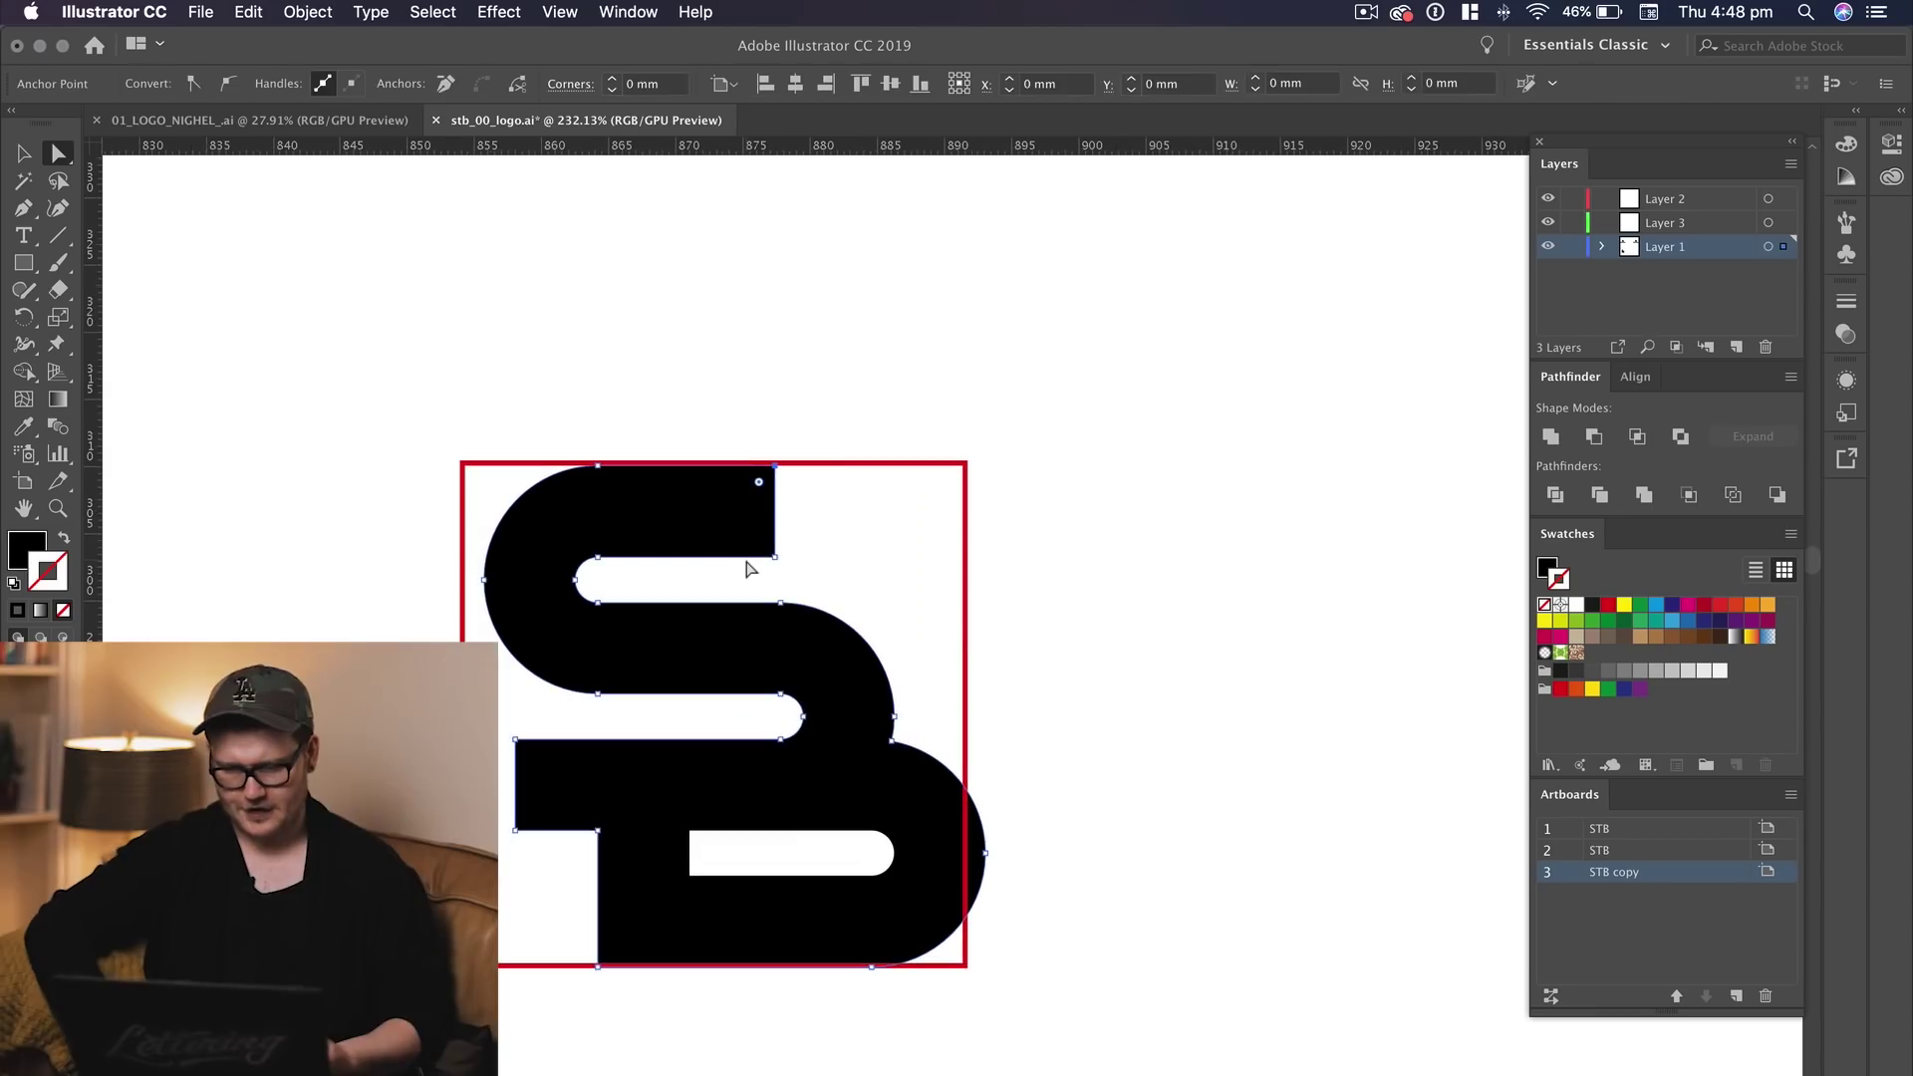
pyautogui.press('Left')
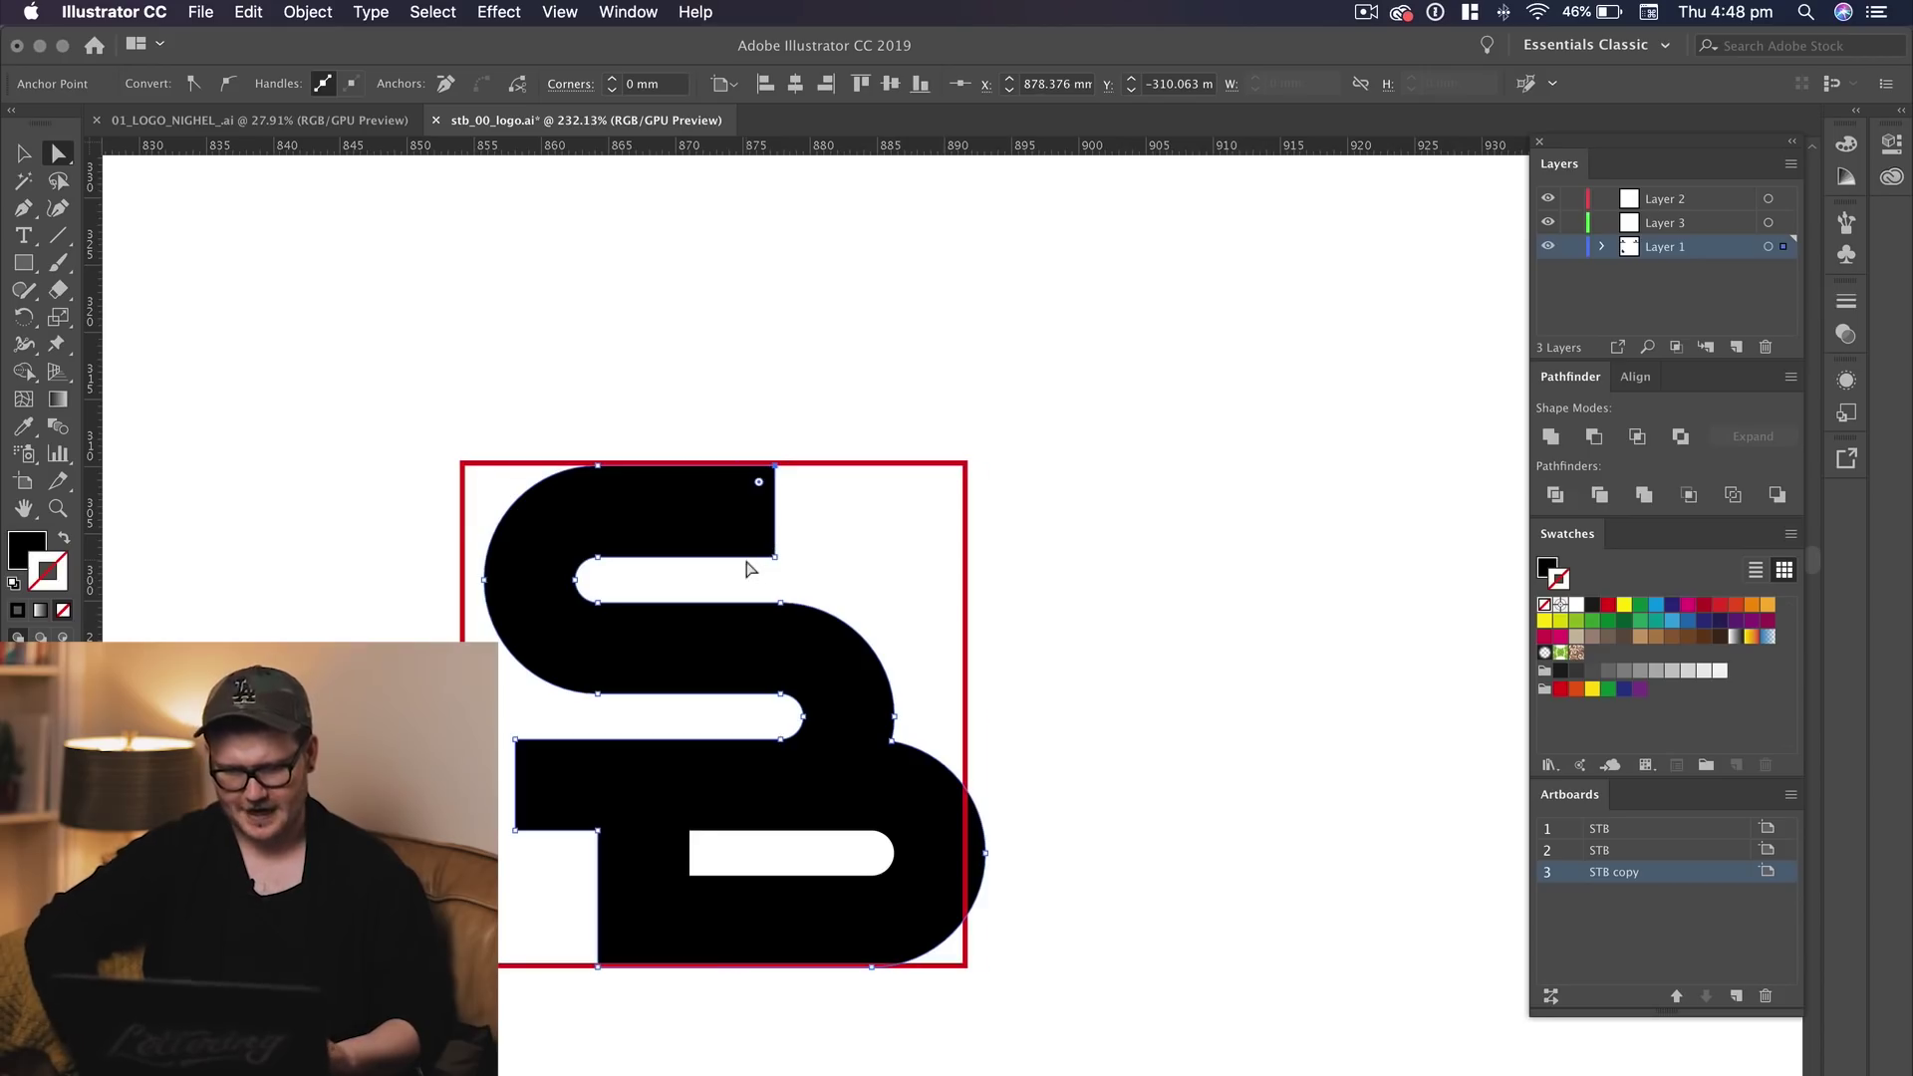
pyautogui.moveTo(819, 571); pyautogui.dragTo(693, 423)
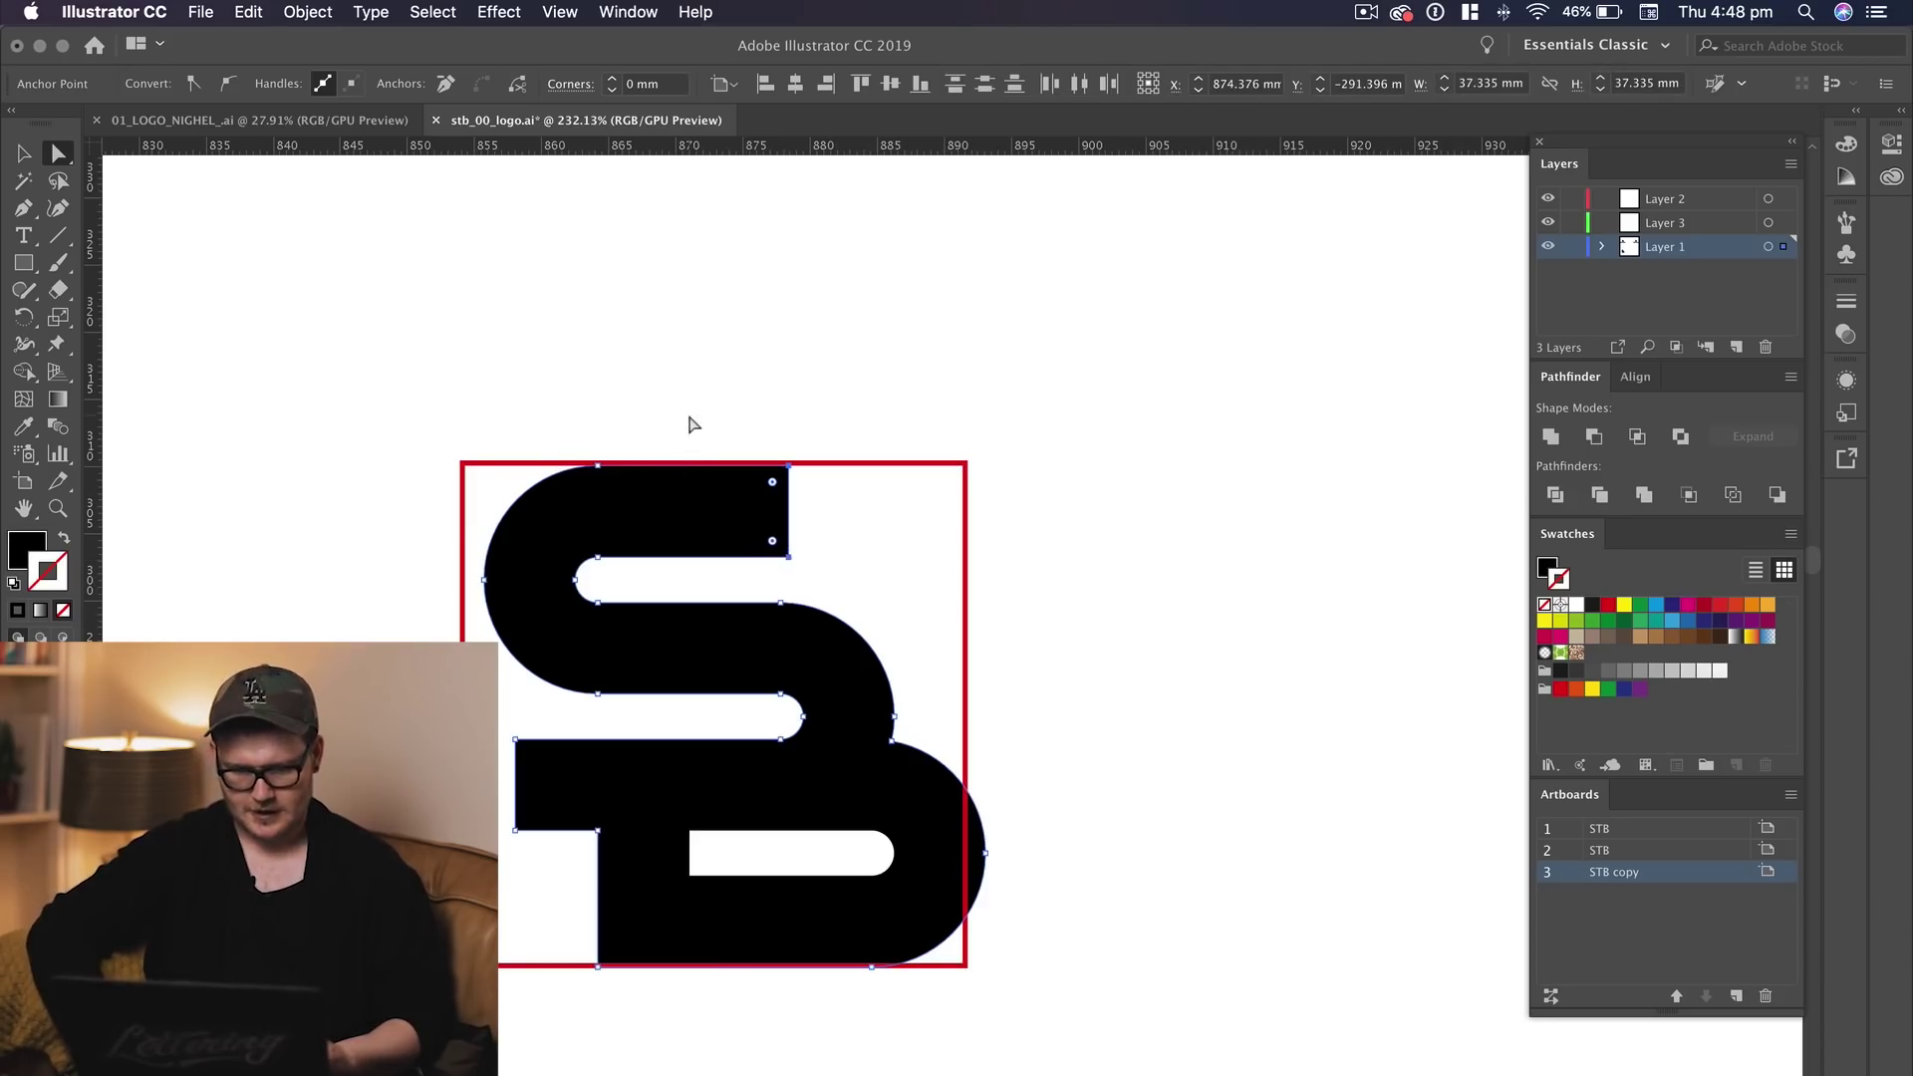
pyautogui.click(1059, 458)
pyautogui.moveTo(1007, 449); pyautogui.dragTo(1141, 349)
# Move the red square sideways so it encloses the mark from the S's outer curve to the B's outer curve
pyautogui.press('v')
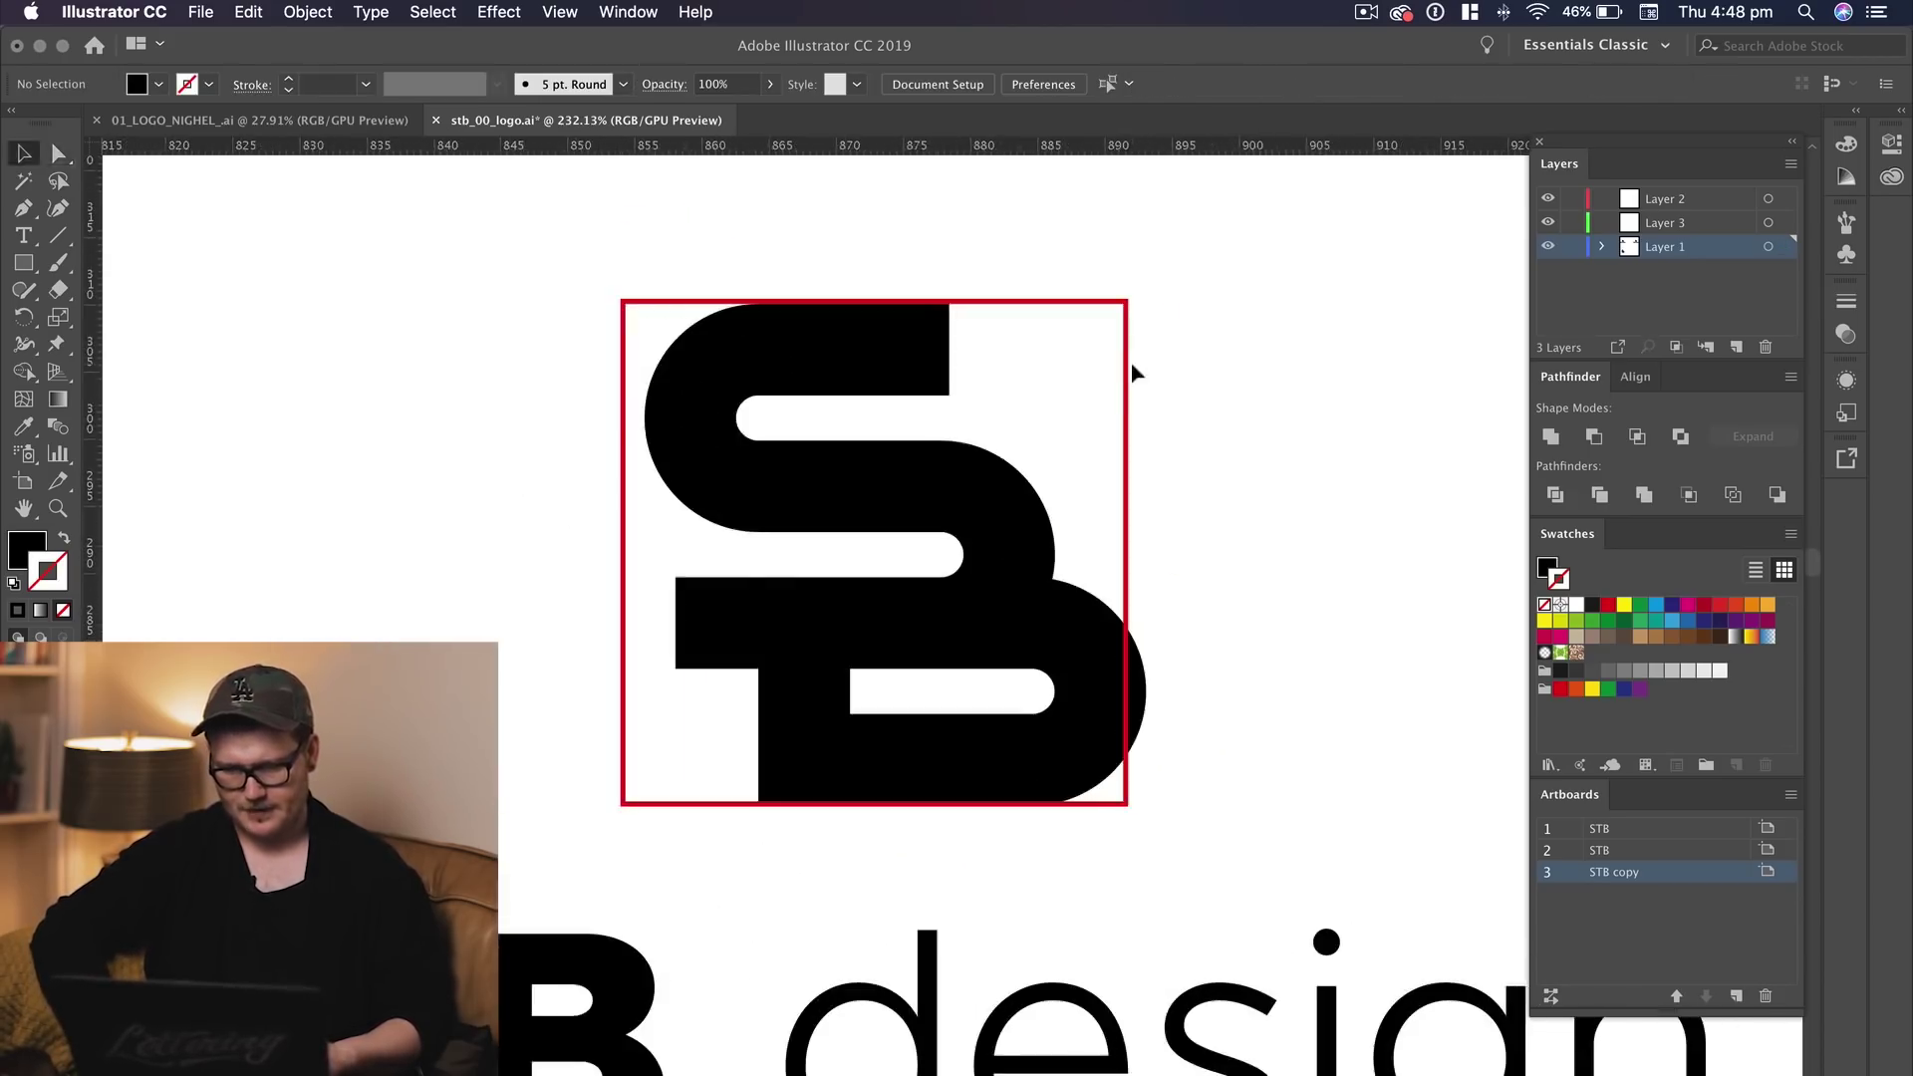
pyautogui.click(1127, 369)
pyautogui.moveTo(1436, 496); pyautogui.dragTo(1188, 523)
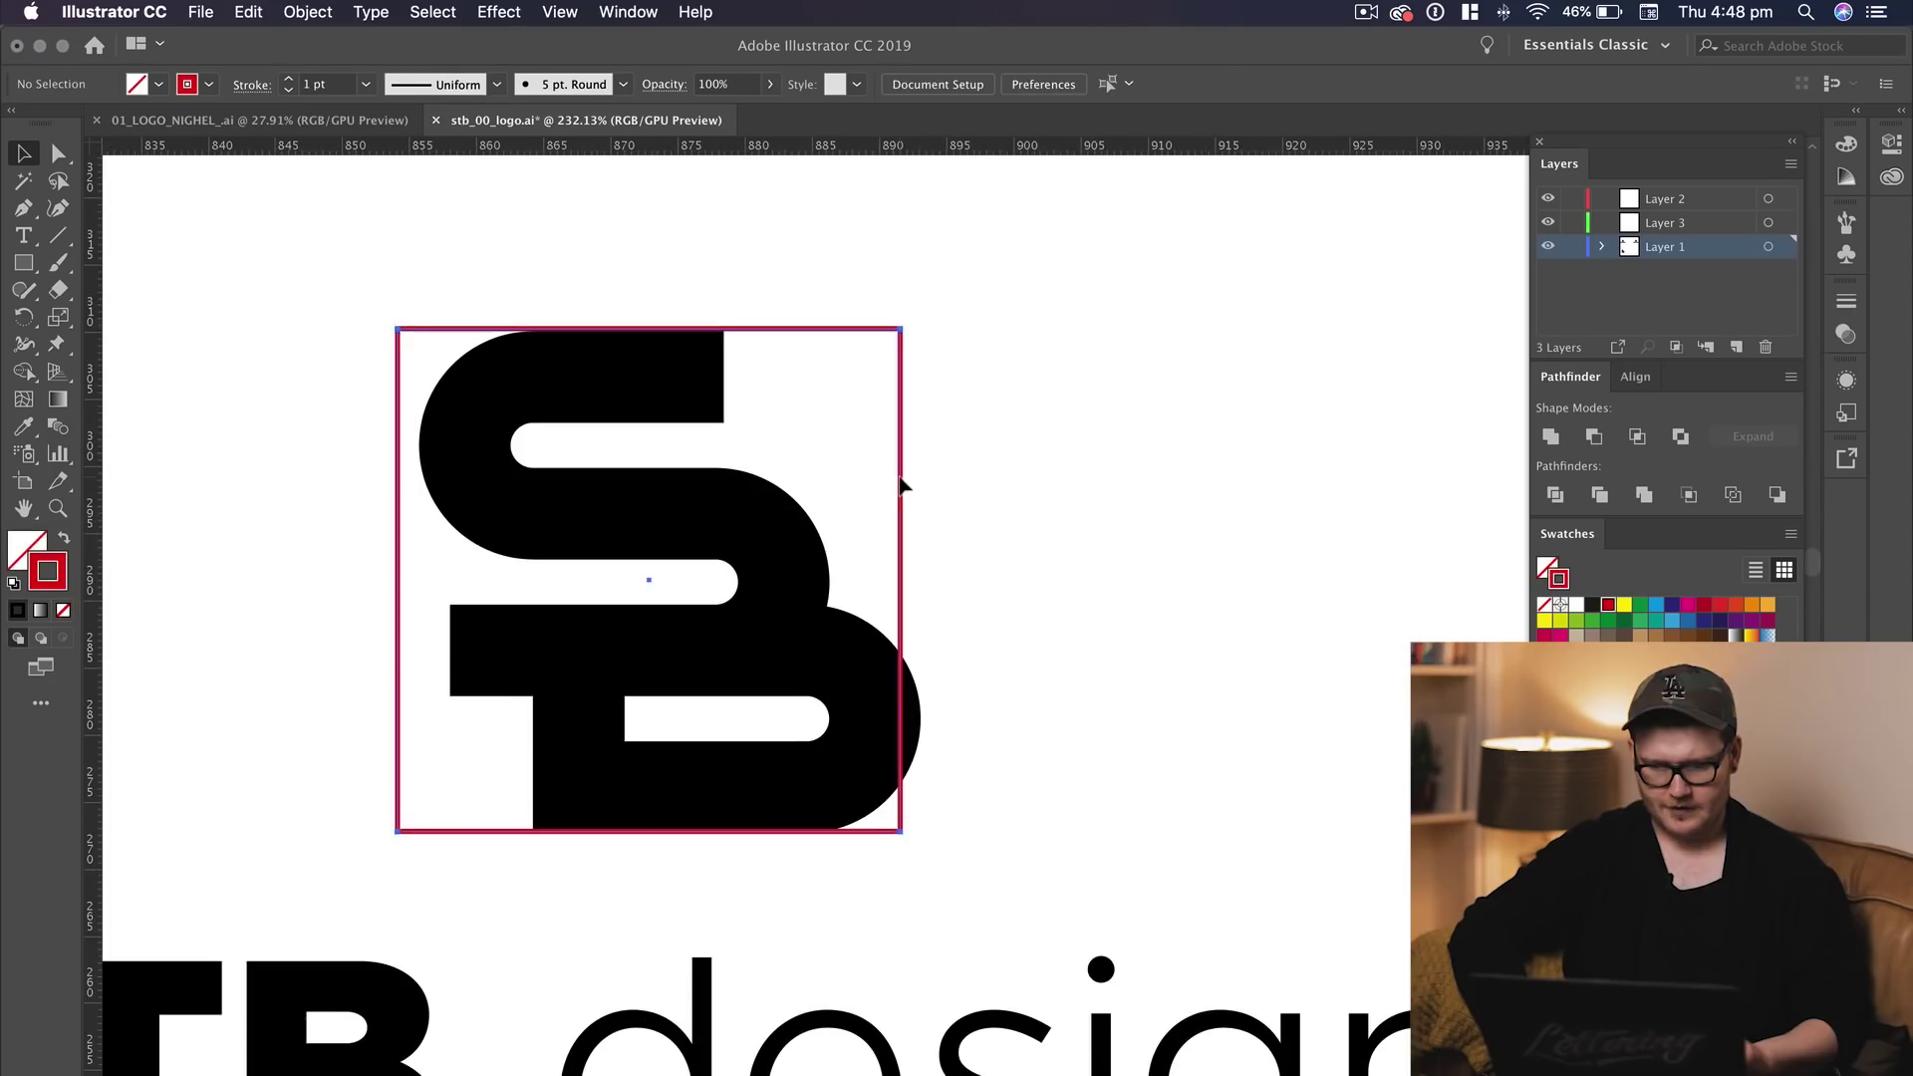
pyautogui.moveTo(902, 486); pyautogui.dragTo(919, 474)
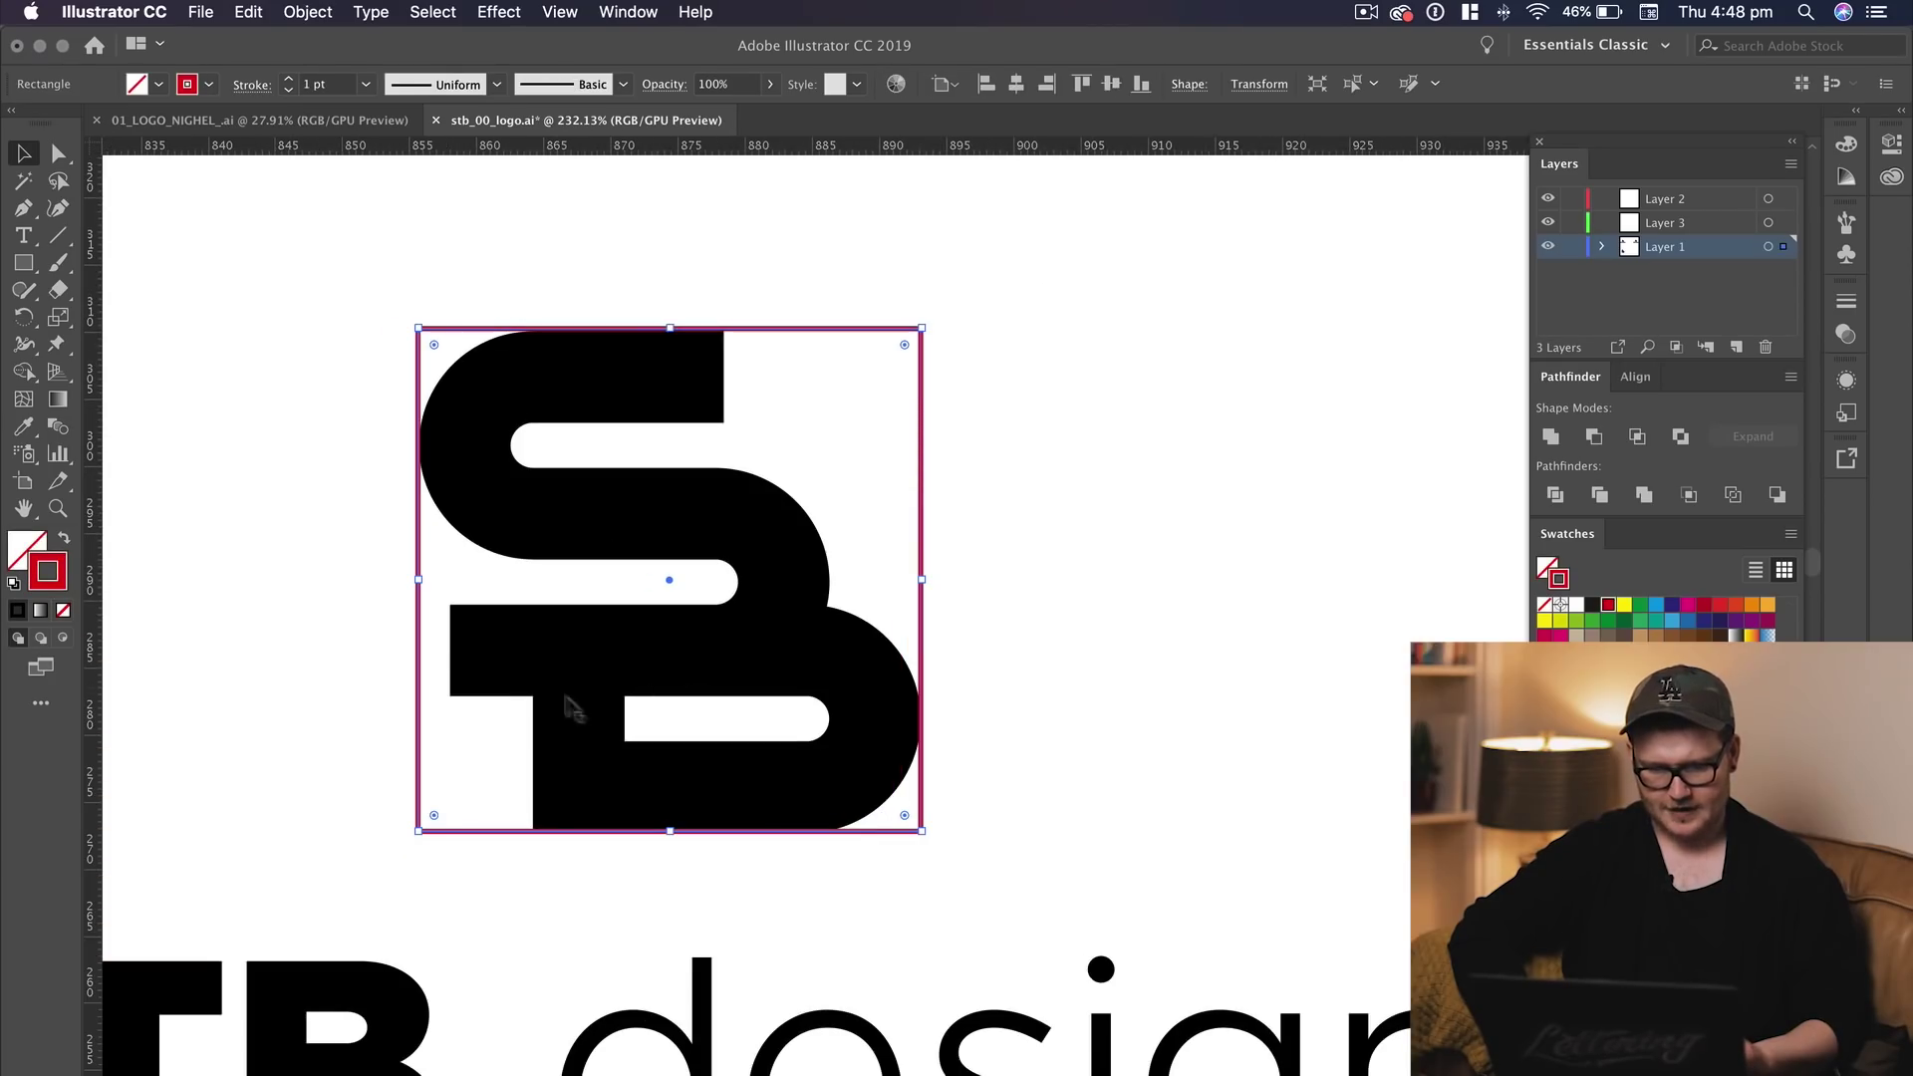
pyautogui.click(481, 764)
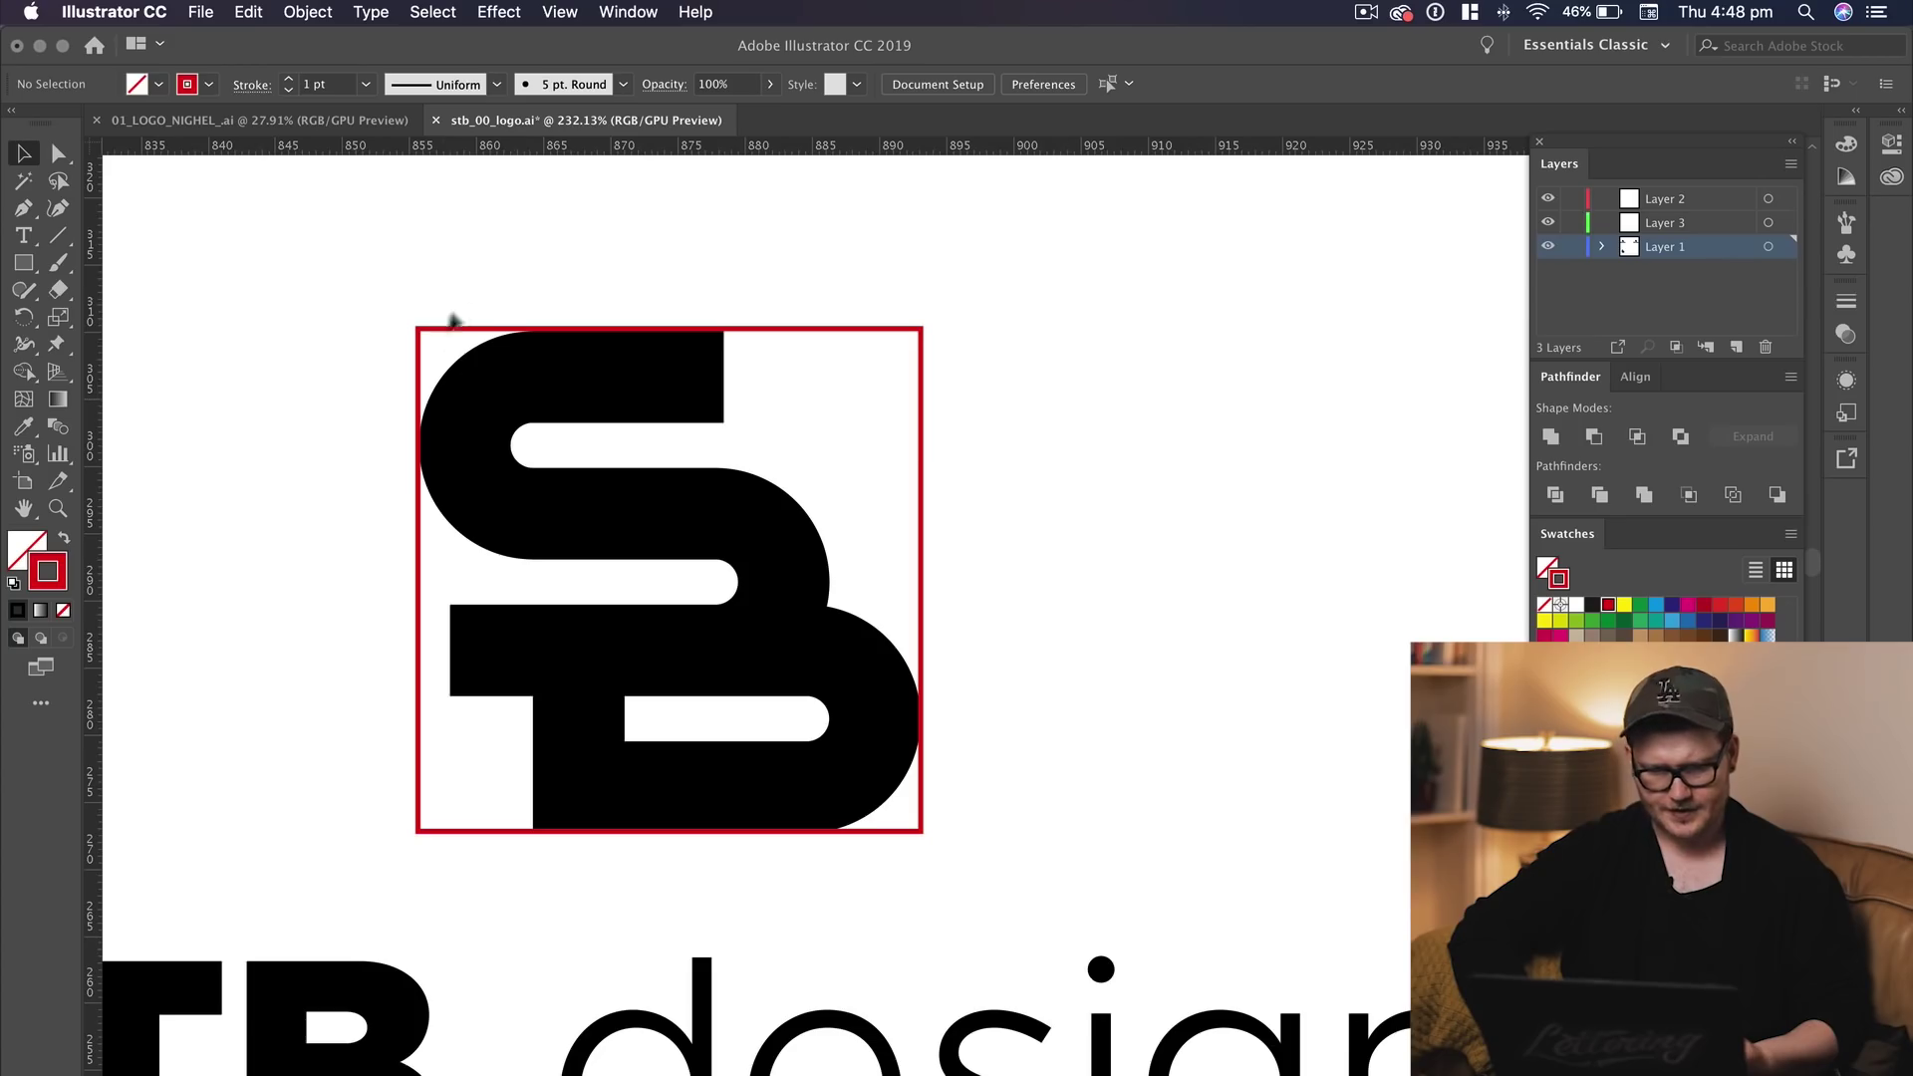
# Draw a second red-outlined square about 38 mm wide in the empty space beside the SB mark and select it
pyautogui.moveTo(939, 323)
pyautogui.mouseDown()
pyautogui.moveTo(1390, 649)
pyautogui.moveTo(1452, 835)
pyautogui.mouseUp()
pyautogui.press('v')
pyautogui.click(1285, 714)
pyautogui.moveTo(1270, 702); pyautogui.dragTo(826, 702)
pyautogui.click(1003, 706)
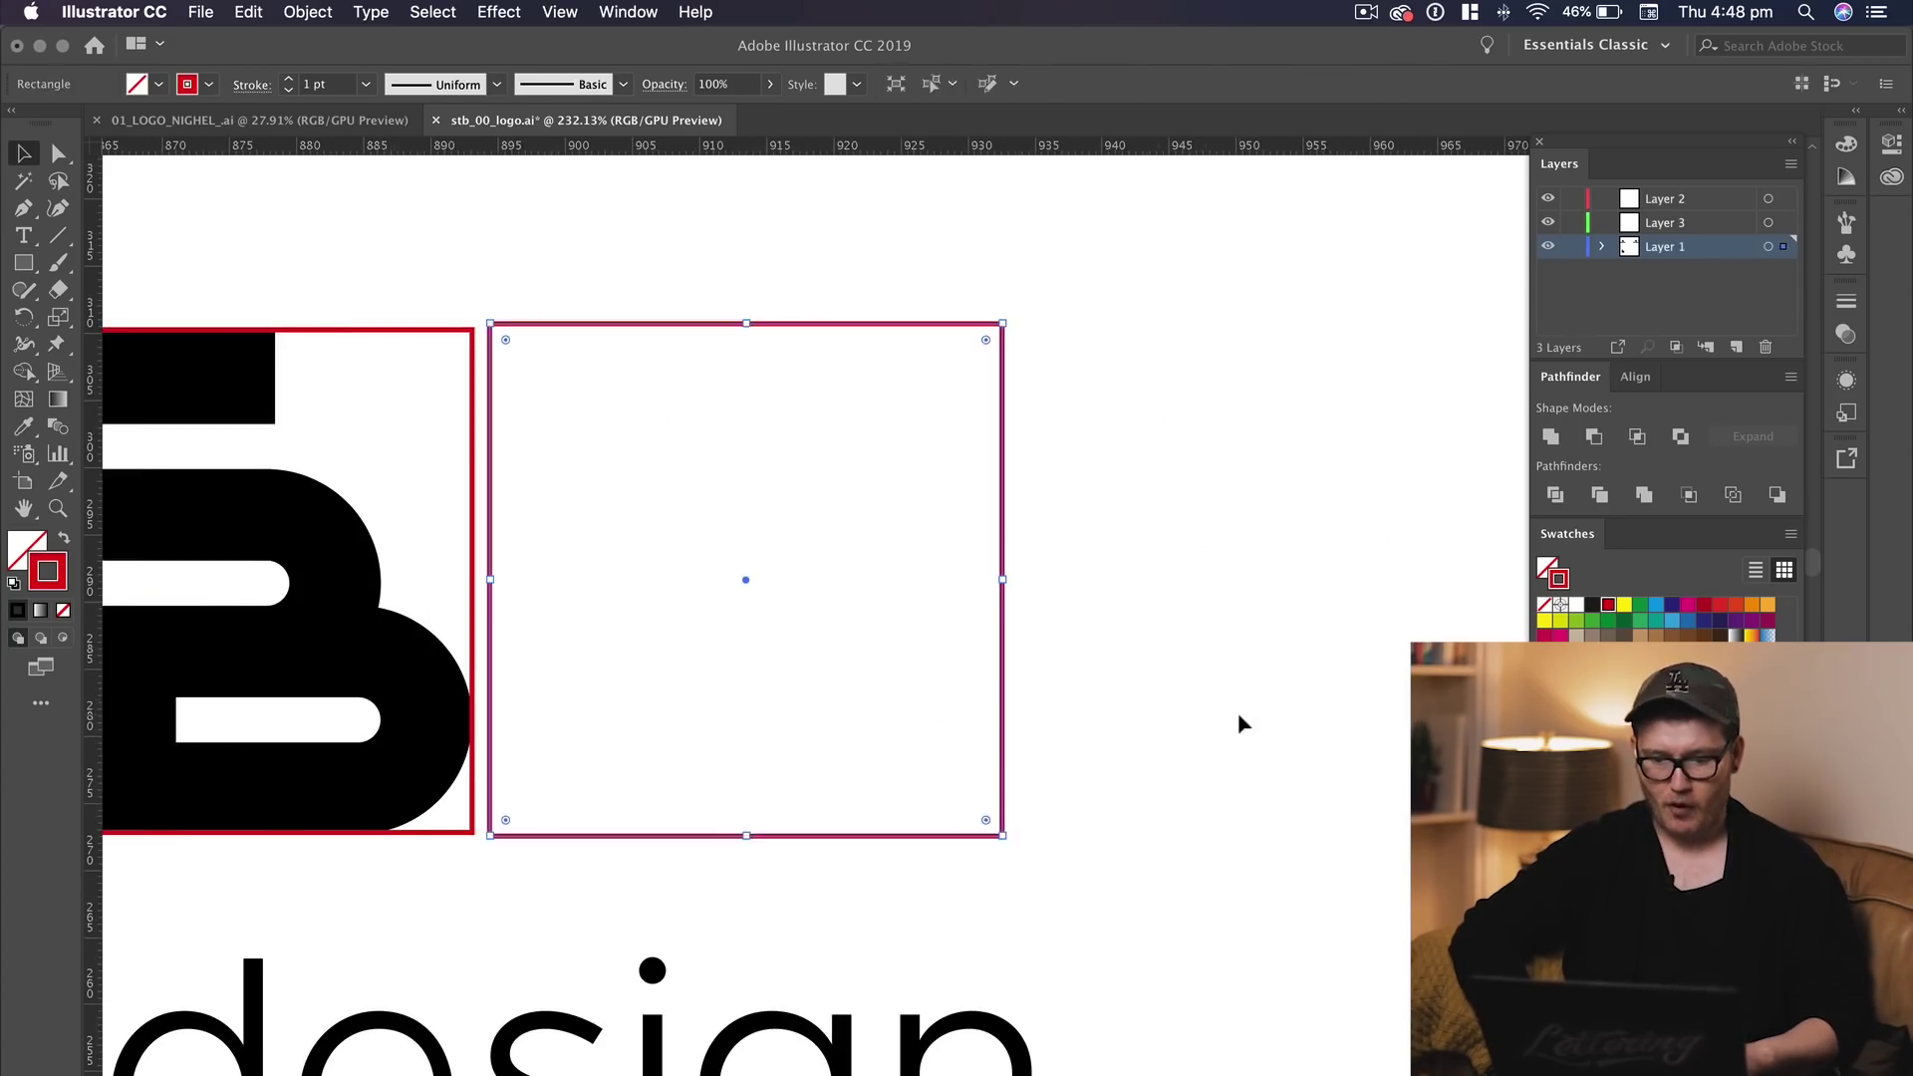
# Delete the empty second red square beside the SB mark
pyautogui.press('Delete')
pyautogui.moveTo(558, 707); pyautogui.dragTo(1204, 678)
pyautogui.press('z')
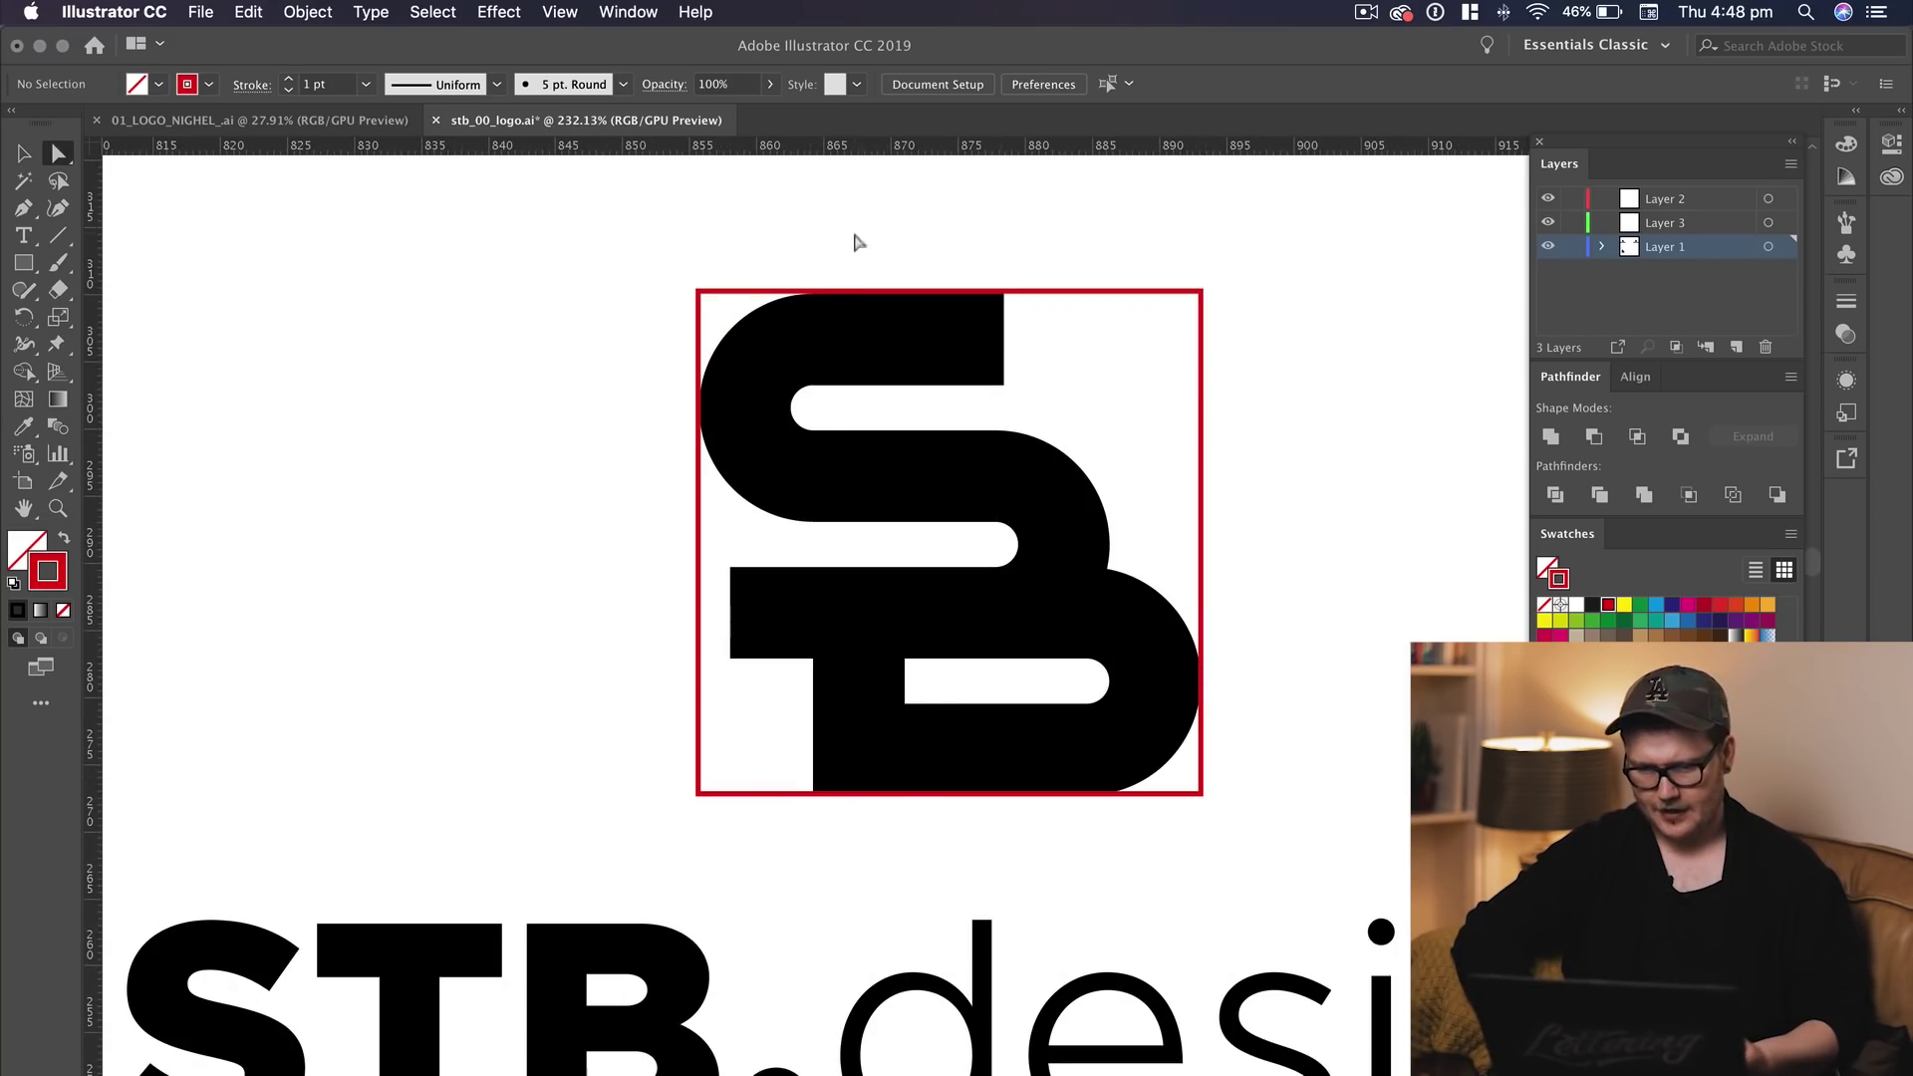
# Extend the T's arm by about 2 mm so its end lines up with the S's outer curve
pyautogui.moveTo(698, 548); pyautogui.dragTo(736, 733)
pyautogui.press('super+z')
pyautogui.click(731, 568)
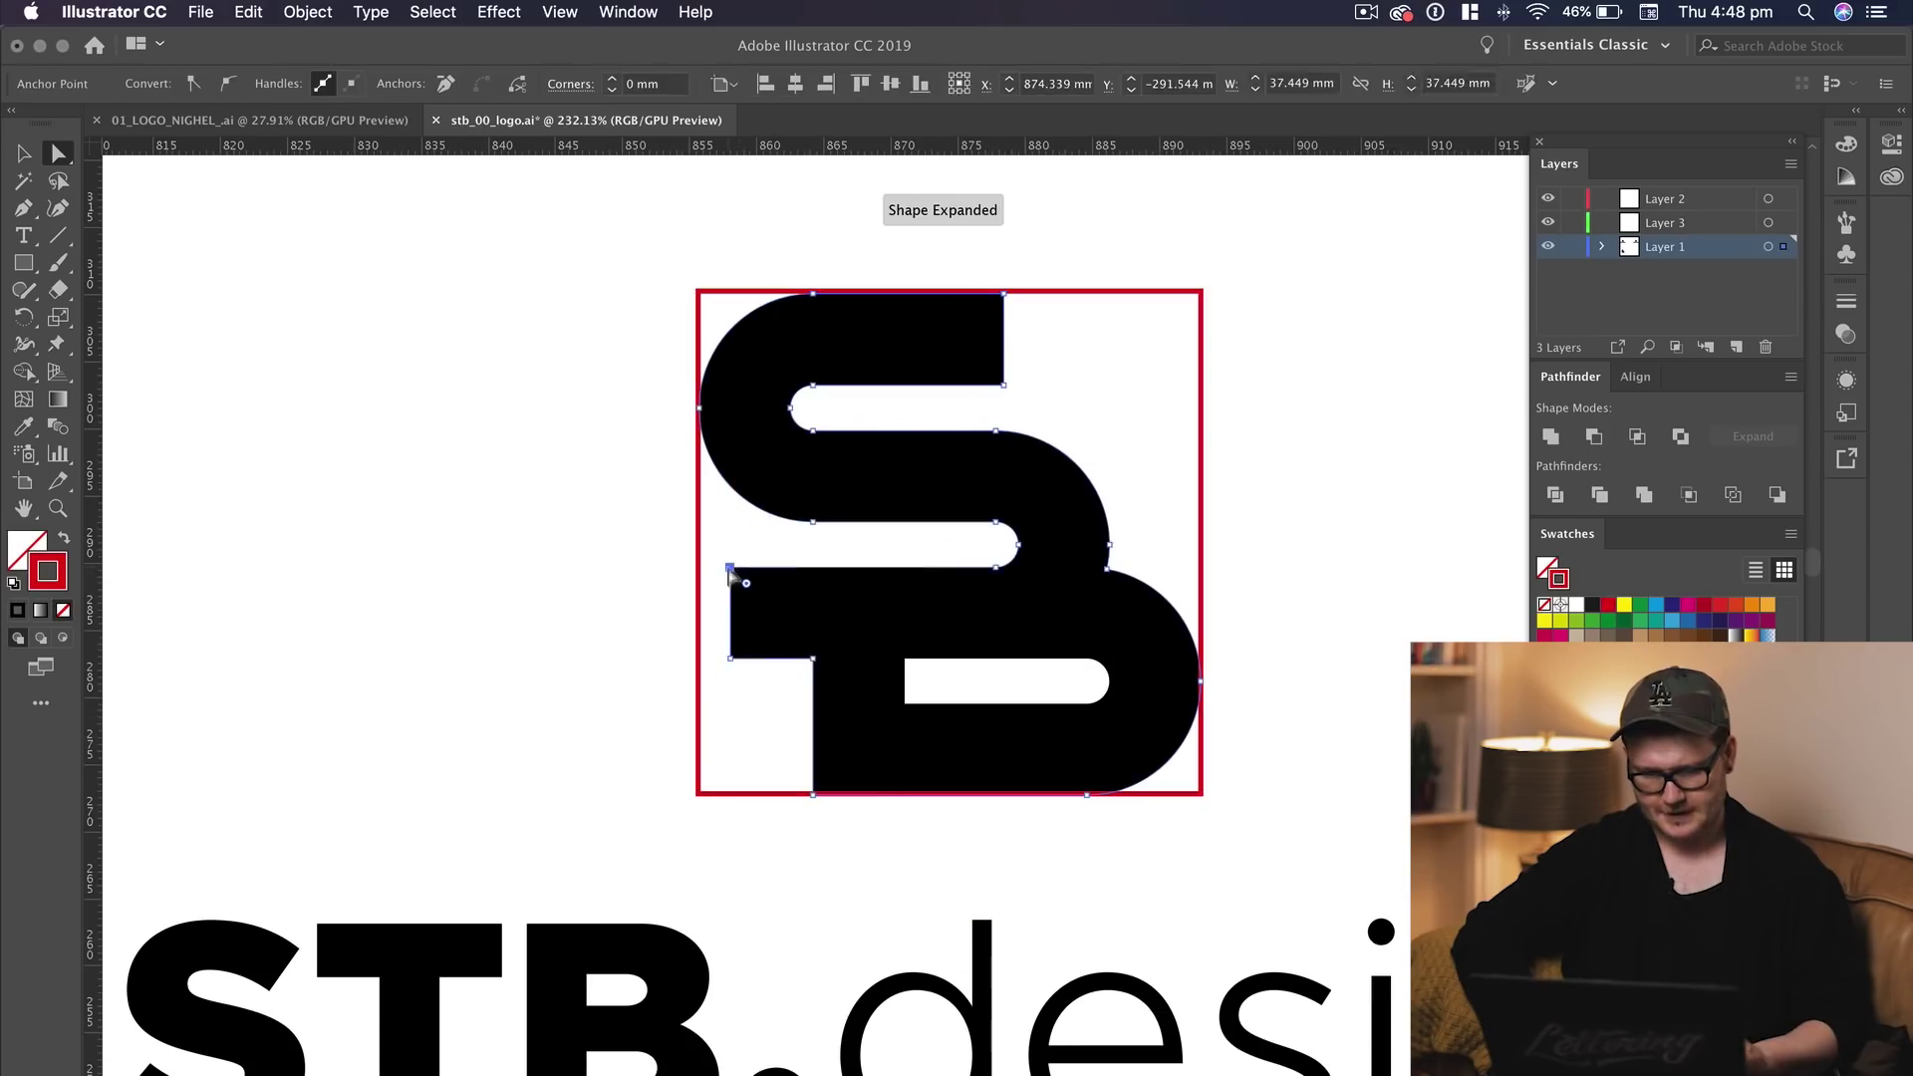
pyautogui.keyDown('shift'); pyautogui.click(732, 660); pyautogui.keyUp('shift')
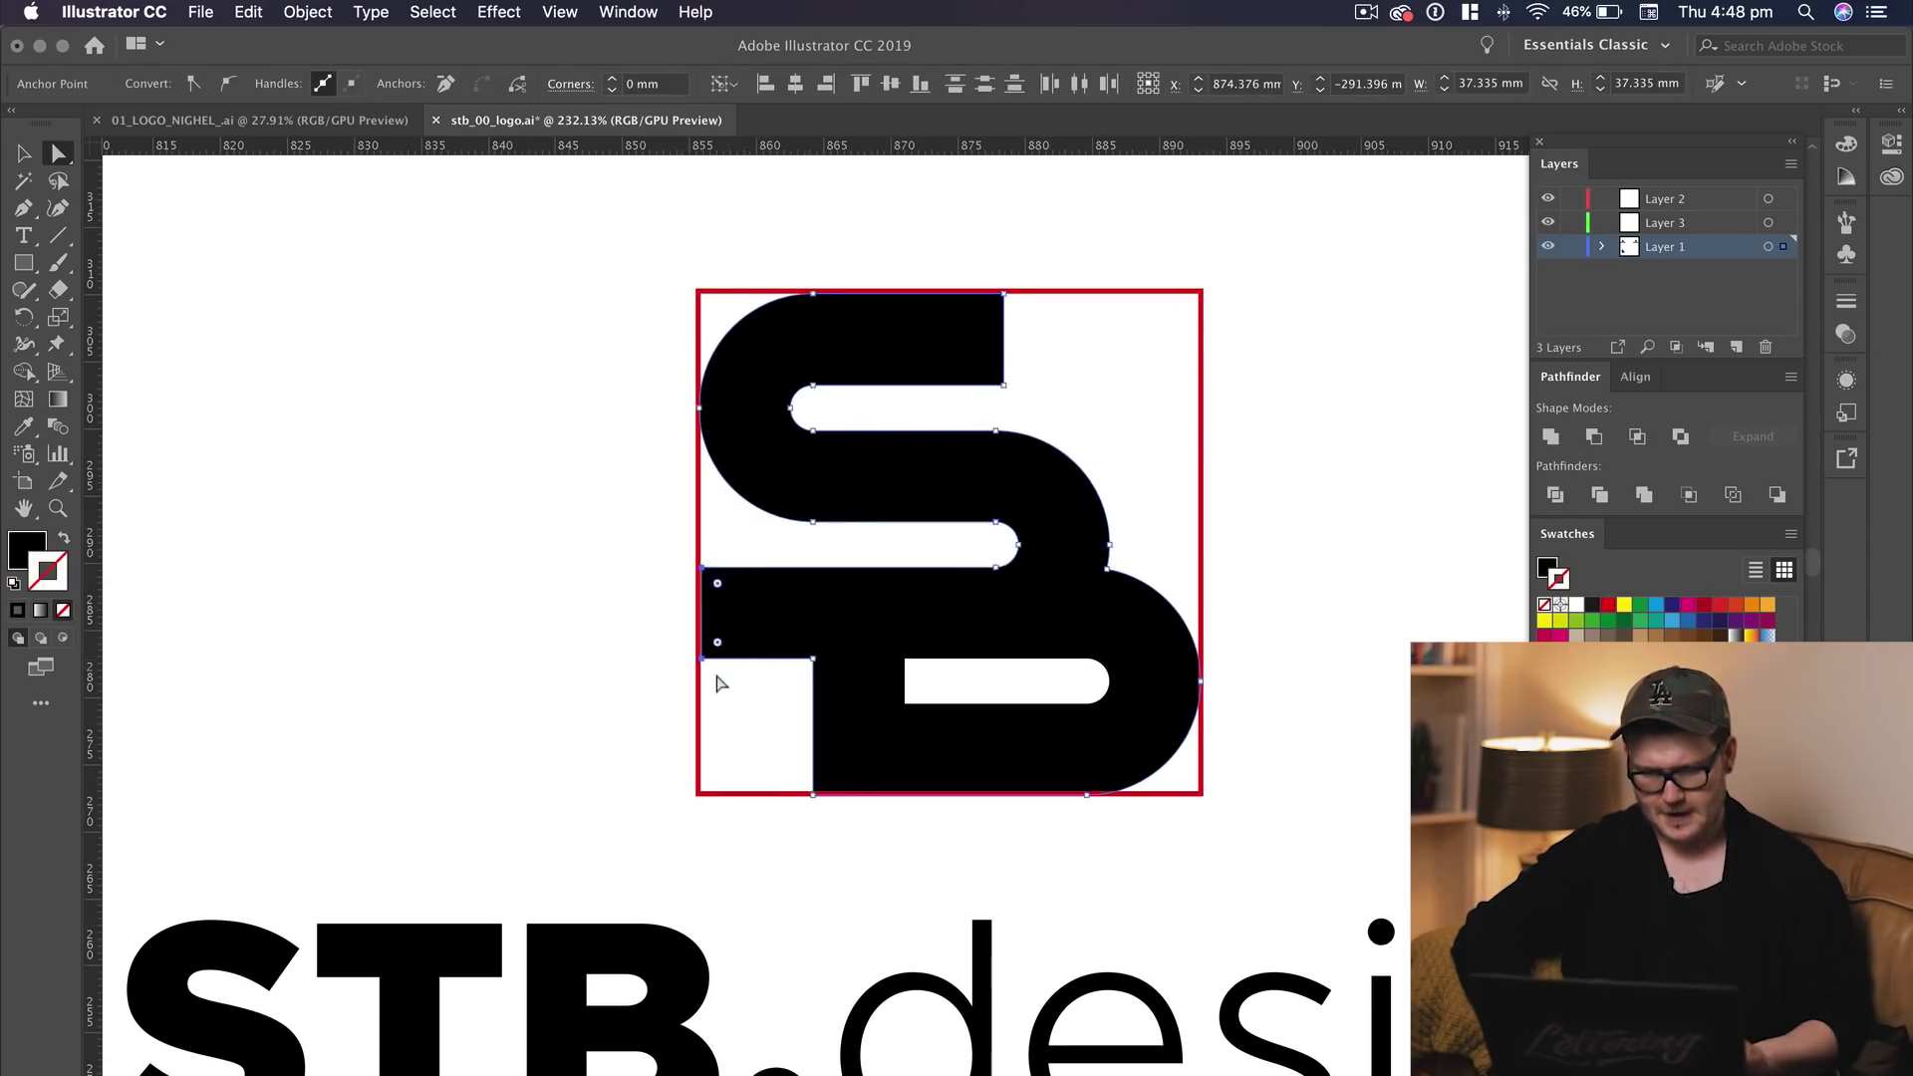
pyautogui.click(722, 684)
pyautogui.hscroll(3, 758, 578)
pyautogui.scroll(3, 647, 558)
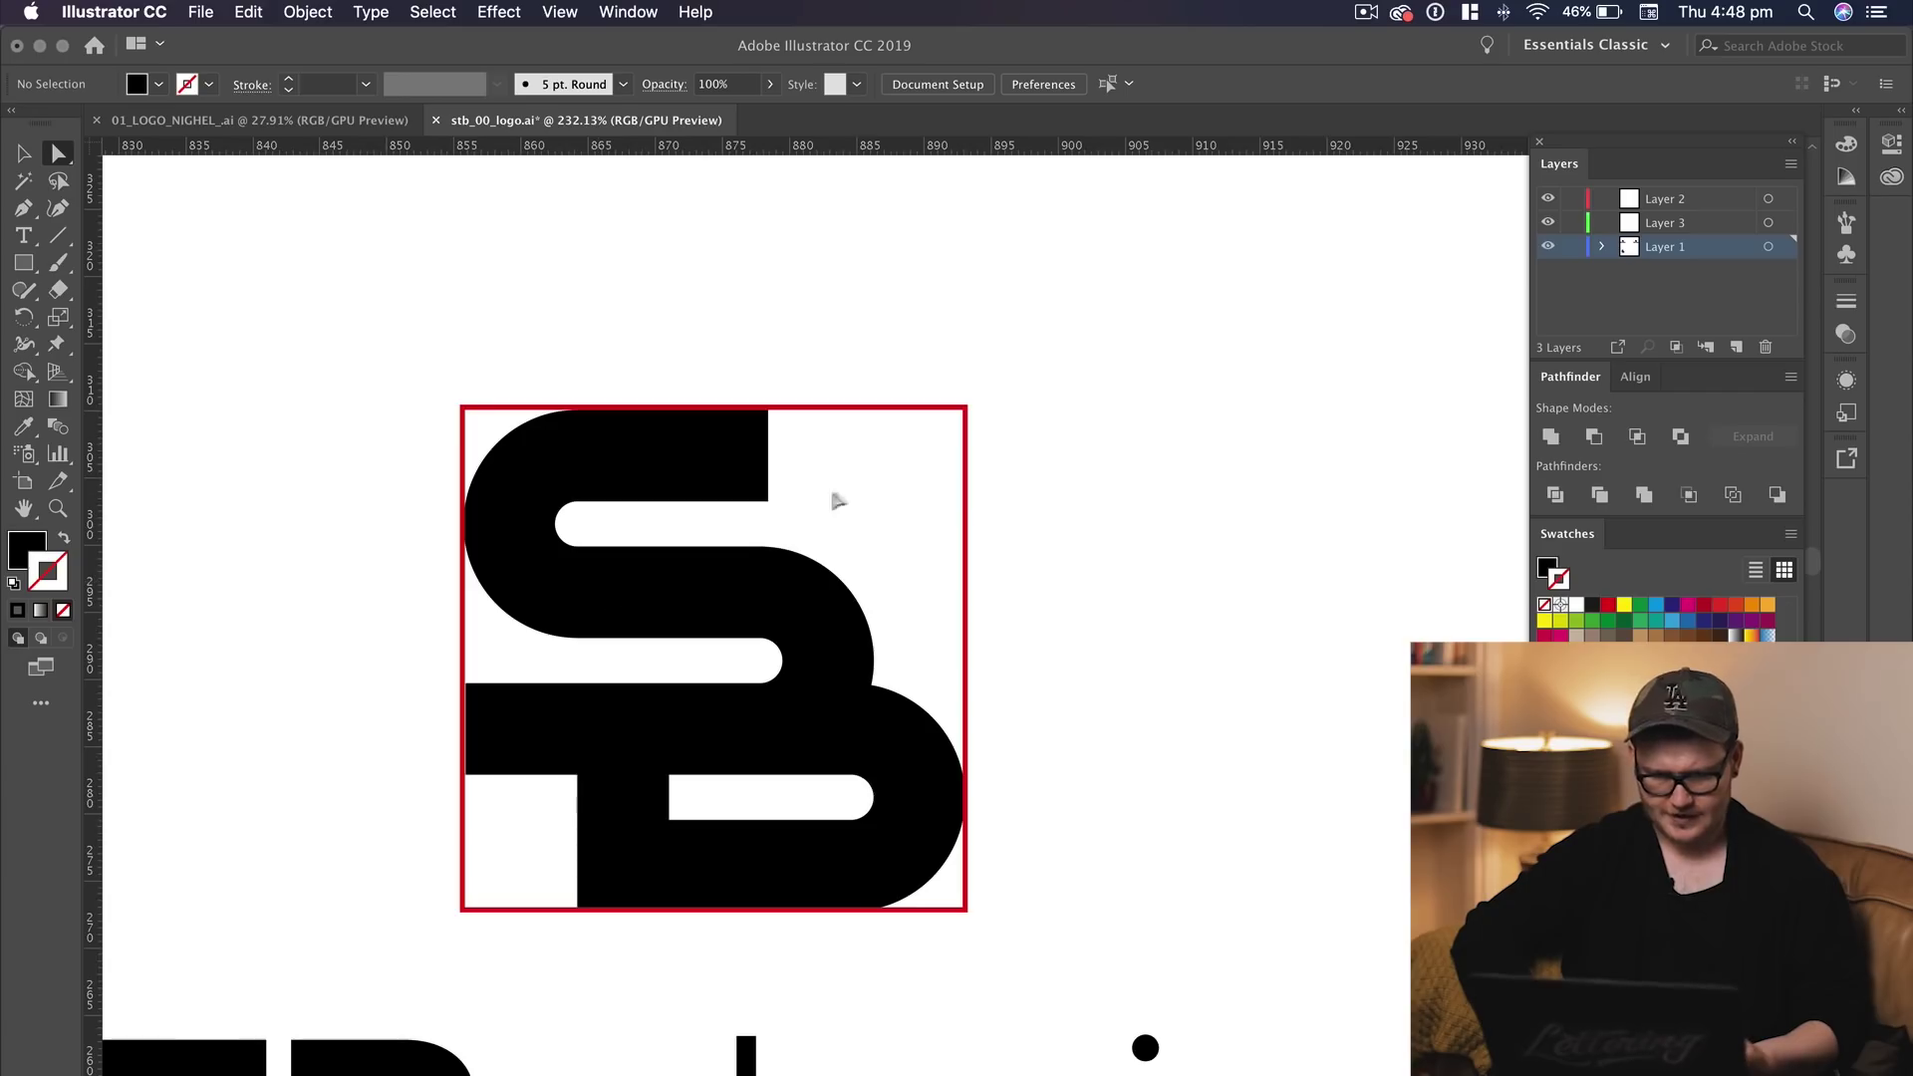
# Lengthen the S's upper arm by about 1 mm
pyautogui.click(767, 500)
pyautogui.keyDown('shift'); pyautogui.click(769, 410); pyautogui.keyUp('shift')
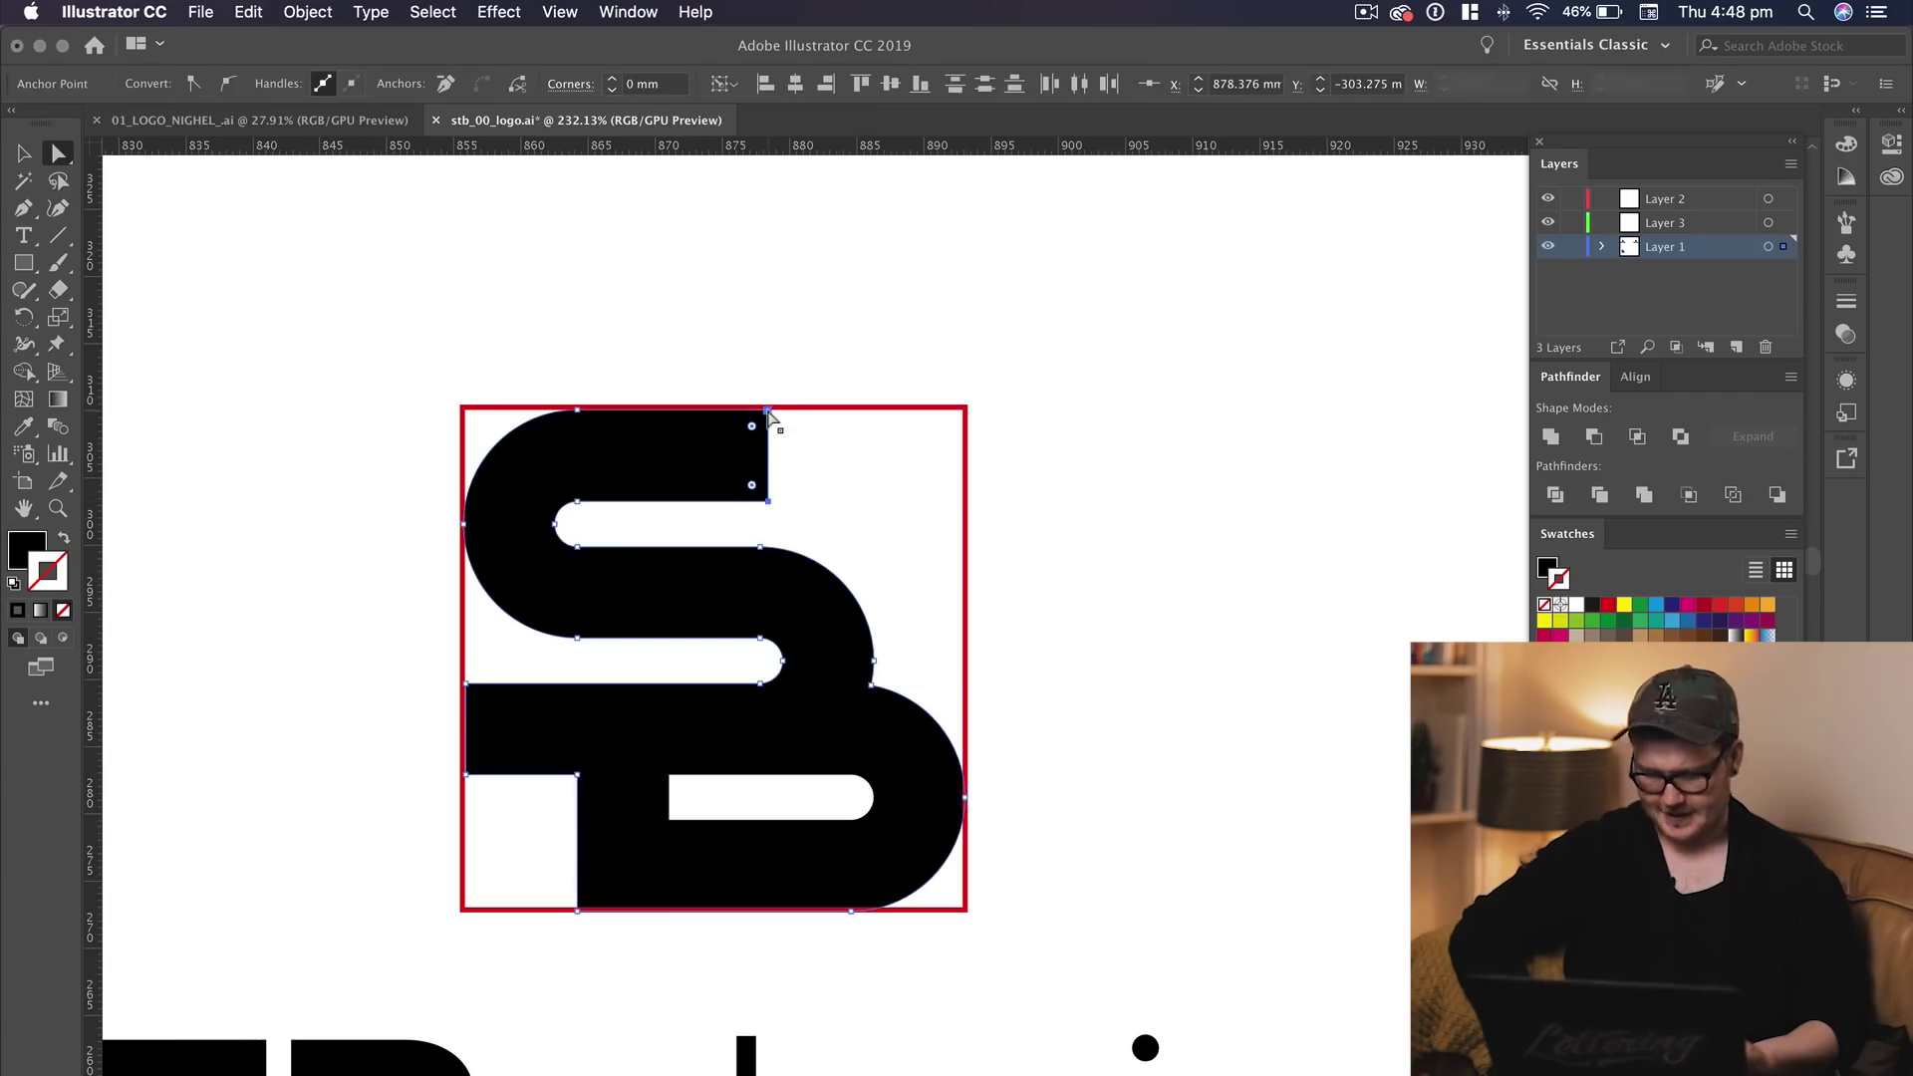
pyautogui.press('Right')
pyautogui.click(934, 509)
pyautogui.moveTo(893, 500); pyautogui.dragTo(847, 484)
pyautogui.moveTo(922, 551); pyautogui.dragTo(1083, 558)
pyautogui.press('super+z')
pyautogui.click(1096, 560)
# Copy the refined SB mark to the first artboard and place it beside the original mark for comparison
pyautogui.click(603, 576)
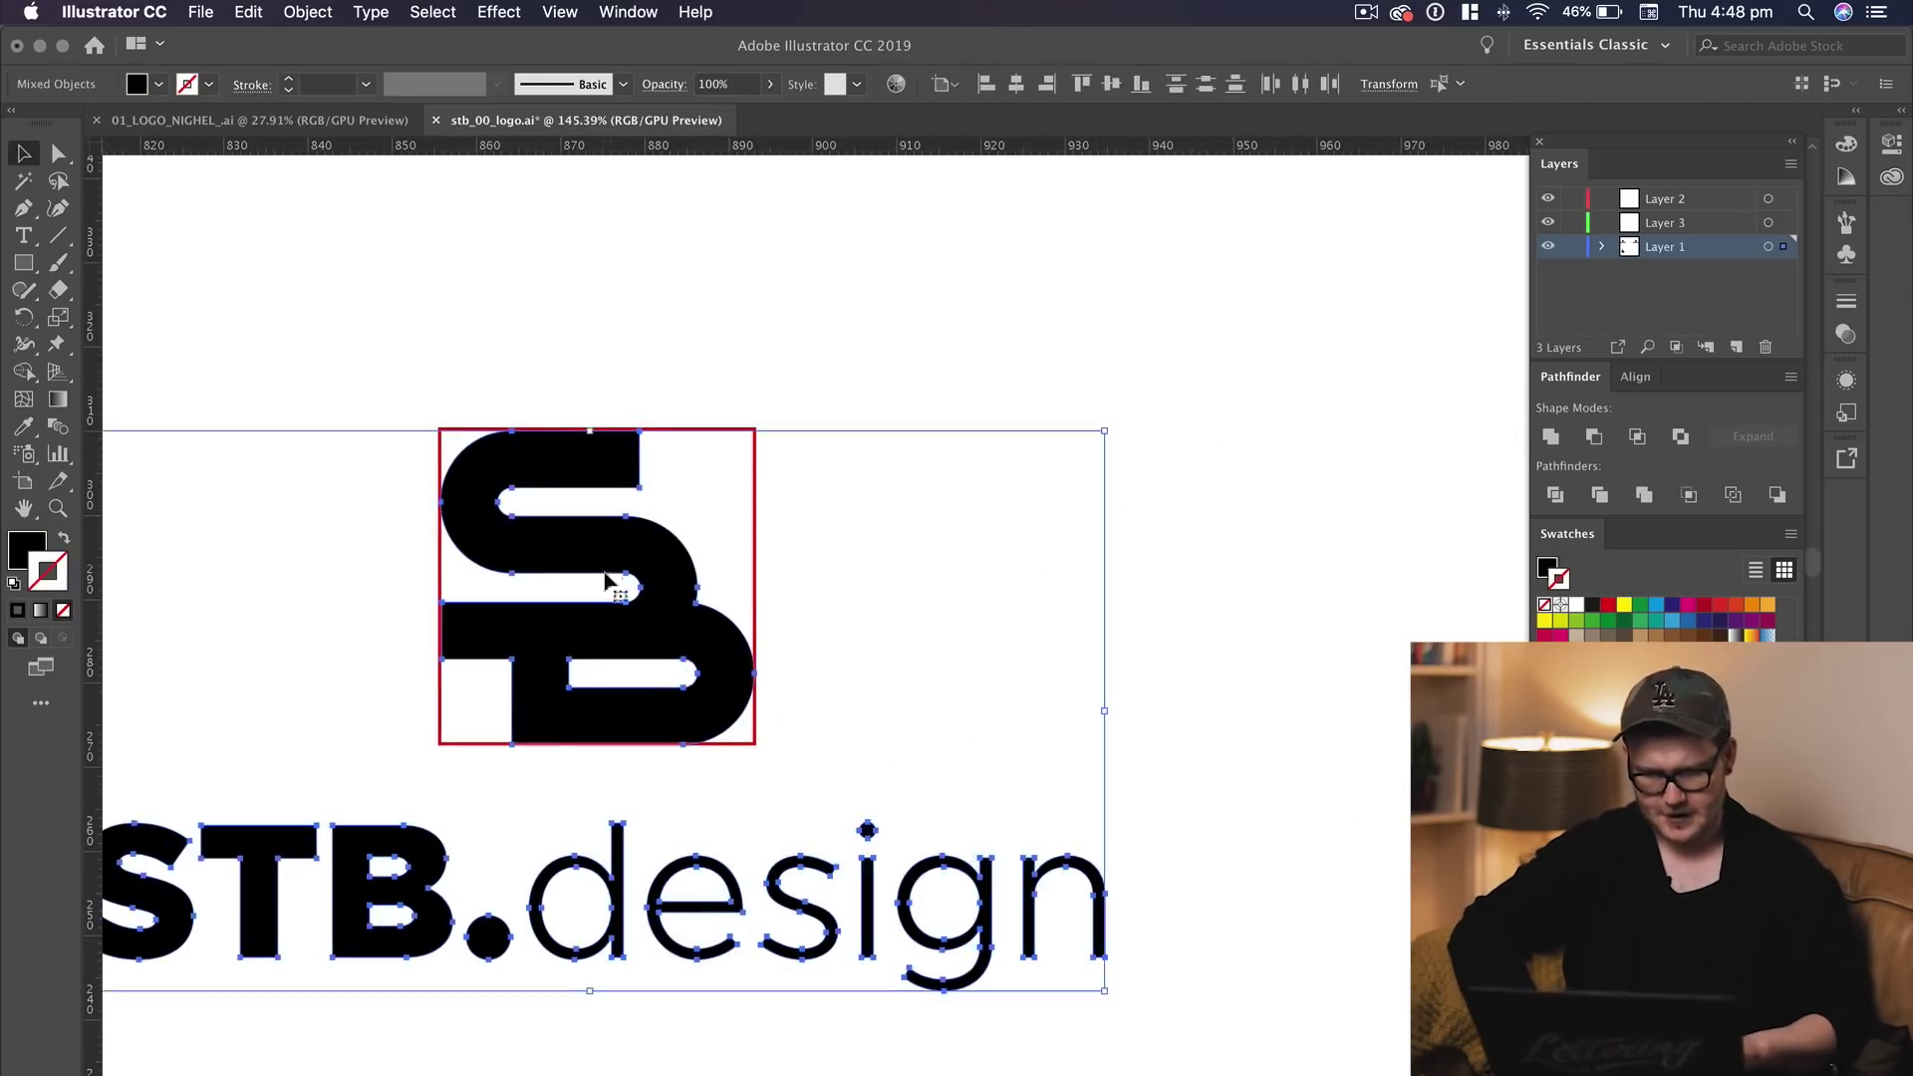
pyautogui.press('super+shift+a')
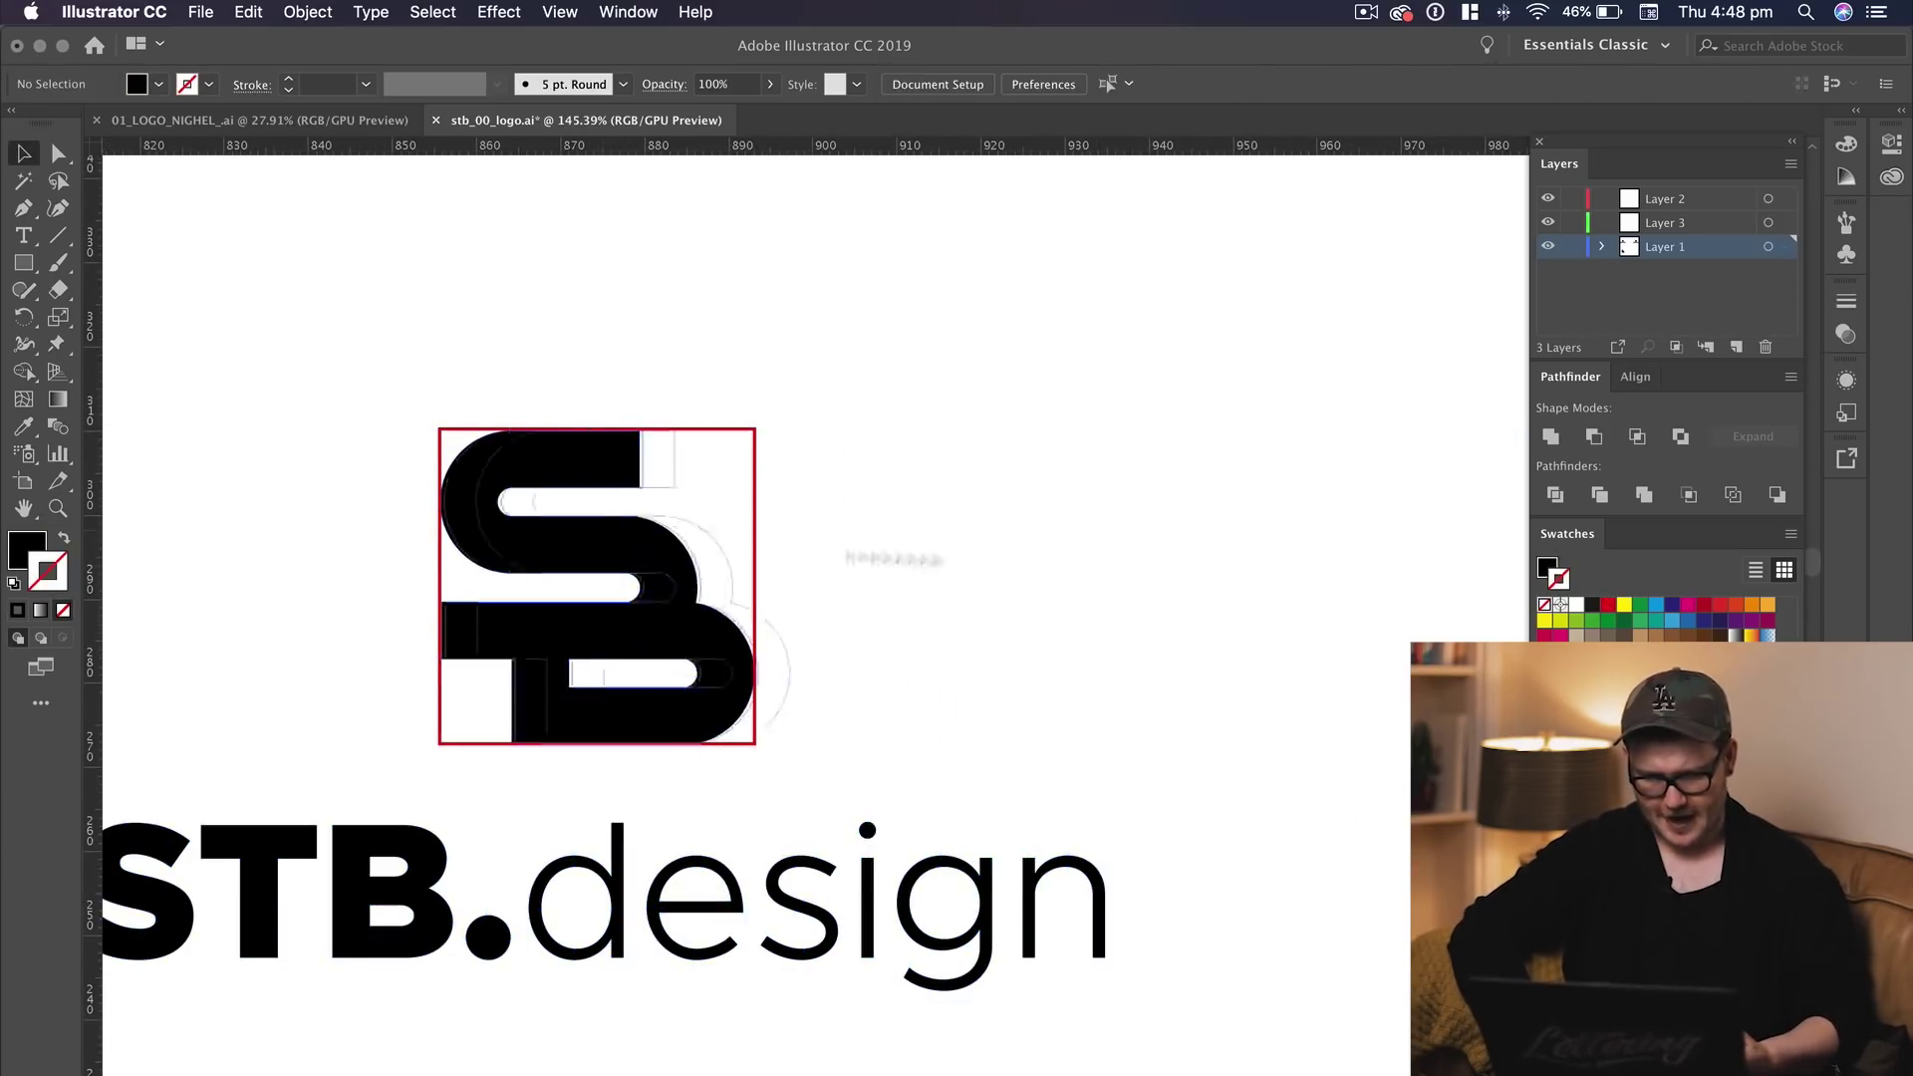
pyautogui.scroll(-3, 1162, 598)
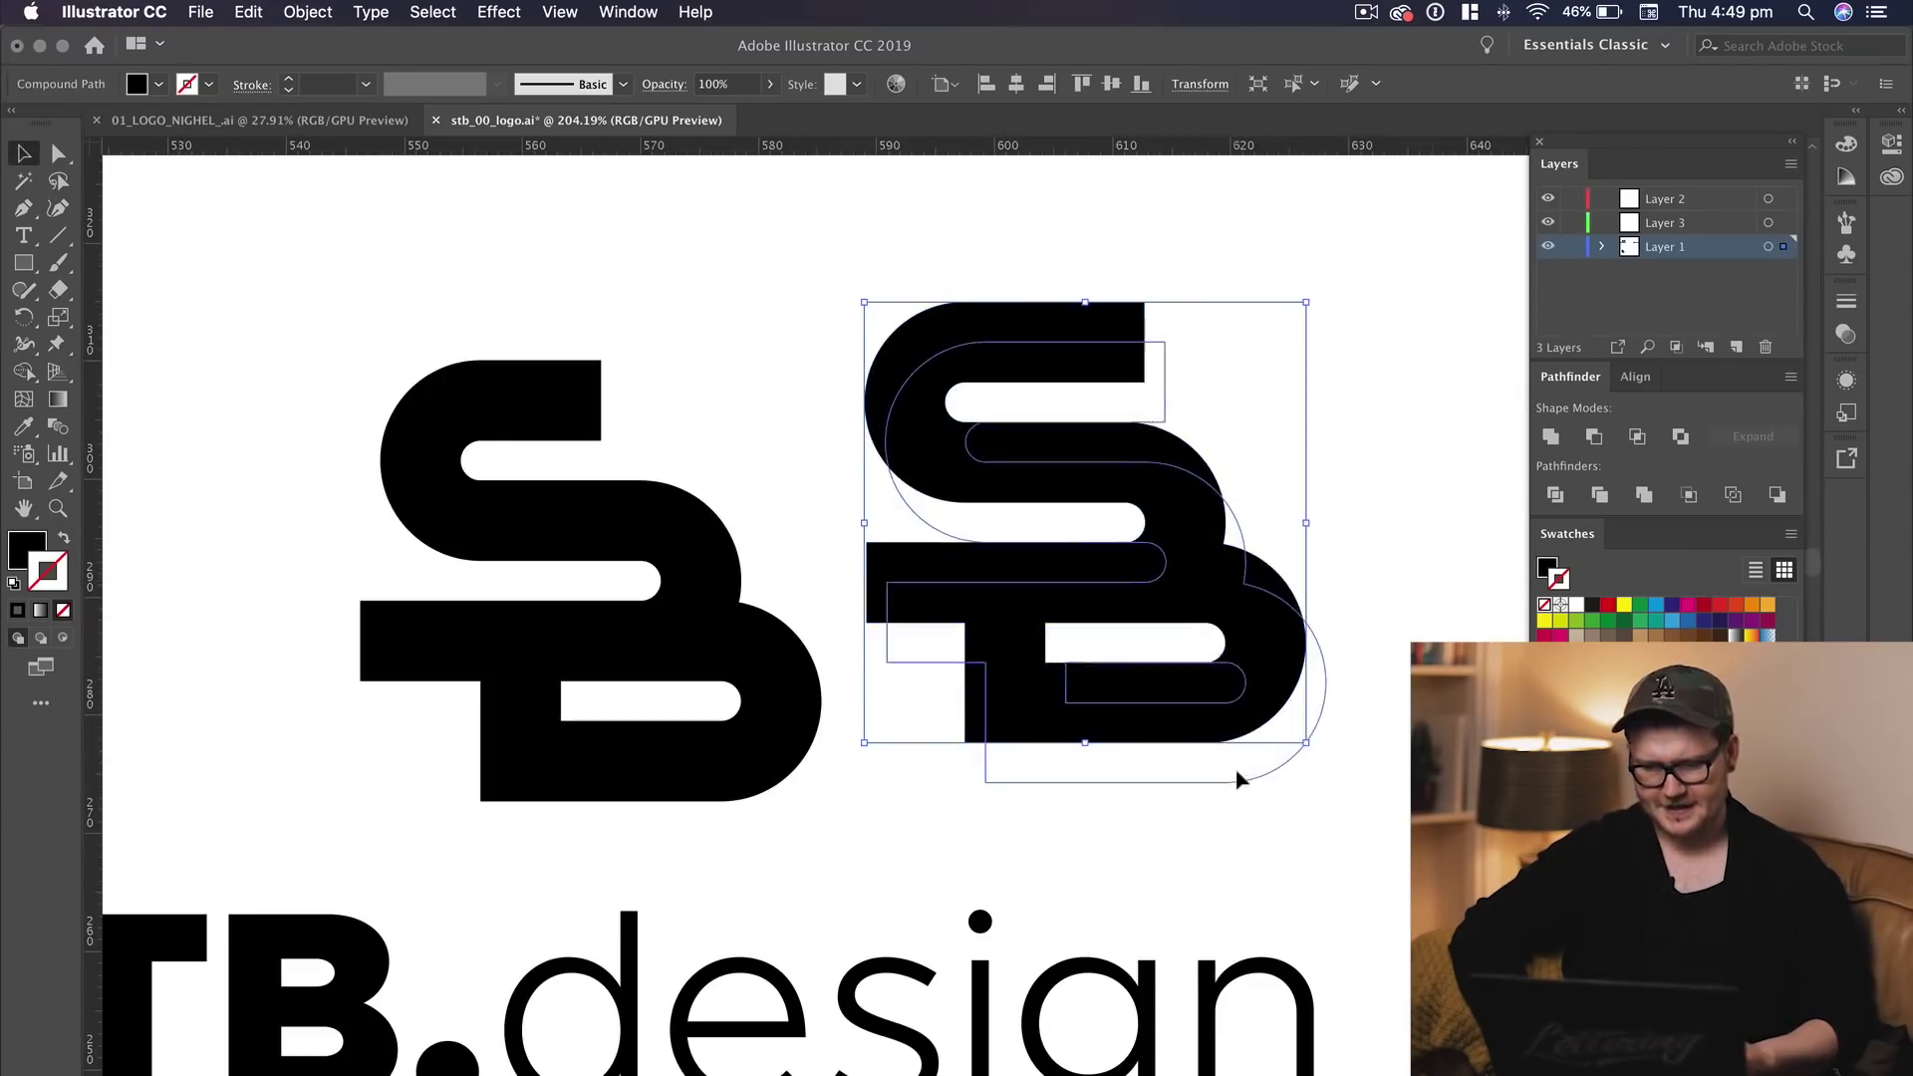
pyautogui.click(1330, 819)
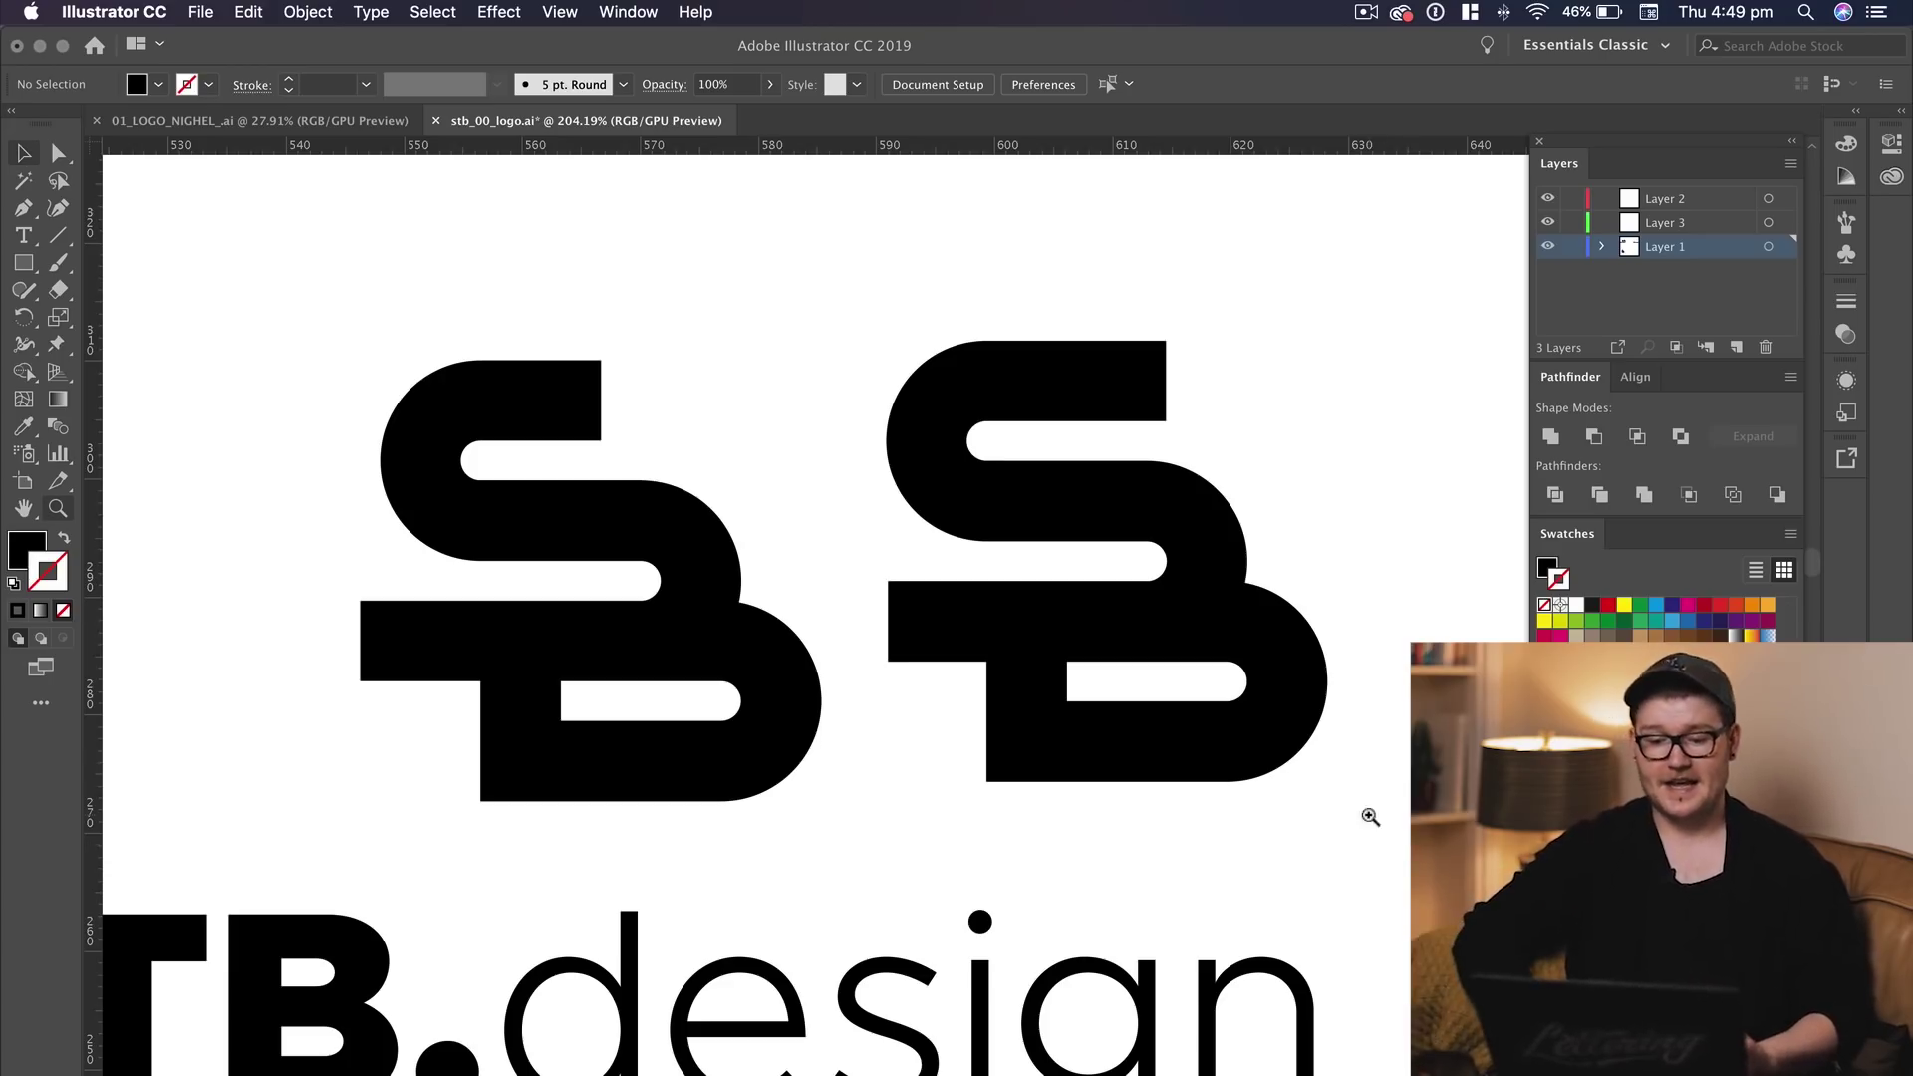
pyautogui.press('z')
pyautogui.moveTo(1367, 811); pyautogui.dragTo(1131, 809)
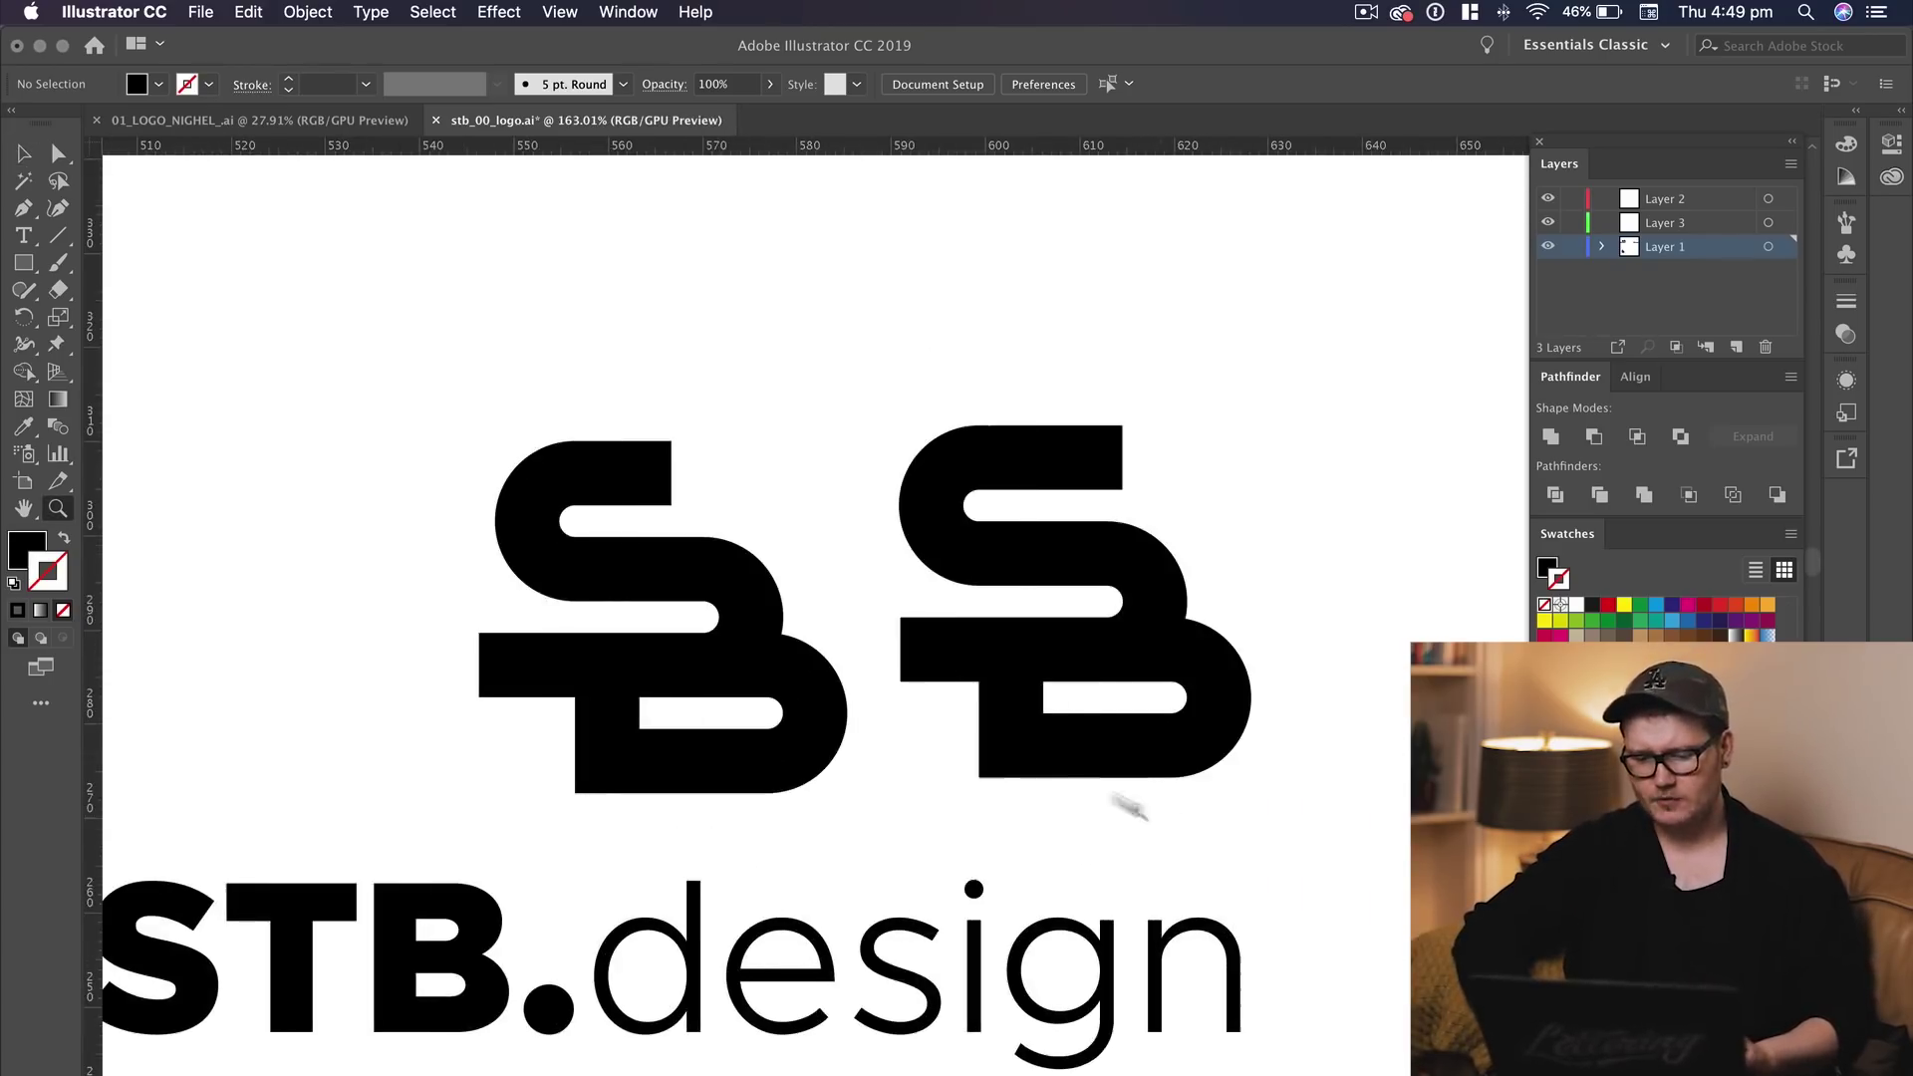
# Try a slanted T arm on the copied mark by placing a diagonally rotated, white-filled rectangle over the arm's end
pyautogui.click(898, 618)
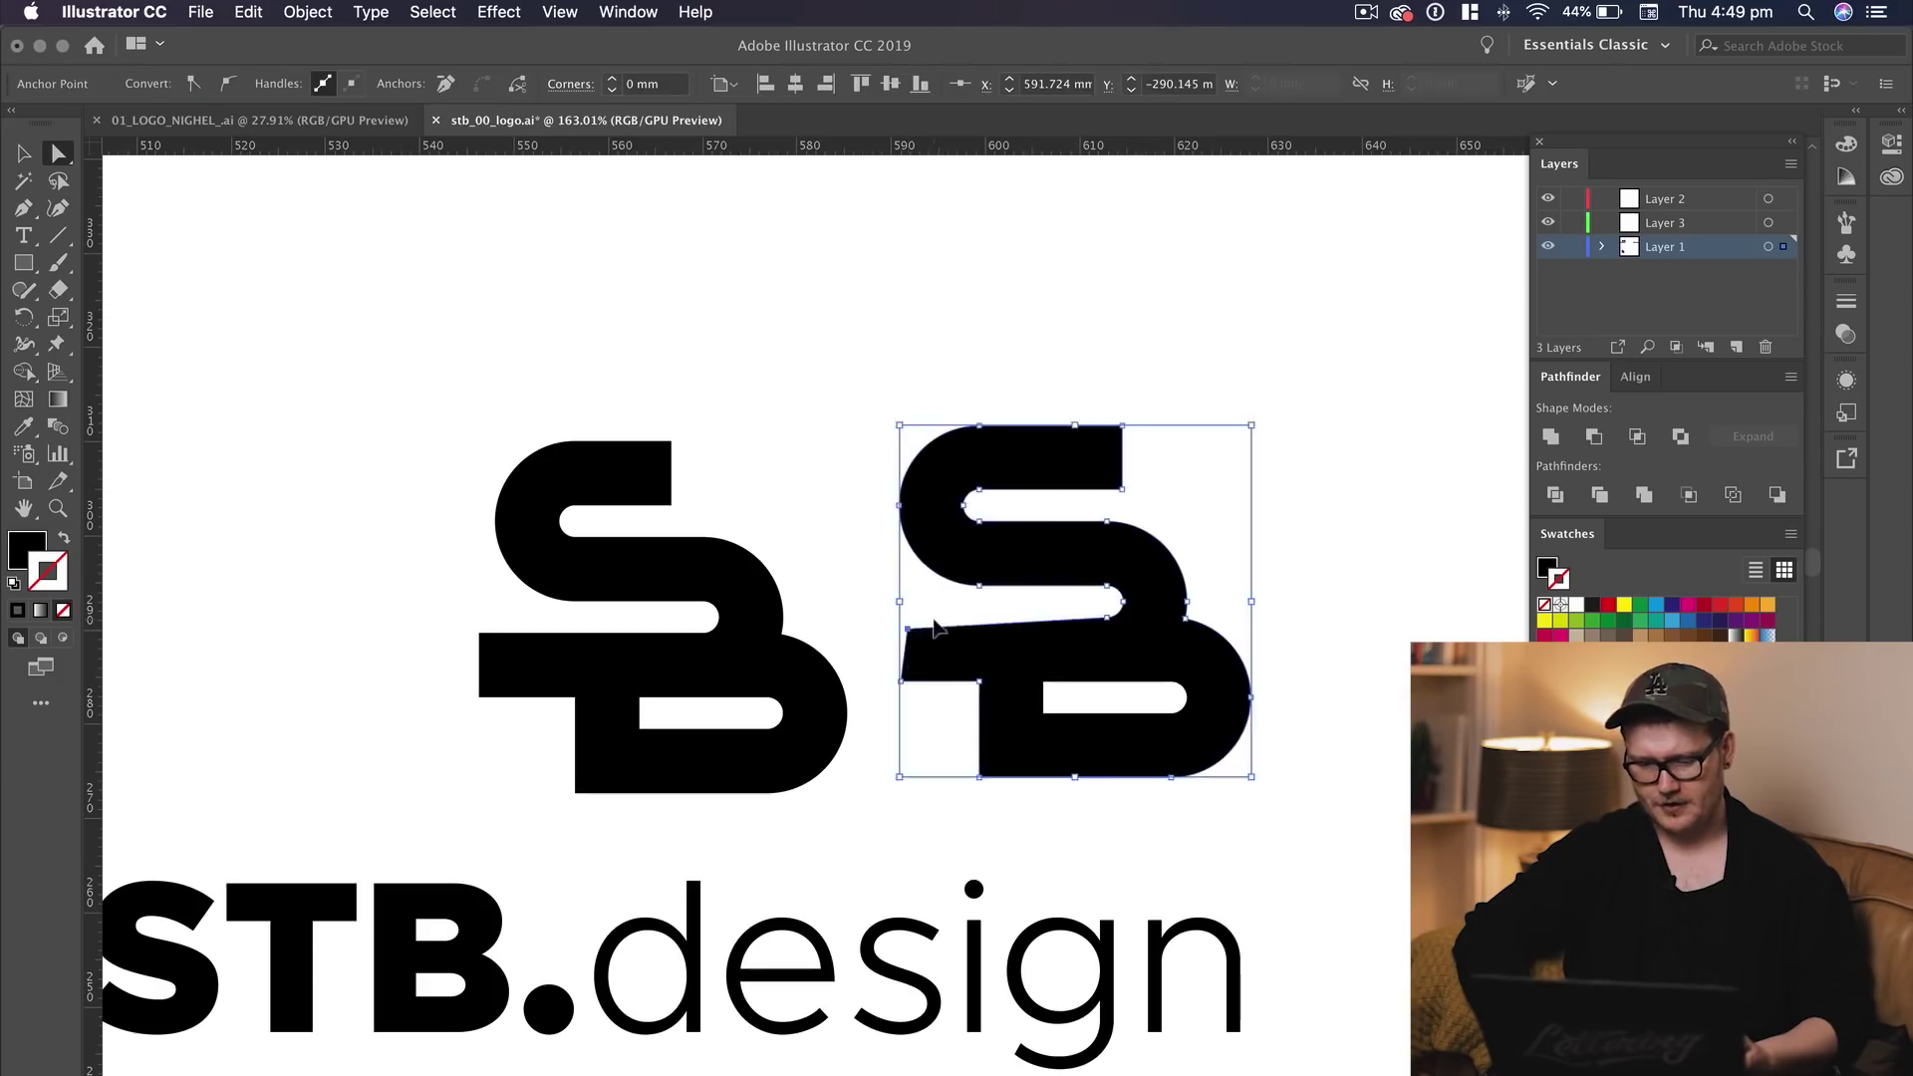
pyautogui.moveTo(934, 619); pyautogui.dragTo(1163, 633)
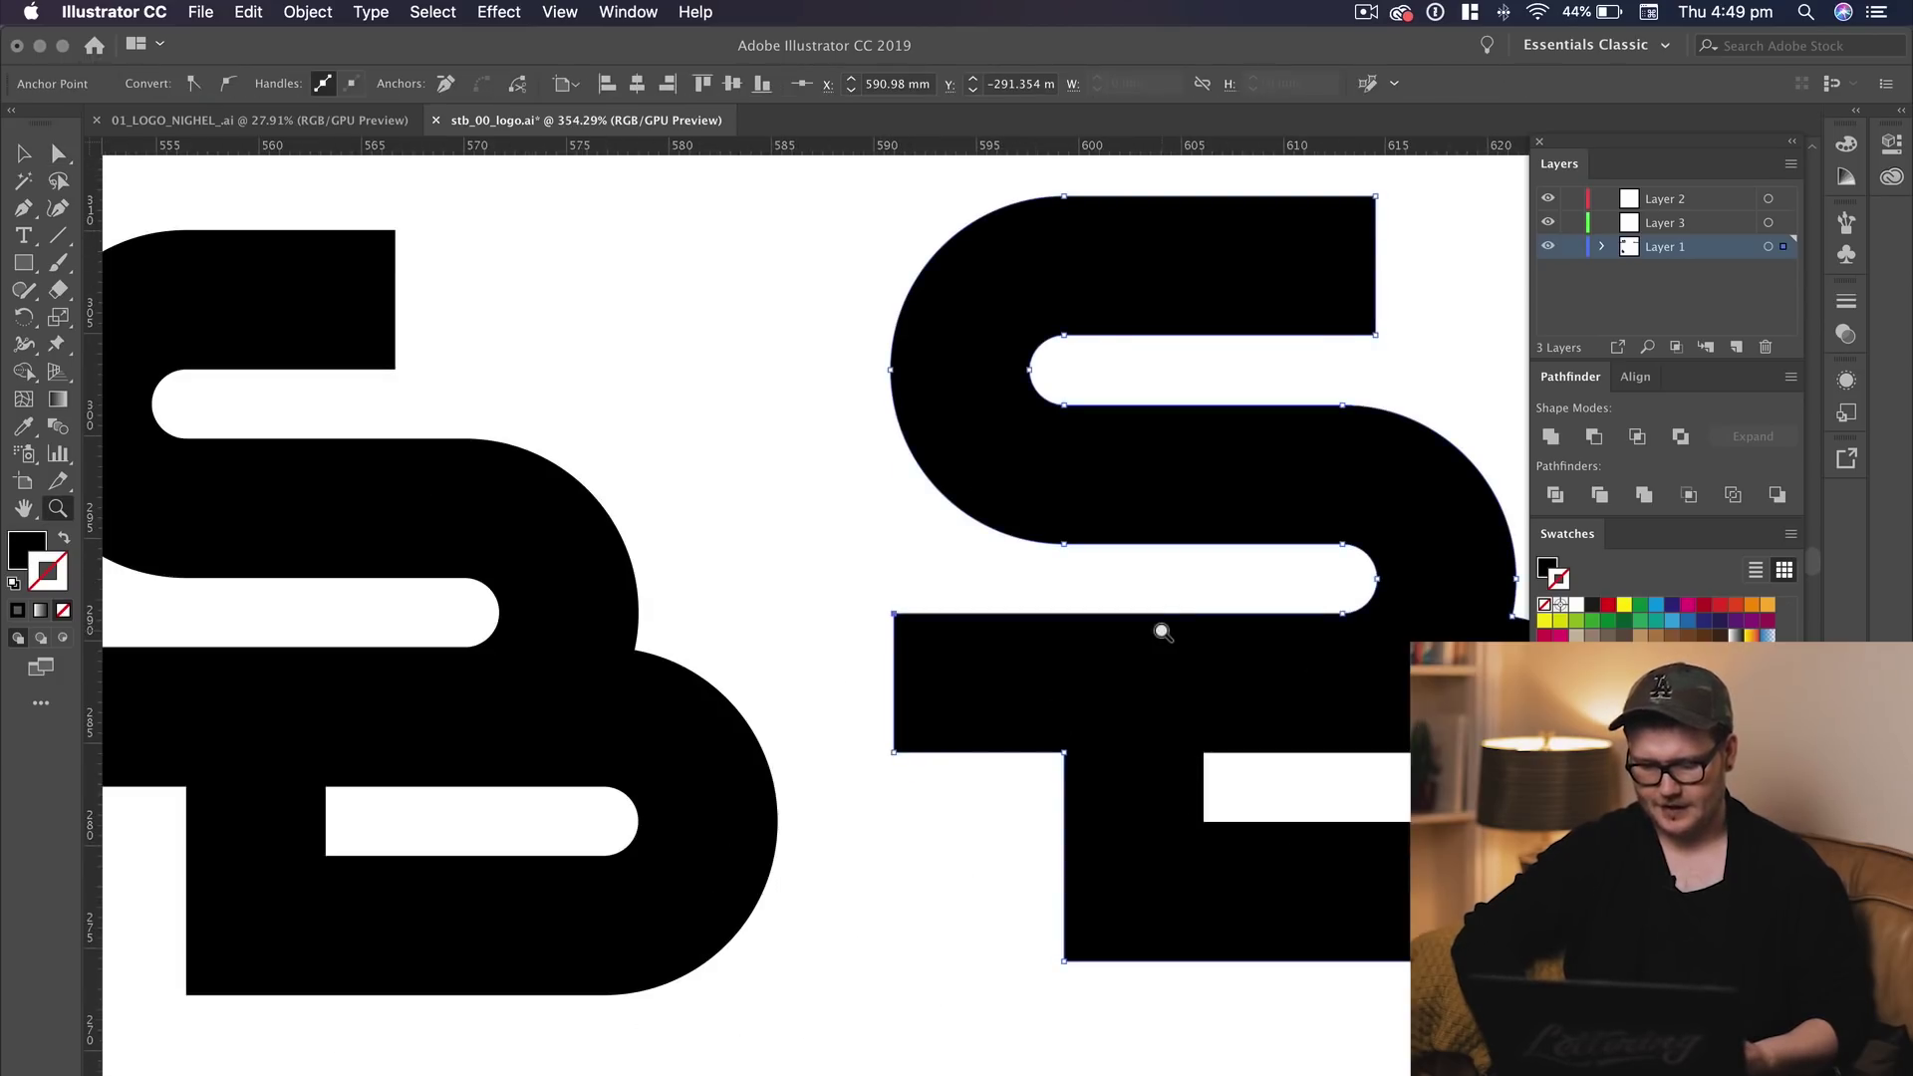
pyautogui.click(895, 576)
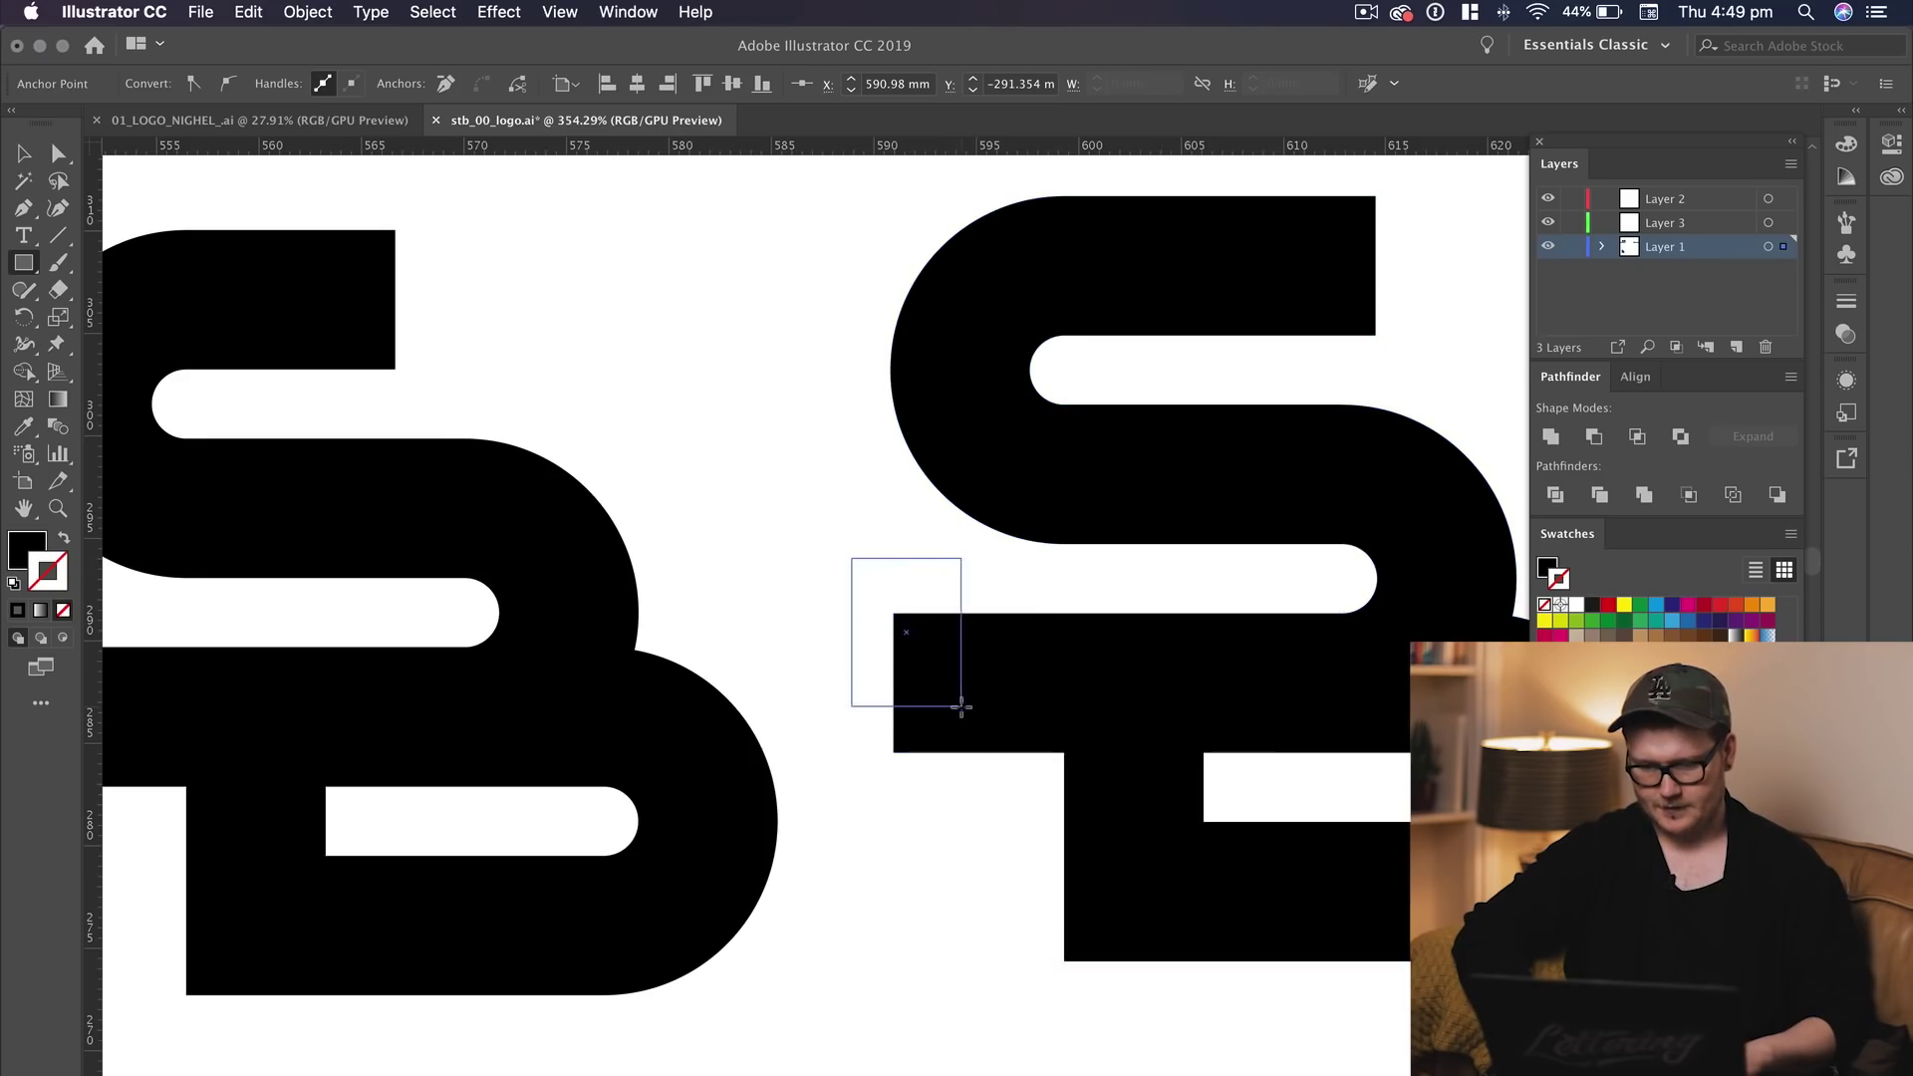
pyautogui.moveTo(960, 707); pyautogui.dragTo(974, 688)
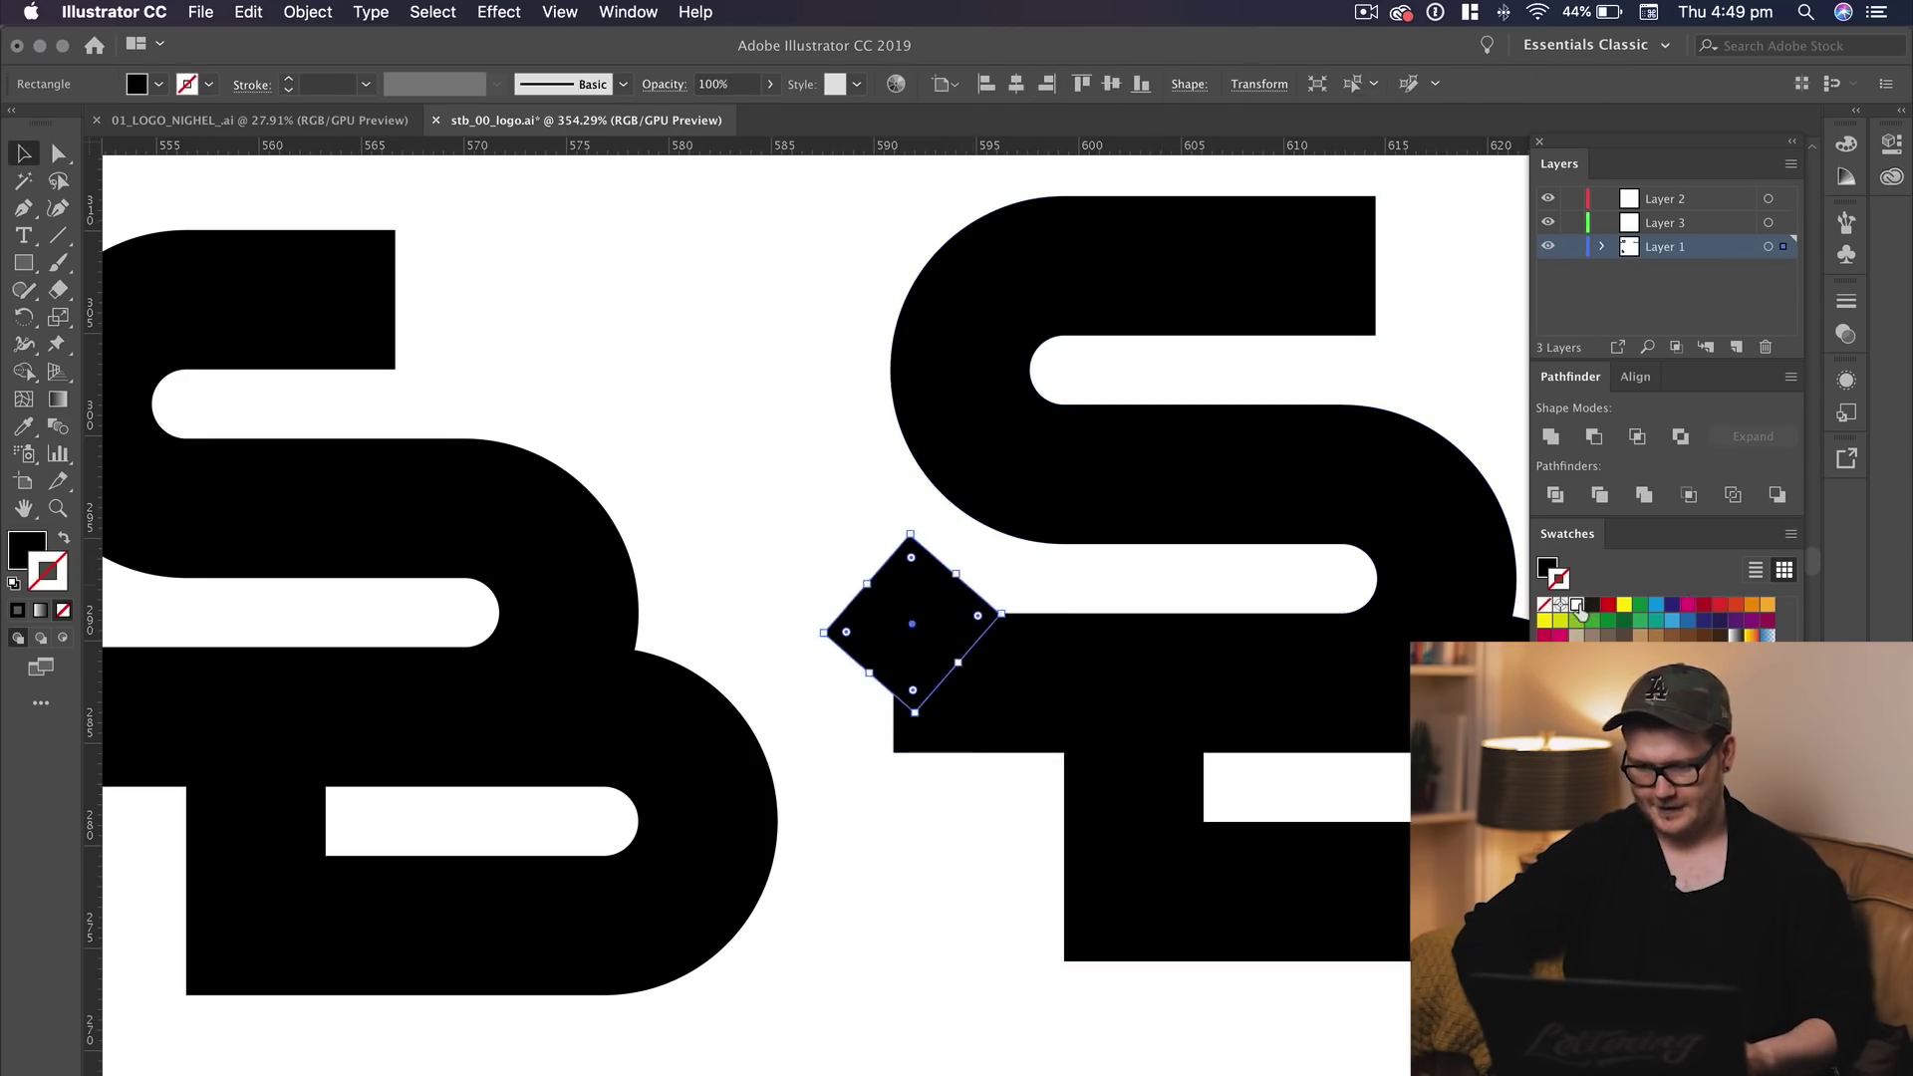
pyautogui.click(1578, 605)
# Enlarge and position the white rectangle so it cuts the T's arm diagonally across its full height
pyautogui.moveTo(868, 674); pyautogui.dragTo(837, 764)
pyautogui.click(941, 772)
pyautogui.moveTo(901, 703)
pyautogui.mouseDown()
pyautogui.moveTo(911, 728)
pyautogui.moveTo(914, 687)
pyautogui.mouseUp()
pyautogui.click(977, 888)
pyautogui.press('z')
pyautogui.moveTo(984, 763); pyautogui.dragTo(930, 765)
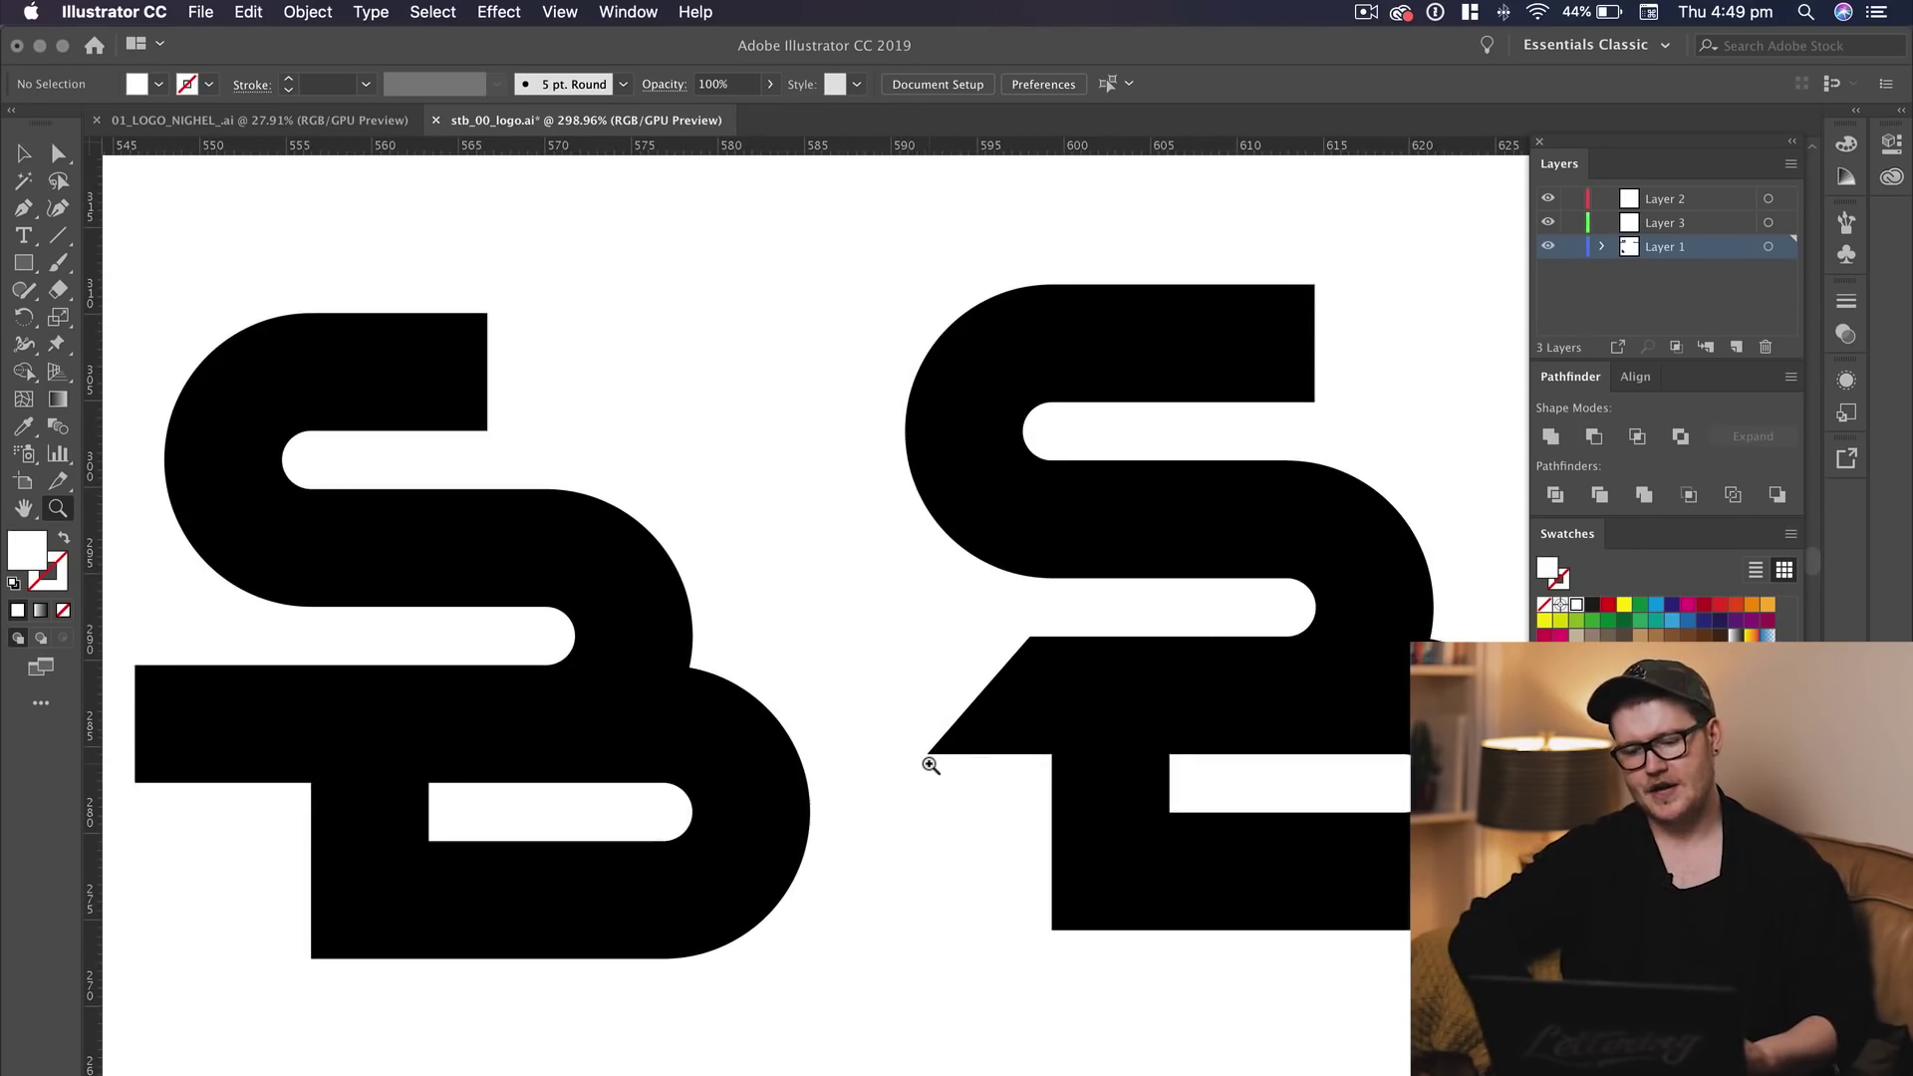
pyautogui.click(953, 648)
pyautogui.click(990, 883)
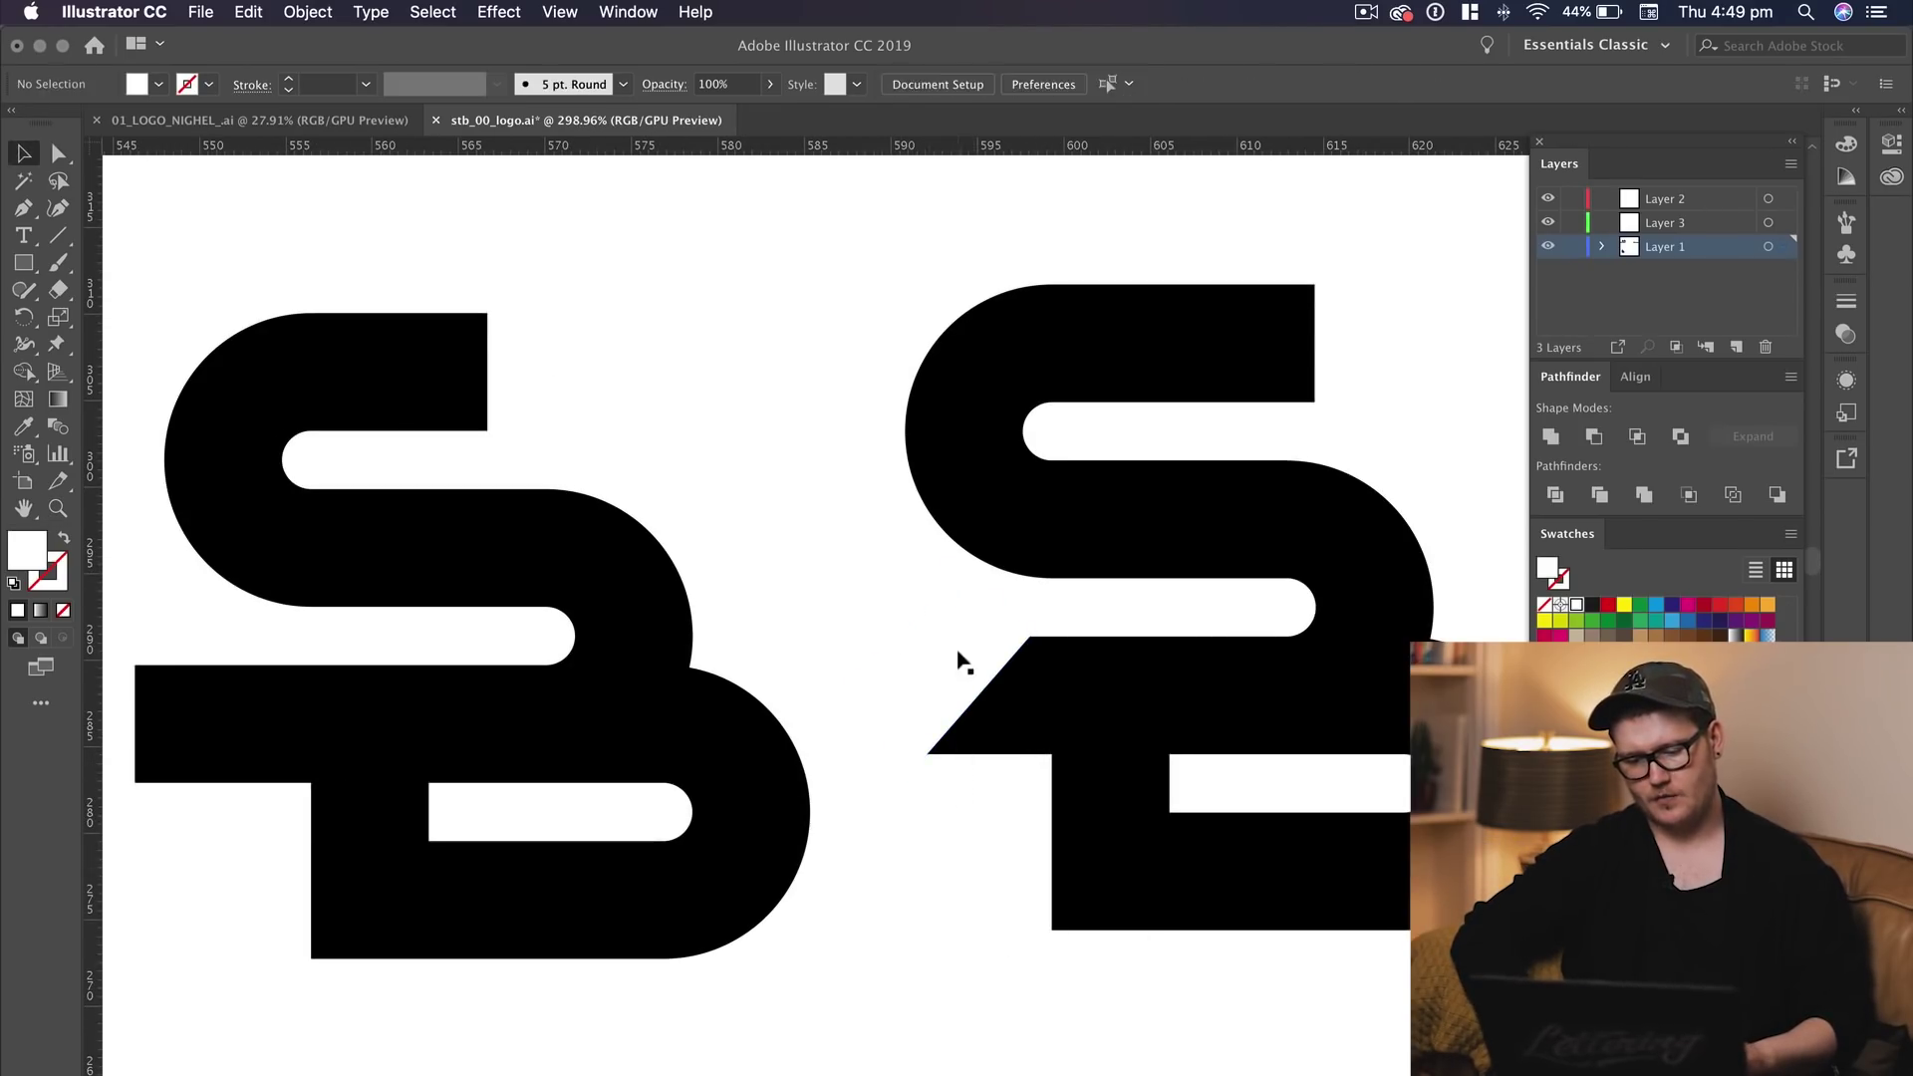
pyautogui.click(955, 652)
pyautogui.click(986, 817)
# Duplicate the tilted white rectangle over the end of the S's upper arm as a matching diagonal cut
pyautogui.press('z')
pyautogui.moveTo(1083, 514); pyautogui.dragTo(1010, 510)
pyautogui.moveTo(1154, 560); pyautogui.dragTo(1131, 635)
pyautogui.press('v')
pyautogui.moveTo(666, 693); pyautogui.dragTo(688, 876)
pyautogui.moveTo(403, 936); pyautogui.dragTo(990, 461)
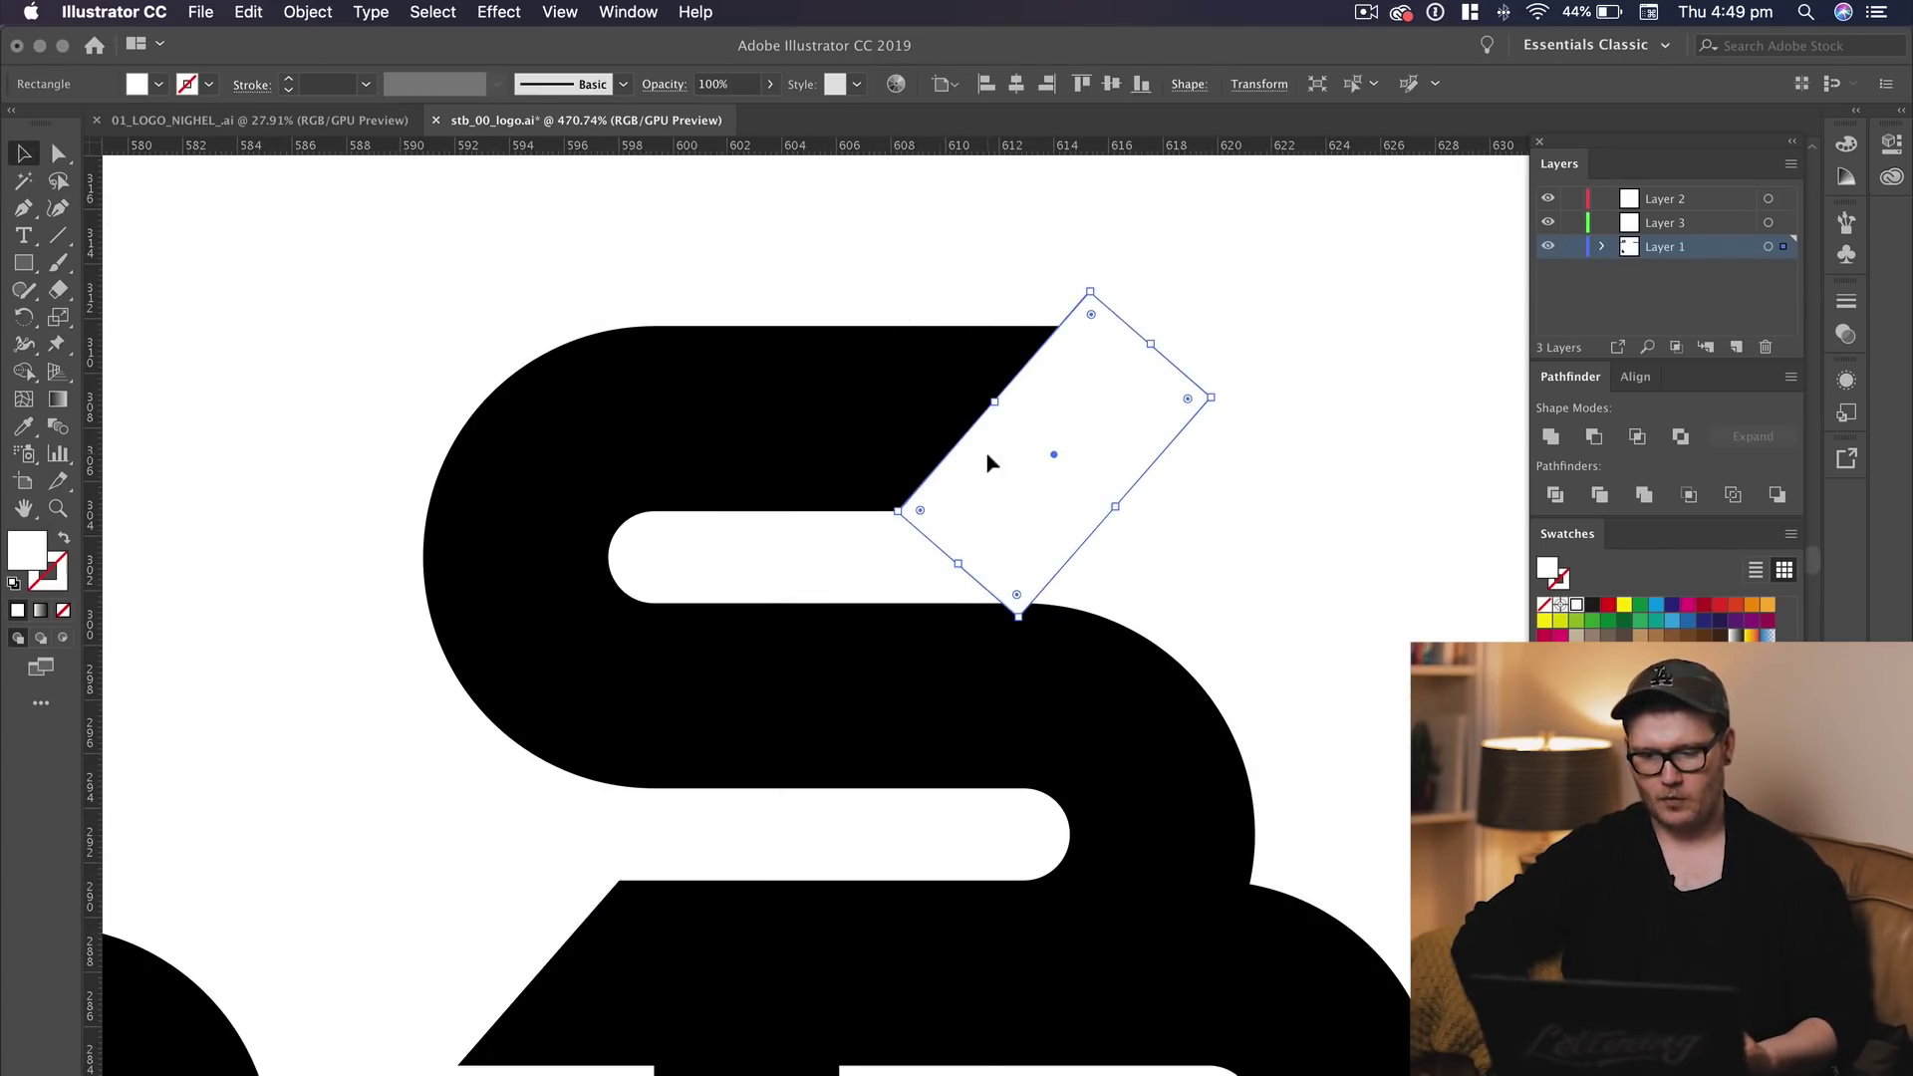
# Pull in the duplicated rectangle's lowest corner so it clears the S's middle stroke
pyautogui.press('a')
pyautogui.moveTo(1018, 617); pyautogui.dragTo(1016, 566)
pyautogui.click(1136, 572)
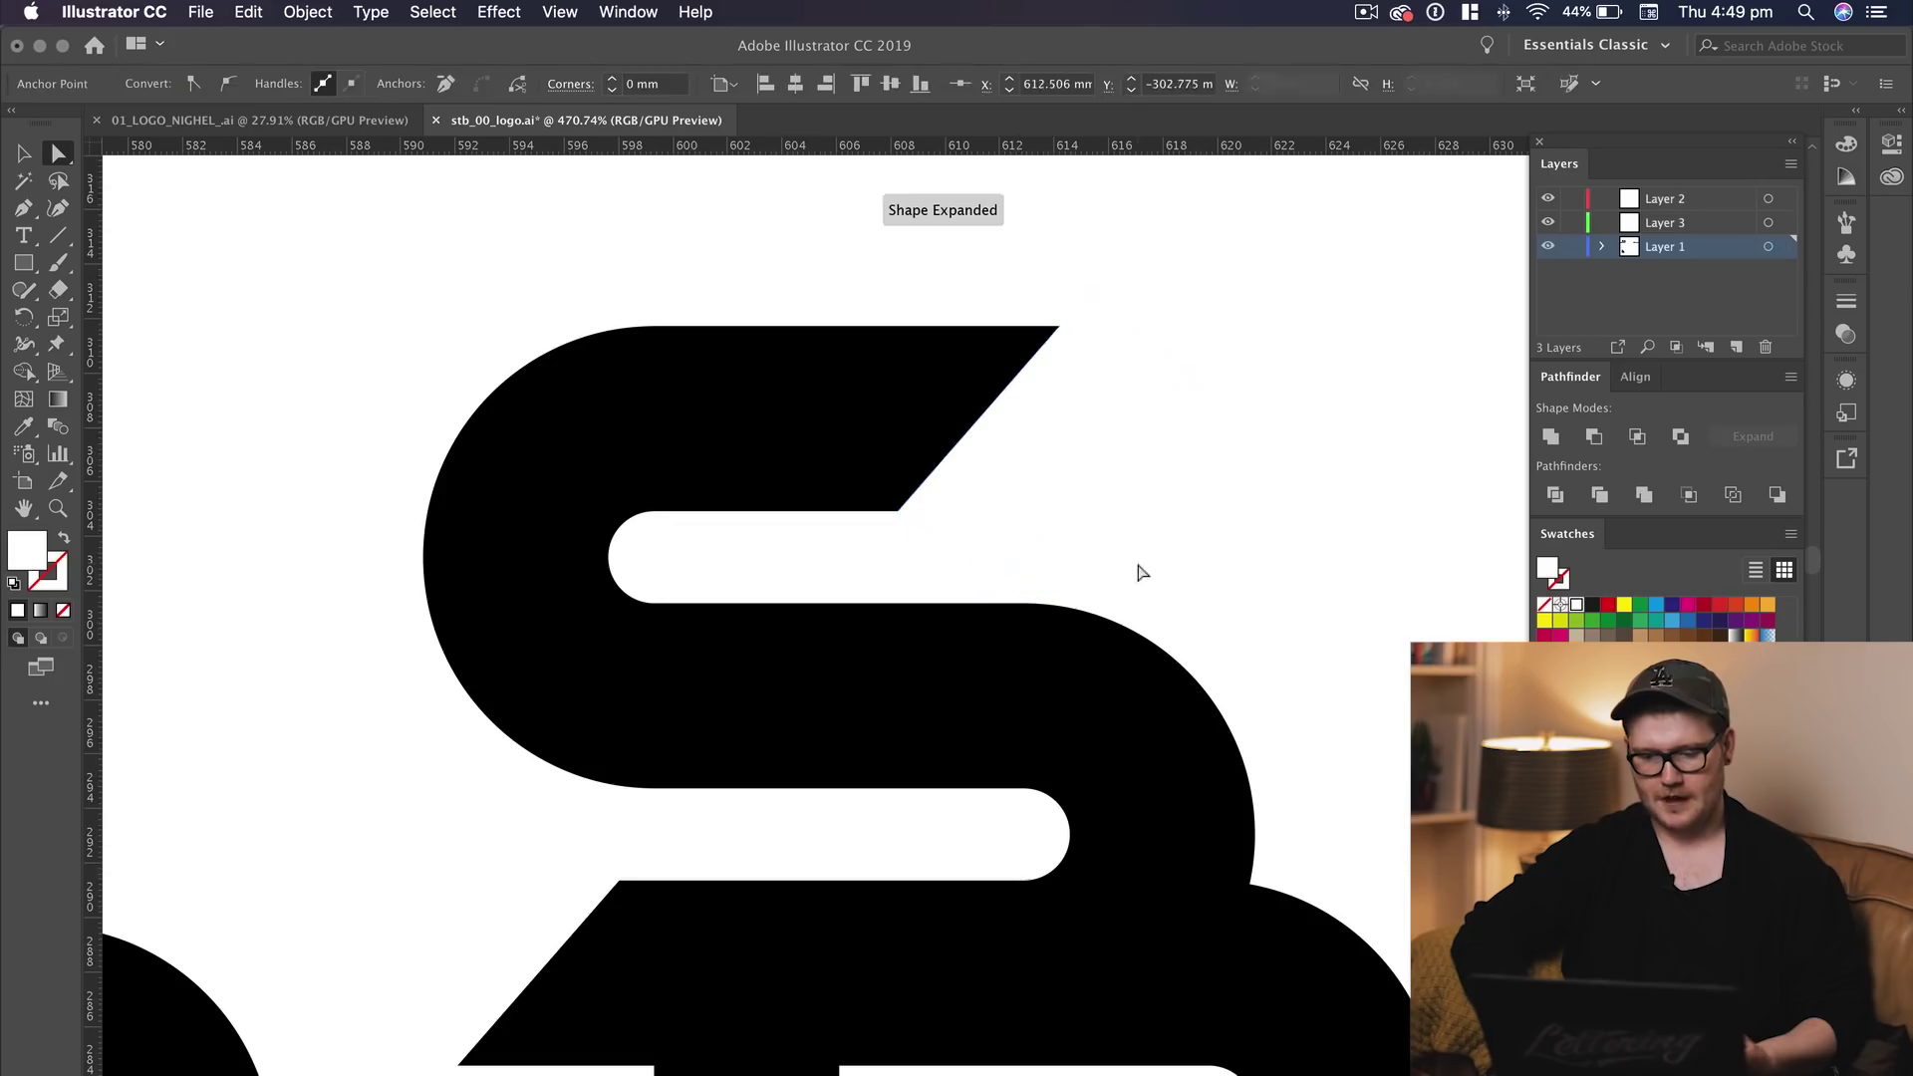
pyautogui.press('z')
pyautogui.moveTo(1221, 581); pyautogui.dragTo(1201, 581)
pyautogui.moveTo(838, 586); pyautogui.dragTo(931, 610)
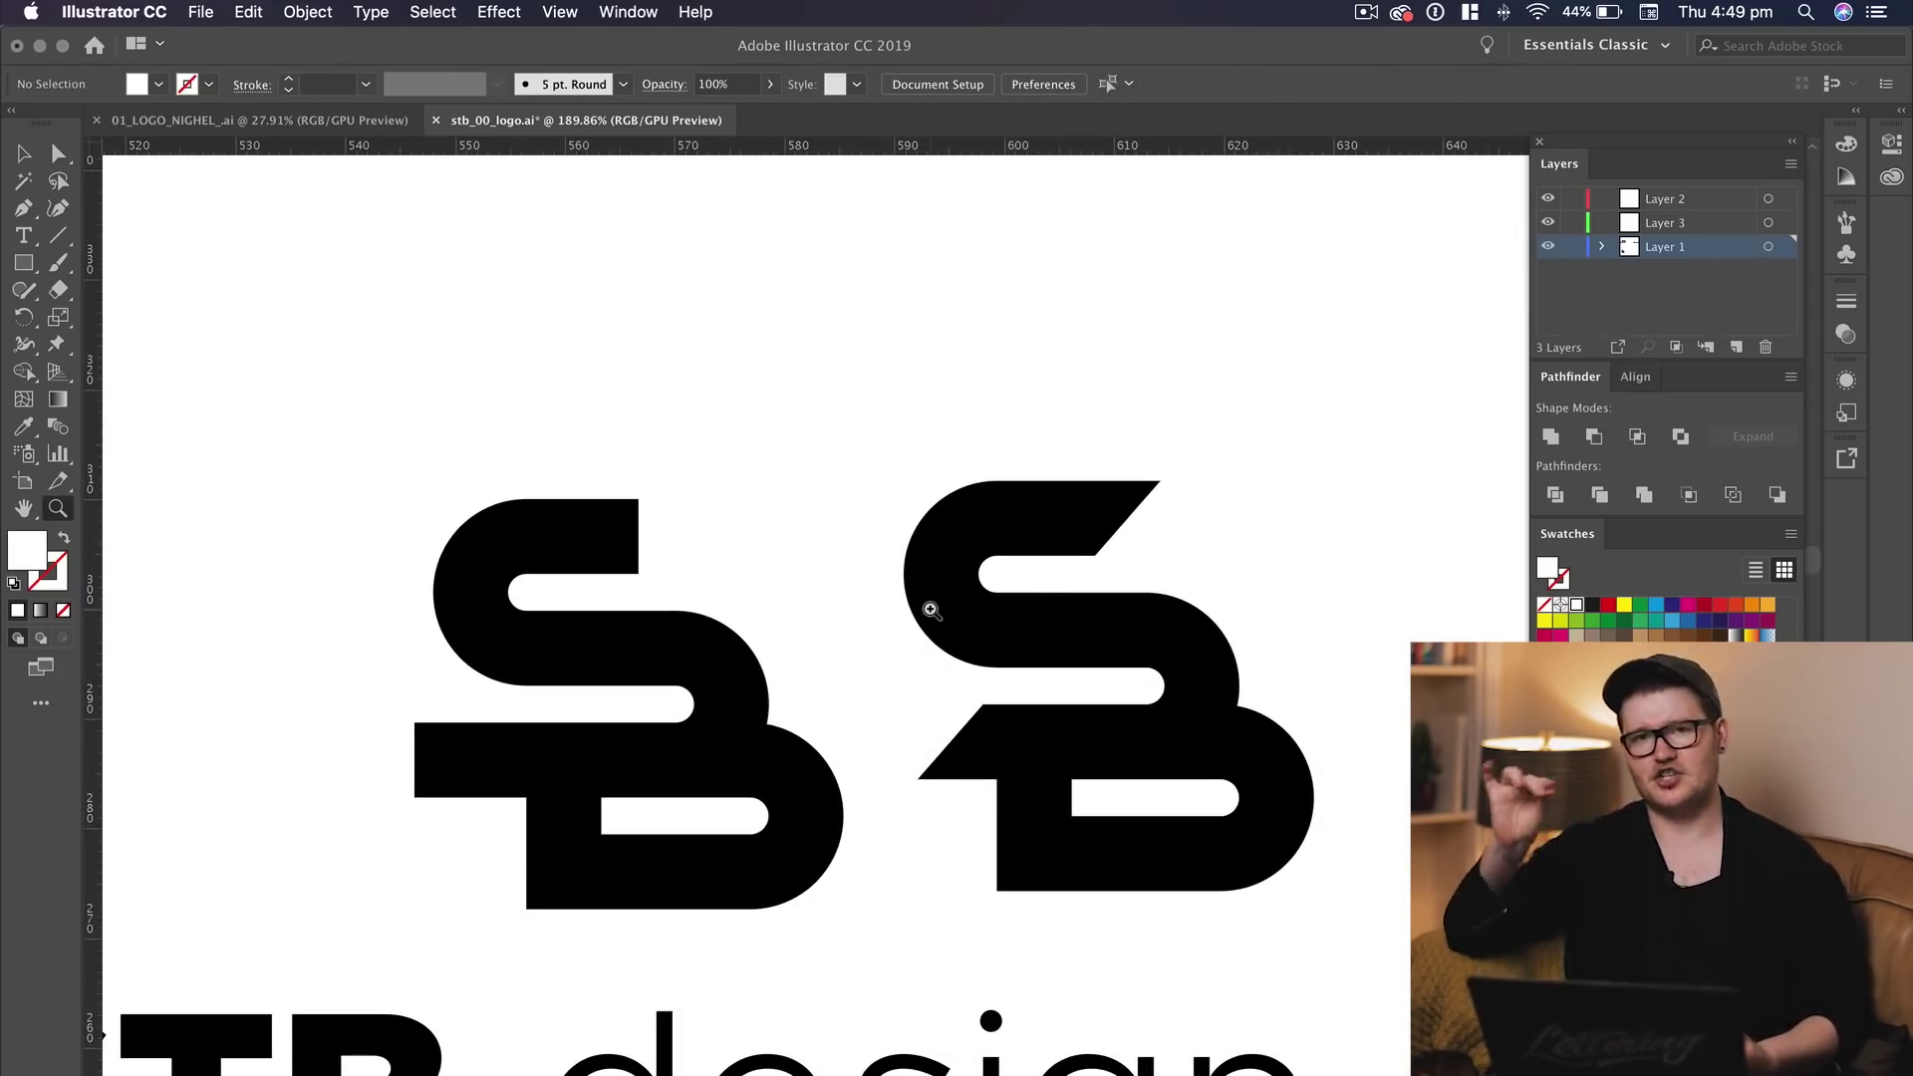
# Undo the diagonal cuts on both the S's upper arm and the T's arm
pyautogui.press('super+z')
pyautogui.press('super+z')
pyautogui.press('super+z')
pyautogui.press('super+z')
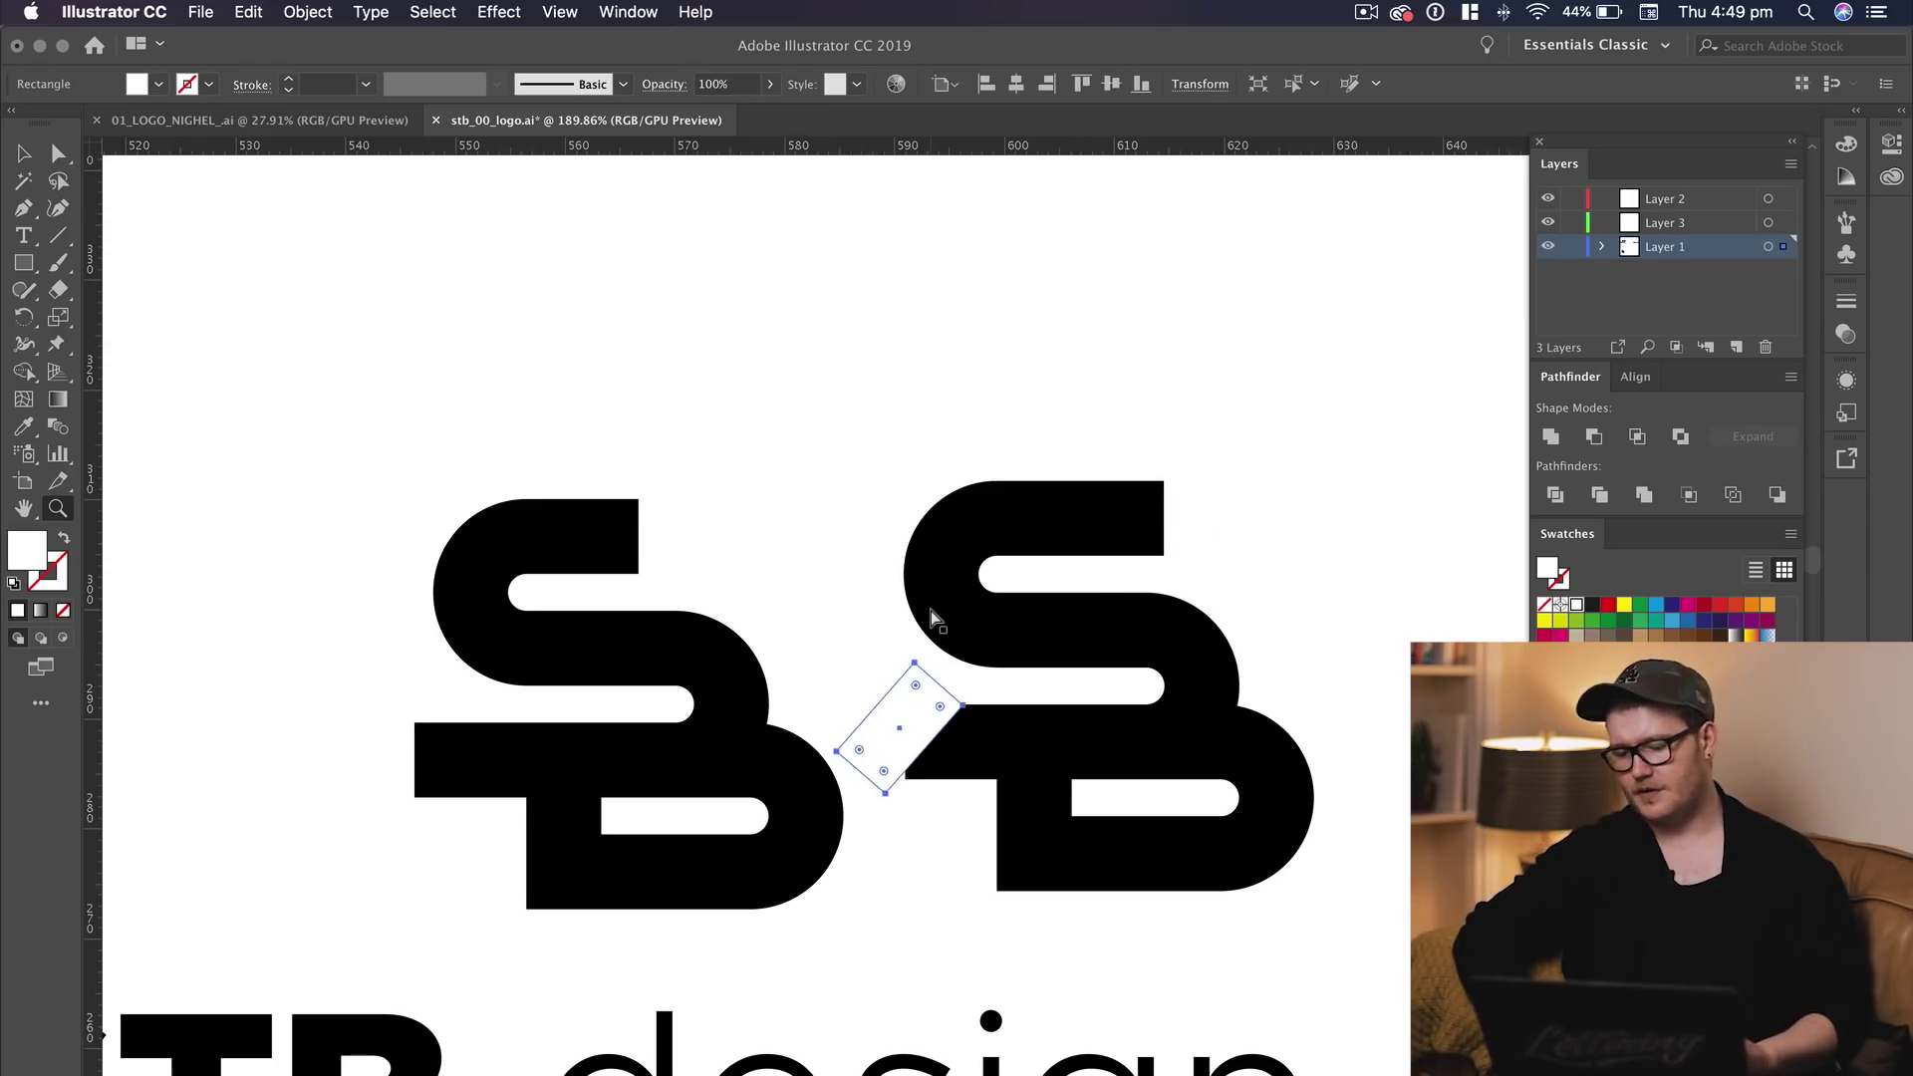
pyautogui.press('super+z')
pyautogui.press('super+z')
# Remove the comparison copy of the SB mark from the first artboard and return to the second artboard's logo
pyautogui.press('super+0')
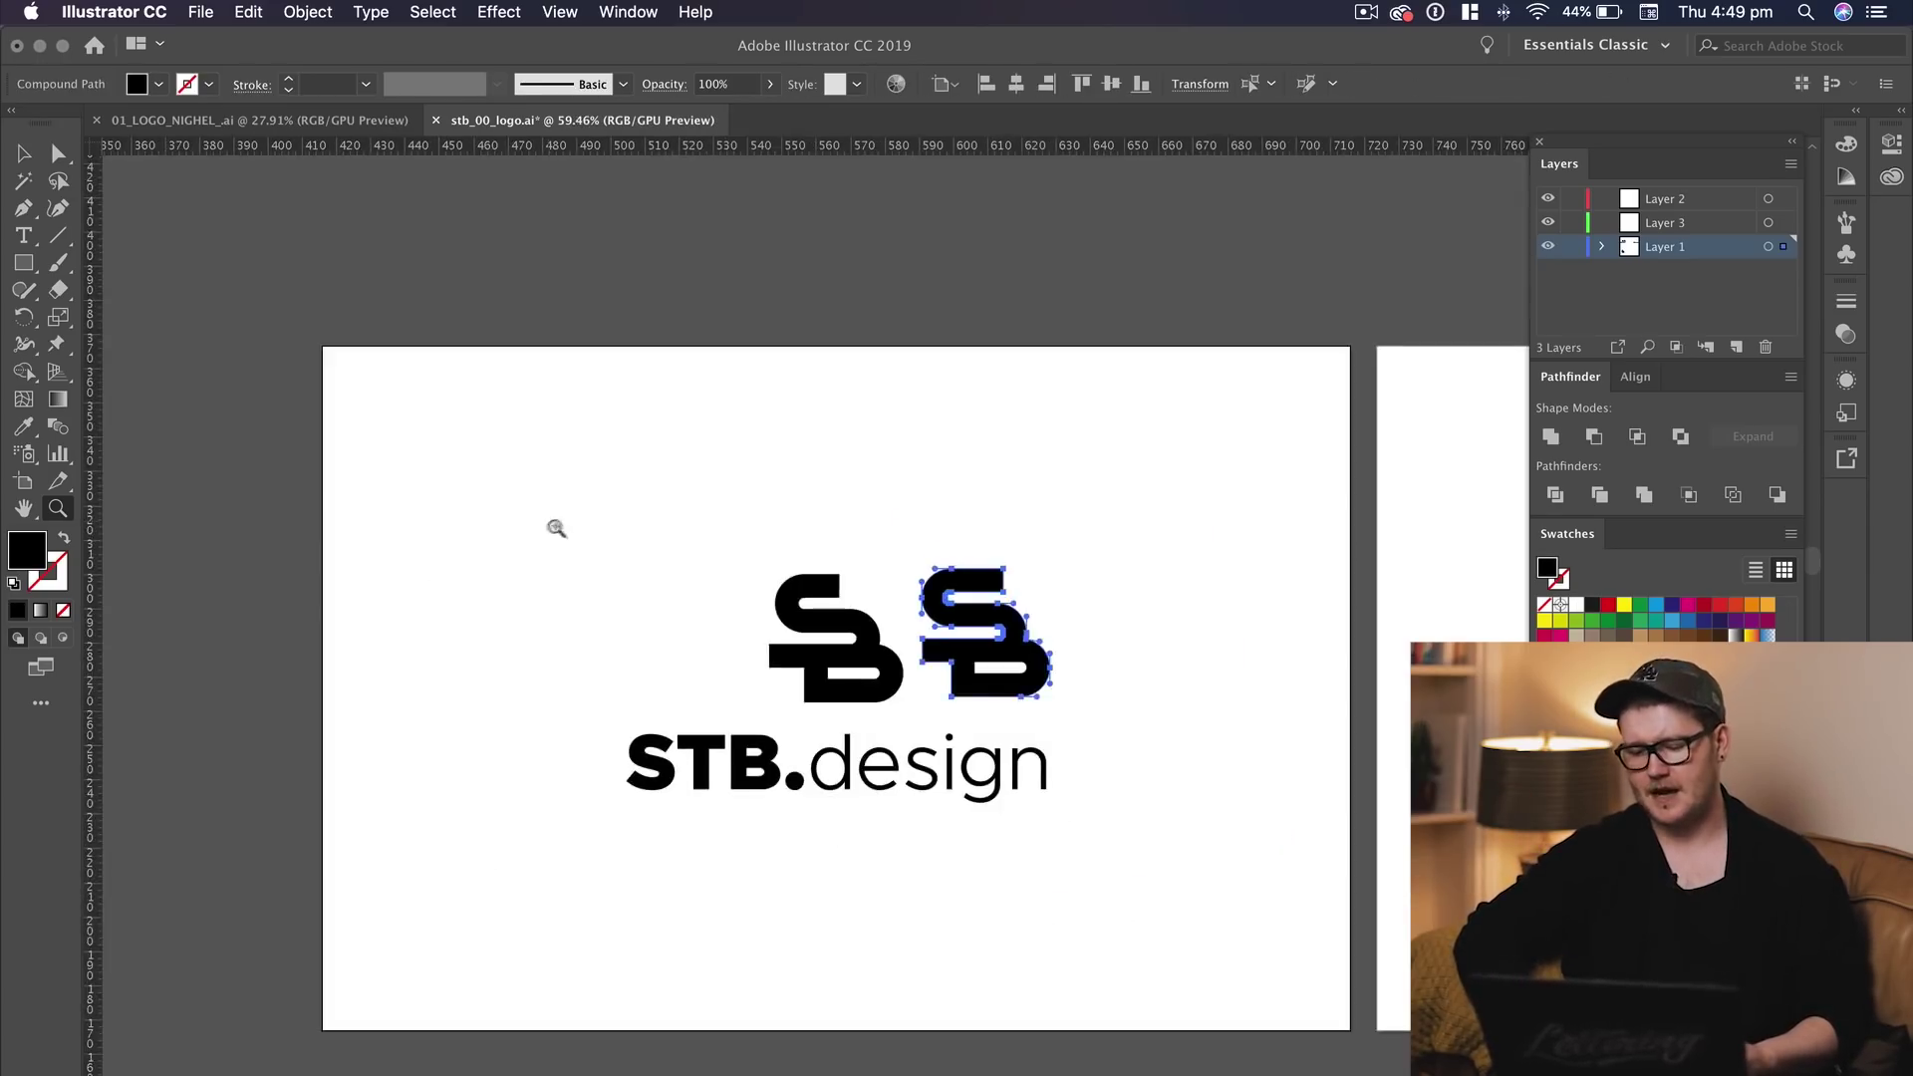
pyautogui.moveTo(938, 729); pyautogui.dragTo(817, 608)
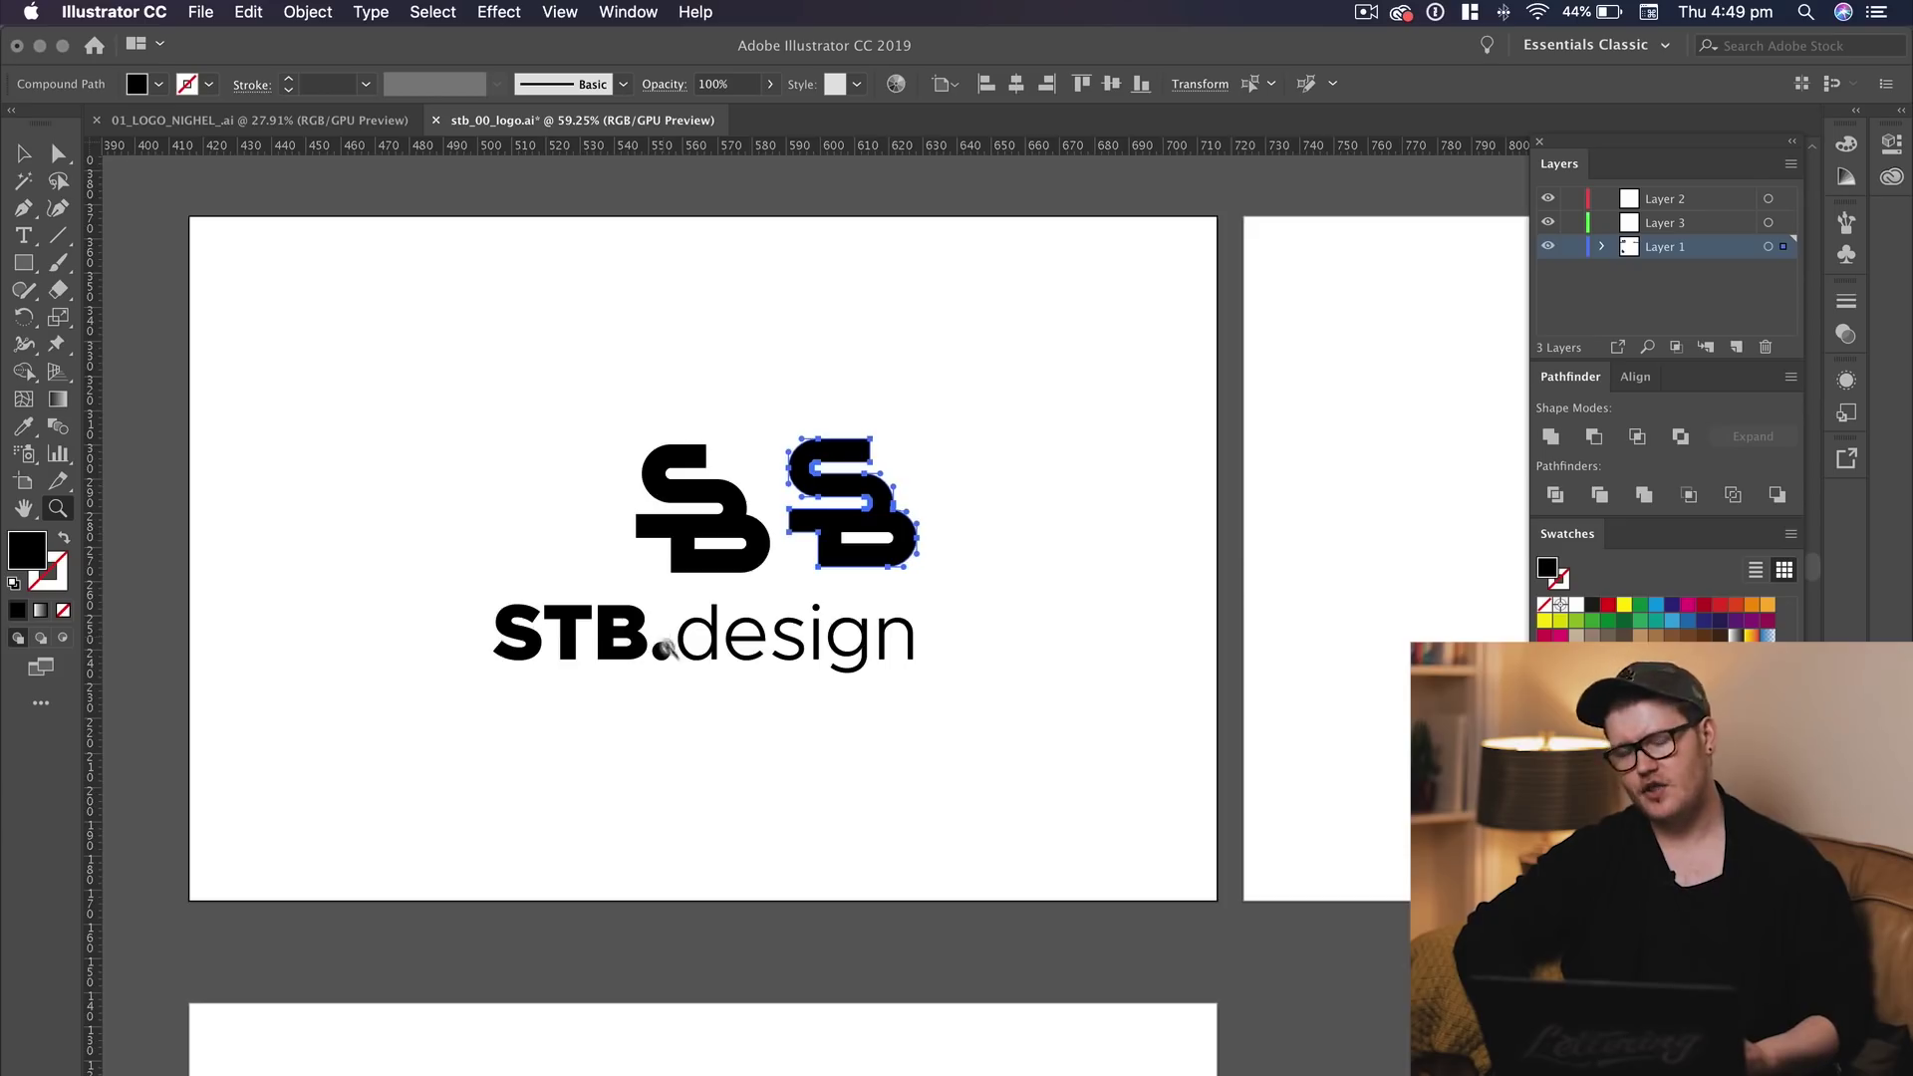
pyautogui.moveTo(666, 650); pyautogui.dragTo(837, 574)
pyautogui.press('v')
pyautogui.click(967, 544)
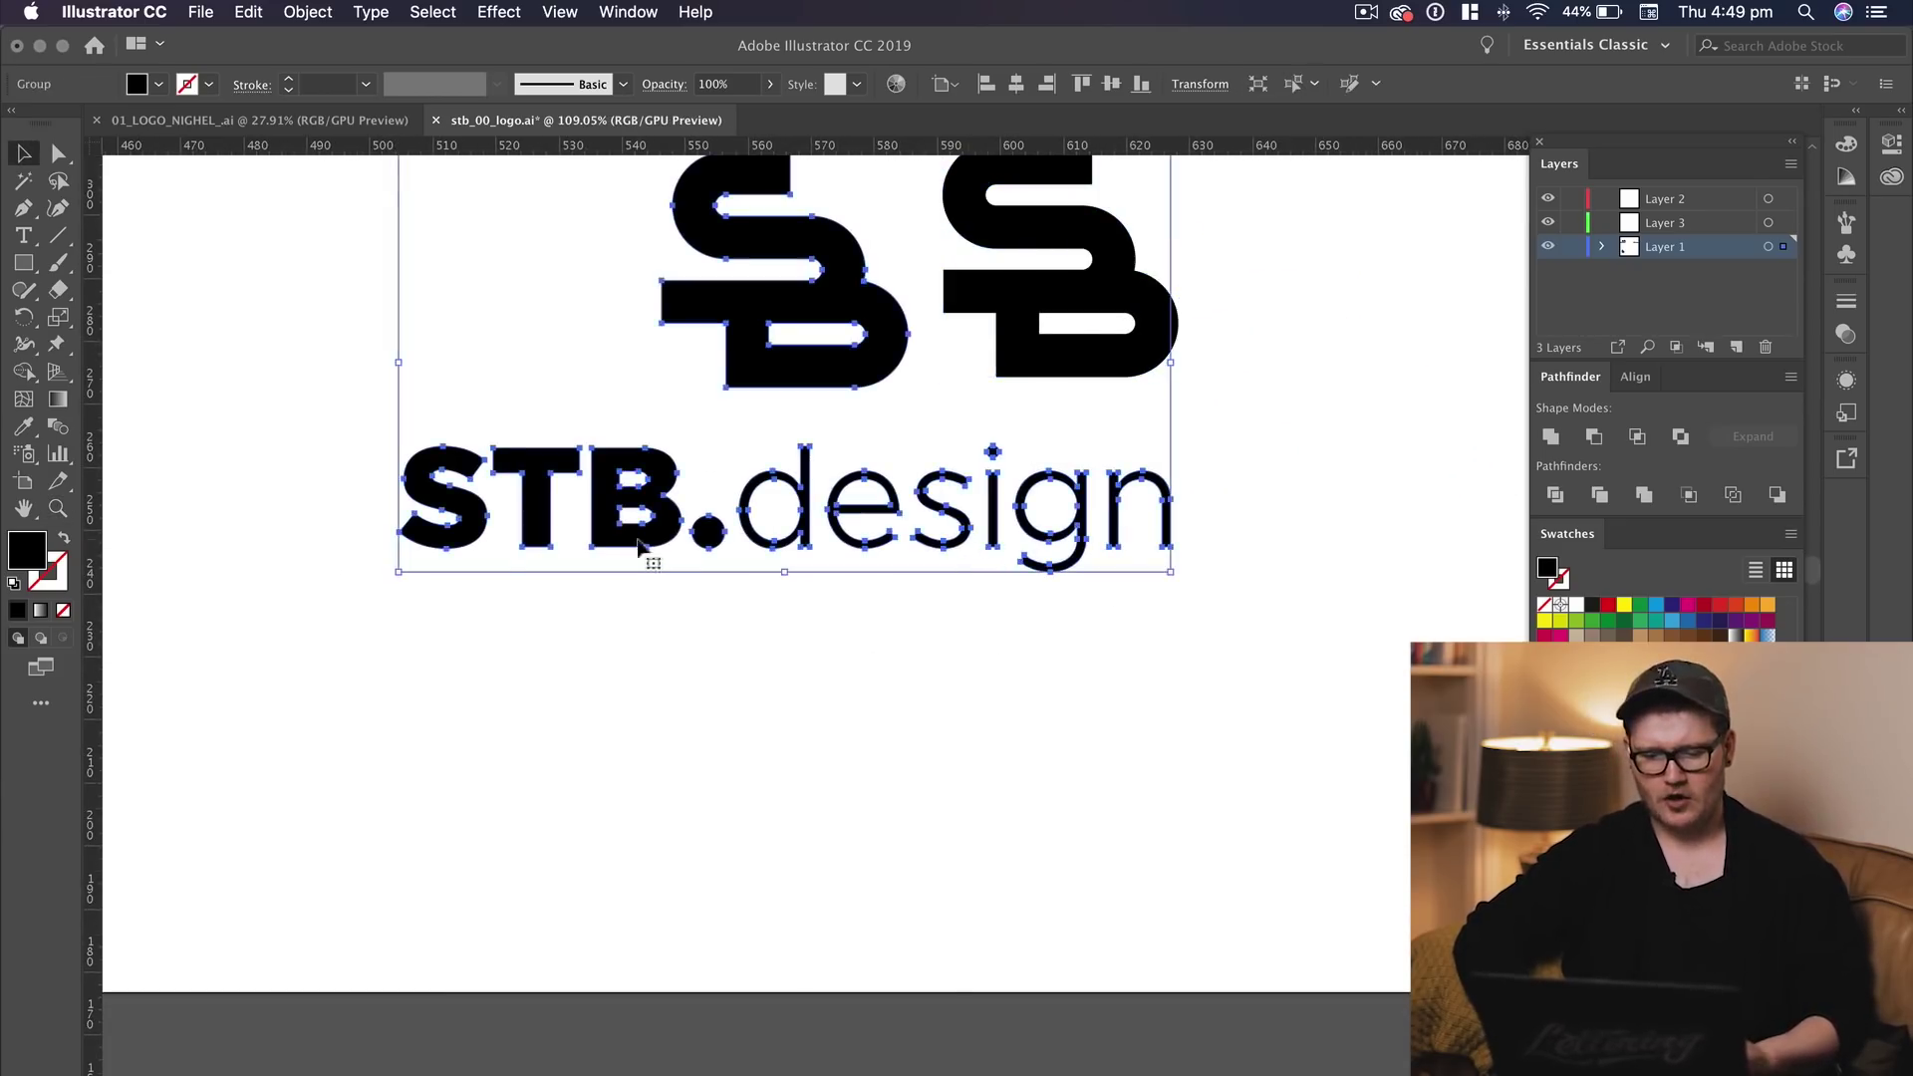
pyautogui.click(983, 558)
pyautogui.moveTo(1046, 418); pyautogui.dragTo(104, 757)
pyautogui.moveTo(707, 675); pyautogui.dragTo(417, 614)
pyautogui.moveTo(154, 620); pyautogui.dragTo(1261, 625)
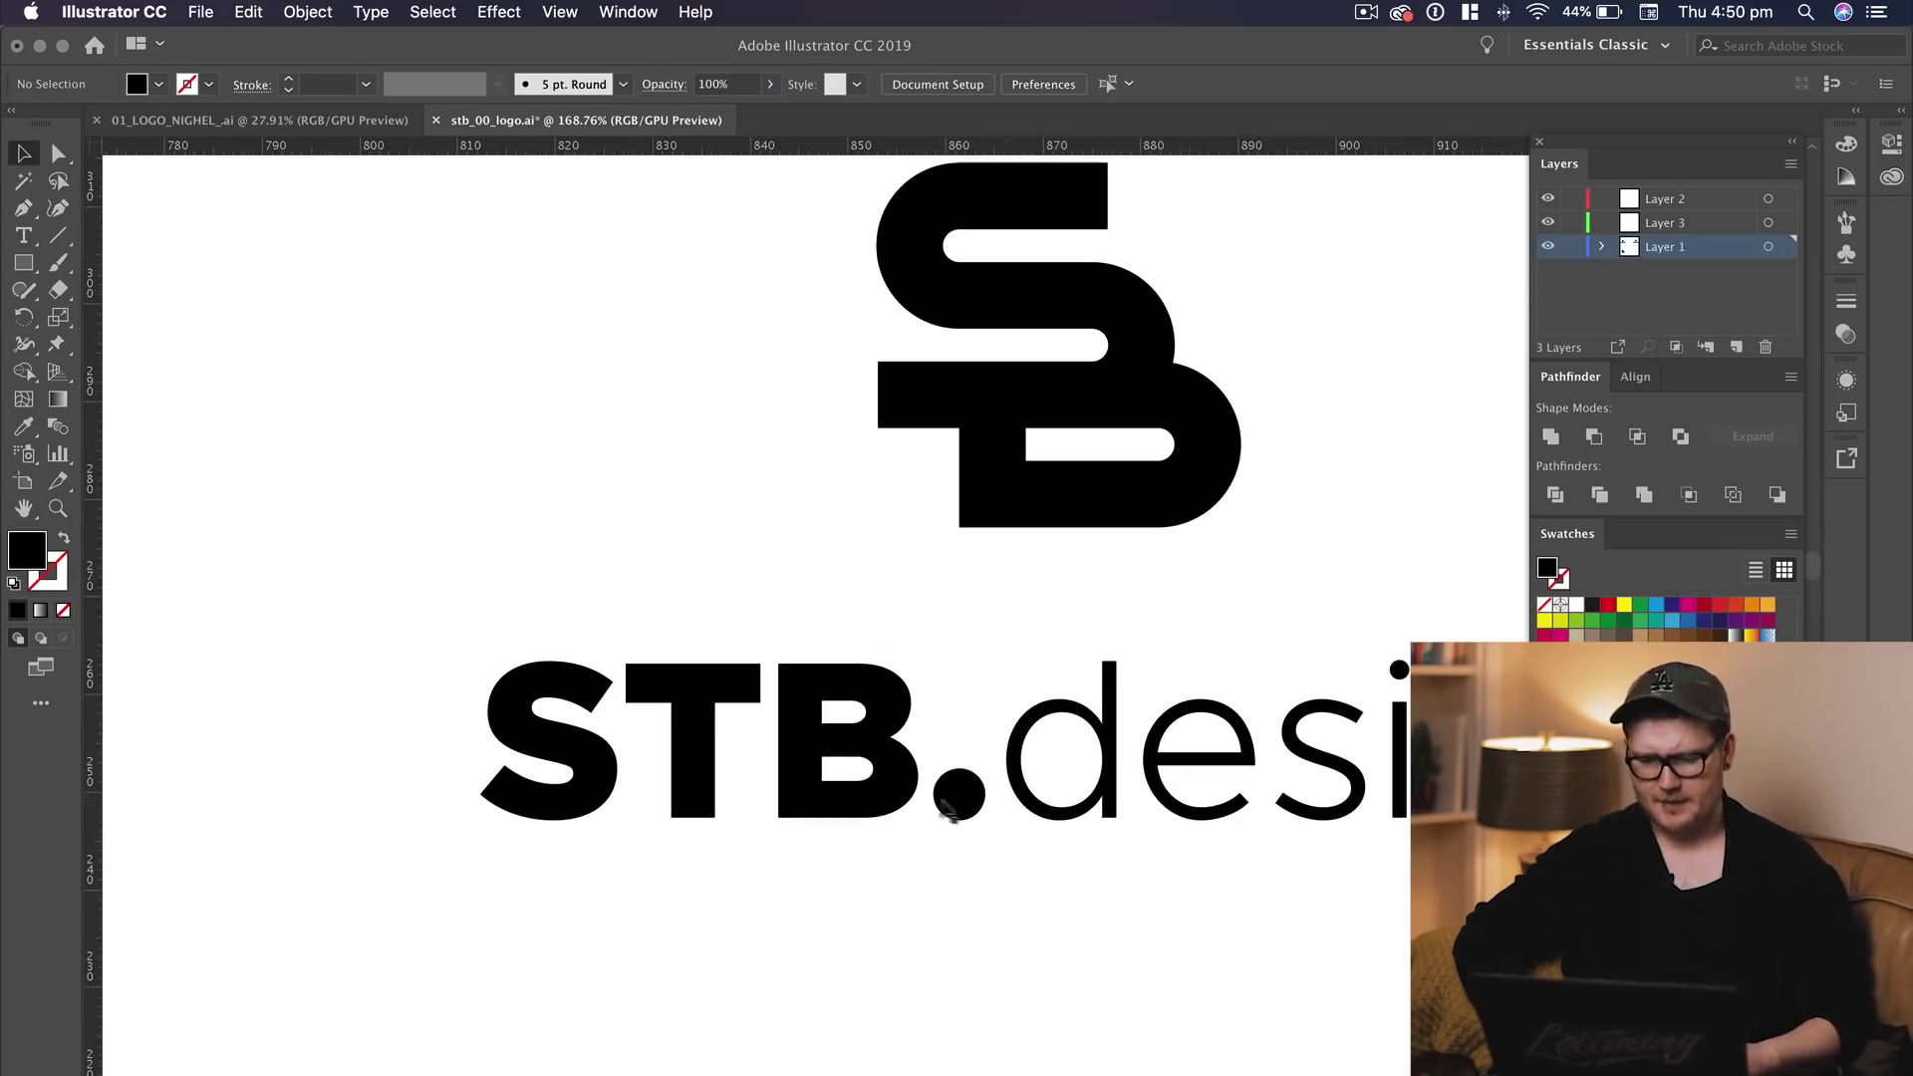
# Ungroup the STB.design wordmark beneath the refined mark
pyautogui.click(947, 805)
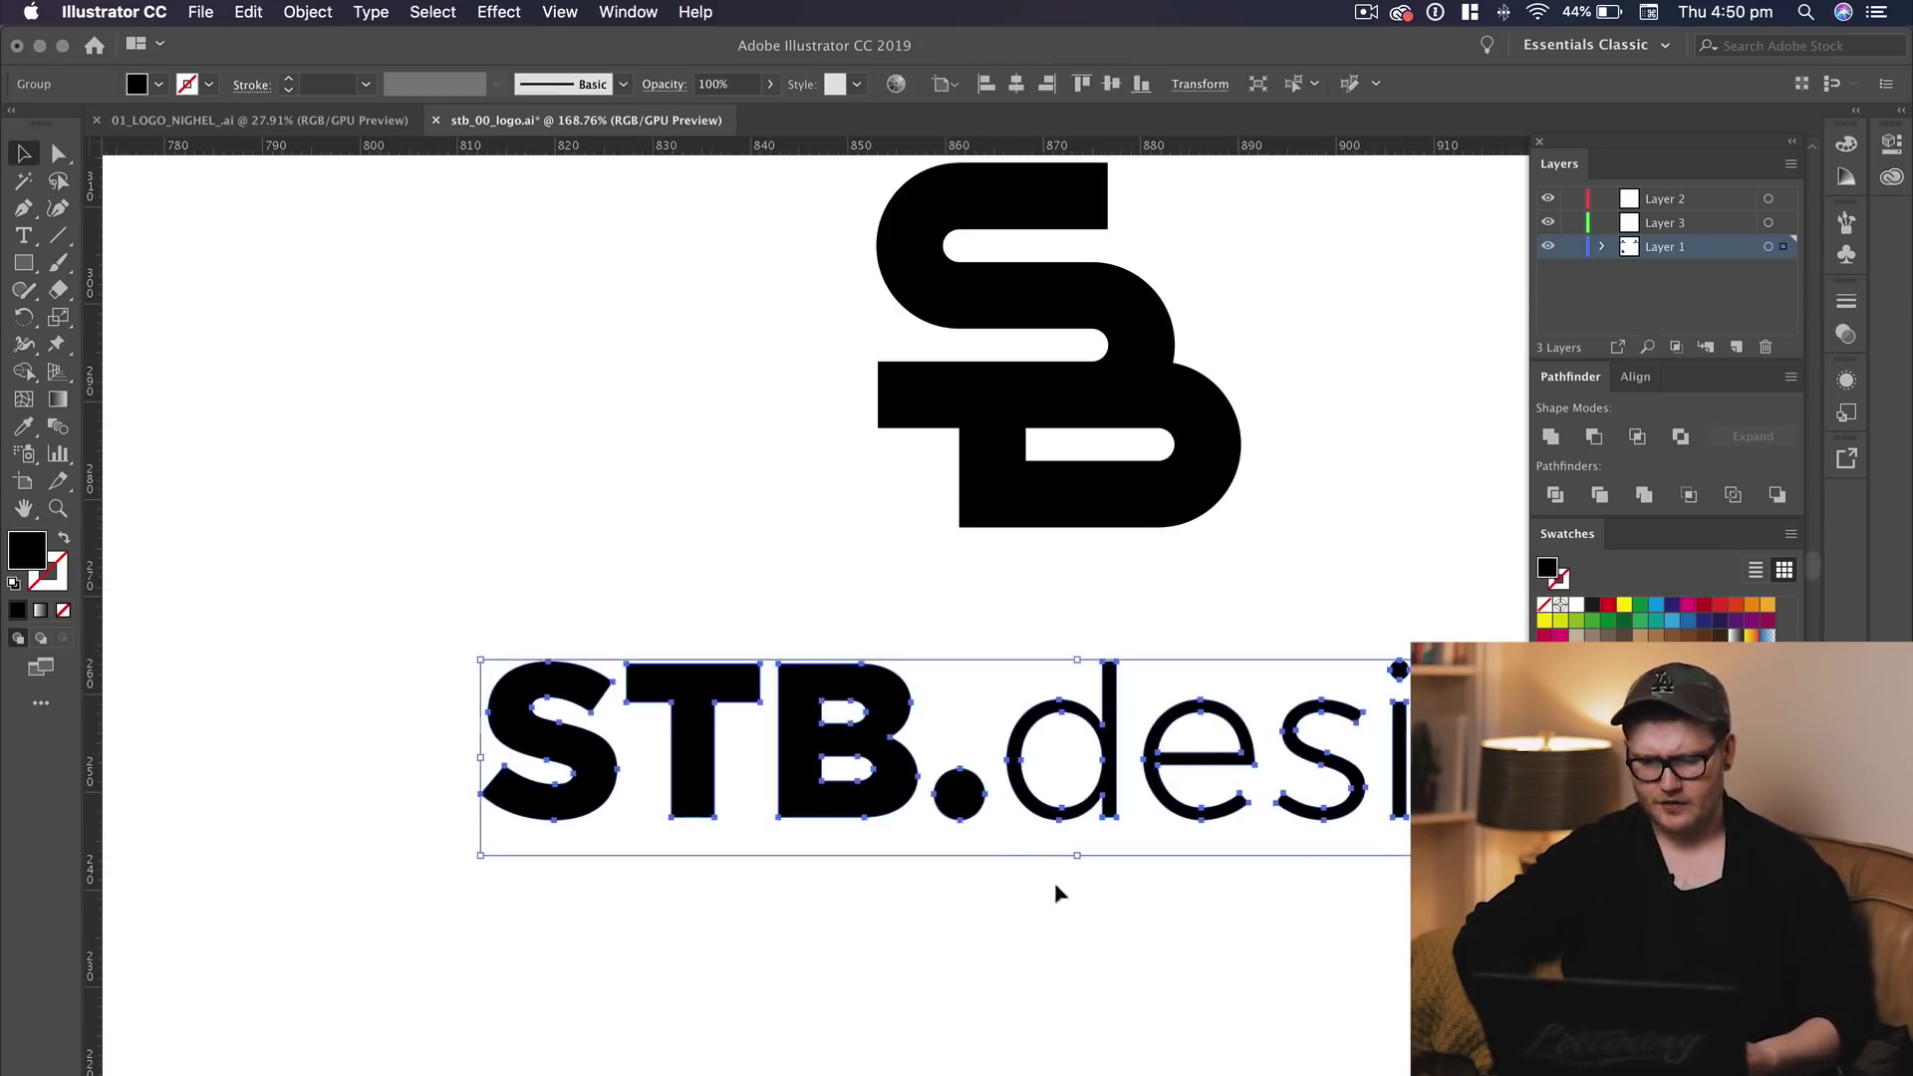
pyautogui.click(1054, 882)
pyautogui.click(965, 816)
pyautogui.hotkey('ctrl', 'shift', 'g')
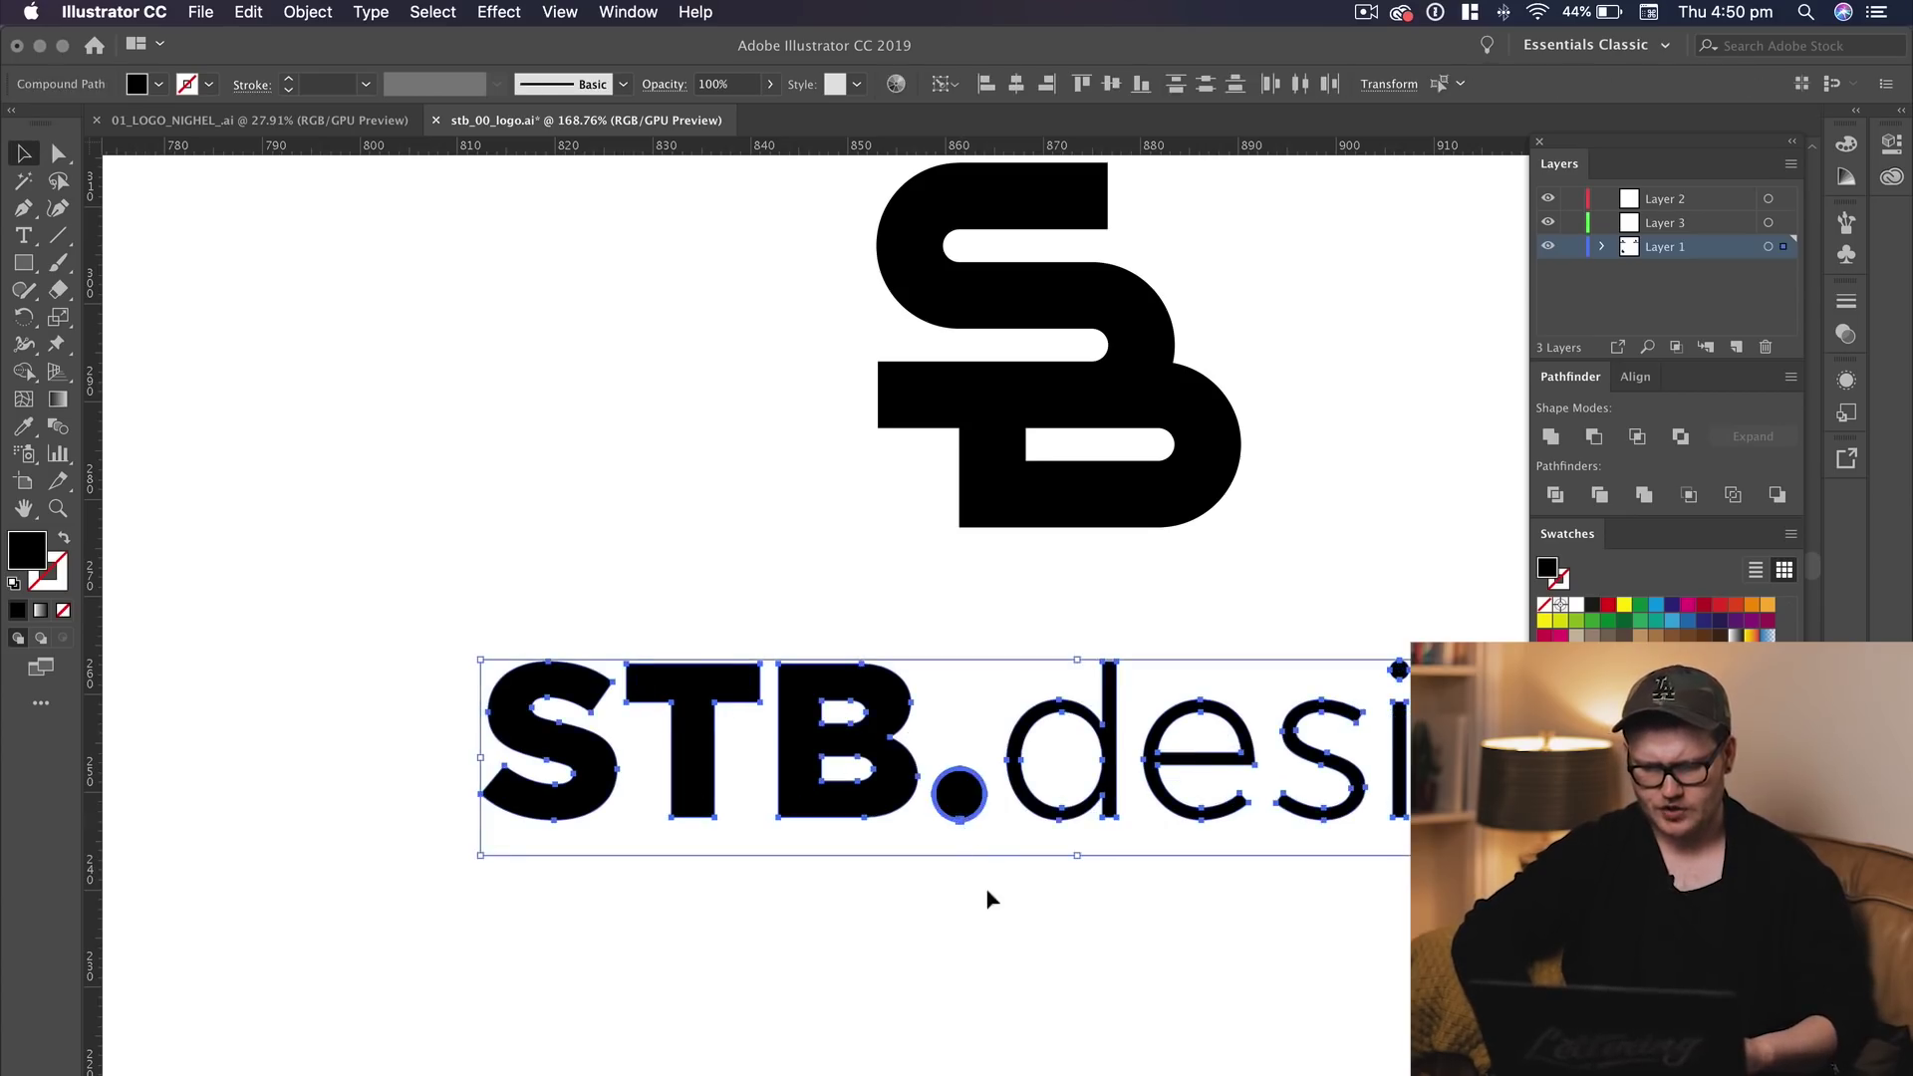
# Scale down the dot between STB and design slightly
pyautogui.click(986, 897)
pyautogui.click(959, 797)
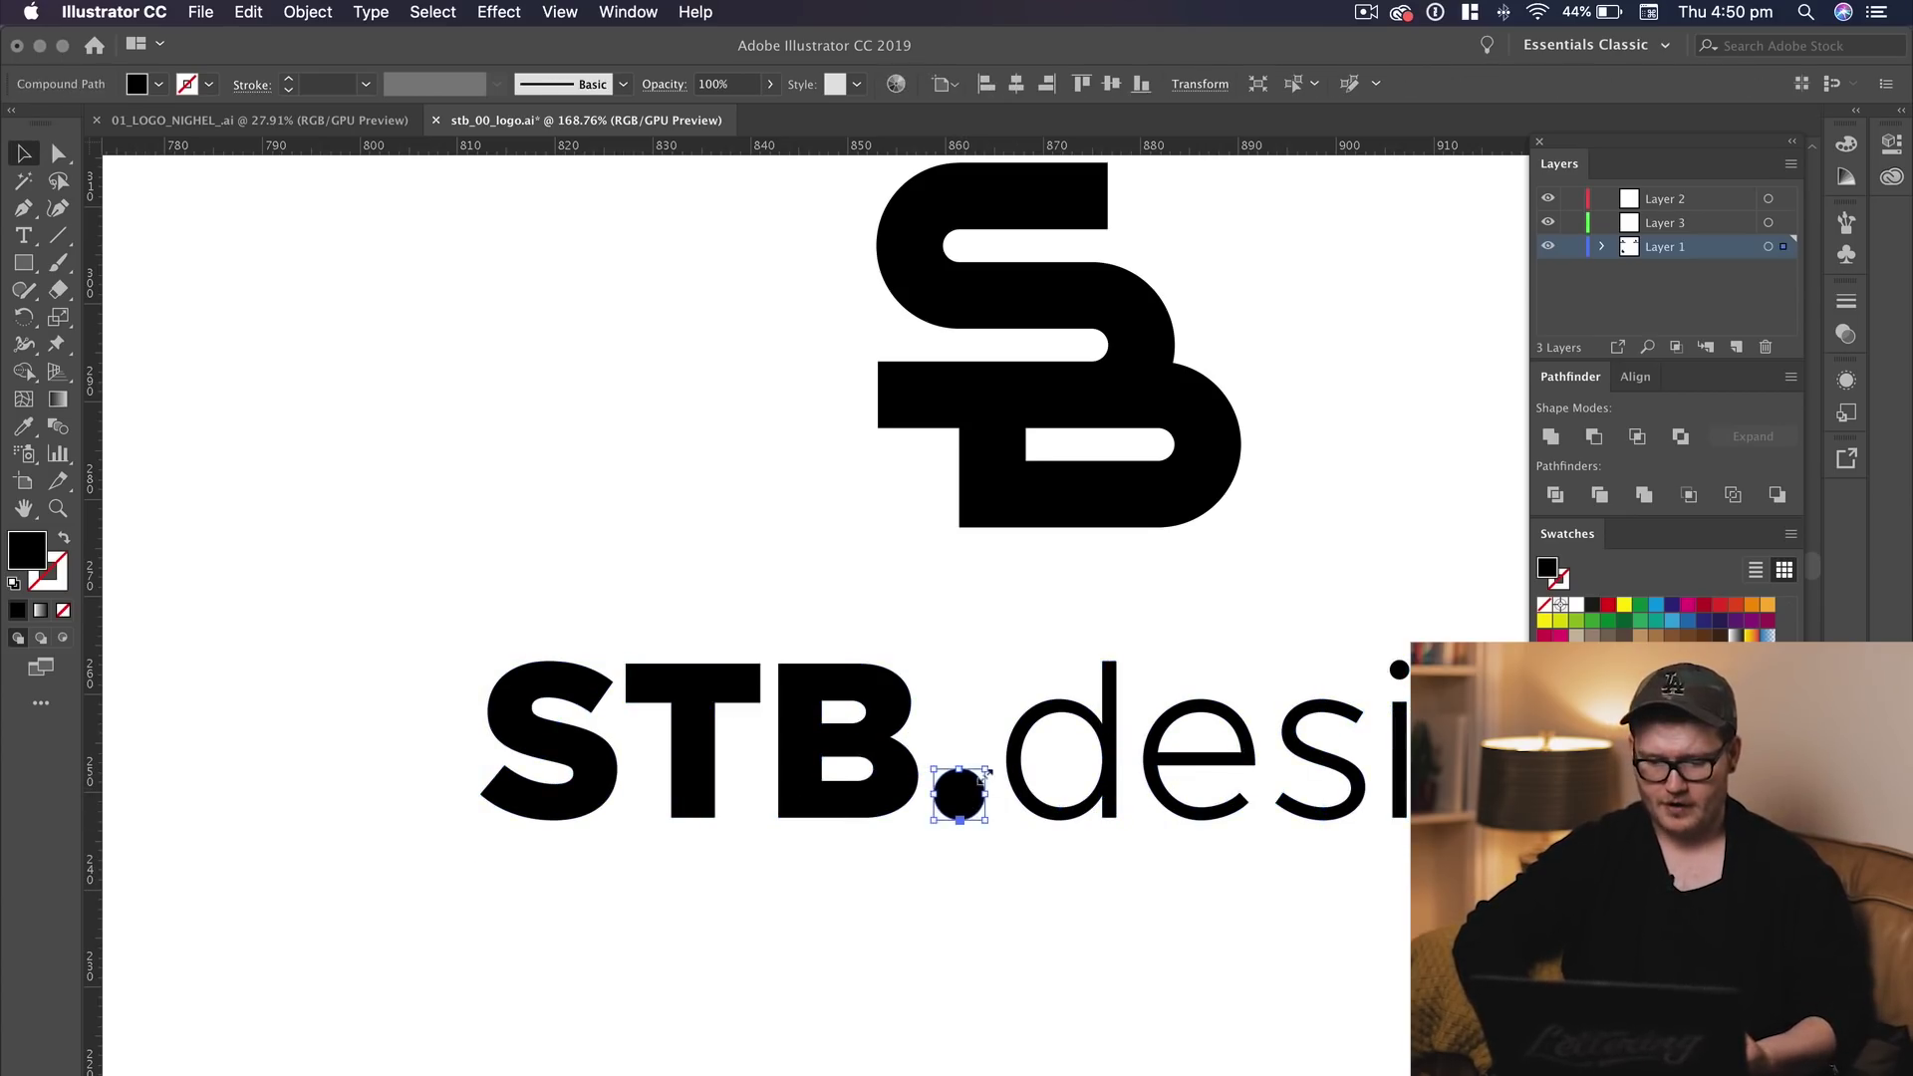
pyautogui.click(1145, 963)
pyautogui.press('z')
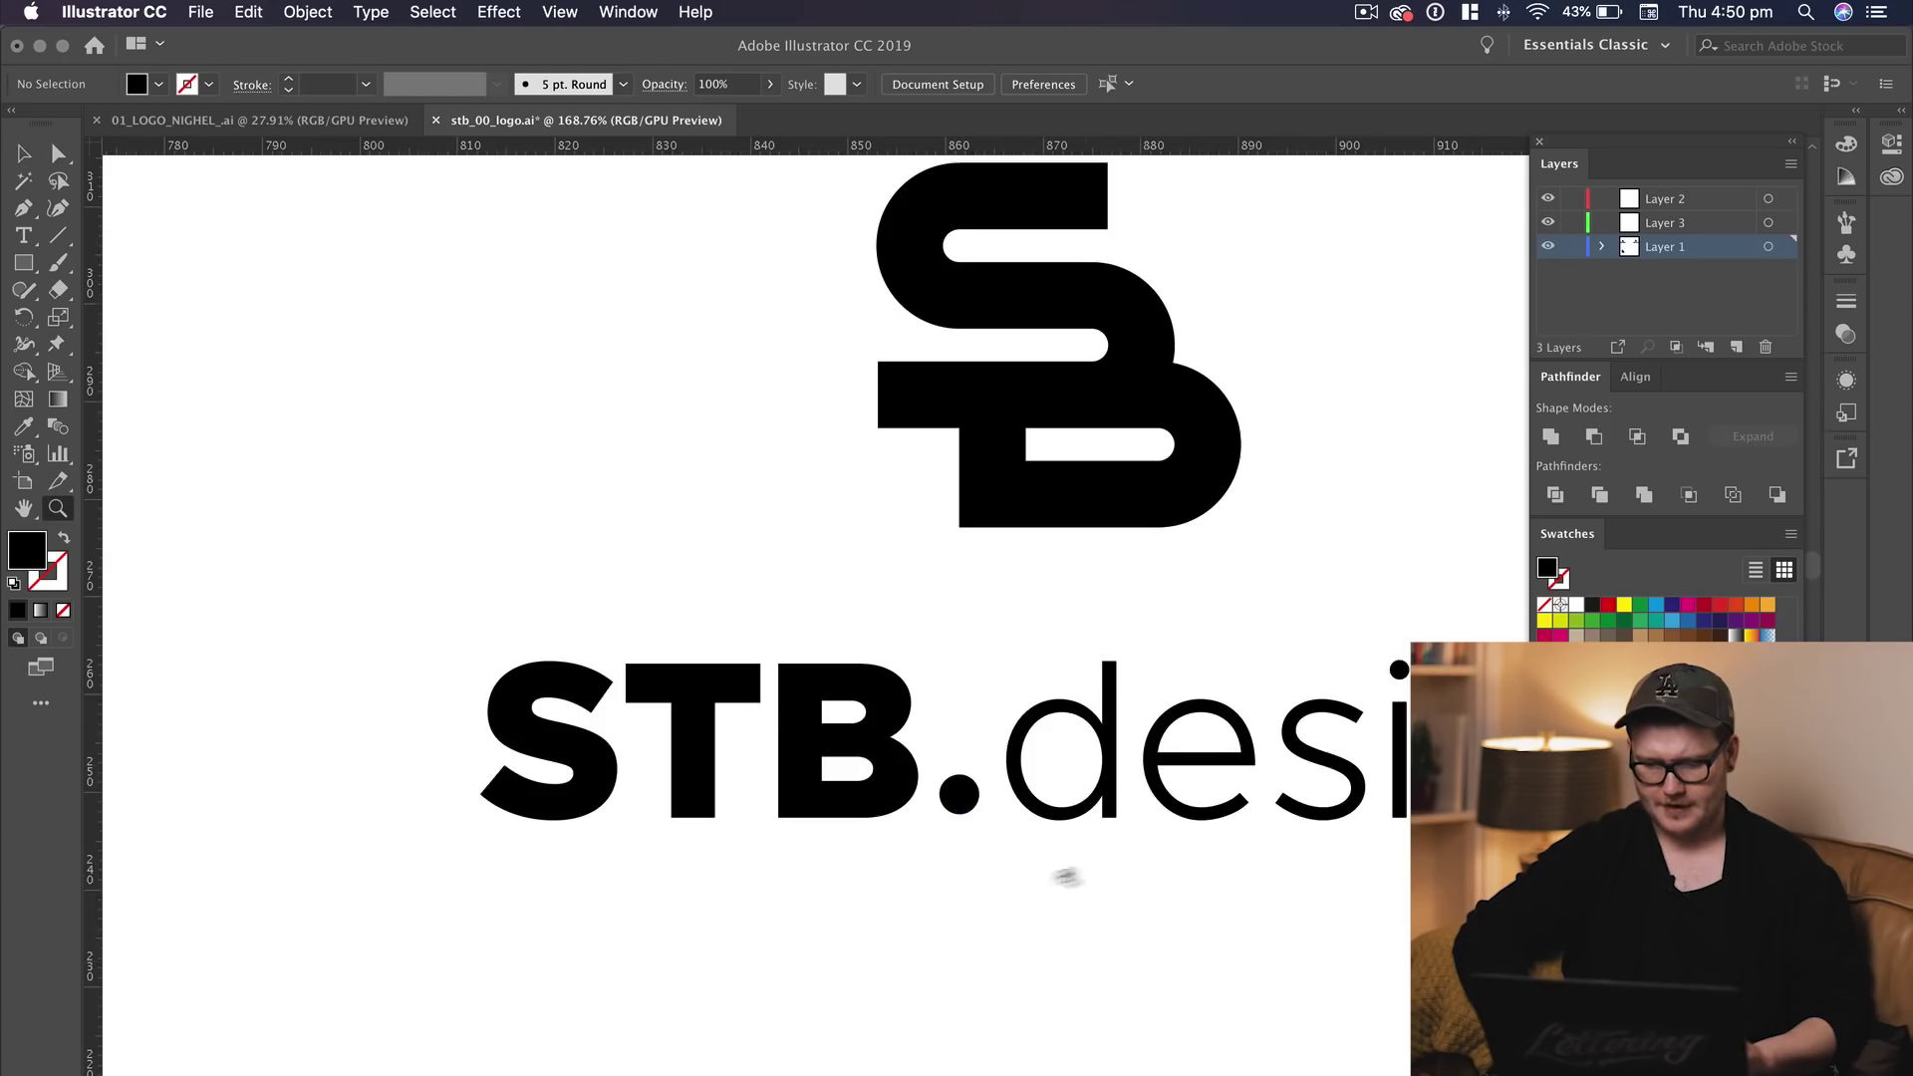
pyautogui.moveTo(1092, 877); pyautogui.dragTo(994, 857)
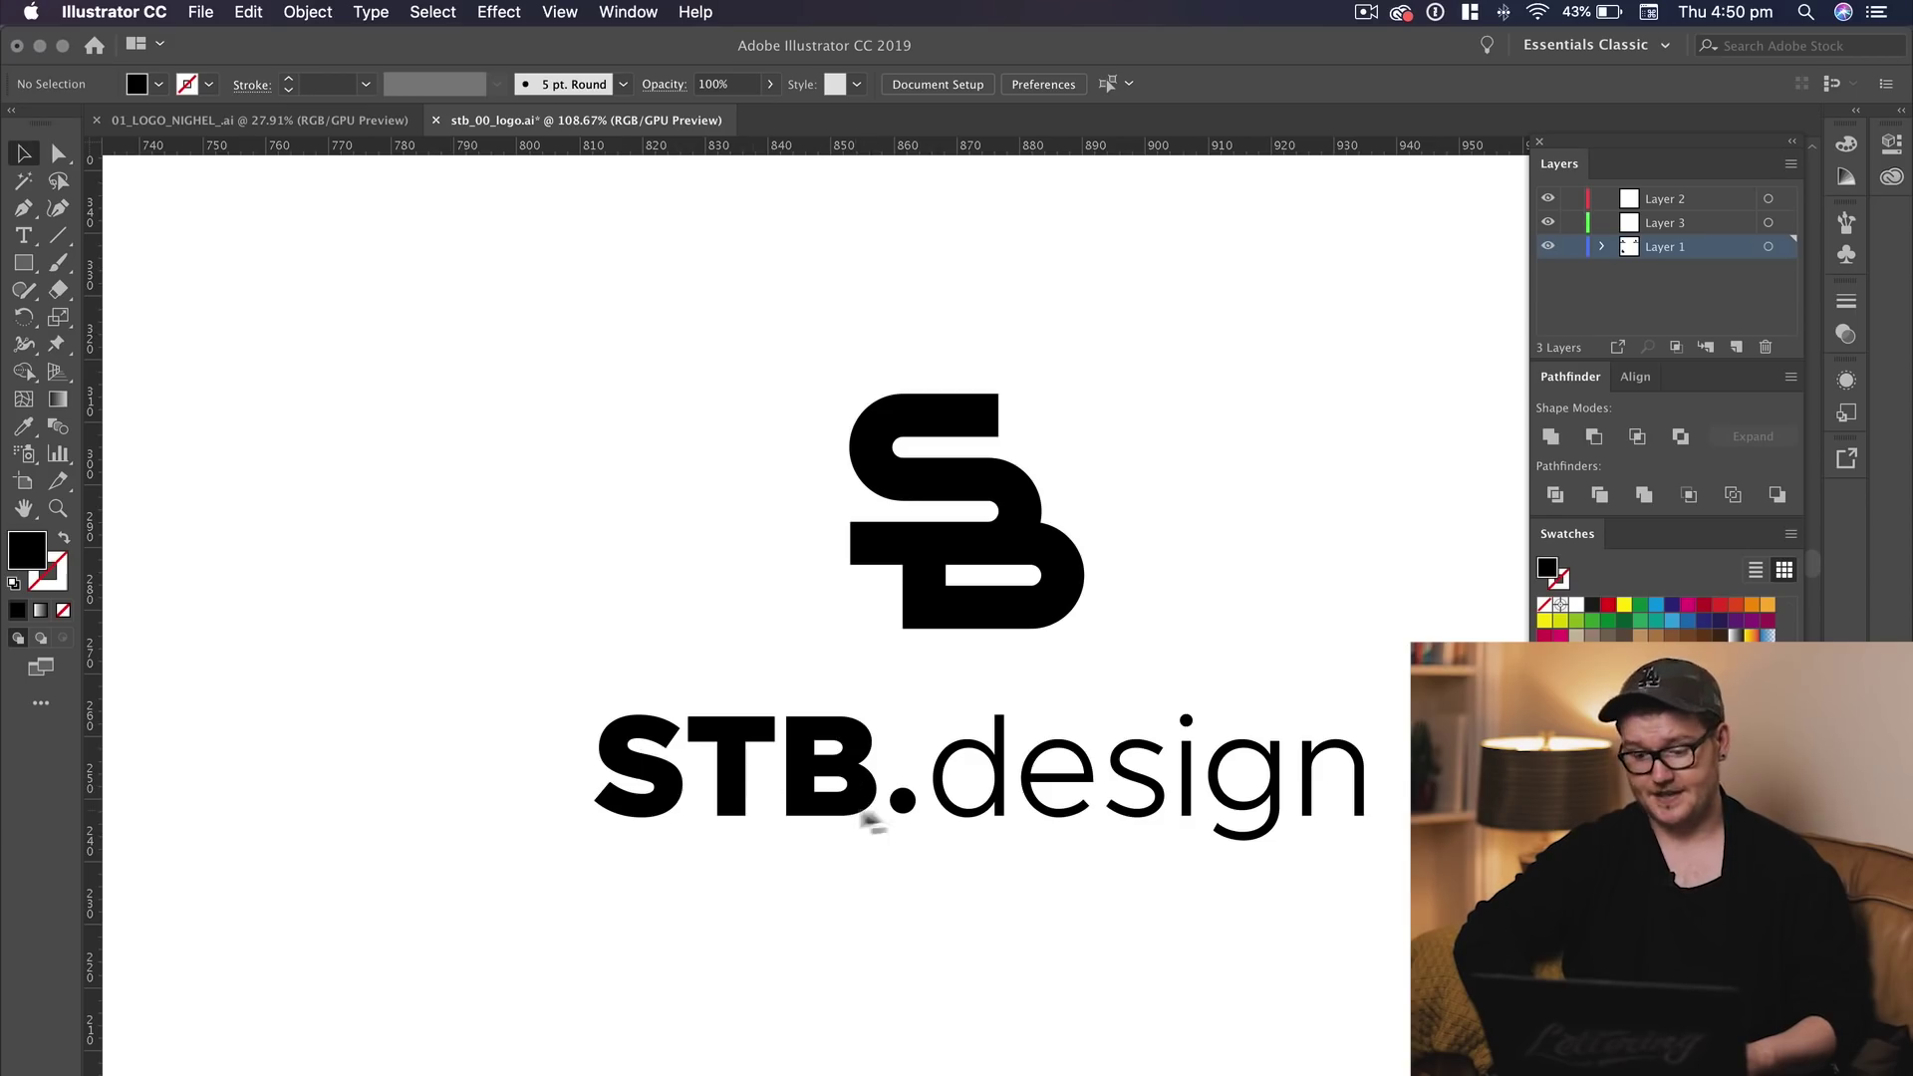
# Move the word "design" slightly closer to the dot
pyautogui.click(900, 803)
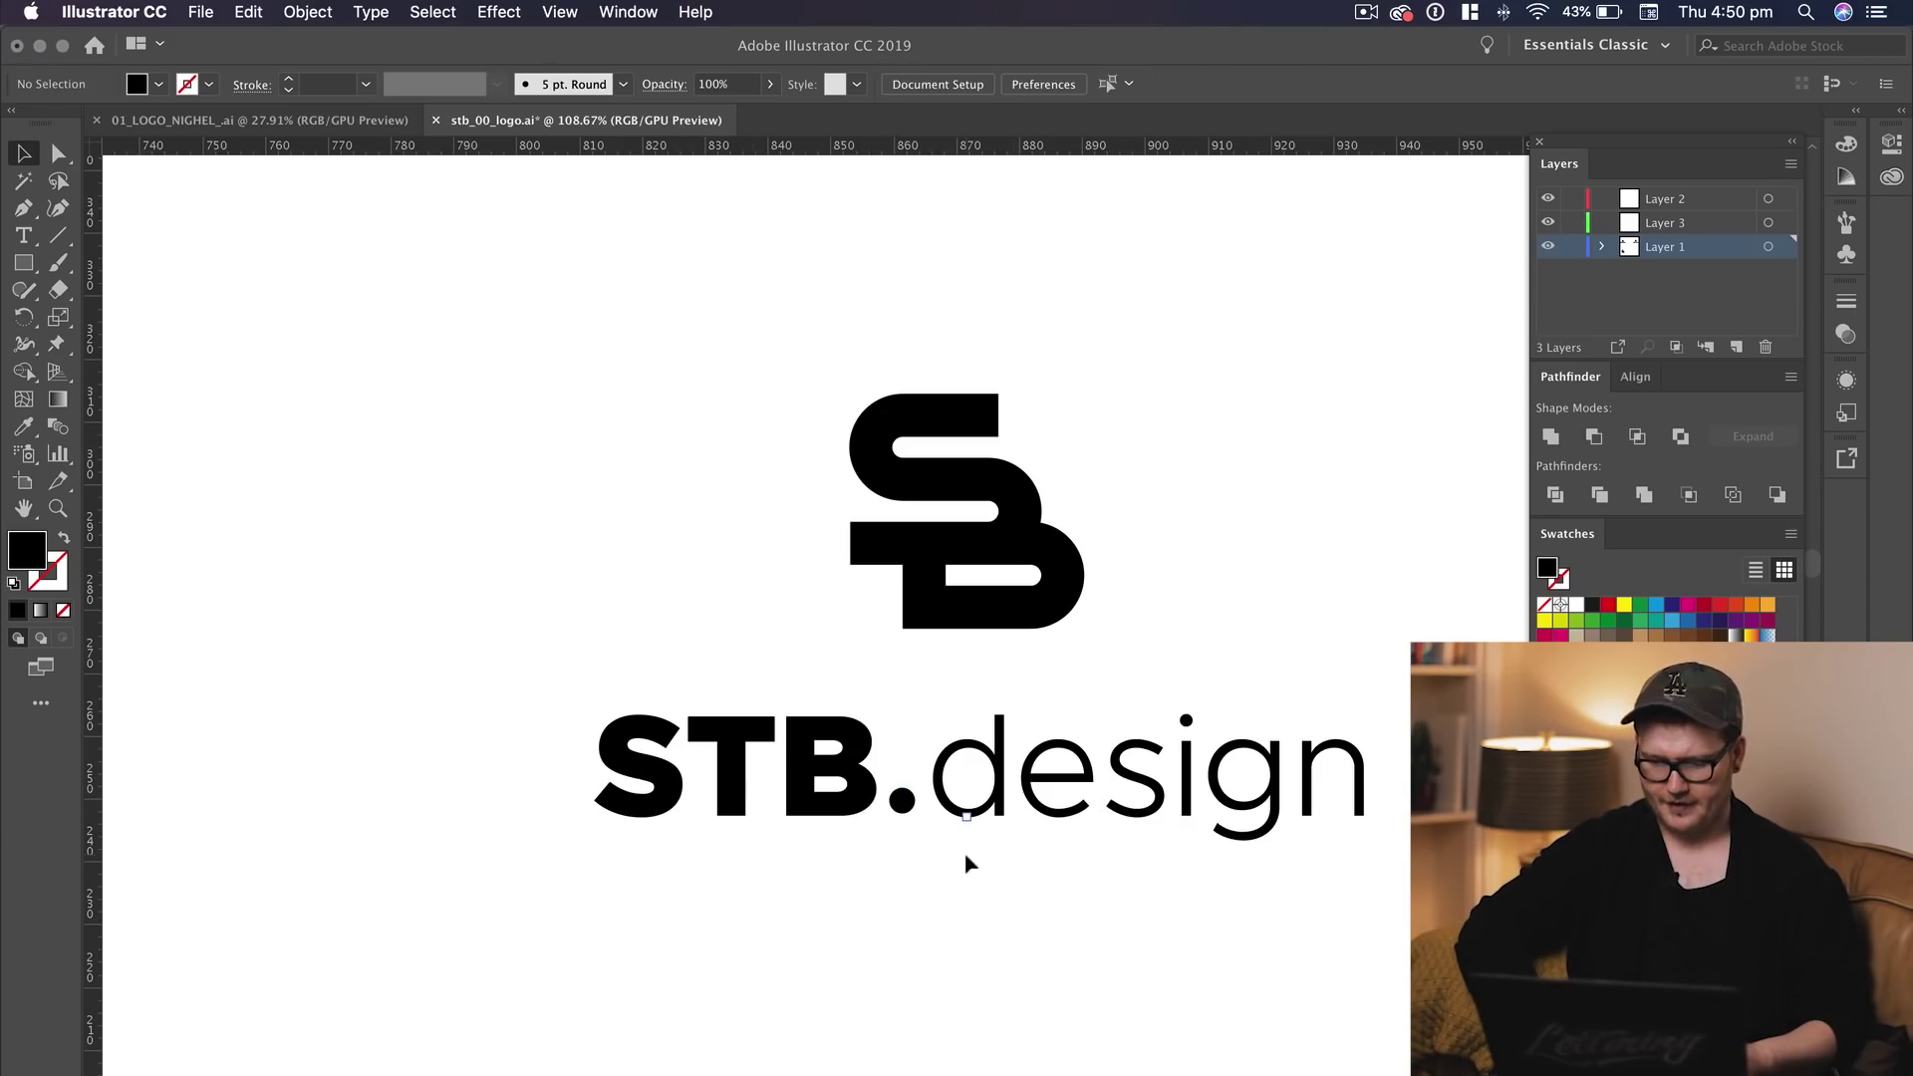
pyautogui.press('super+Tab')
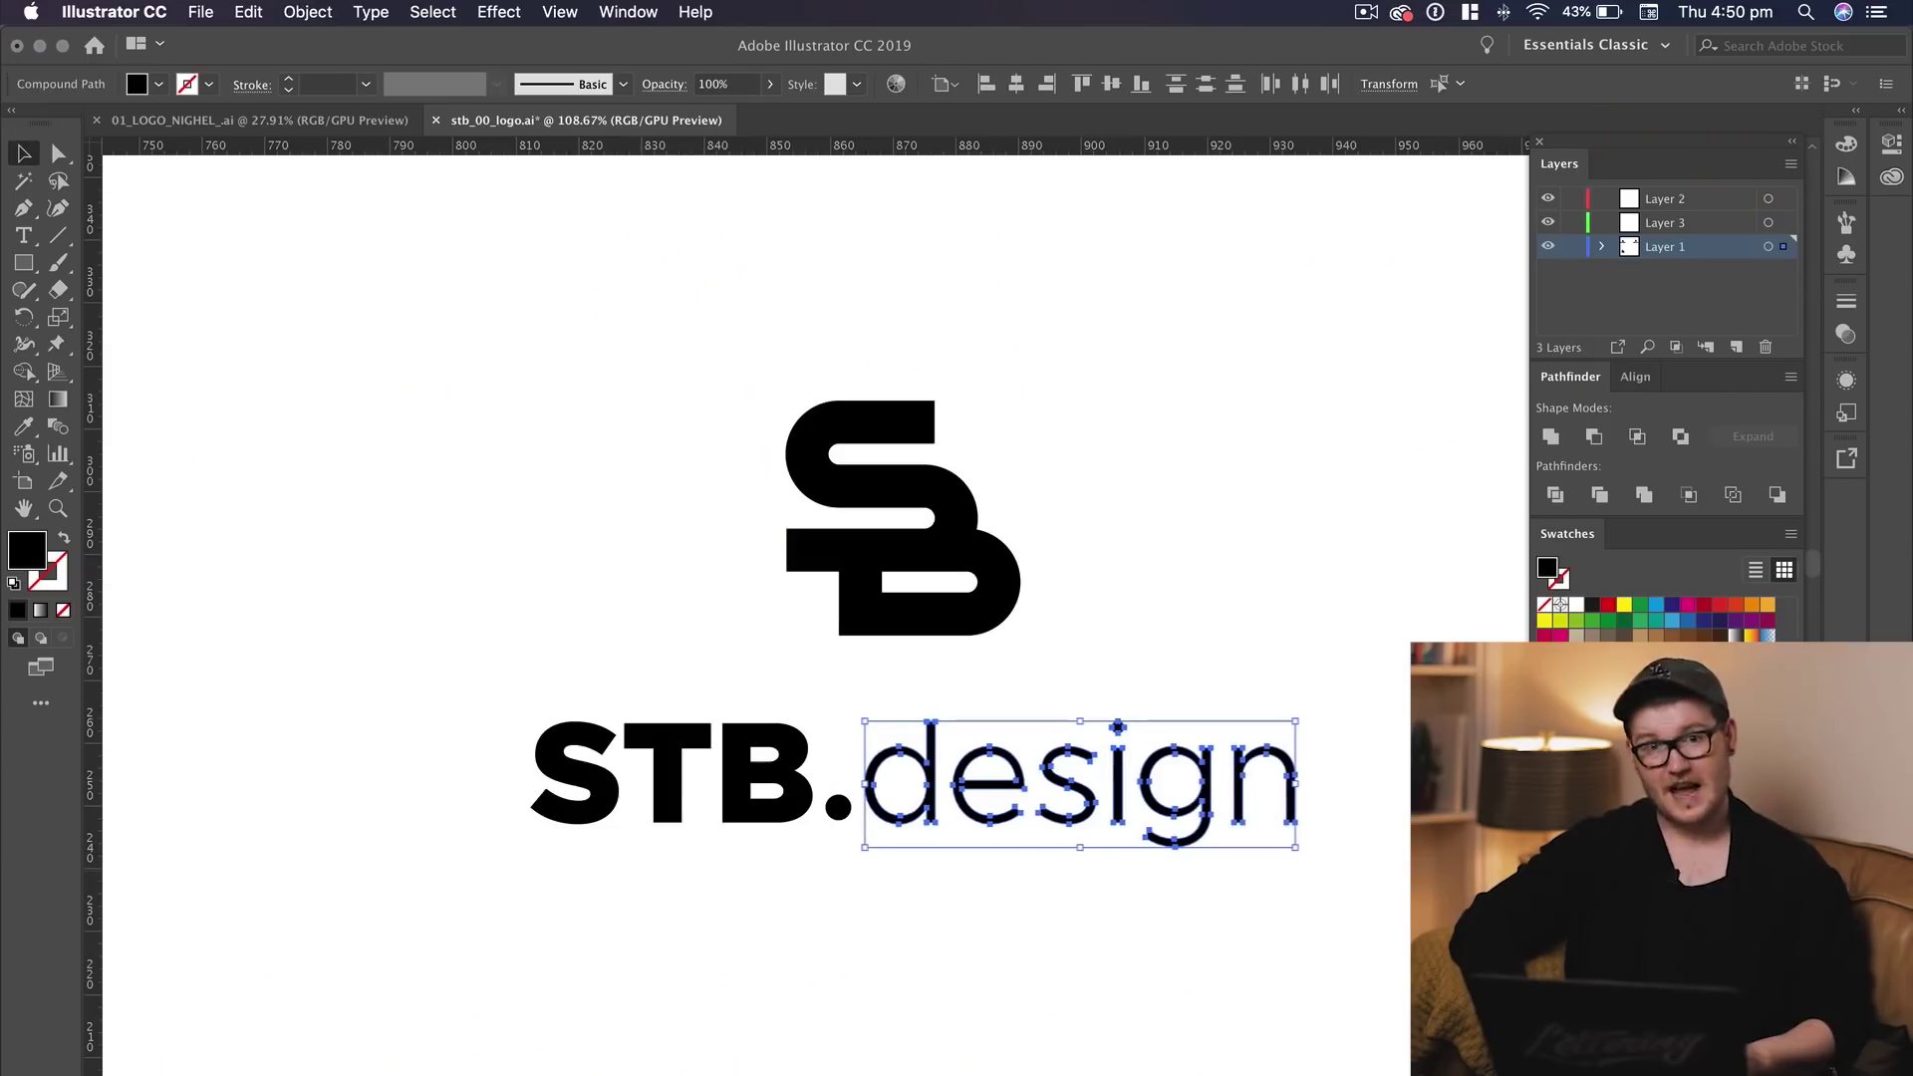
pyautogui.hscroll(10, 815, 615)
pyautogui.hscroll(-9, 815, 615)
pyautogui.click(290, 918)
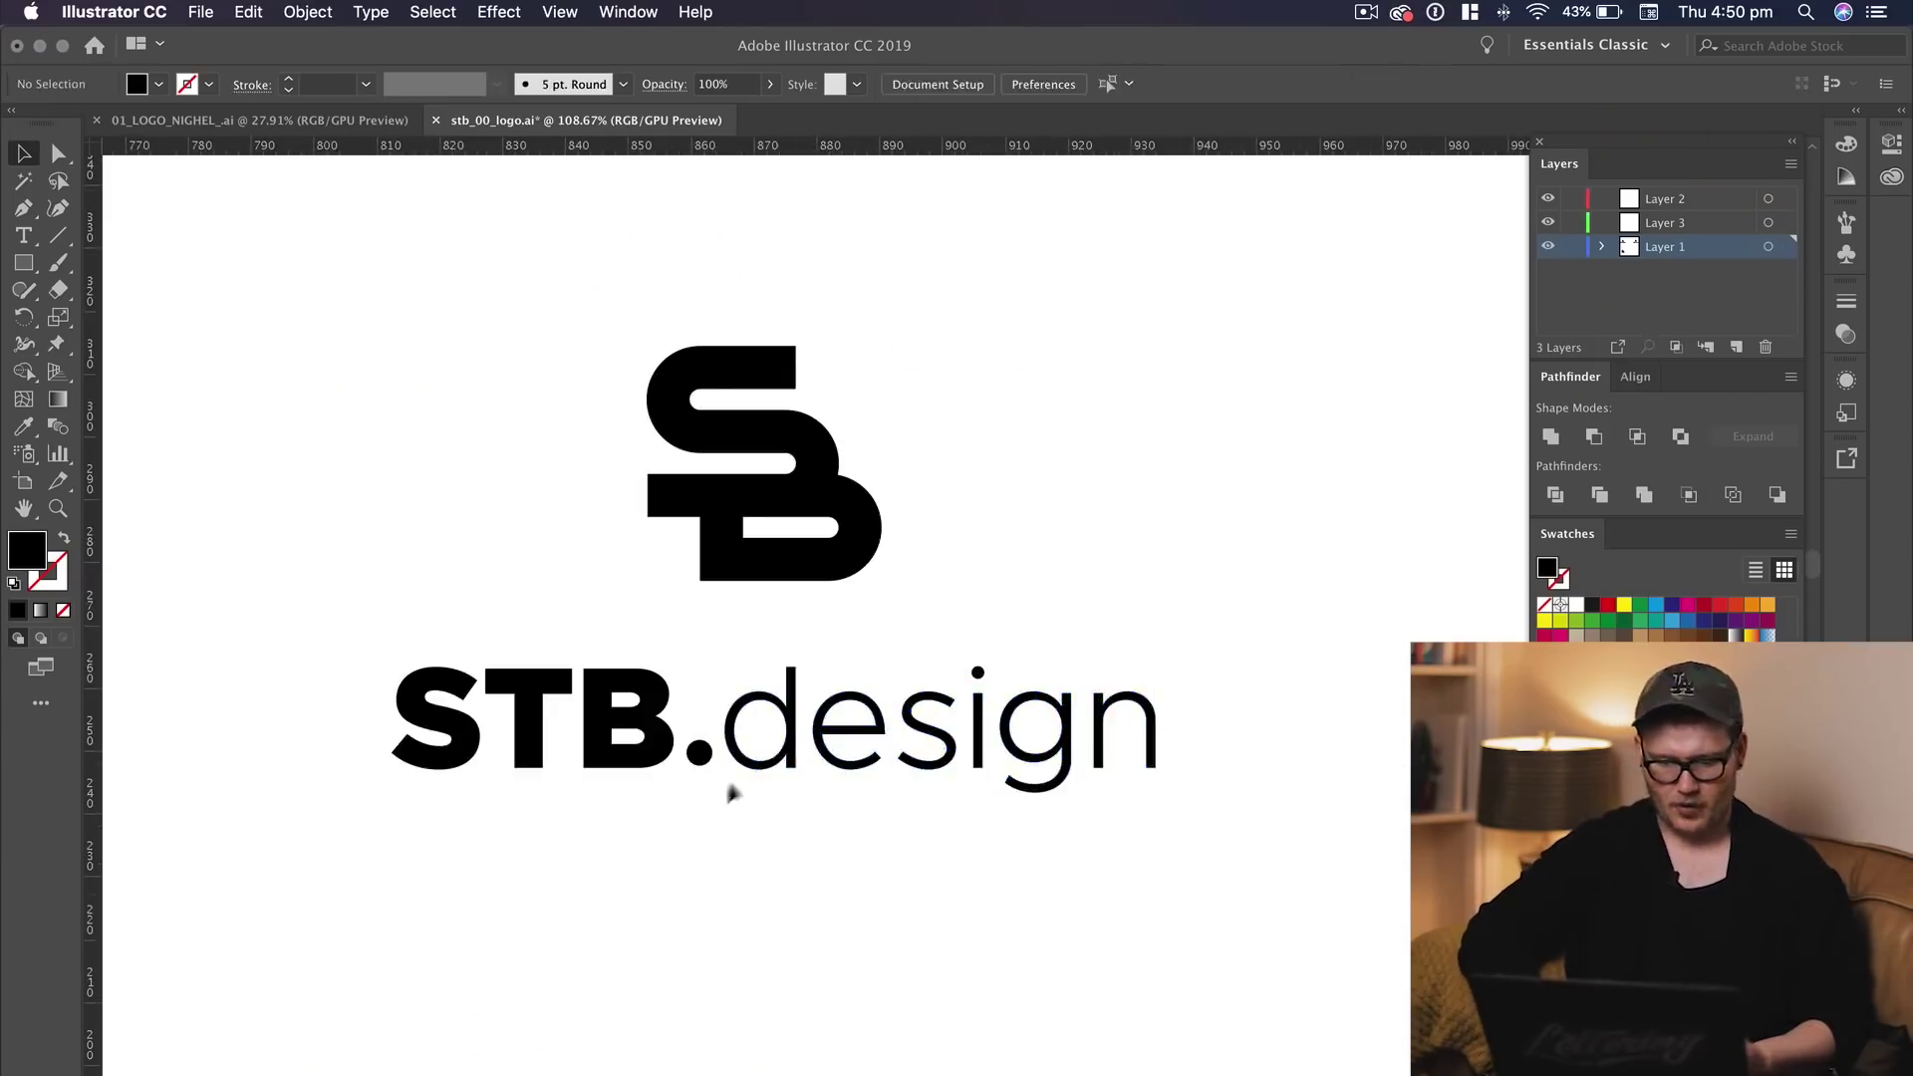
# Scale down the dot between STB and design a little further, leaving more space on both sides of it
pyautogui.press('z')
pyautogui.moveTo(729, 792); pyautogui.dragTo(772, 739)
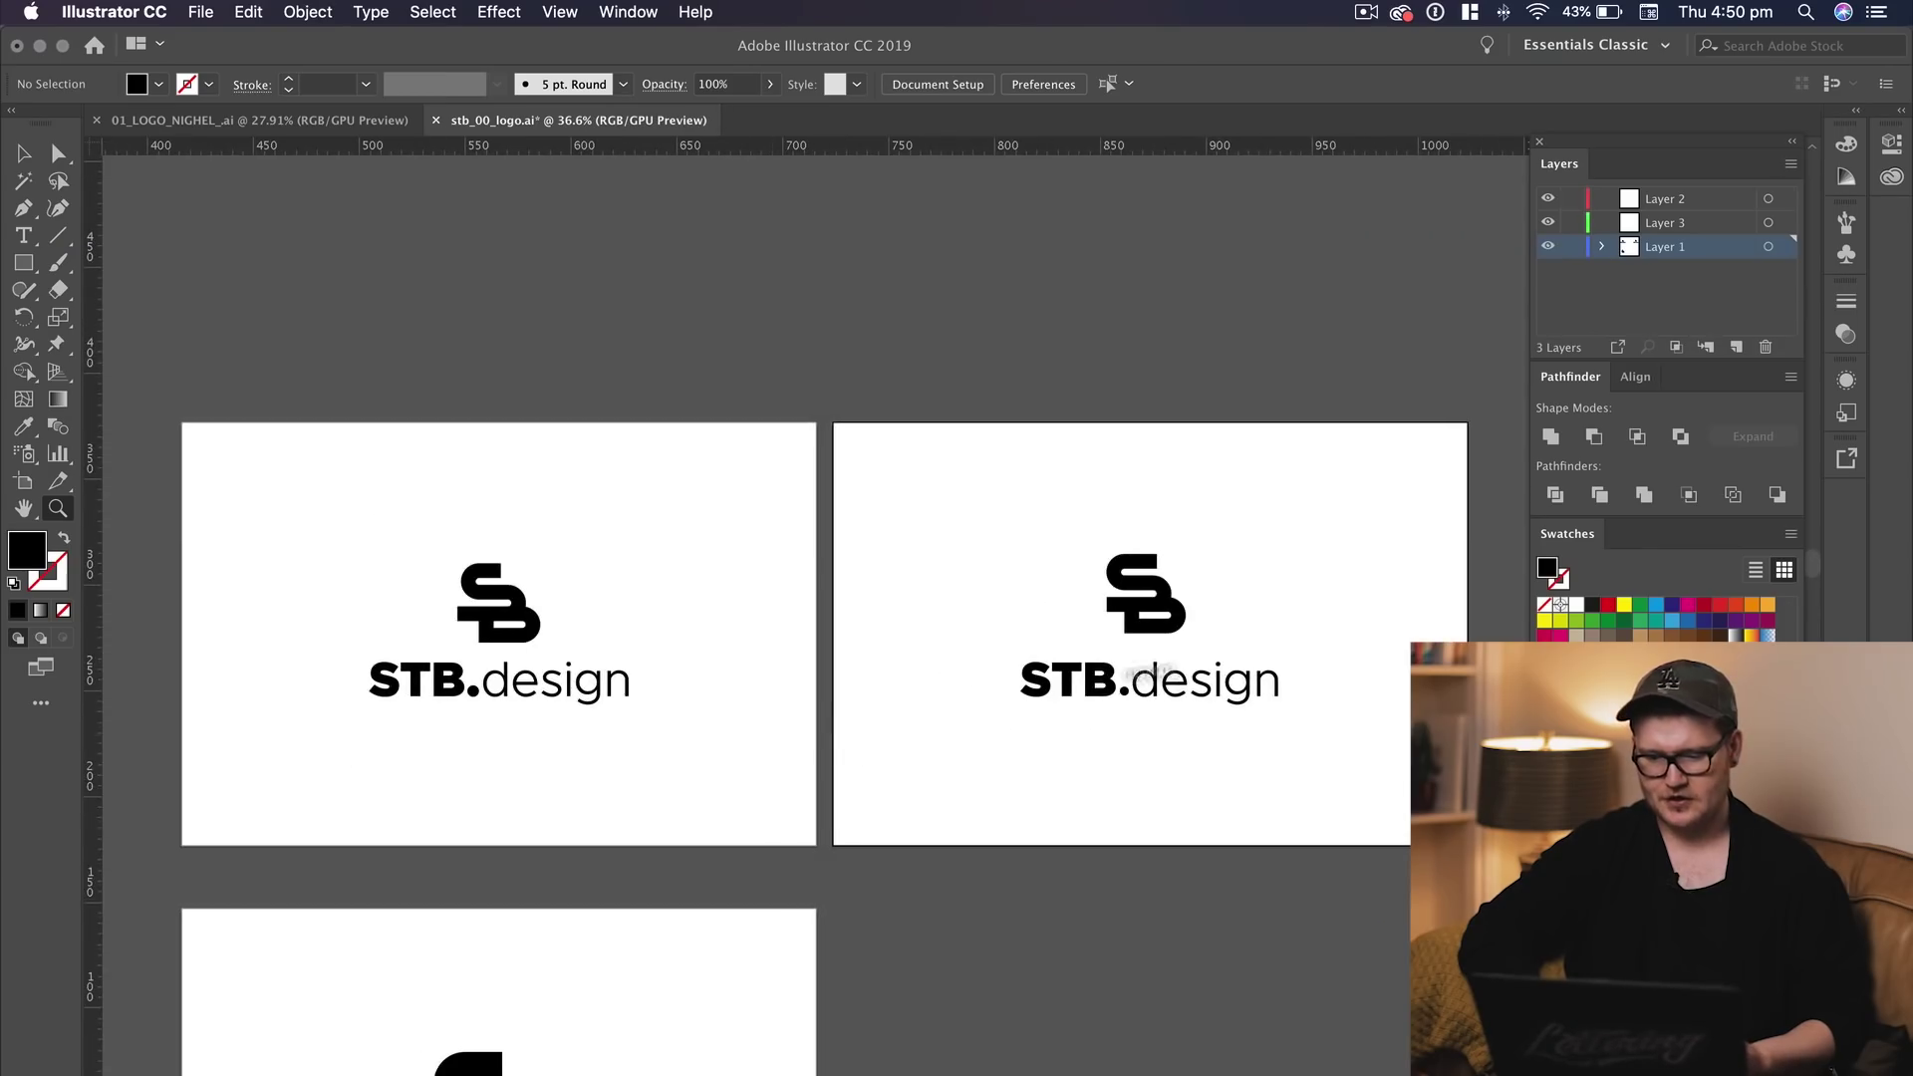
pyautogui.moveTo(1220, 657); pyautogui.dragTo(1425, 660)
pyautogui.moveTo(1098, 674); pyautogui.dragTo(1146, 688)
pyautogui.moveTo(1146, 688); pyautogui.dragTo(929, 617)
pyautogui.press('v')
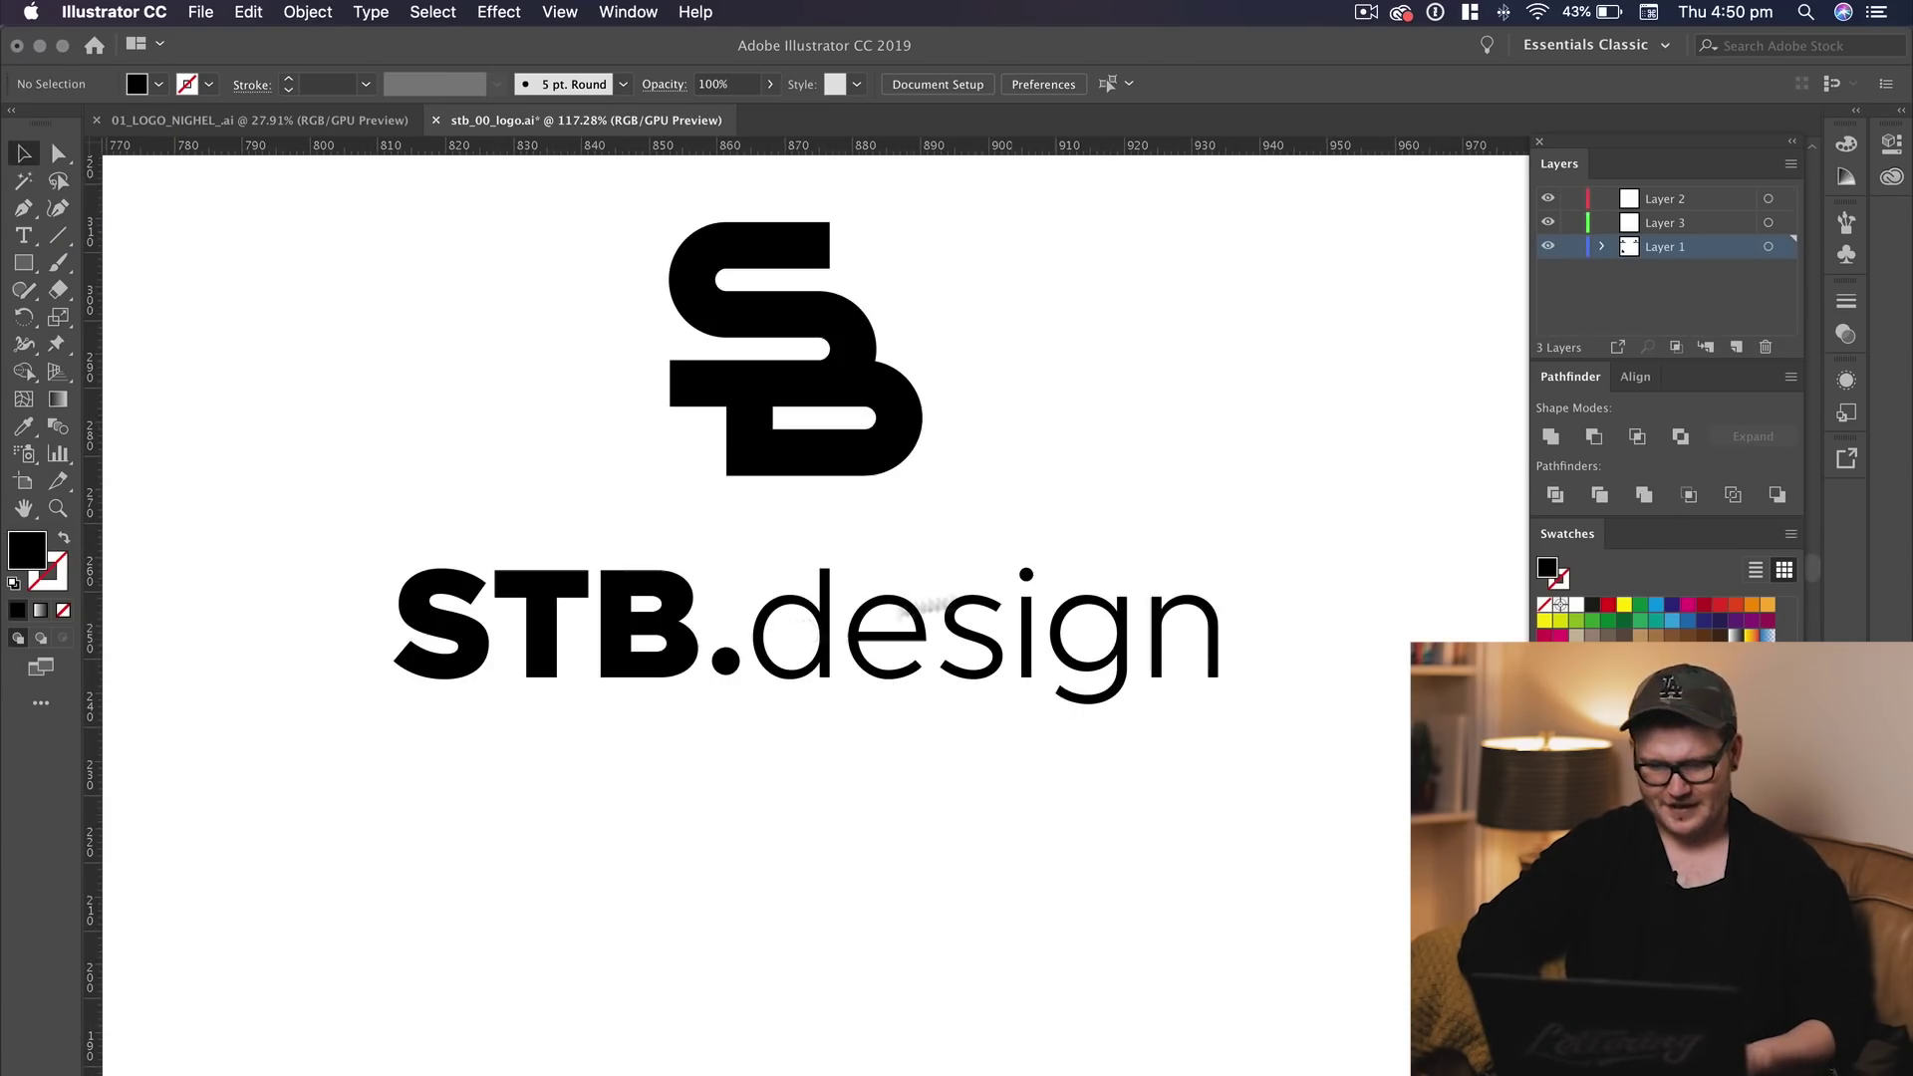
pyautogui.click(730, 663)
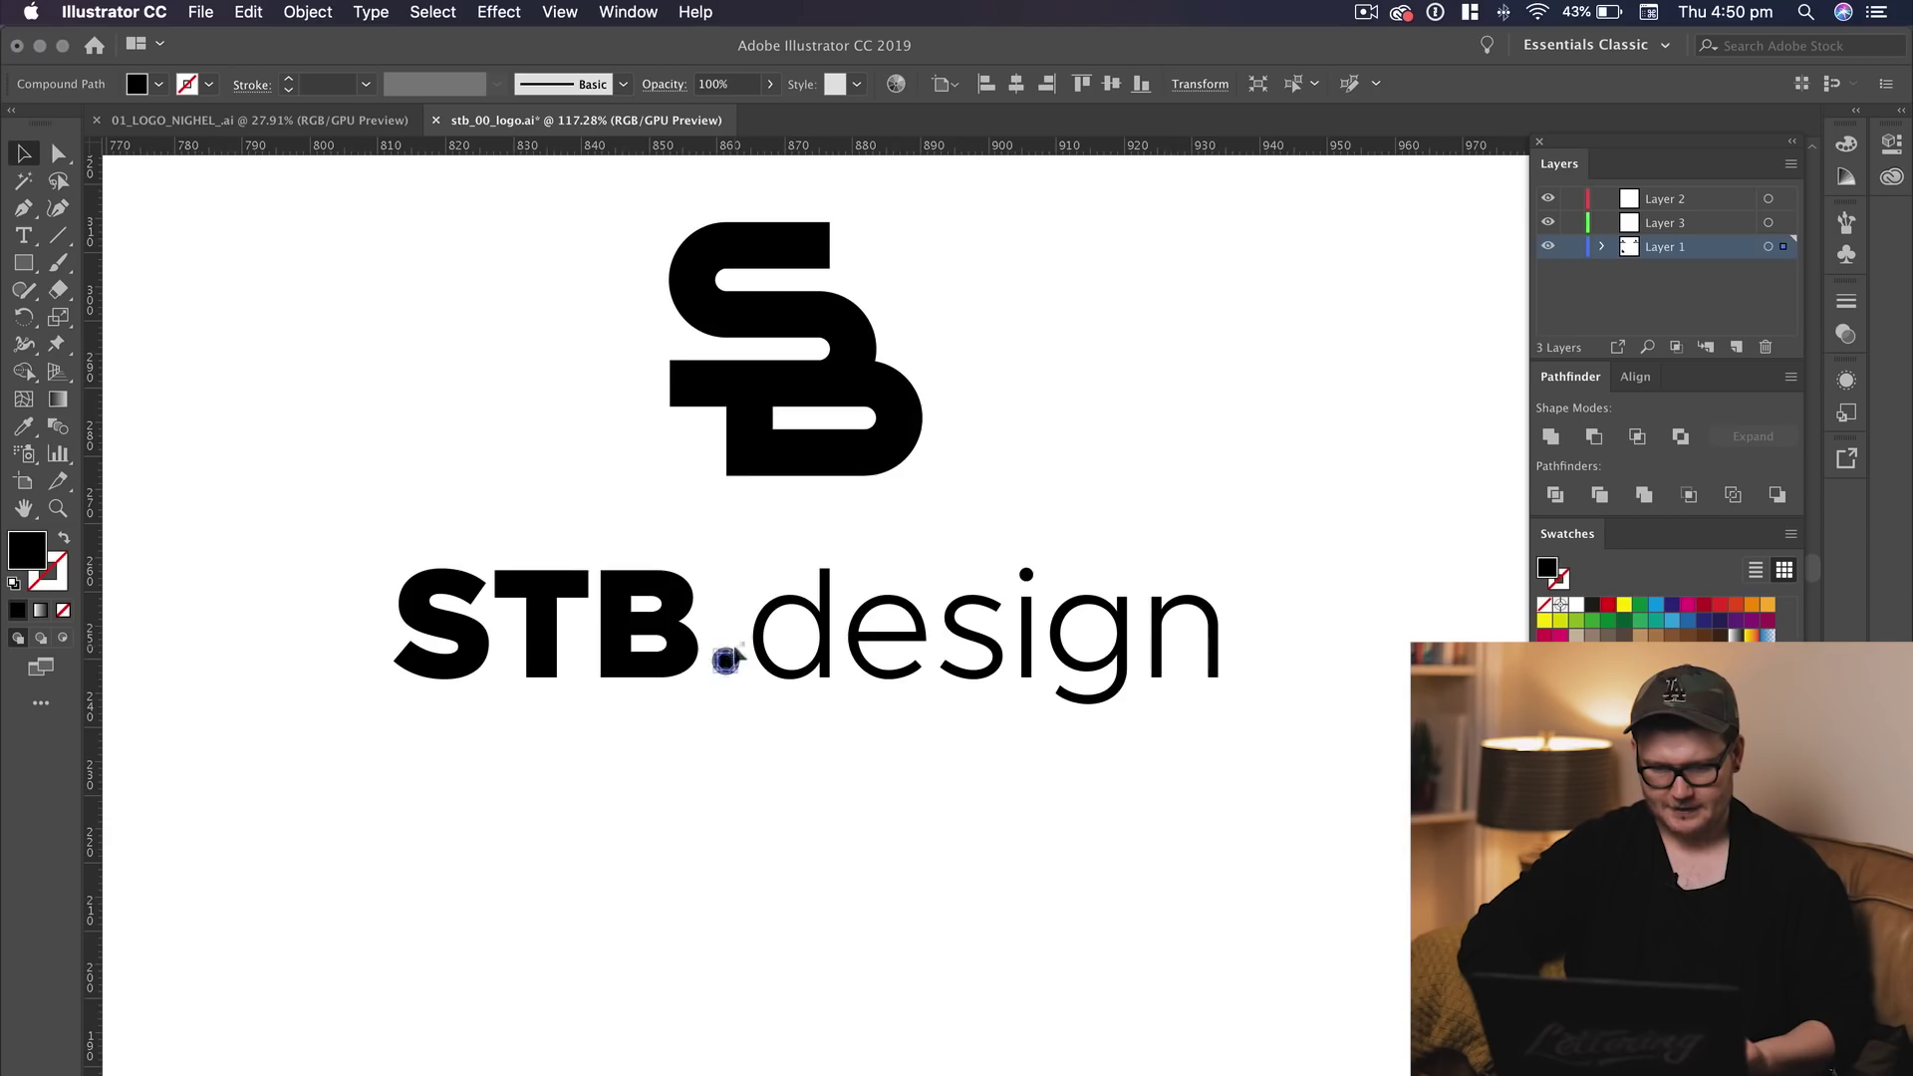
pyautogui.click(855, 782)
pyautogui.hscroll(2, 797, 782)
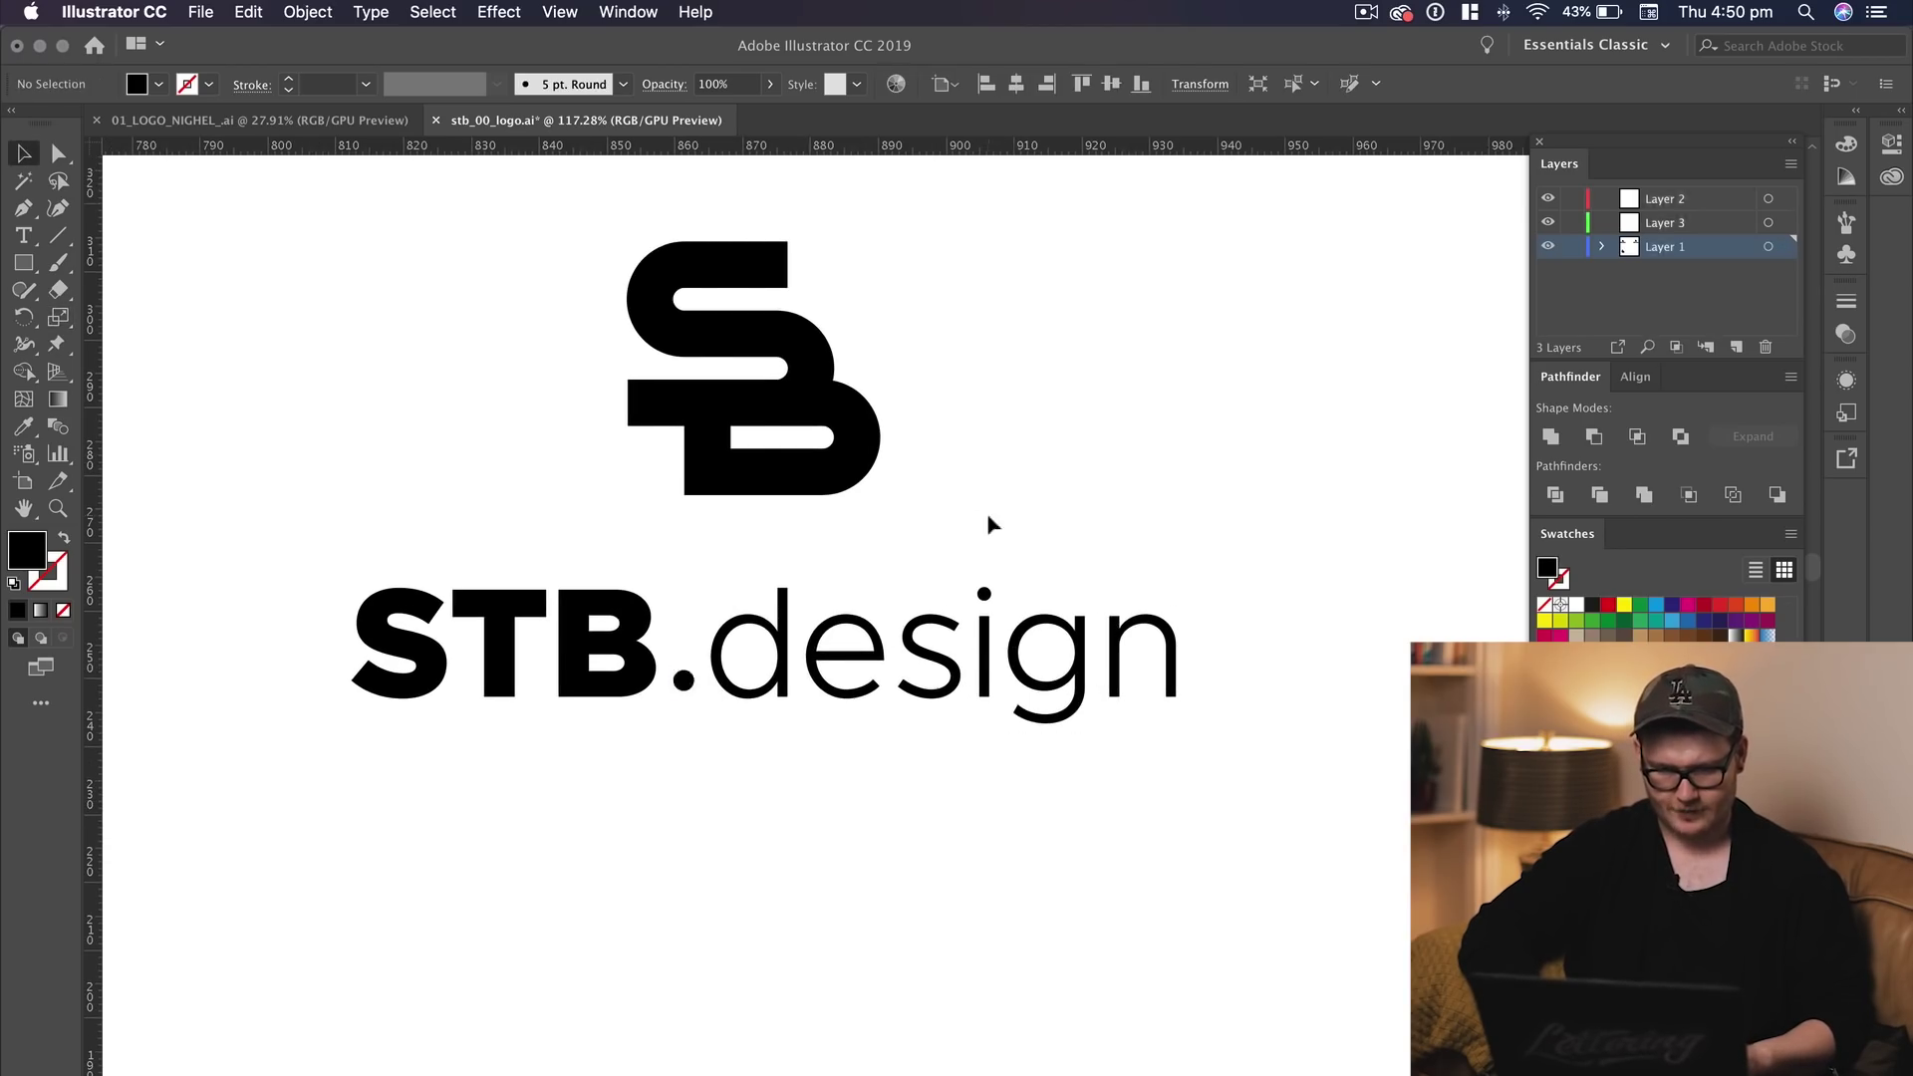
pyautogui.hscroll(-4, 989, 525)
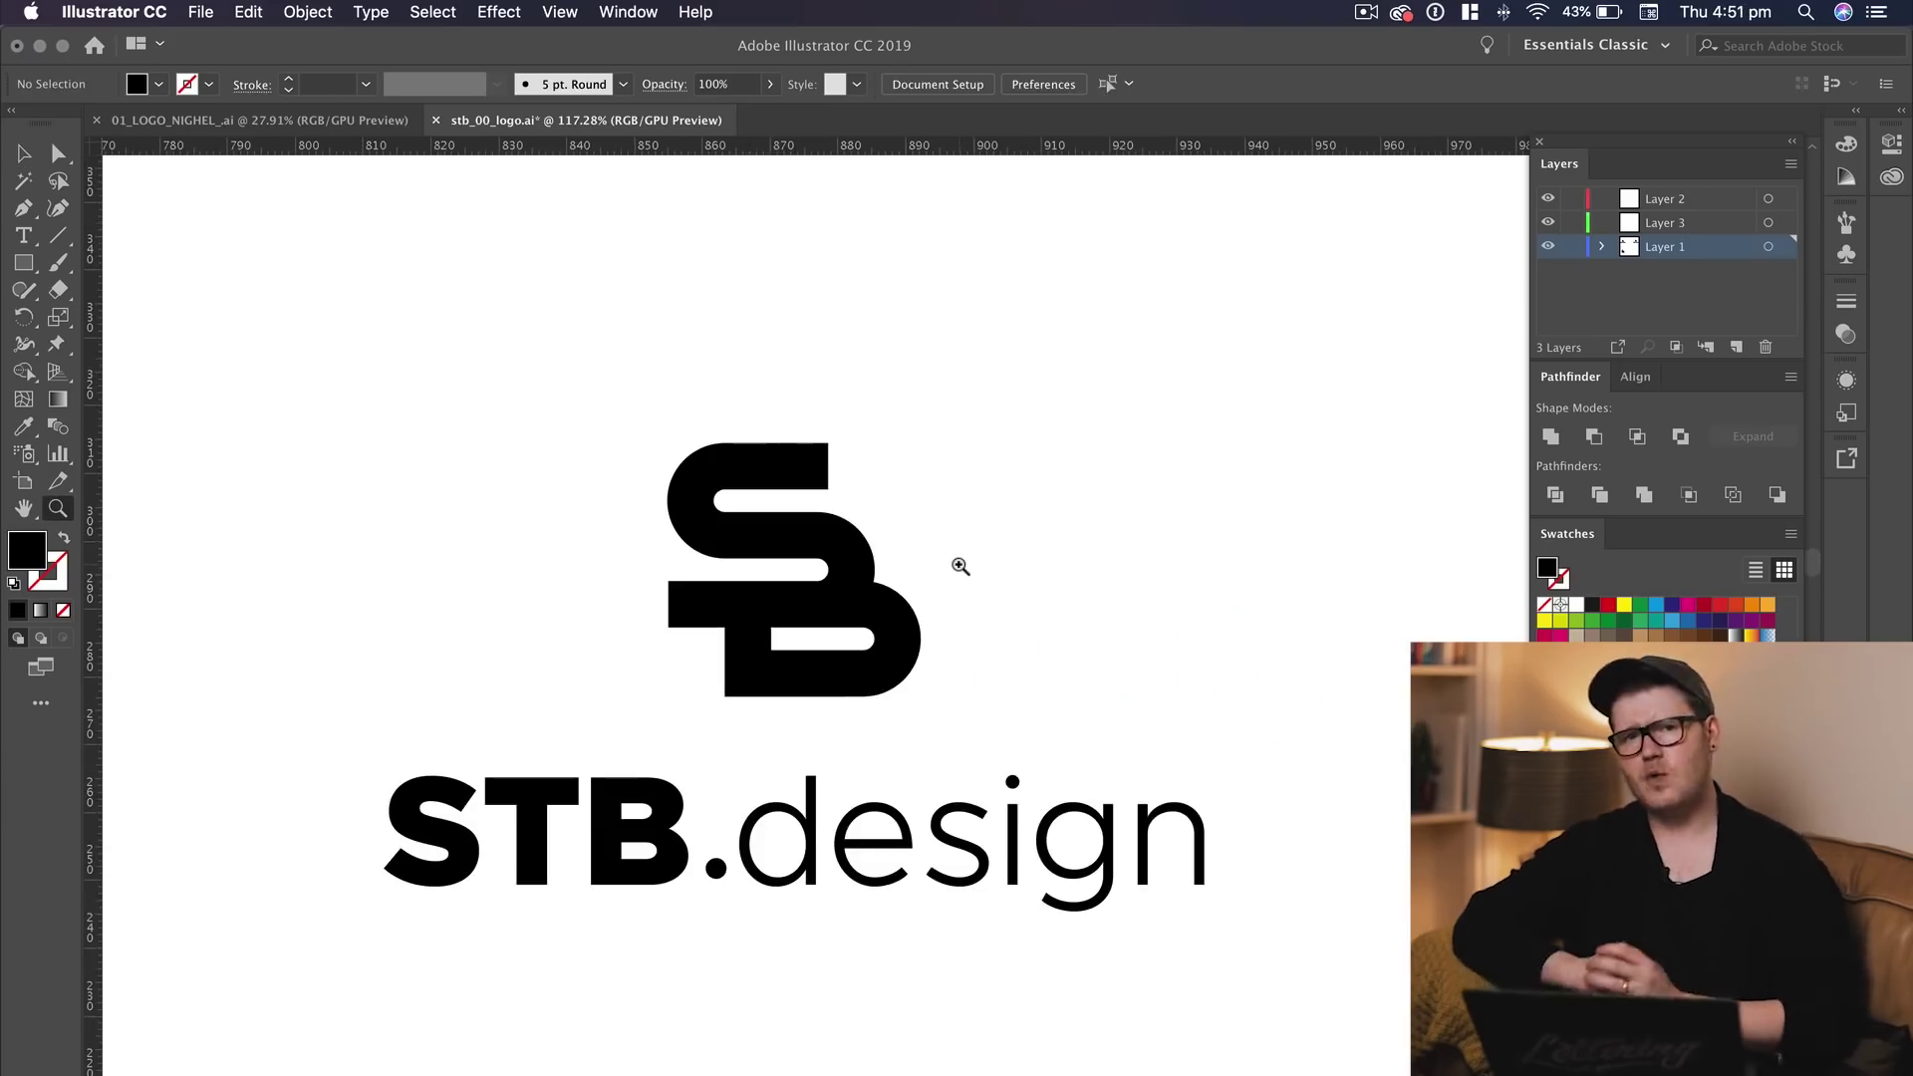
pyautogui.hscroll(-3, 960, 568)
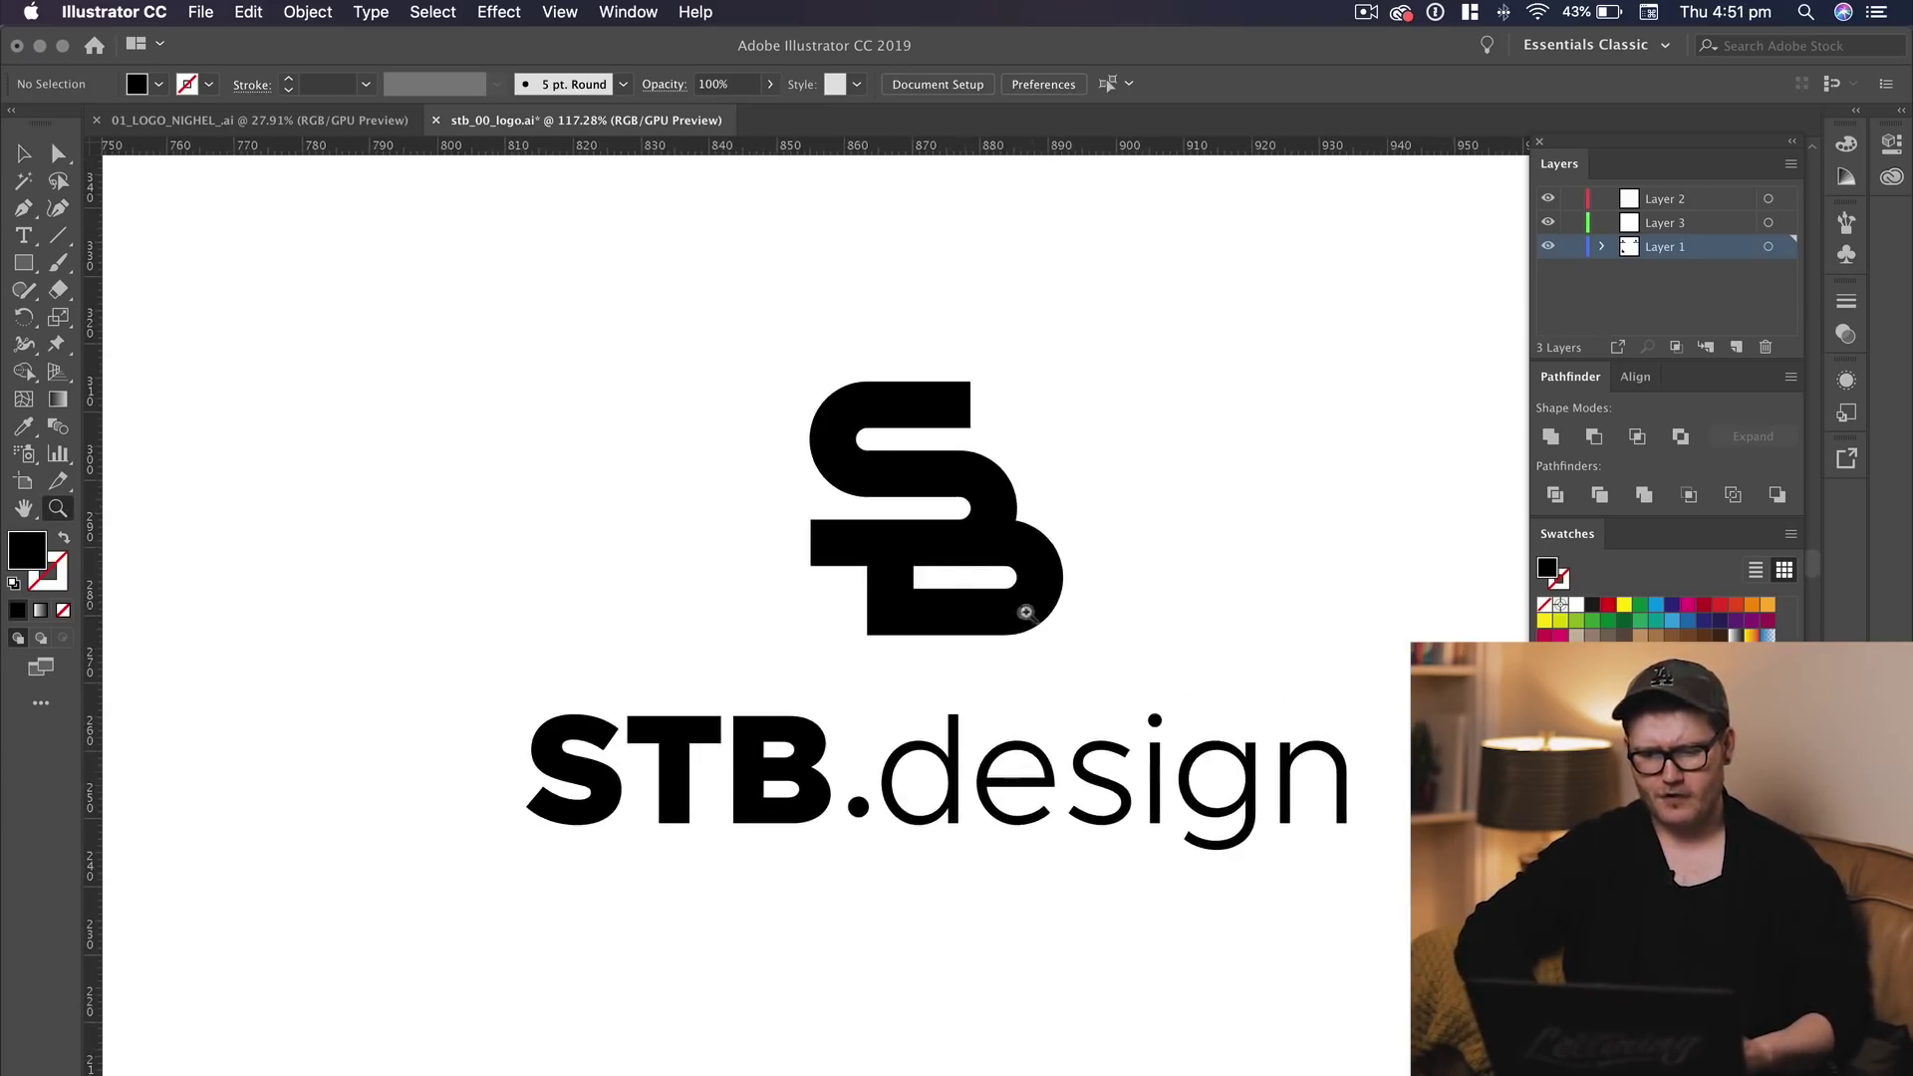
# Move the stacked logo toward the left of the artboard and place a duplicate of it on the right side
pyautogui.moveTo(1025, 615); pyautogui.dragTo(697, 623)
pyautogui.hscroll(1, 862, 506)
pyautogui.moveTo(884, 497); pyautogui.dragTo(529, 1003)
pyautogui.click(529, 1002)
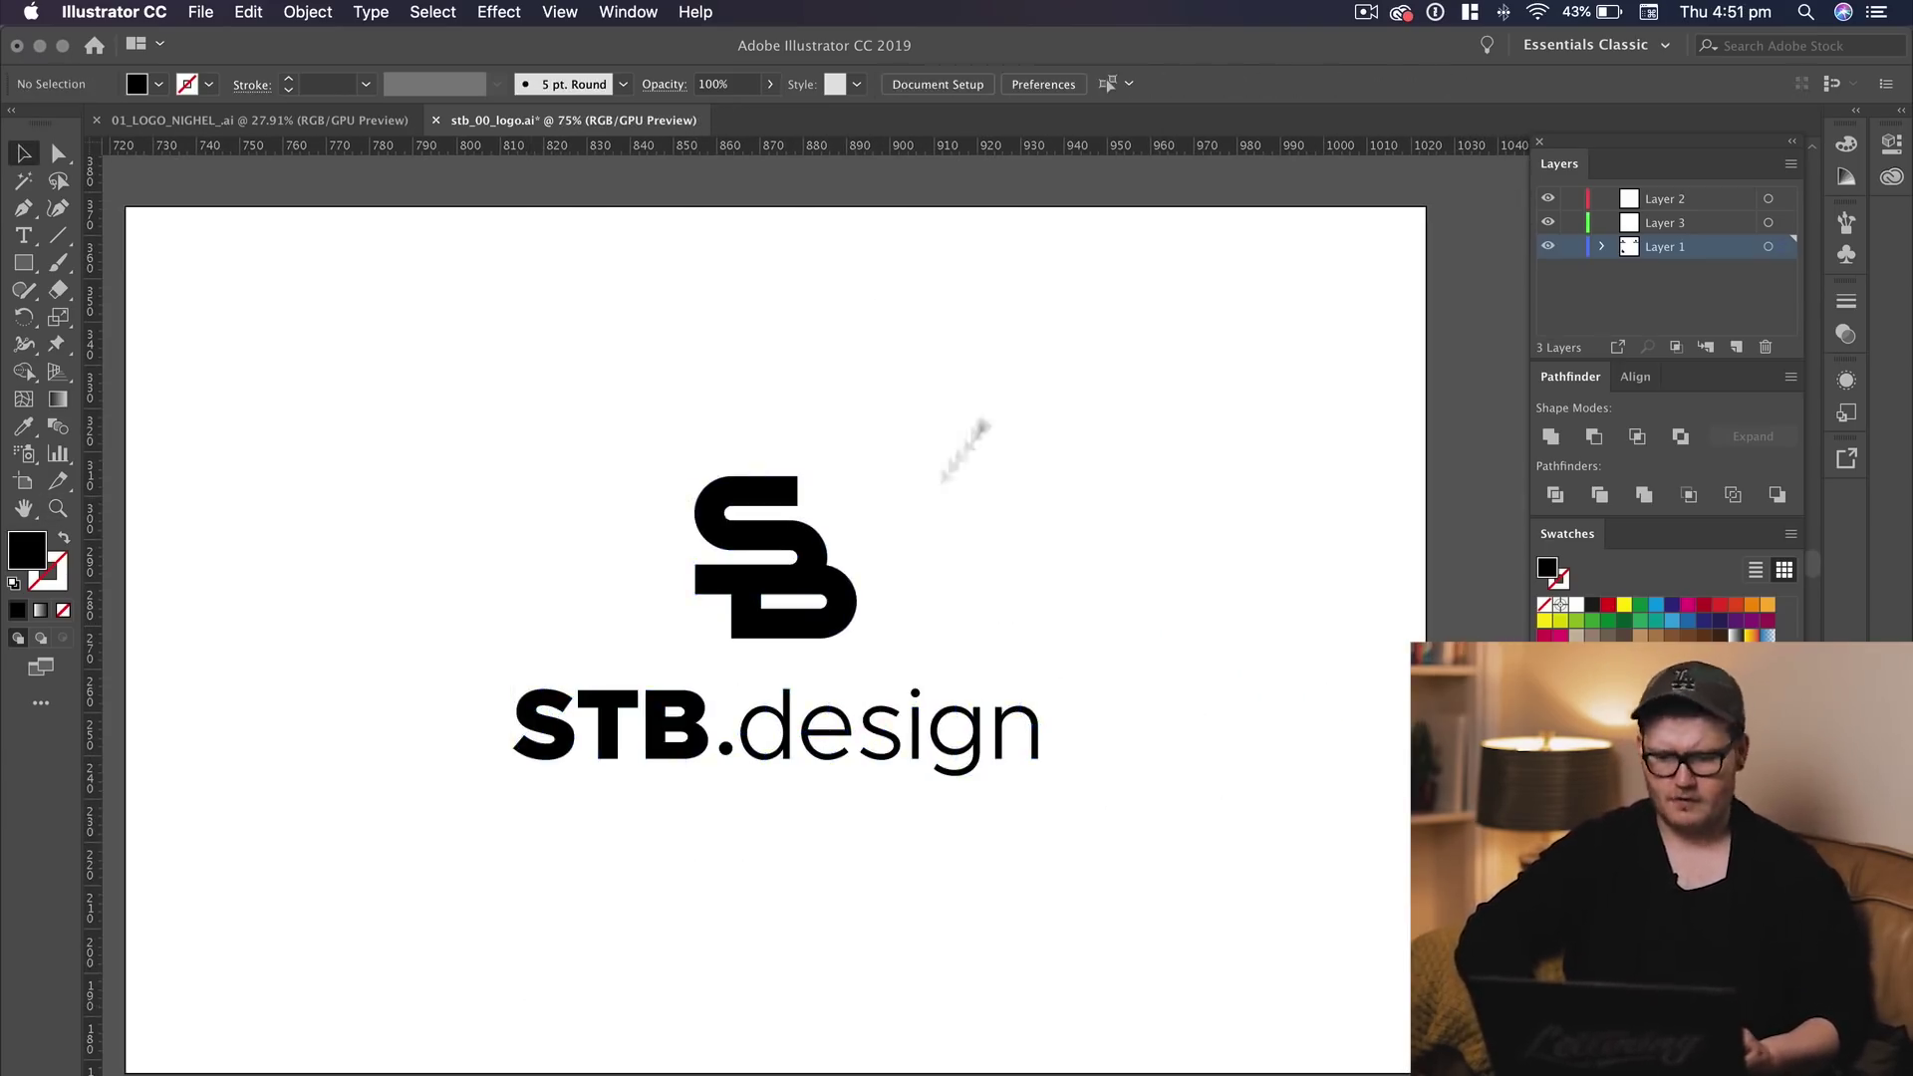
pyautogui.moveTo(991, 420); pyautogui.dragTo(402, 982)
pyautogui.moveTo(855, 571); pyautogui.dragTo(491, 548)
pyautogui.click(501, 543)
pyautogui.moveTo(399, 618); pyautogui.dragTo(1095, 618)
pyautogui.click(1148, 882)
# Apply the yellow-to-red linear gradient to the duplicated SB mark, running diagonally from the S down to the B
pyautogui.moveTo(1164, 729); pyautogui.dragTo(1363, 757)
pyautogui.moveTo(1363, 757); pyautogui.dragTo(1146, 837)
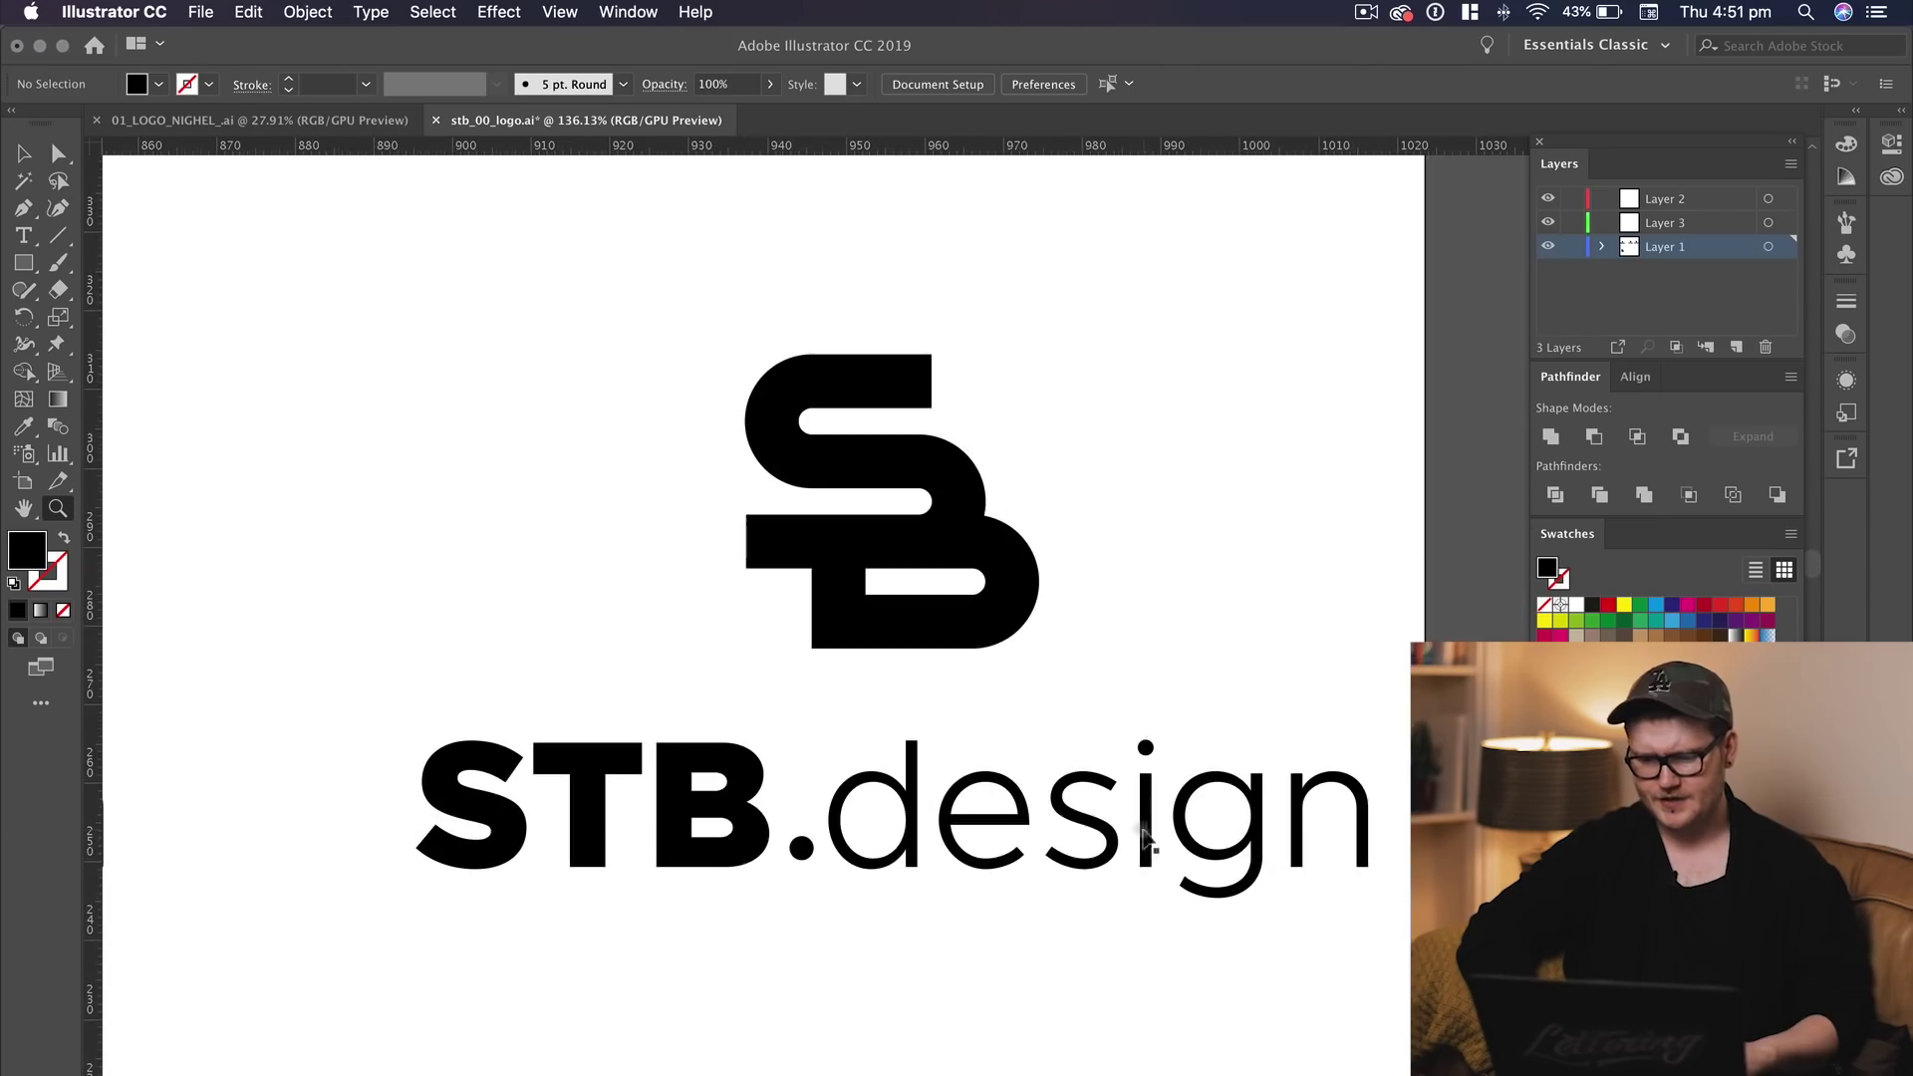
pyautogui.click(978, 642)
pyautogui.press('g')
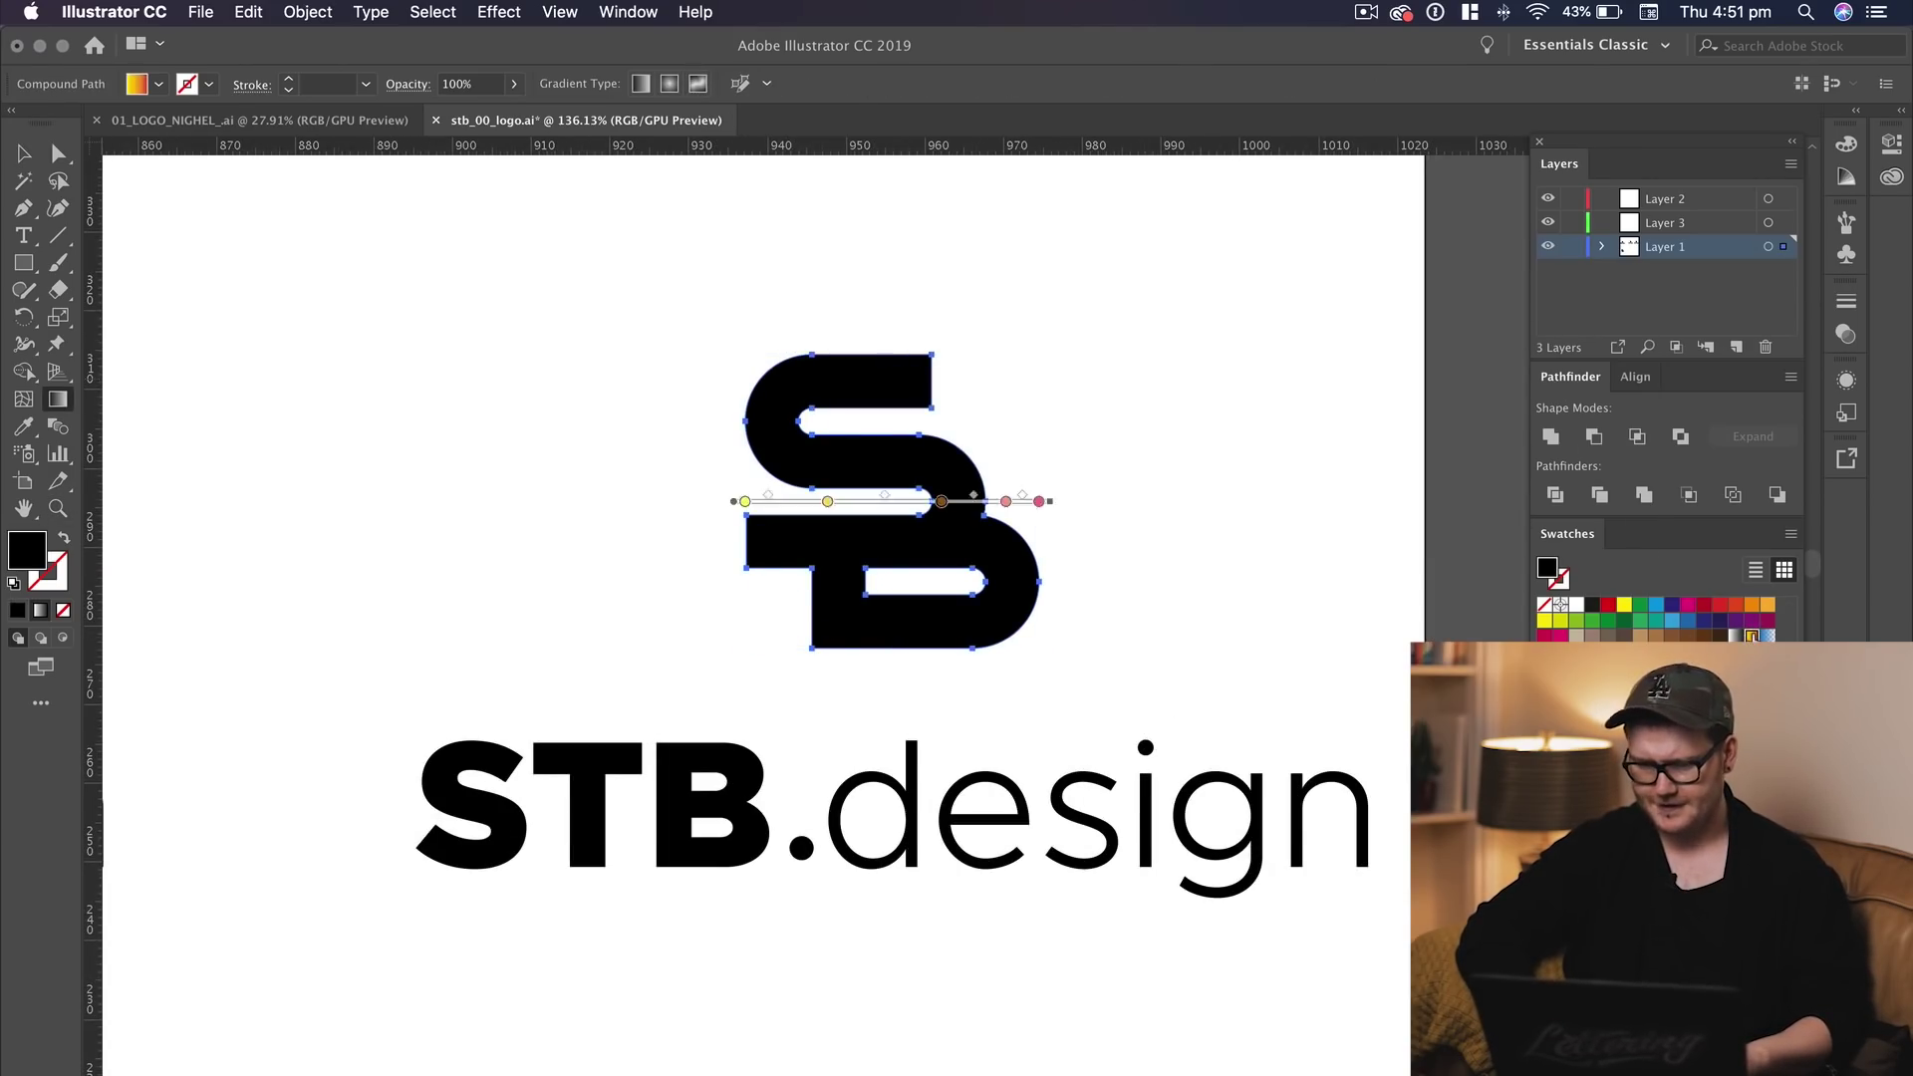
pyautogui.moveTo(875, 395); pyautogui.dragTo(1000, 698)
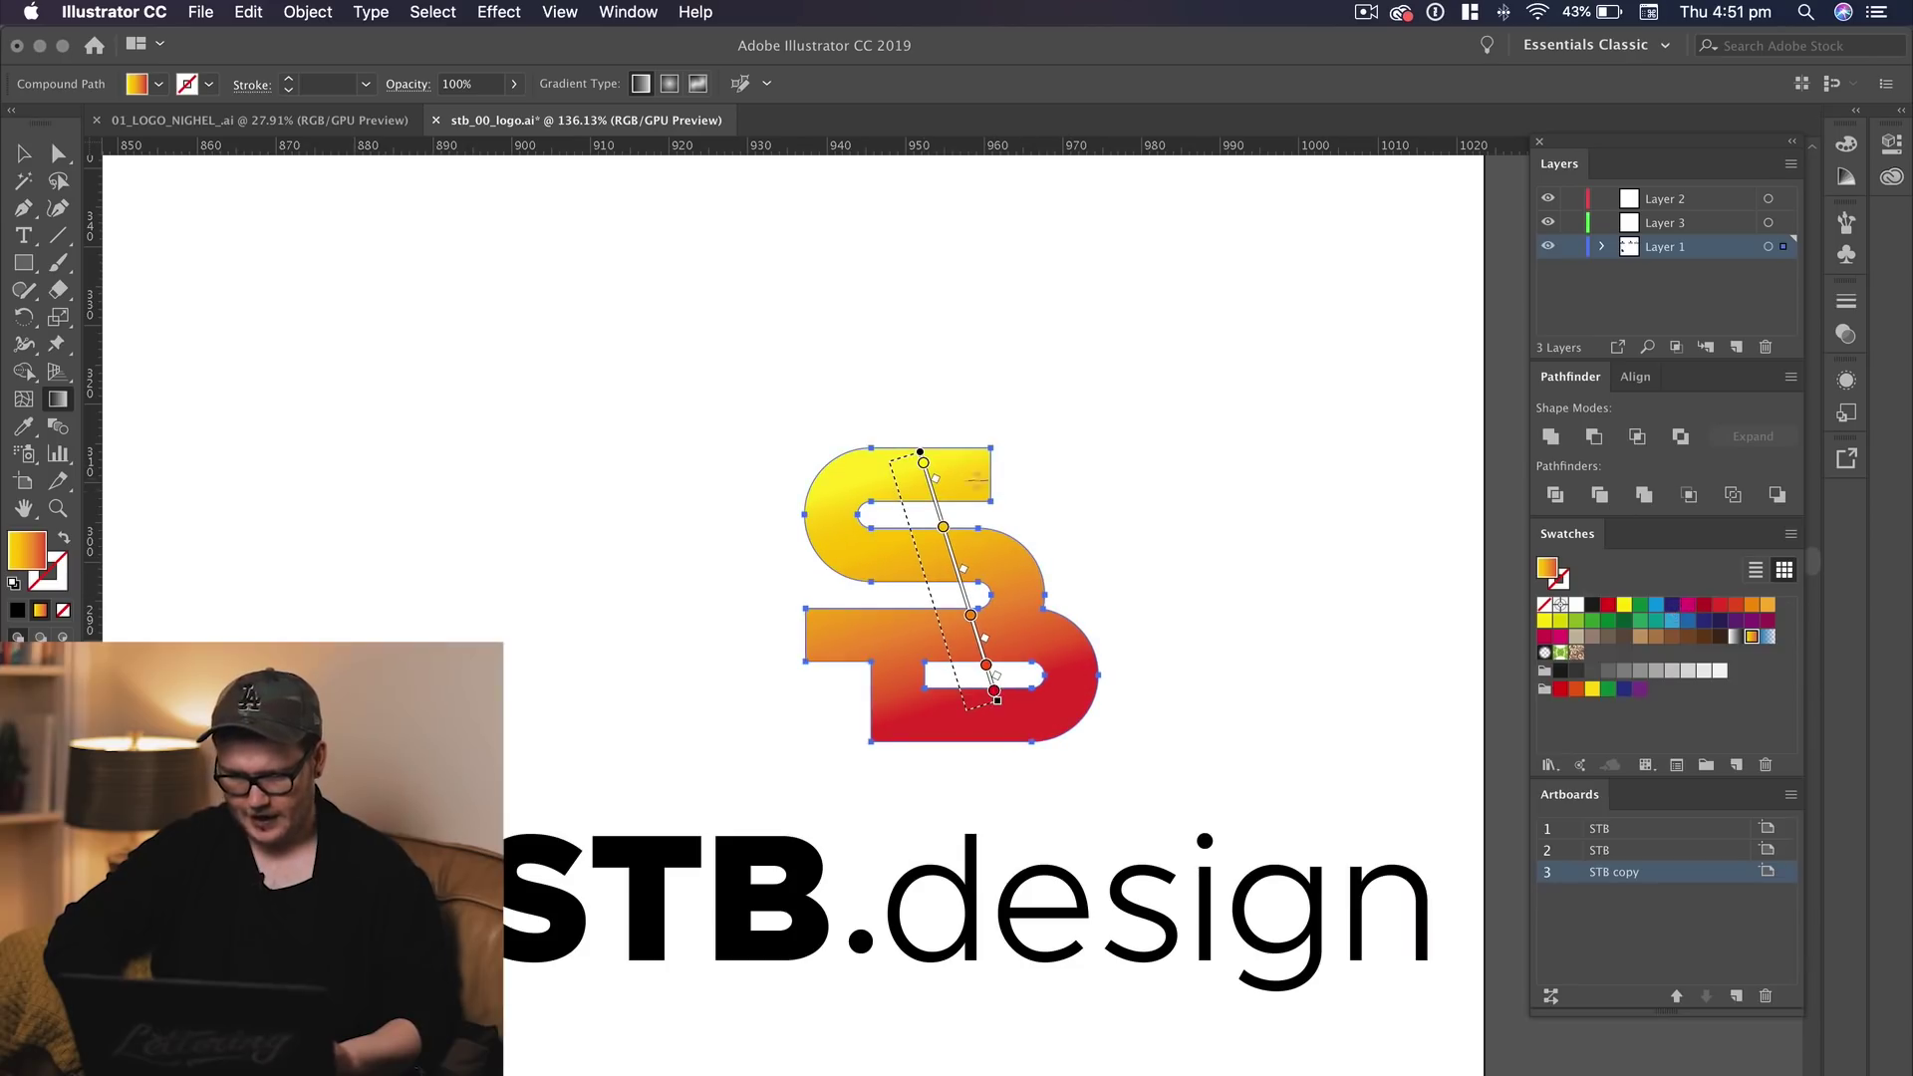
# Reduce the SB mark's gradient to two stops, light blue at the upper end and magenta at the lower end
pyautogui.click(923, 463)
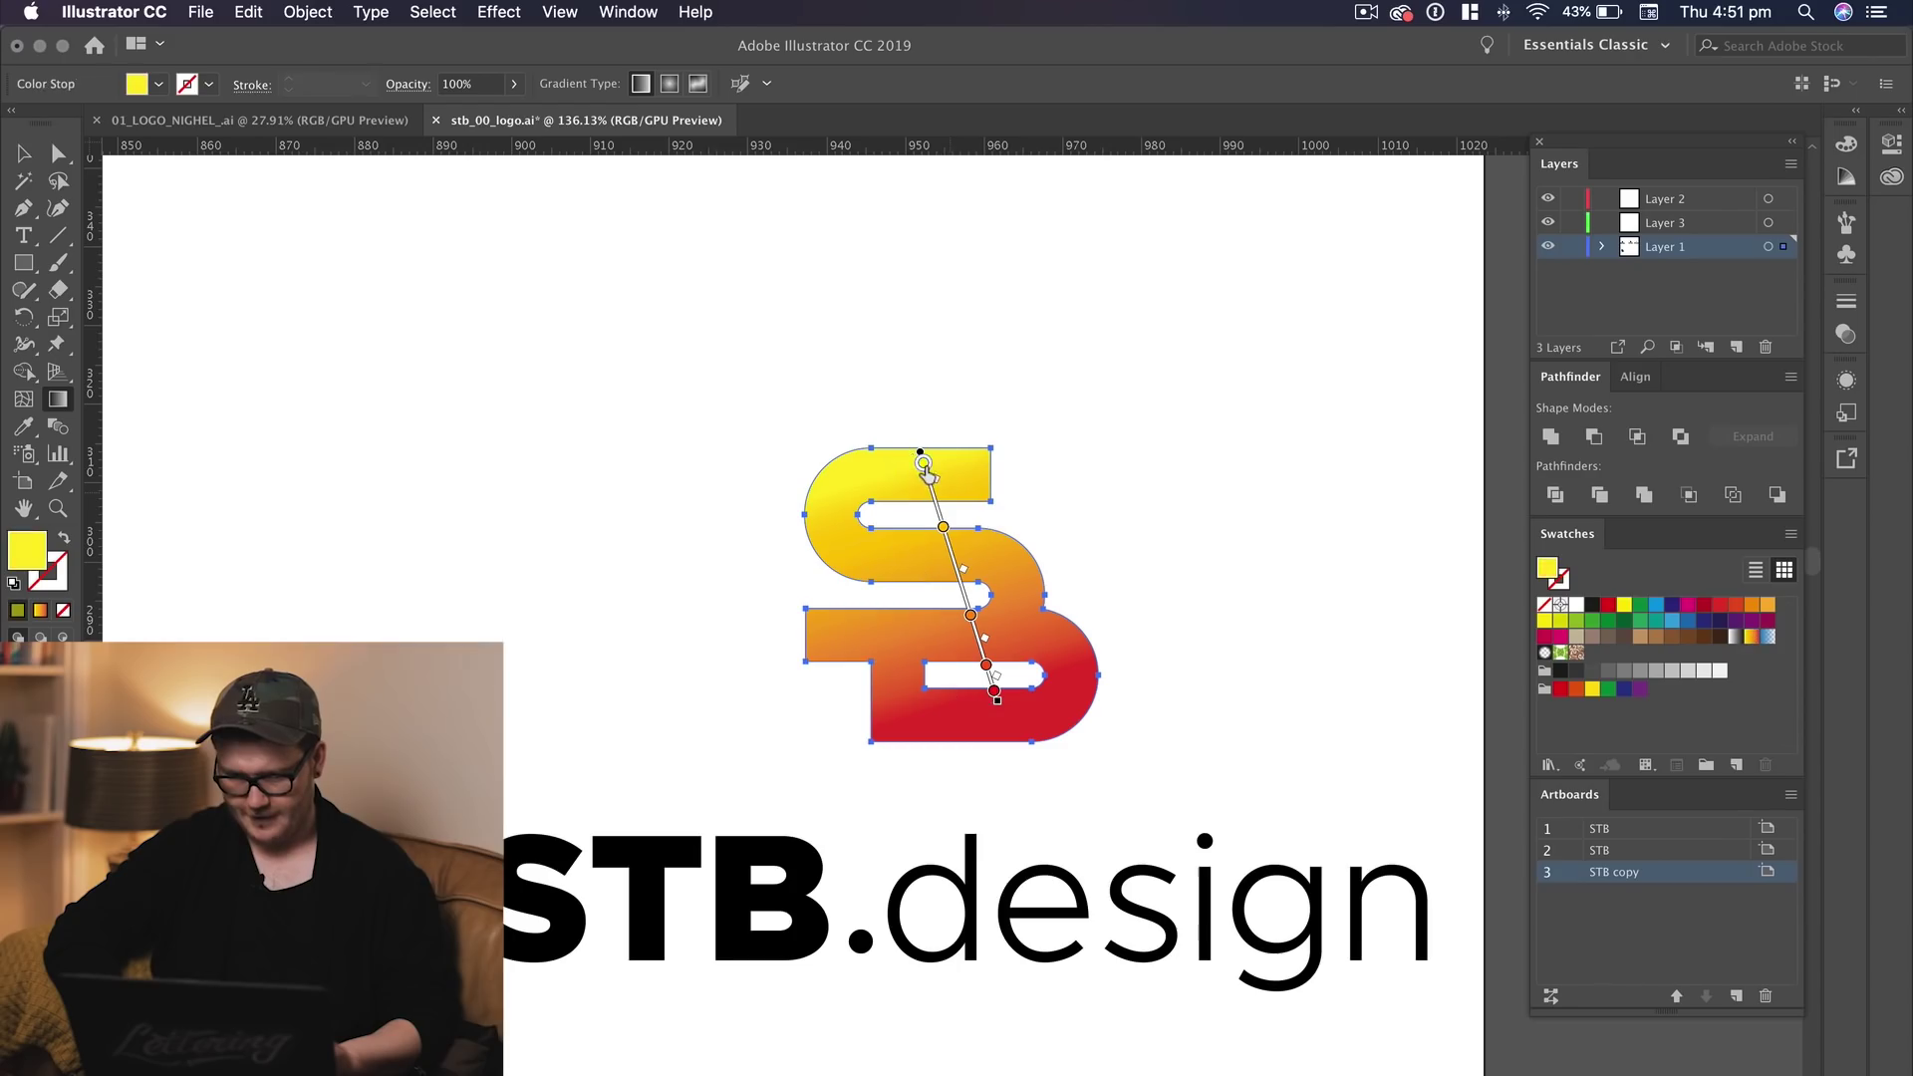
pyautogui.click(1657, 605)
pyautogui.click(944, 527)
pyautogui.press('Delete')
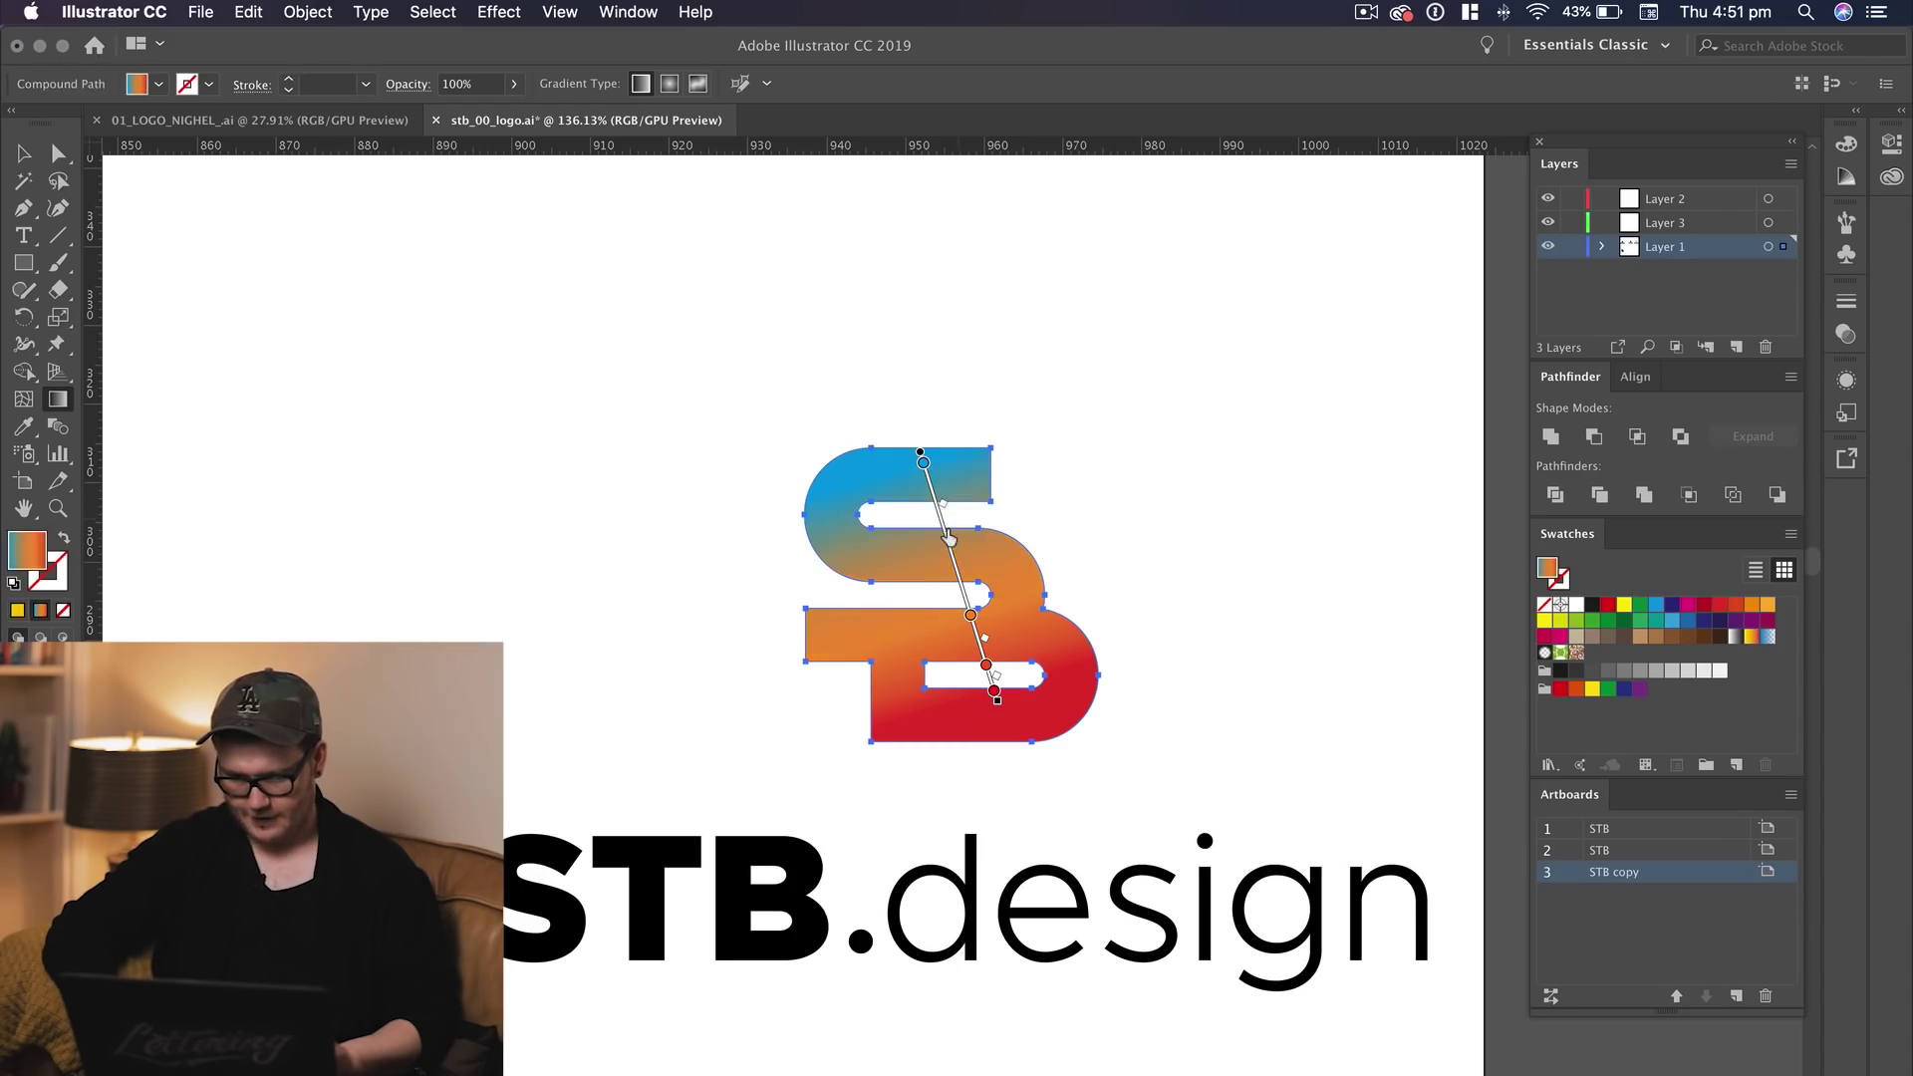
pyautogui.click(970, 615)
pyautogui.press('Delete')
pyautogui.click(987, 665)
pyautogui.press('Delete')
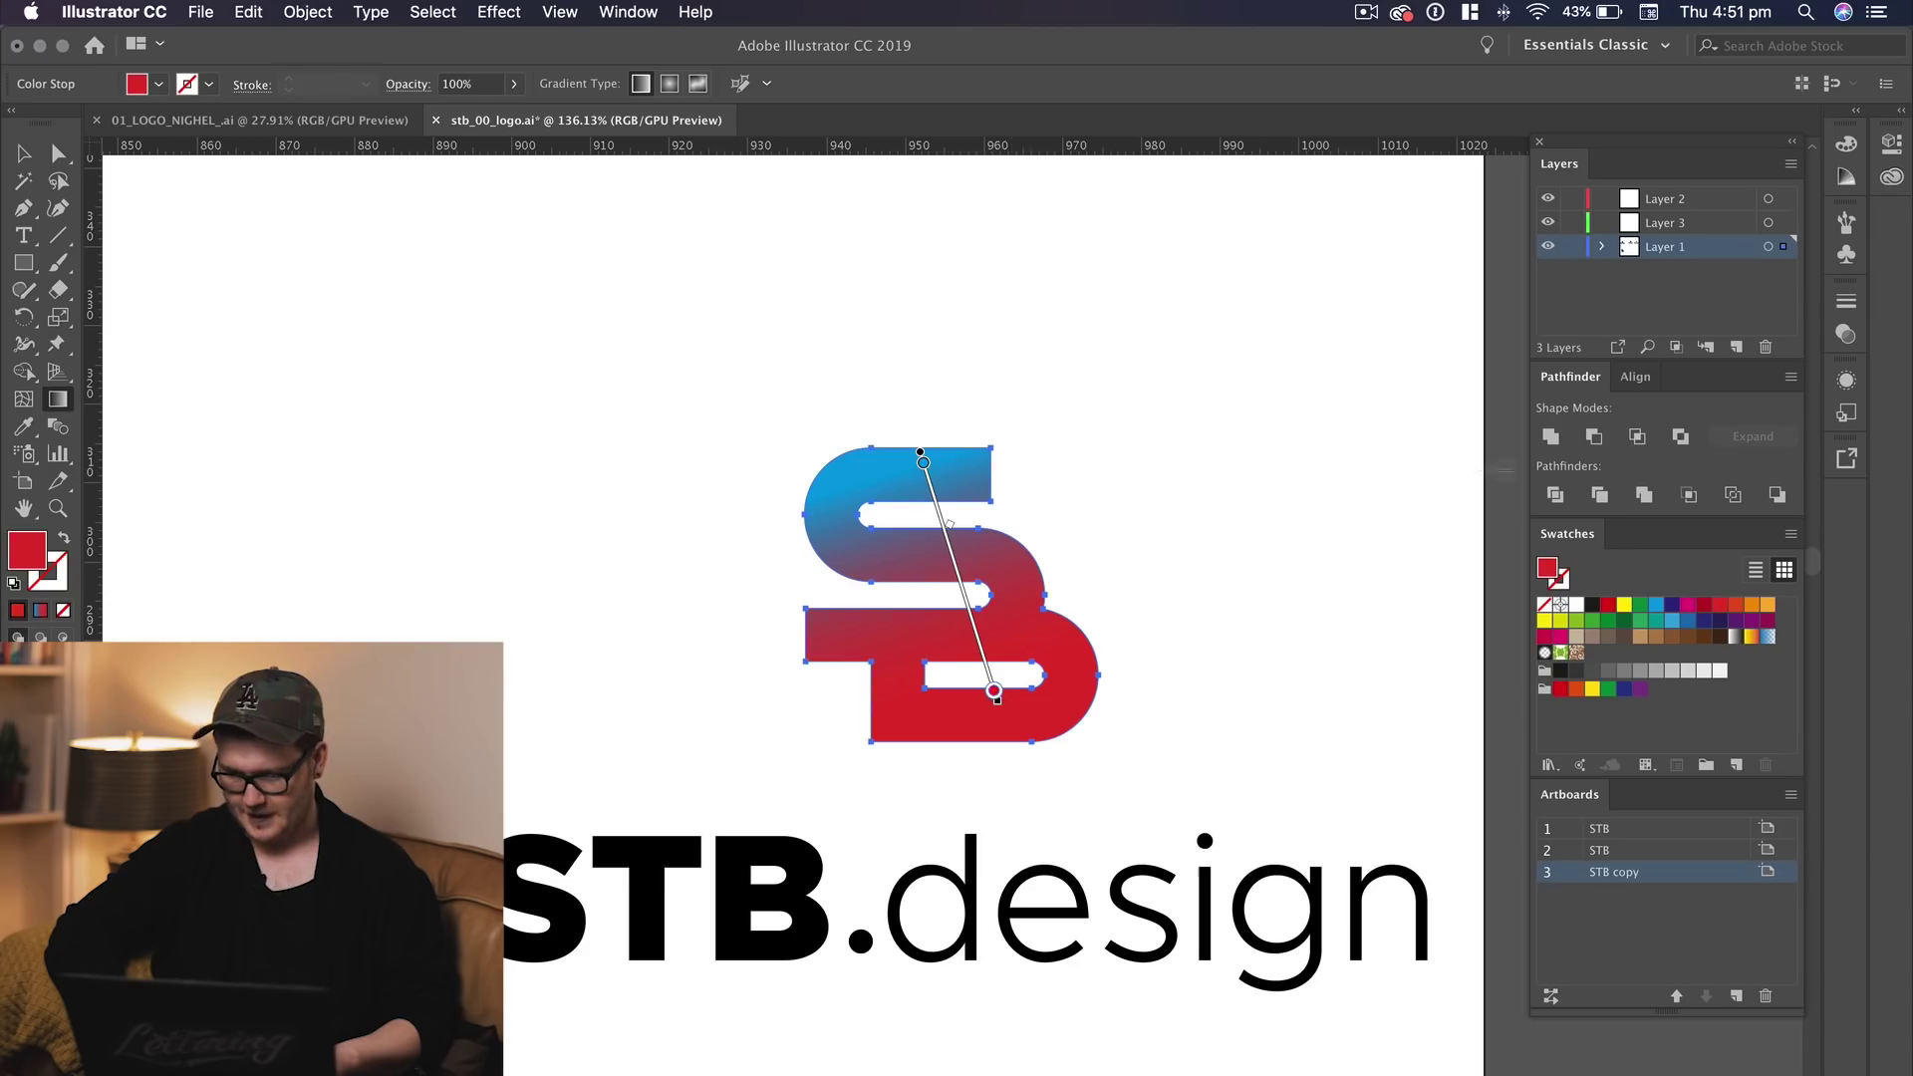
pyautogui.click(1689, 605)
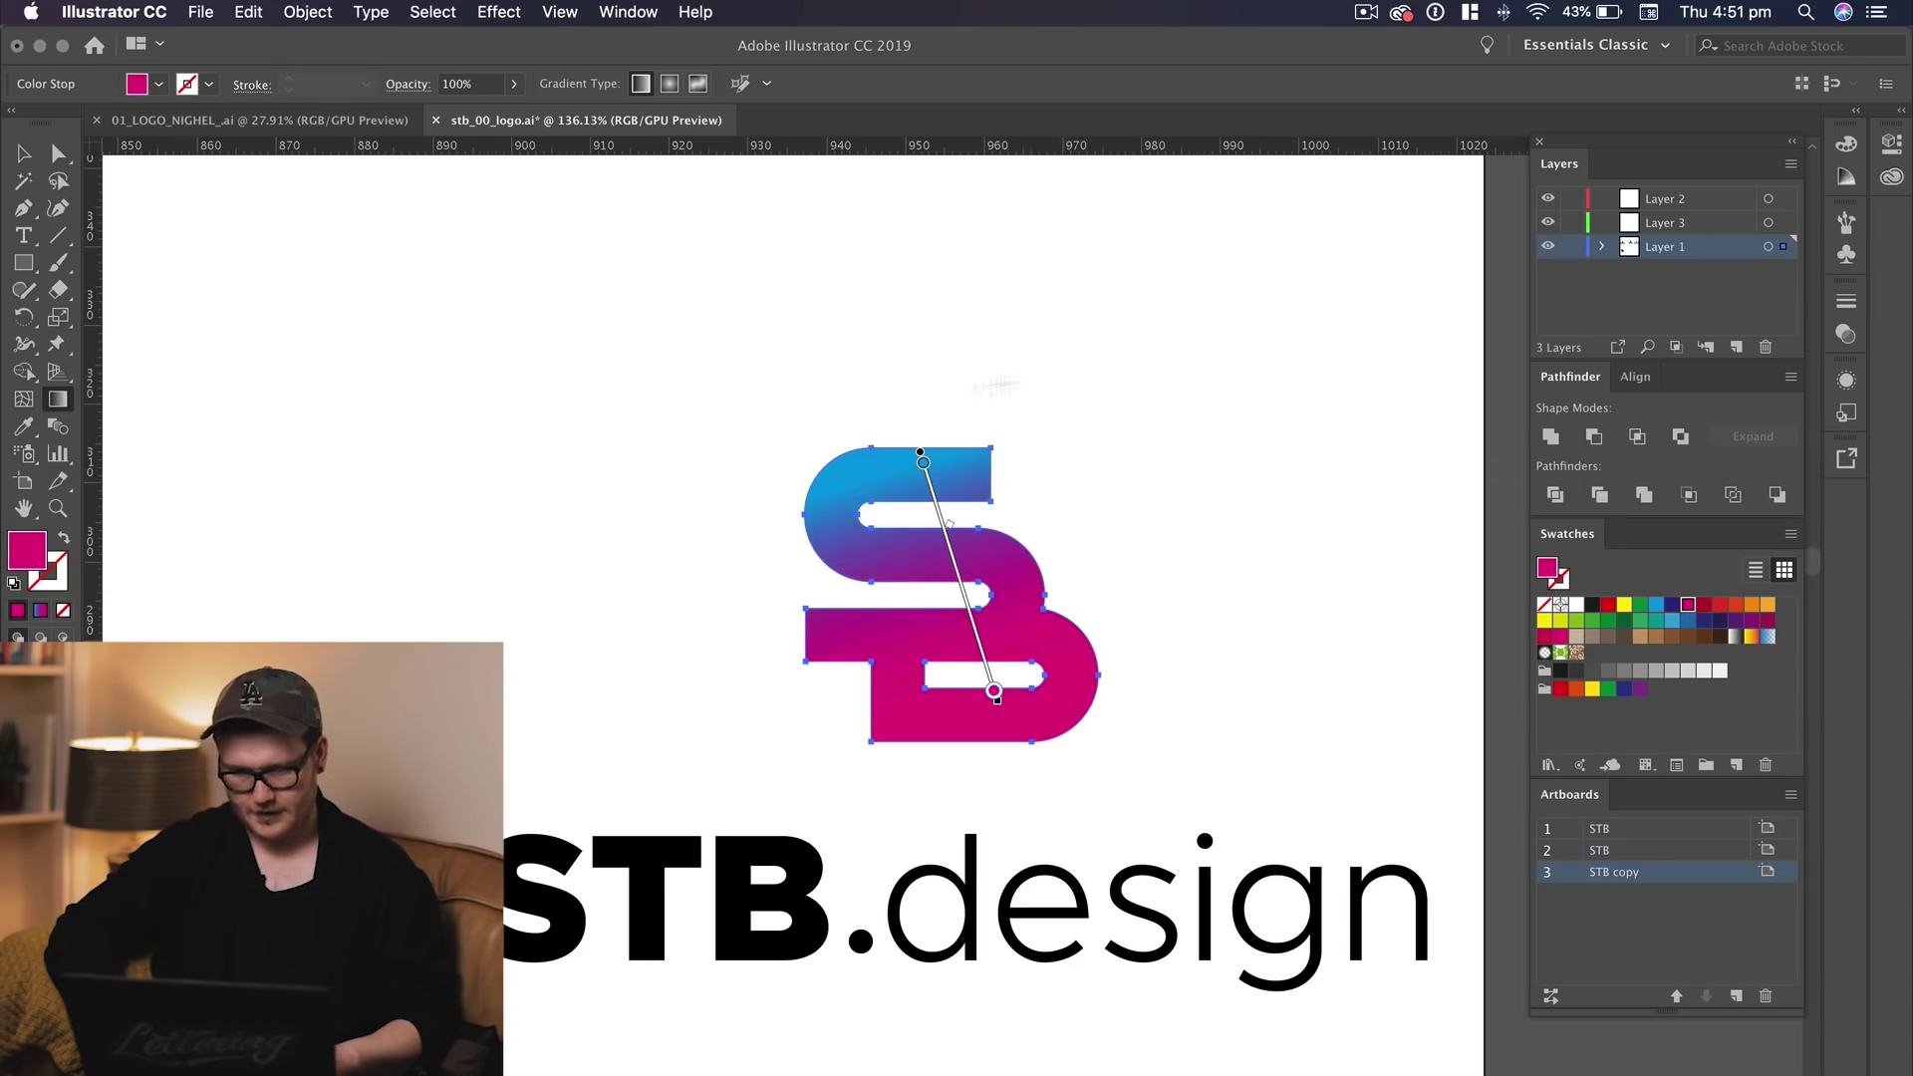
# Move the gradient SB mark straight down, slightly closer to the STB.design wordmark
pyautogui.moveTo(875, 477); pyautogui.dragTo(1151, 756)
pyautogui.press('v')
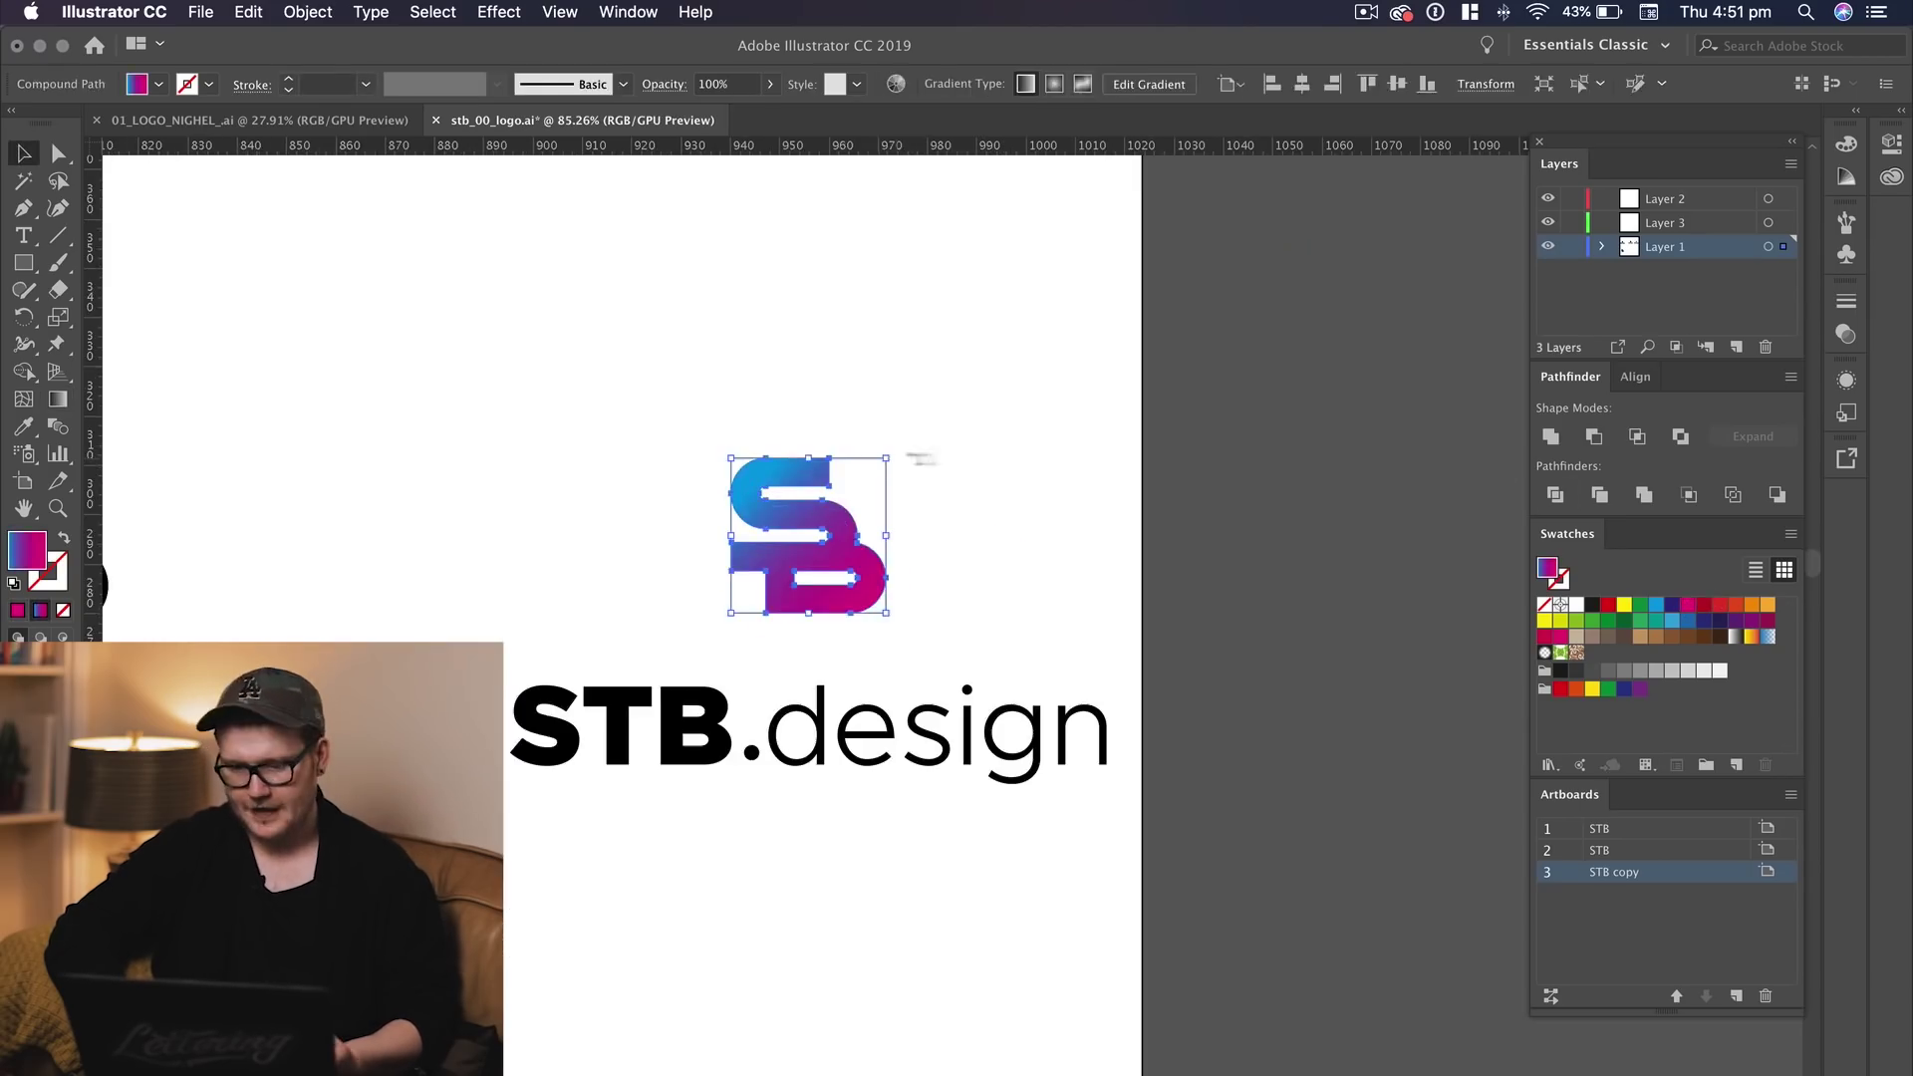
pyautogui.click(880, 534)
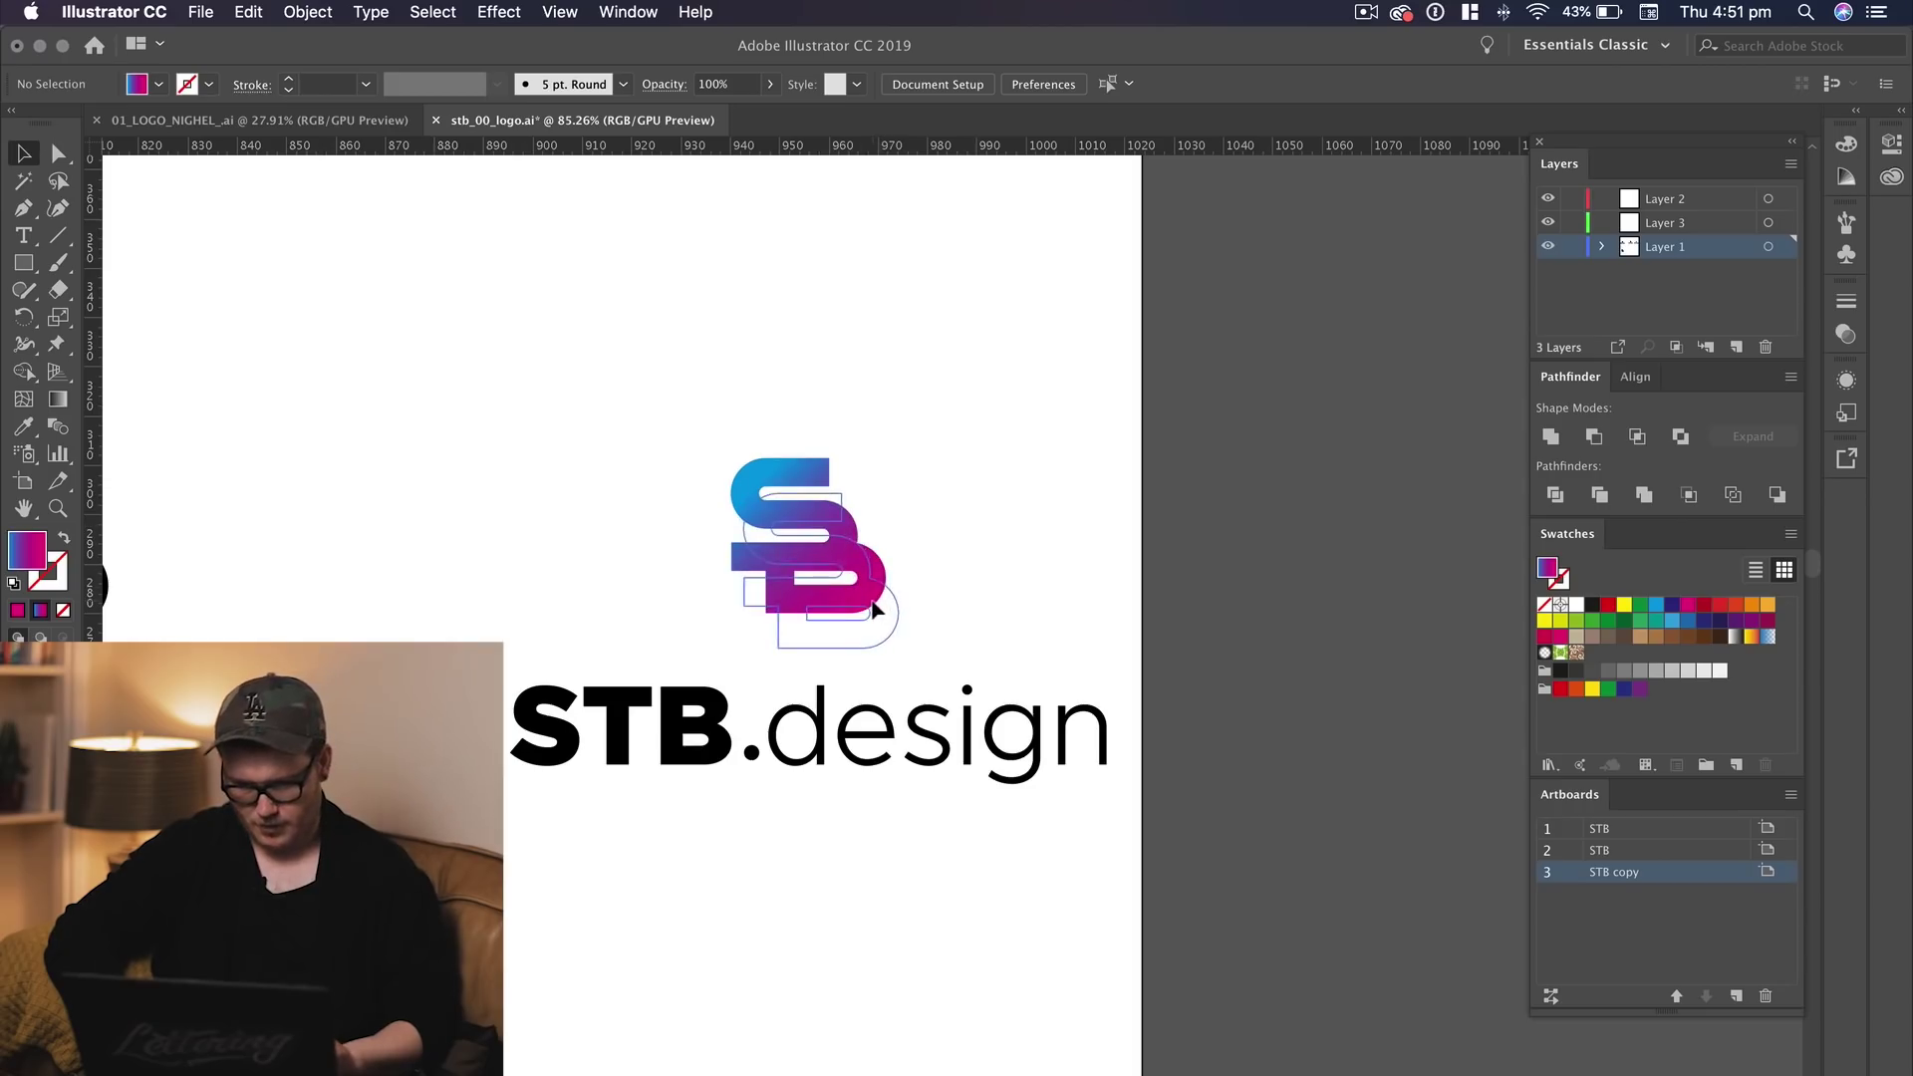
pyautogui.moveTo(874, 609); pyautogui.dragTo(875, 610)
pyautogui.click(1016, 598)
pyautogui.click(827, 570)
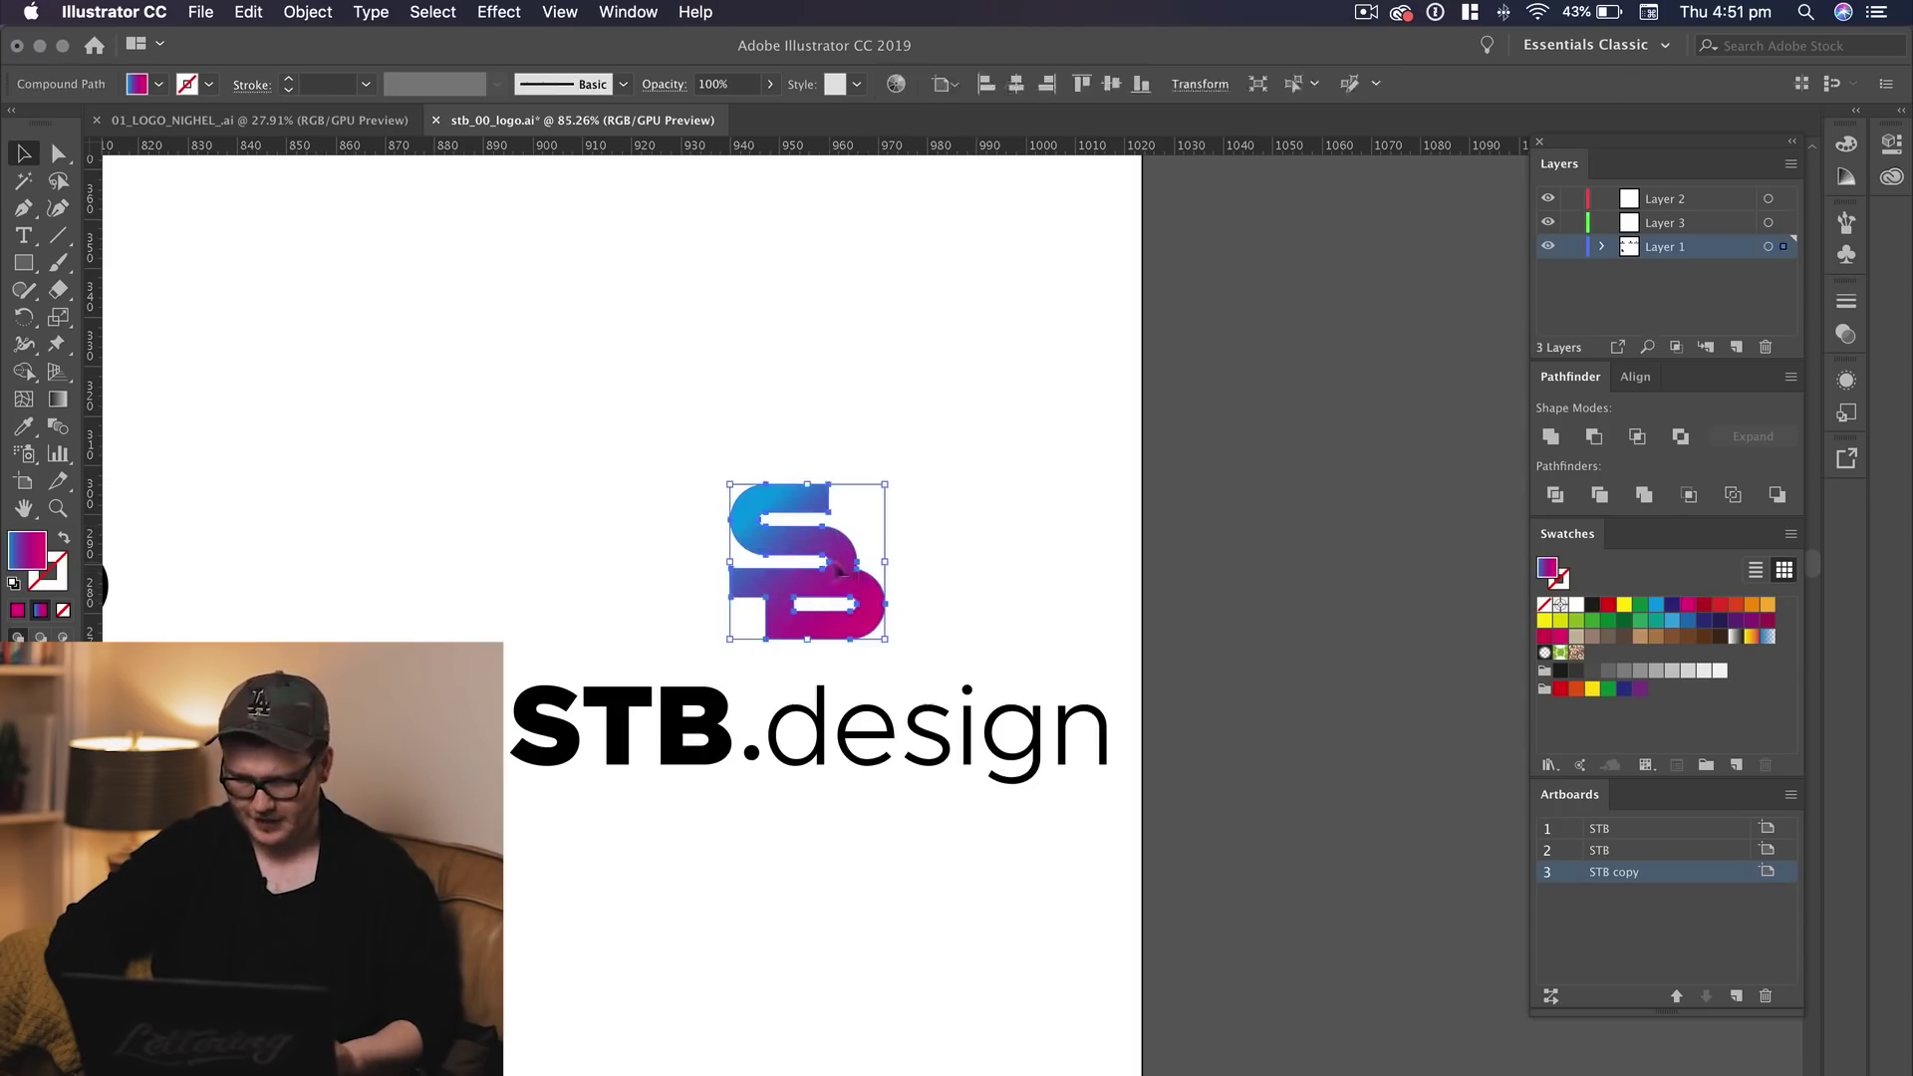
pyautogui.click(1218, 648)
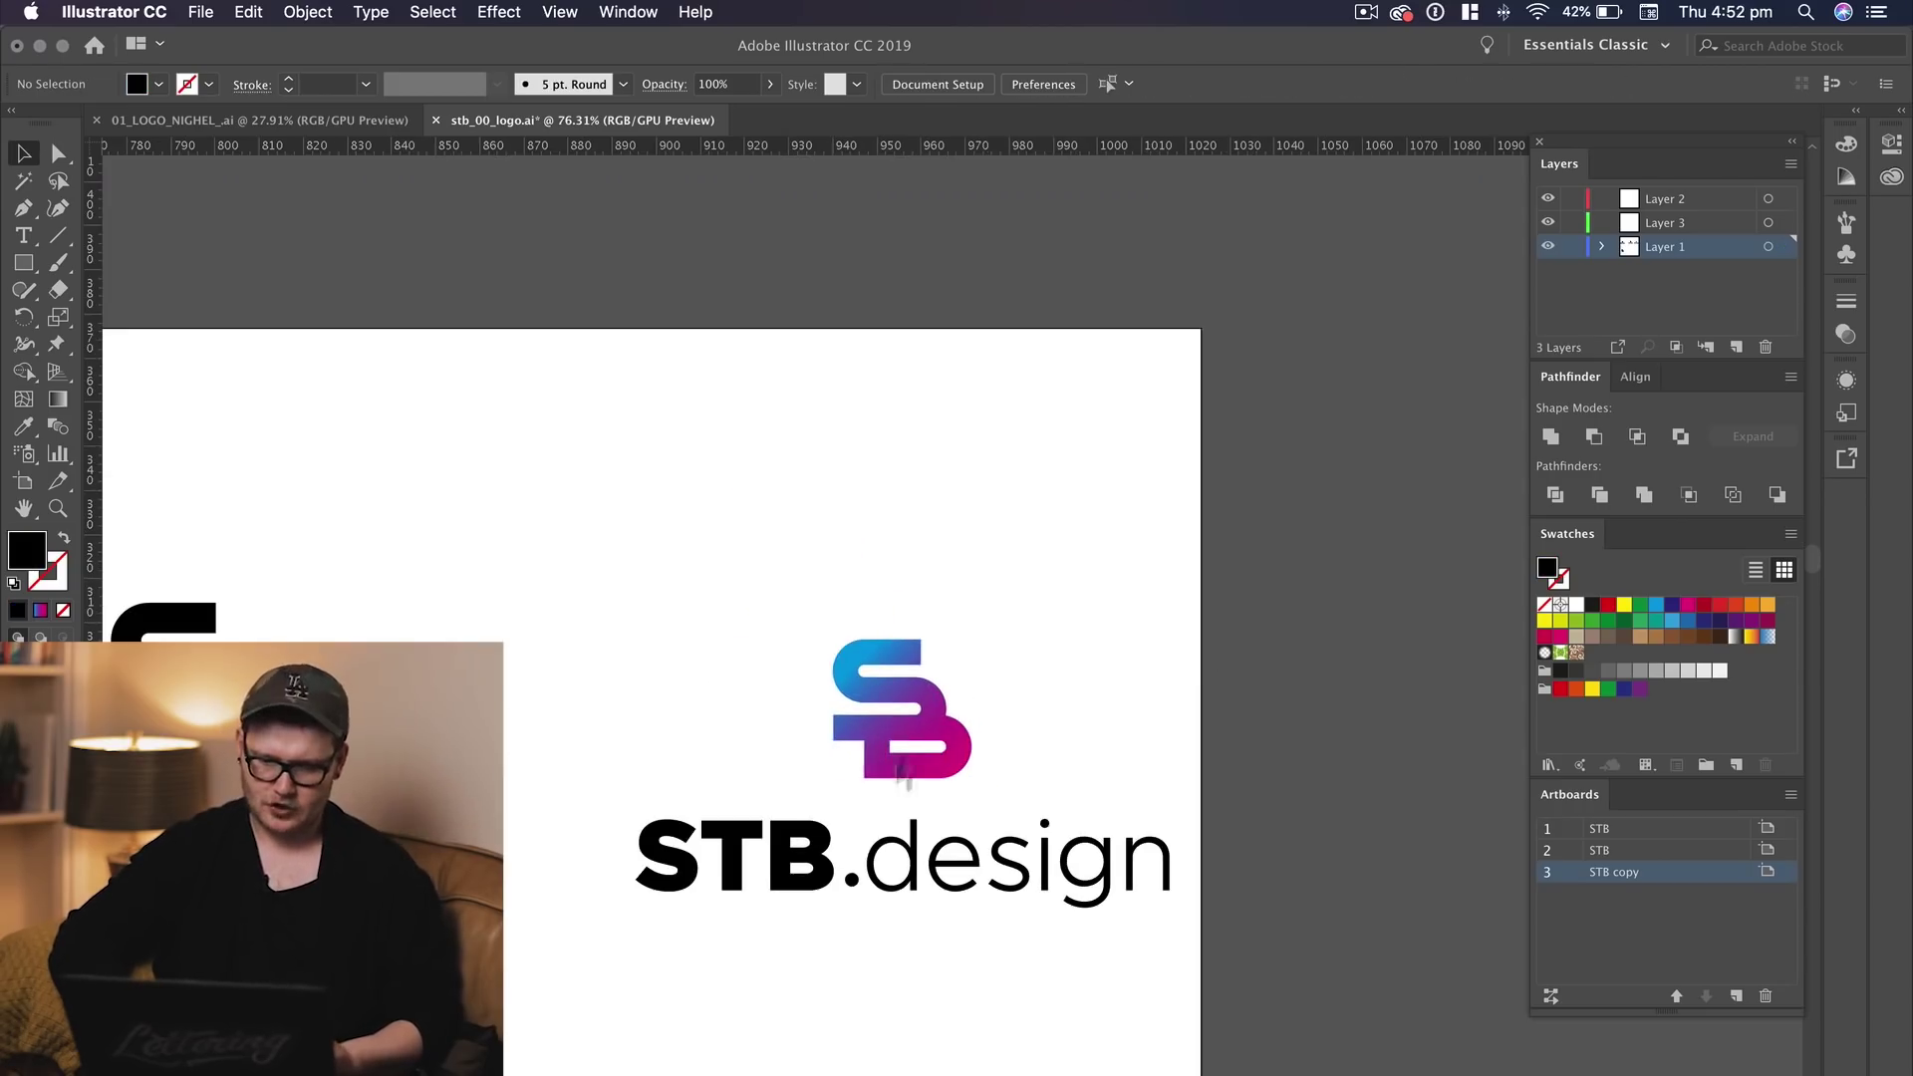
pyautogui.moveTo(901, 773); pyautogui.dragTo(703, 616)
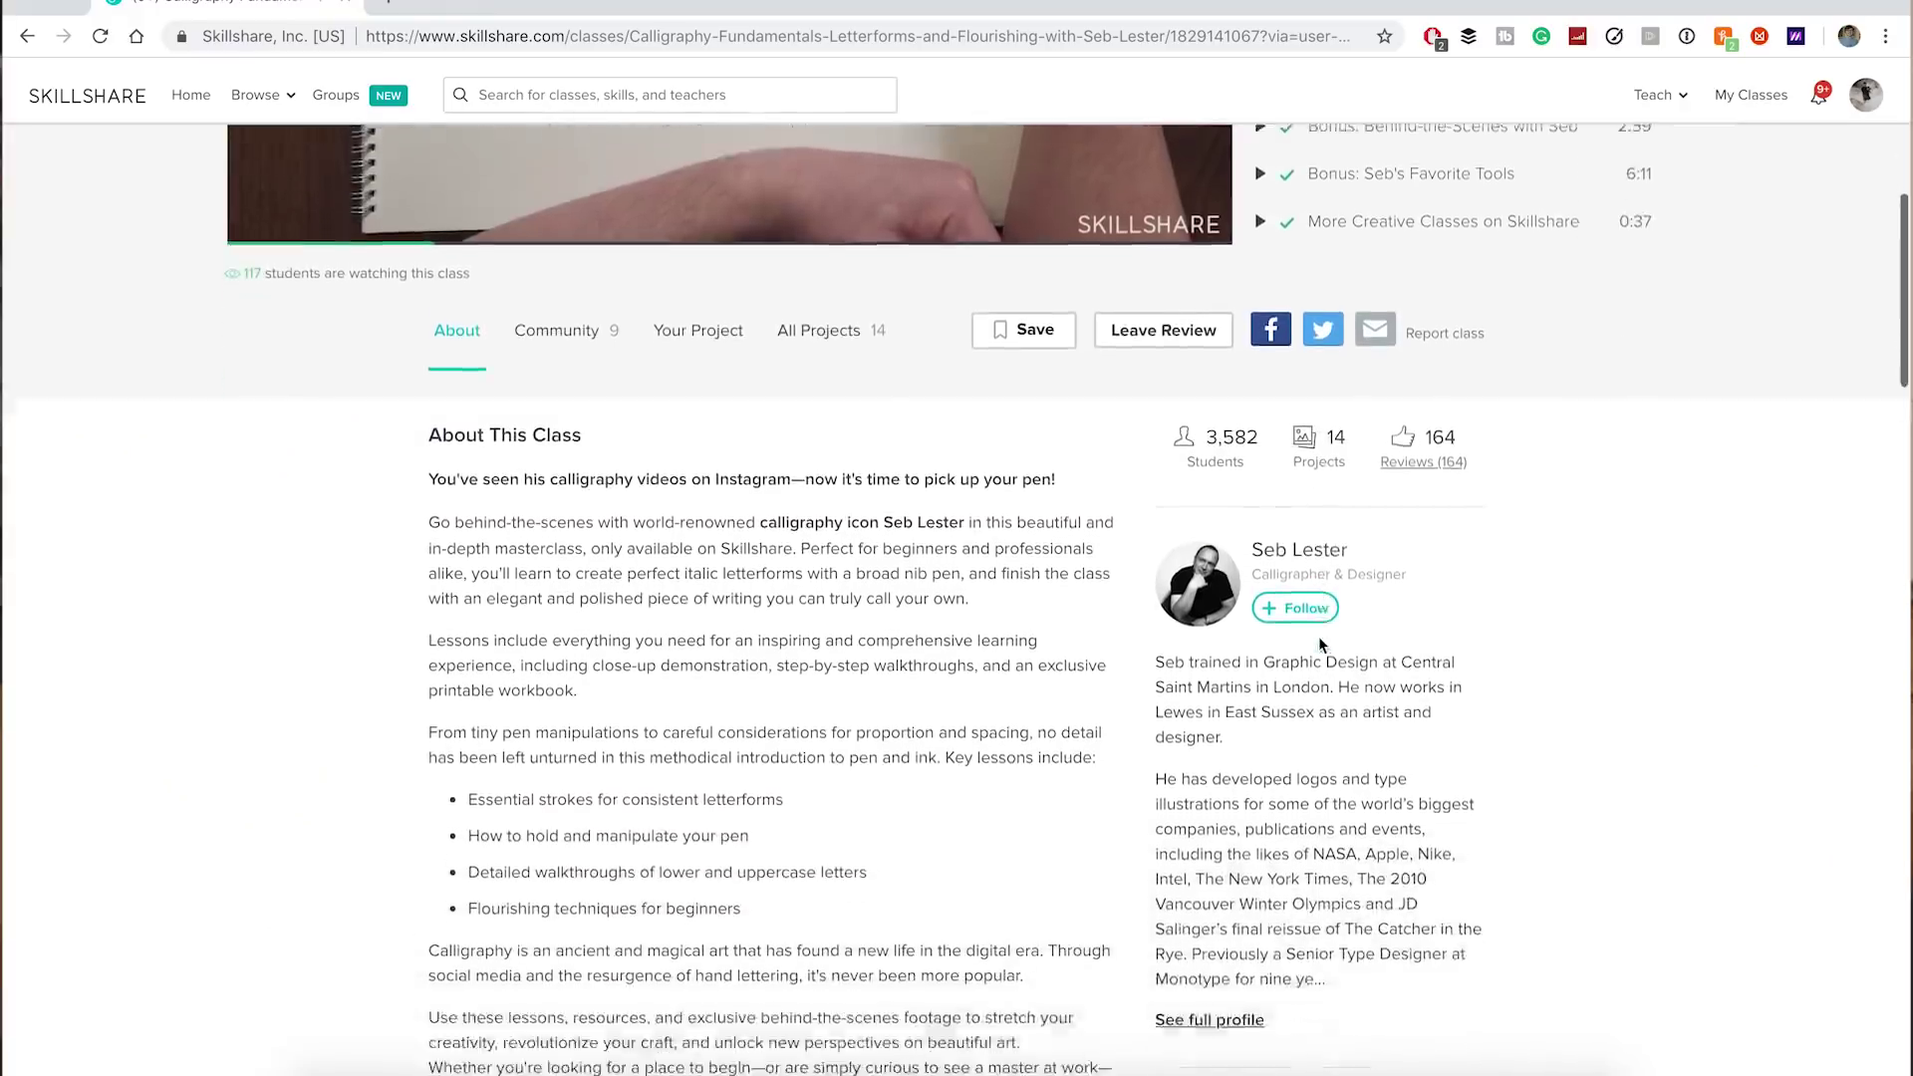
pyautogui.scroll(-5, 1320, 641)
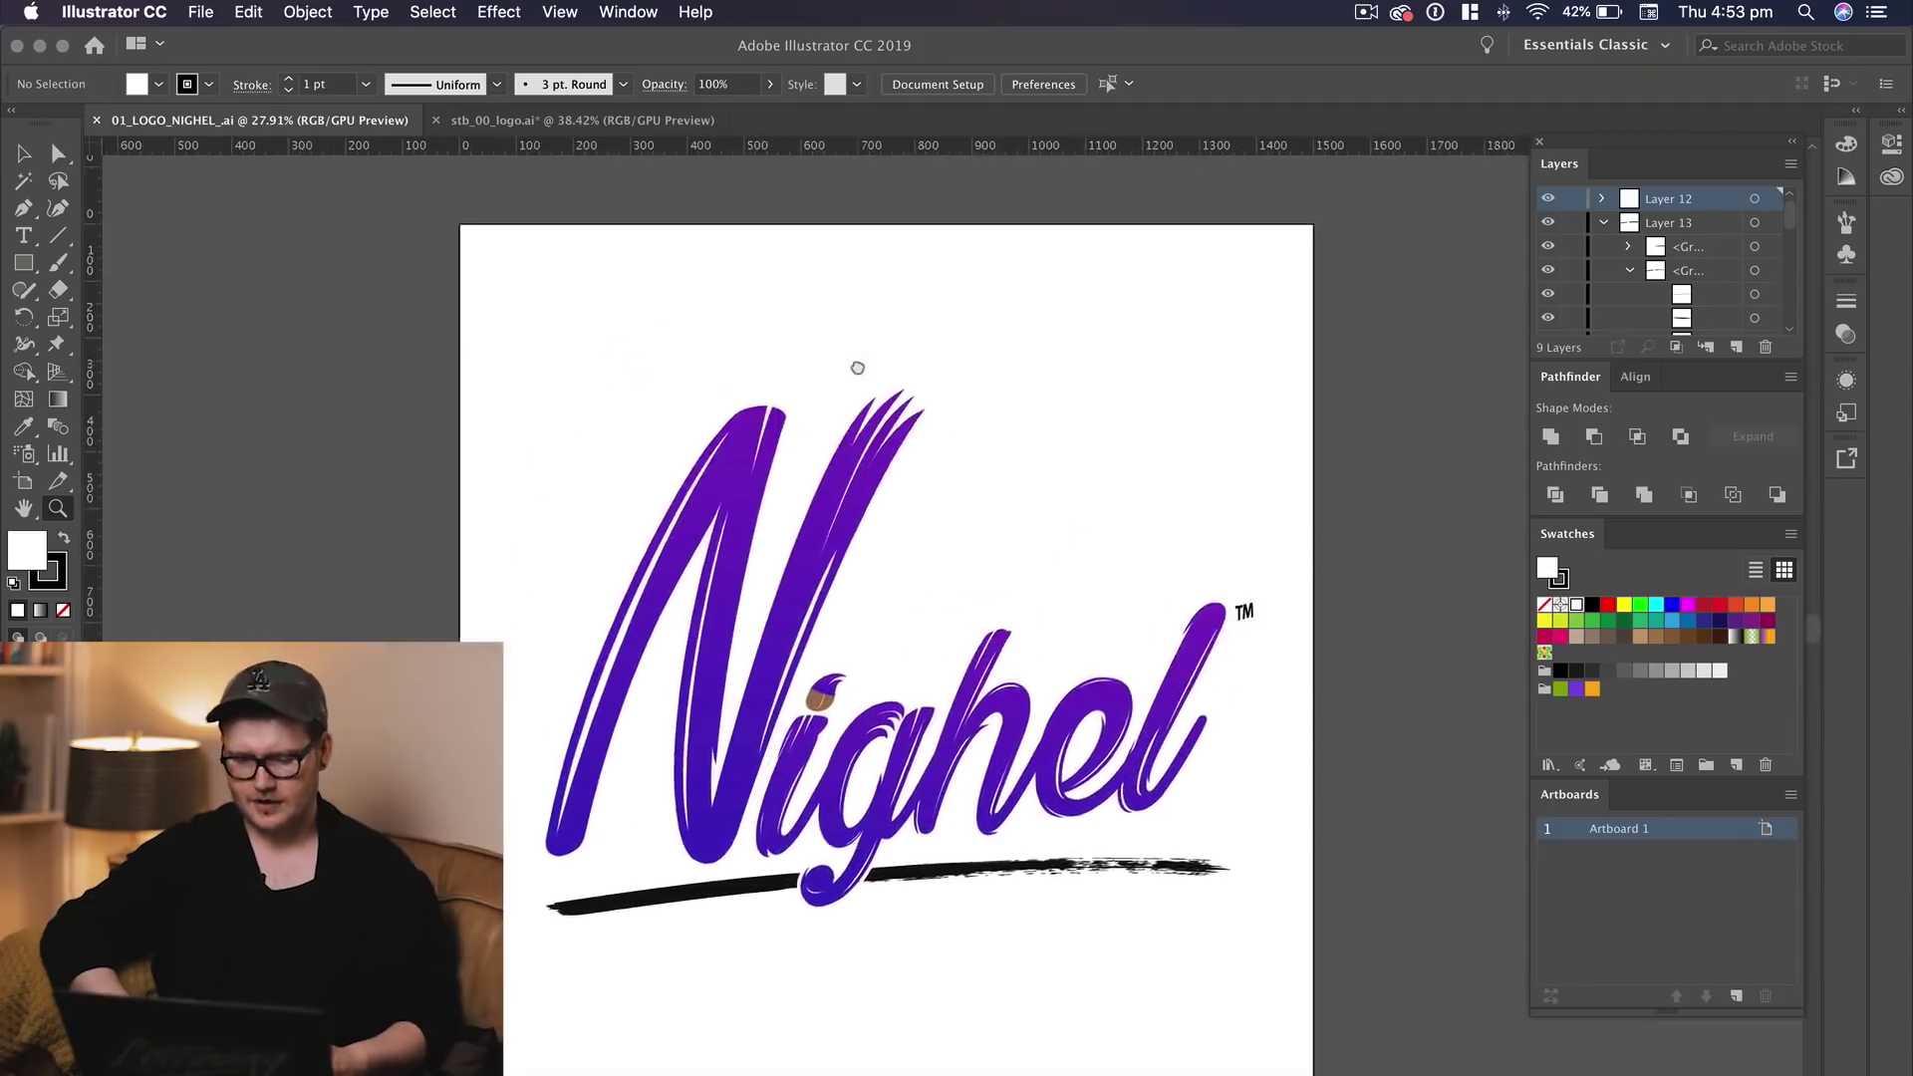
# In the 01_LOGO_NIGHEL_ document, duplicate the artboard with its logo artwork to the right of the original
pyautogui.moveTo(1068, 615); pyautogui.dragTo(1067, 575)
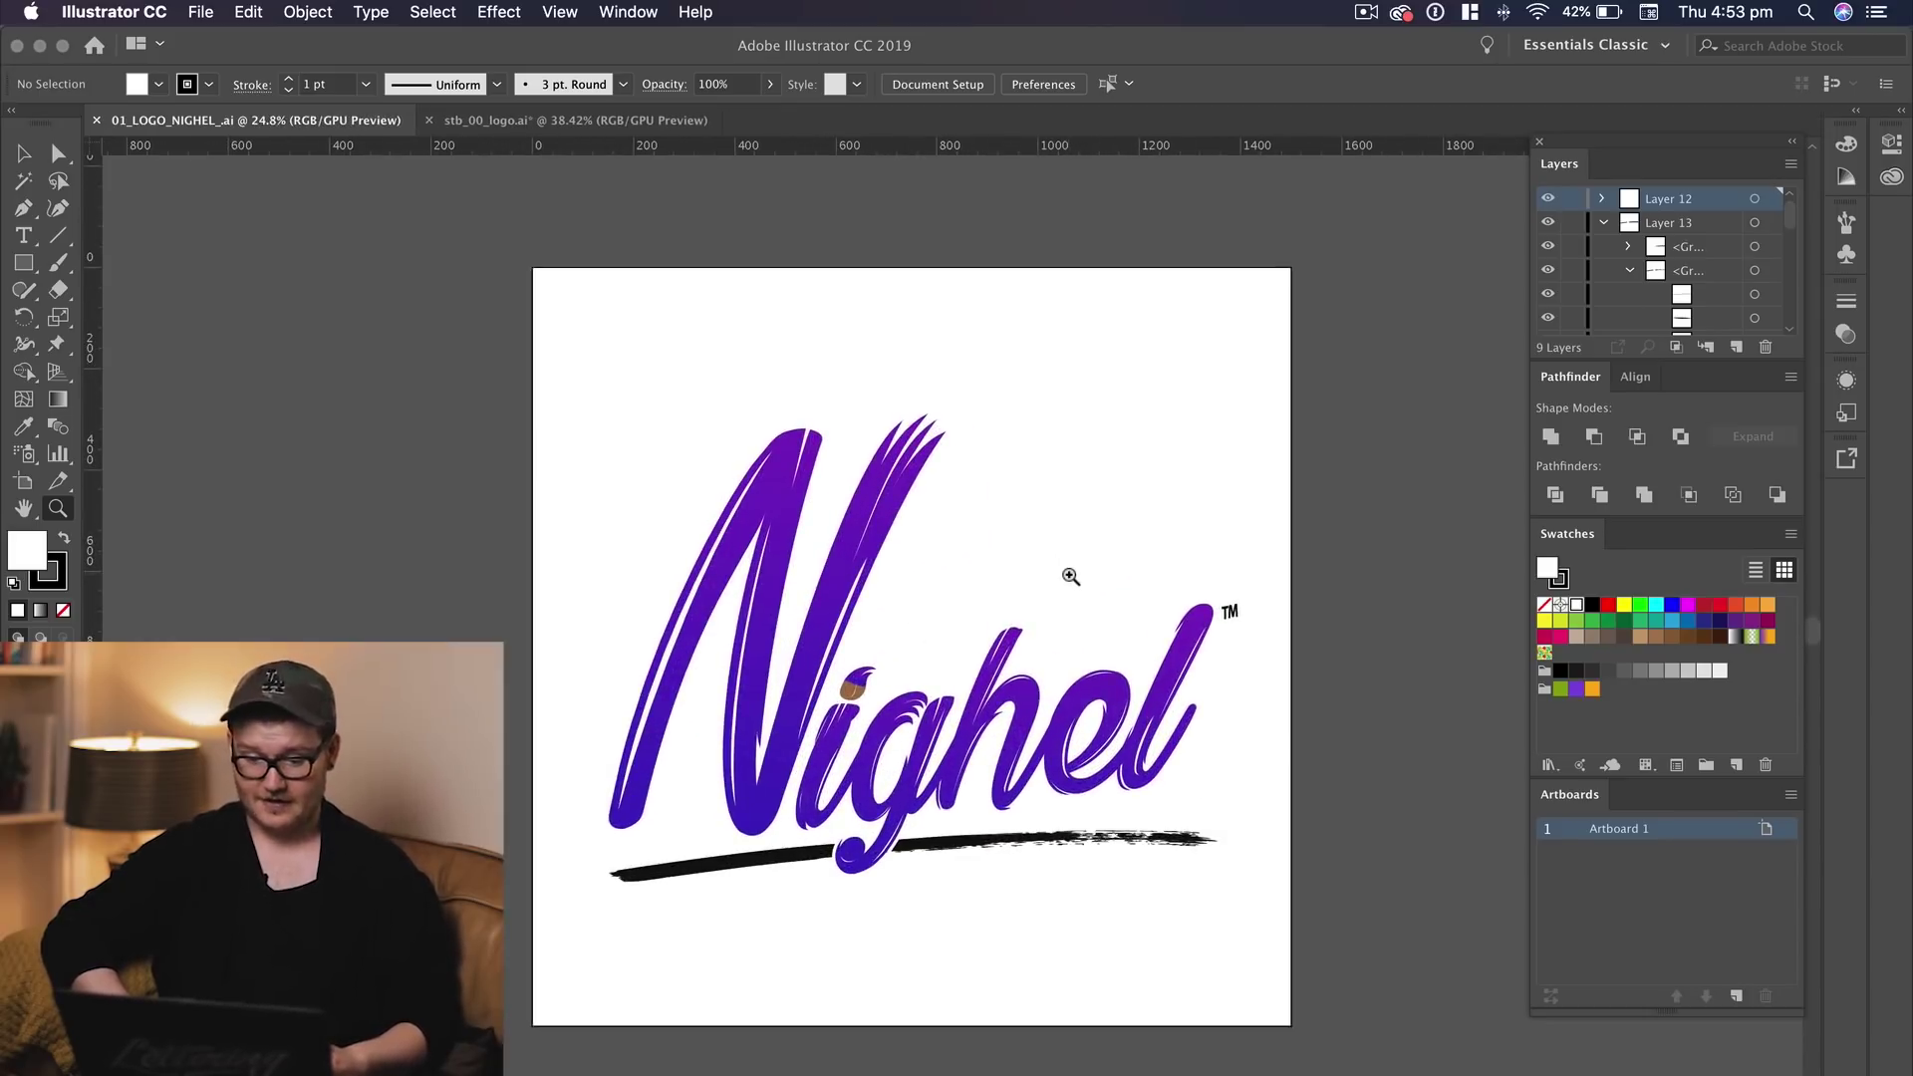
pyautogui.moveTo(1071, 576); pyautogui.dragTo(1103, 429)
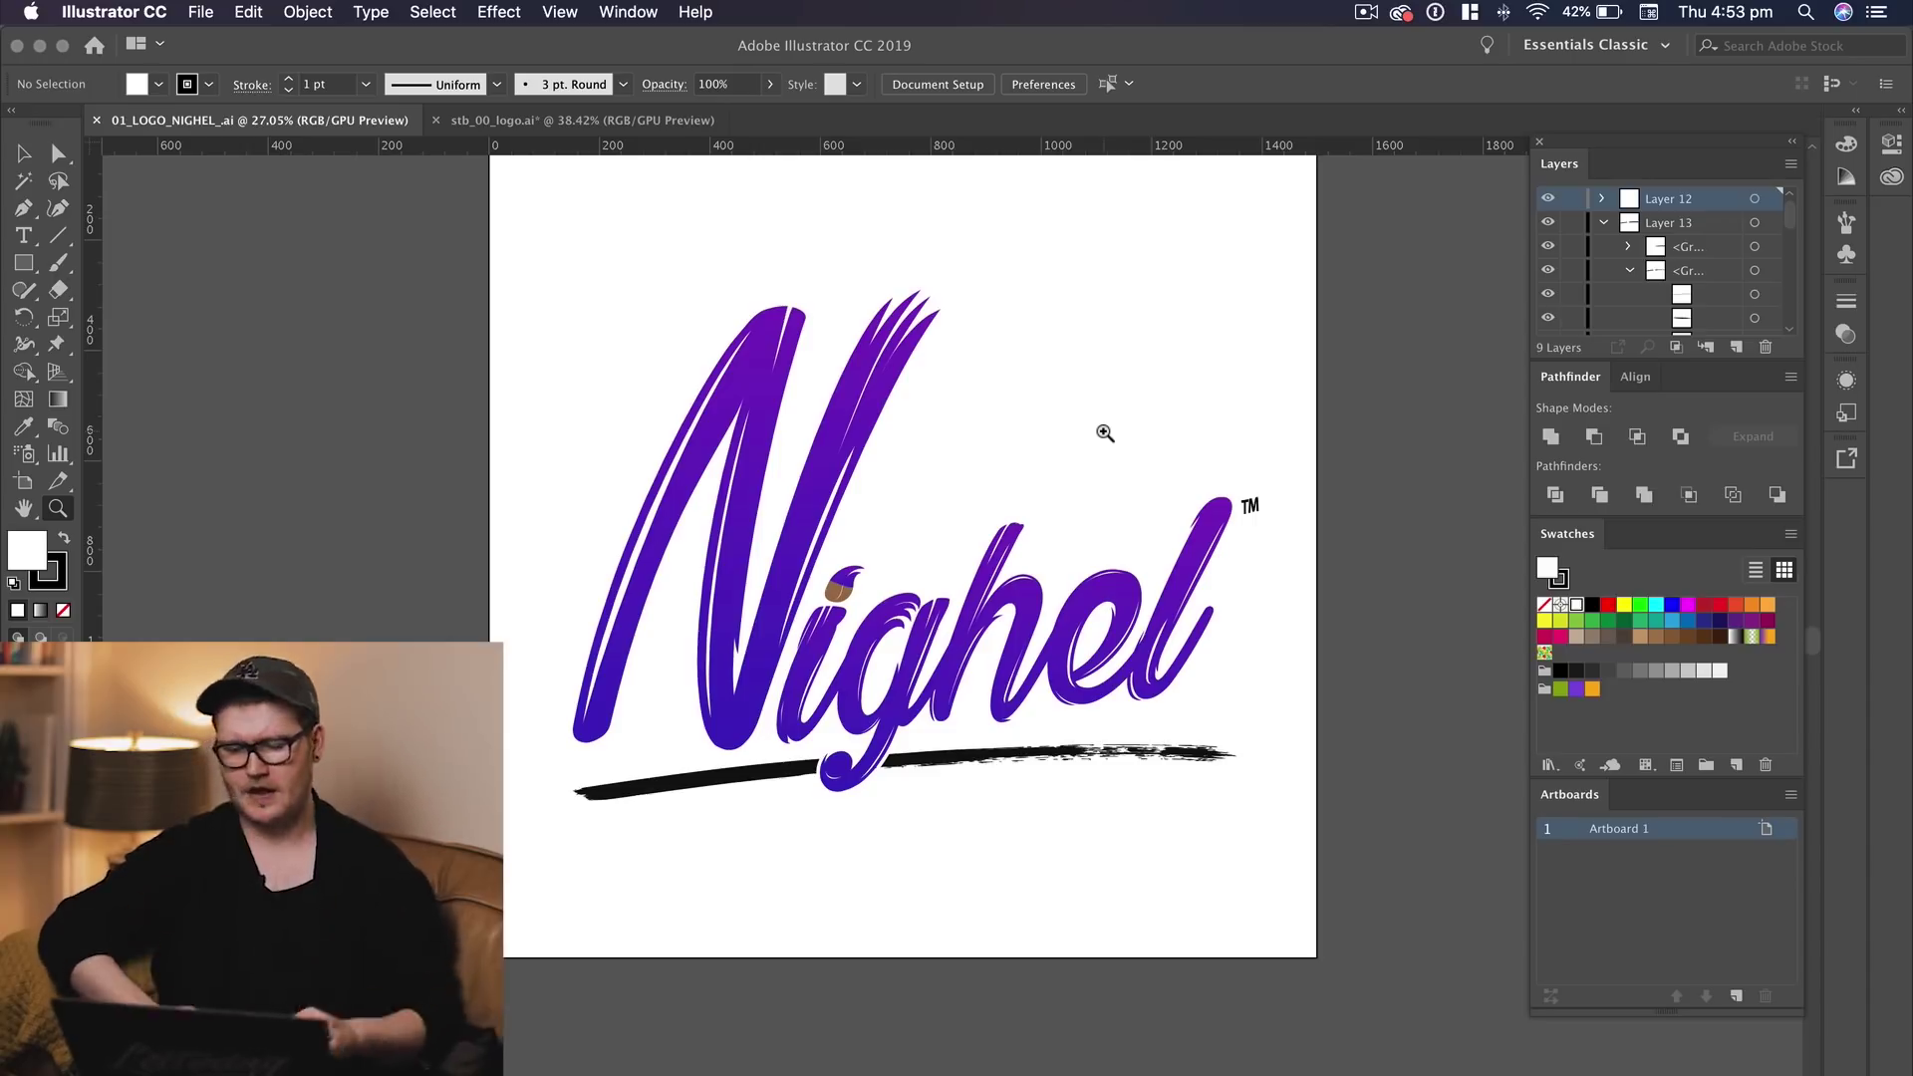
pyautogui.moveTo(975, 406); pyautogui.dragTo(734, 386)
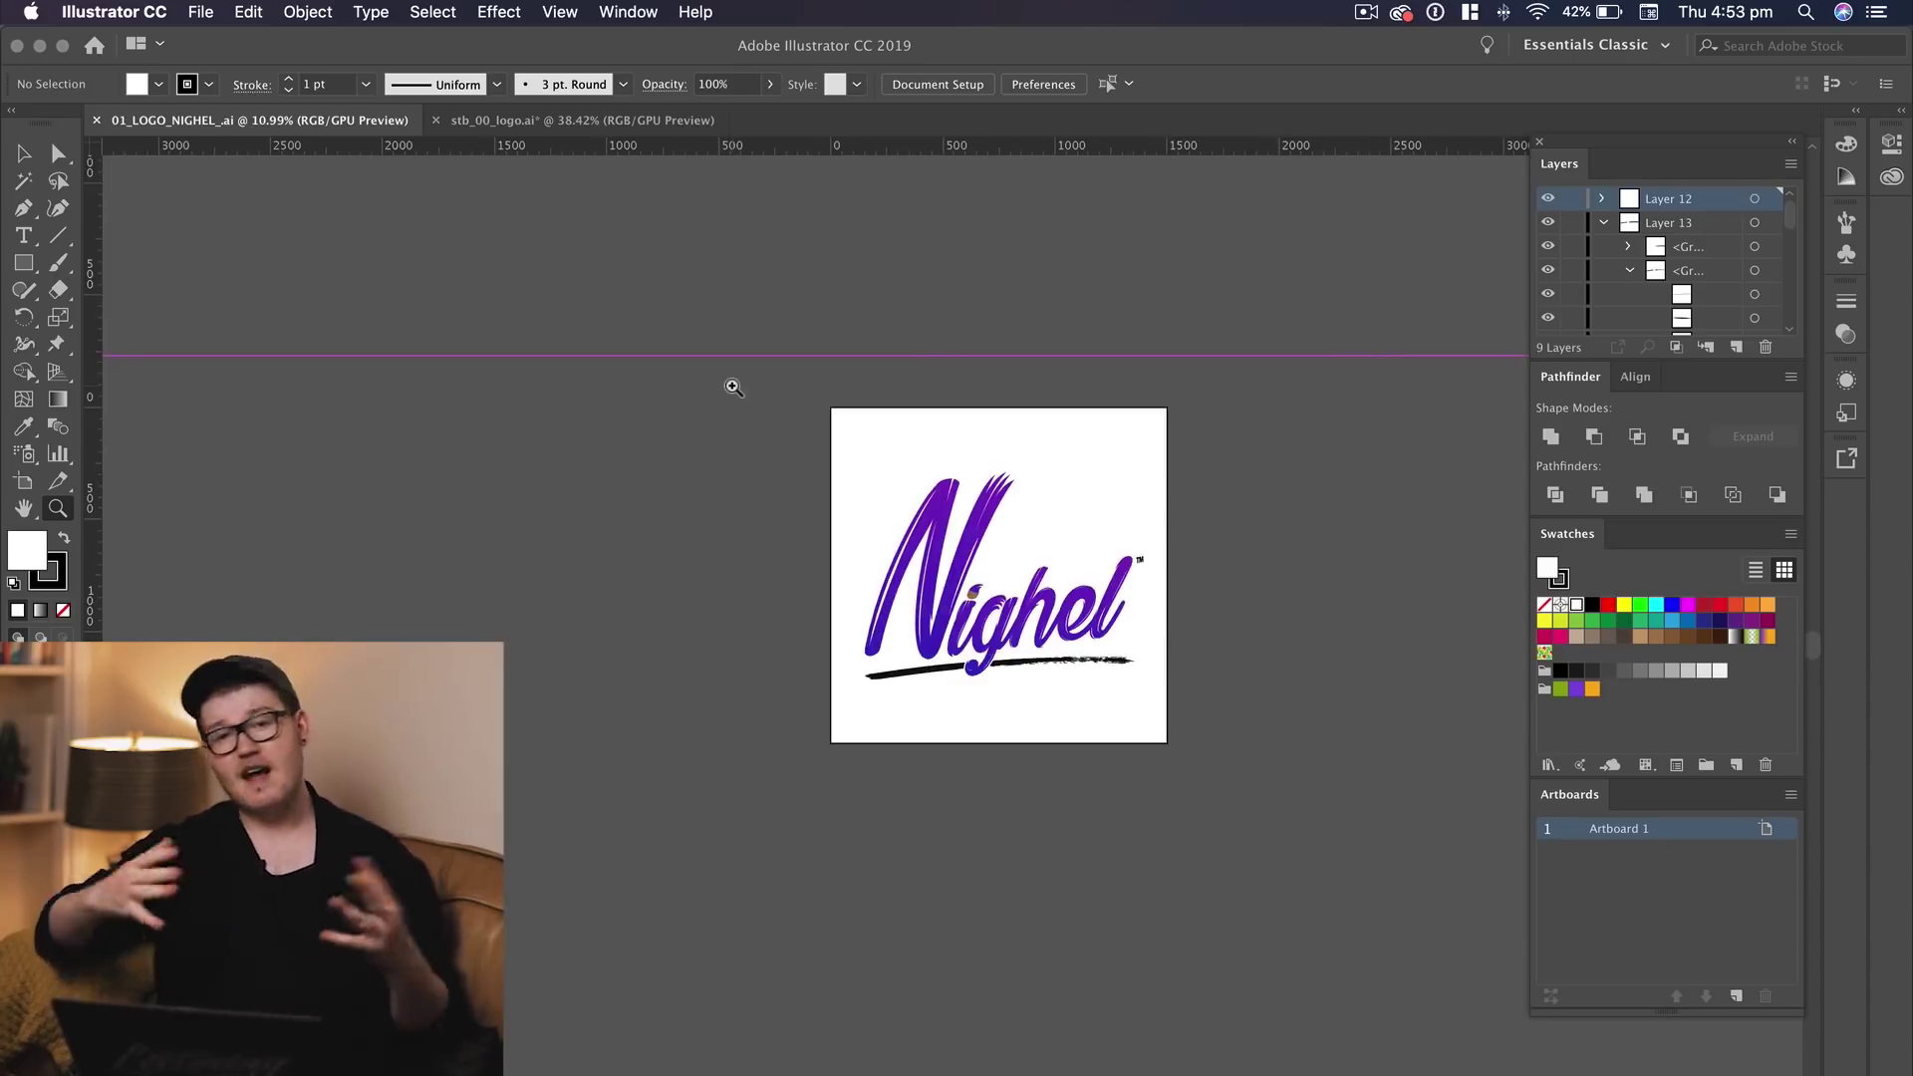
pyautogui.moveTo(964, 539); pyautogui.dragTo(1645, 505)
pyautogui.hotkey('shift', 'o')
pyautogui.moveTo(1246, 569); pyautogui.dragTo(547, 735)
pyautogui.press('v')
# Delete the TM symbol from the Nighel logo on the duplicated artboard
pyautogui.press('z')
pyautogui.moveTo(1154, 686); pyautogui.dragTo(1414, 717)
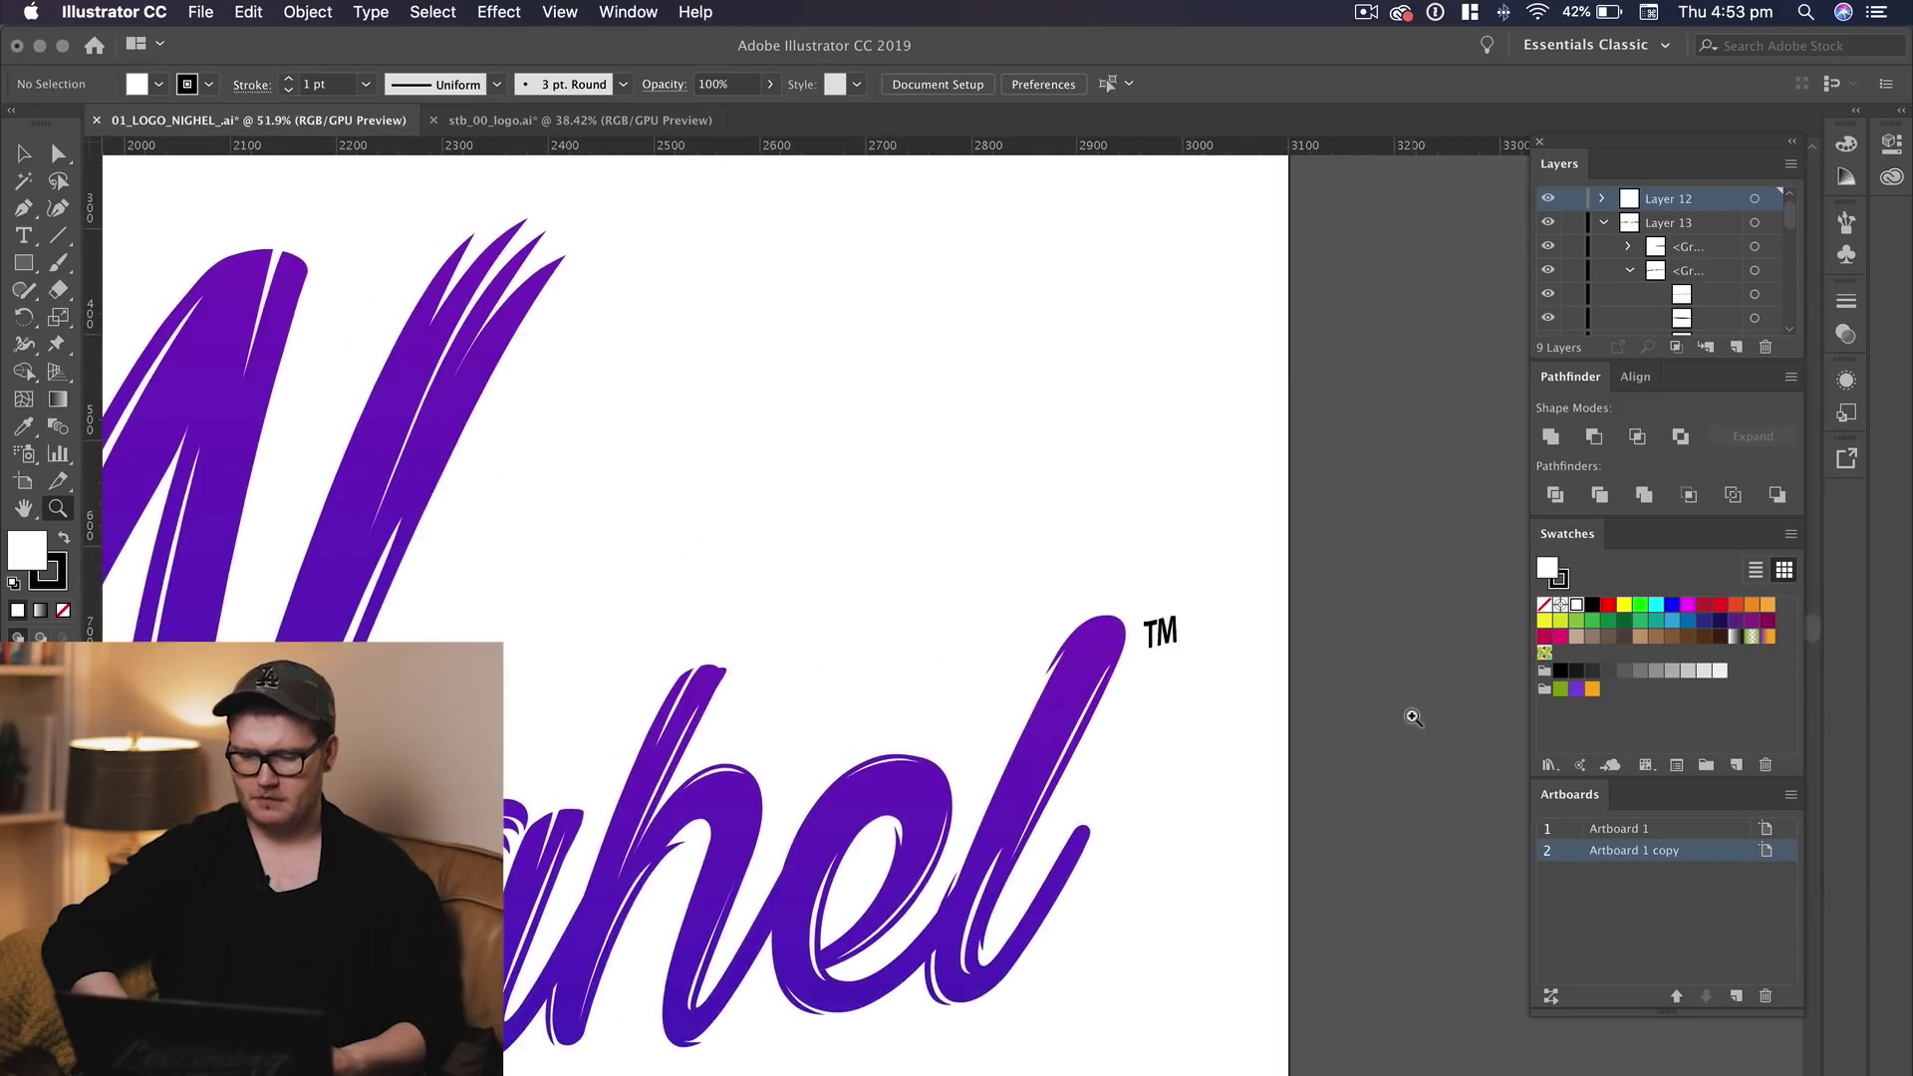
pyautogui.click(1162, 638)
pyautogui.press('BackSpace')
pyautogui.press('z')
pyautogui.moveTo(1086, 674); pyautogui.dragTo(1006, 698)
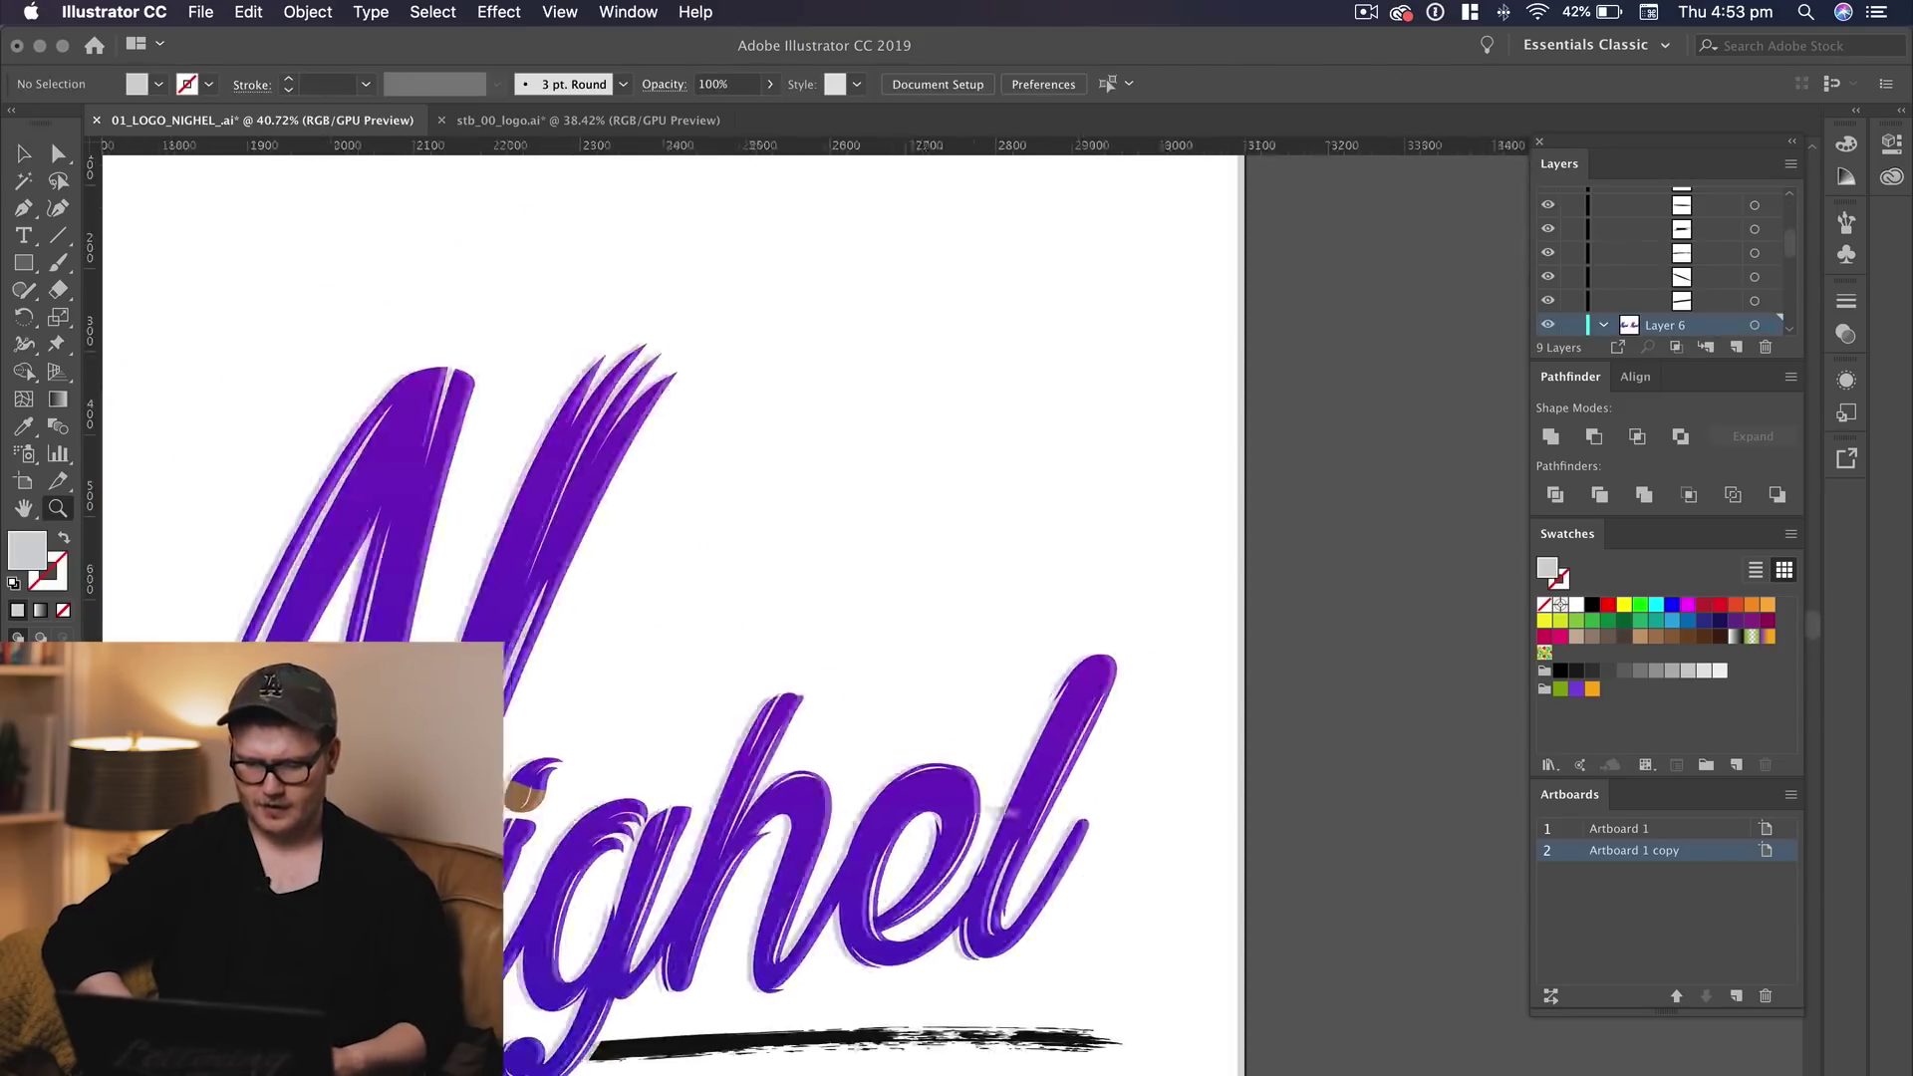
# Recolor the brush-shaped dot over the i with the purple gradient sampled from the lettering
pyautogui.moveTo(979, 784); pyautogui.dragTo(1200, 614)
pyautogui.keyDown('super'); pyautogui.click(777, 608); pyautogui.keyUp('super')
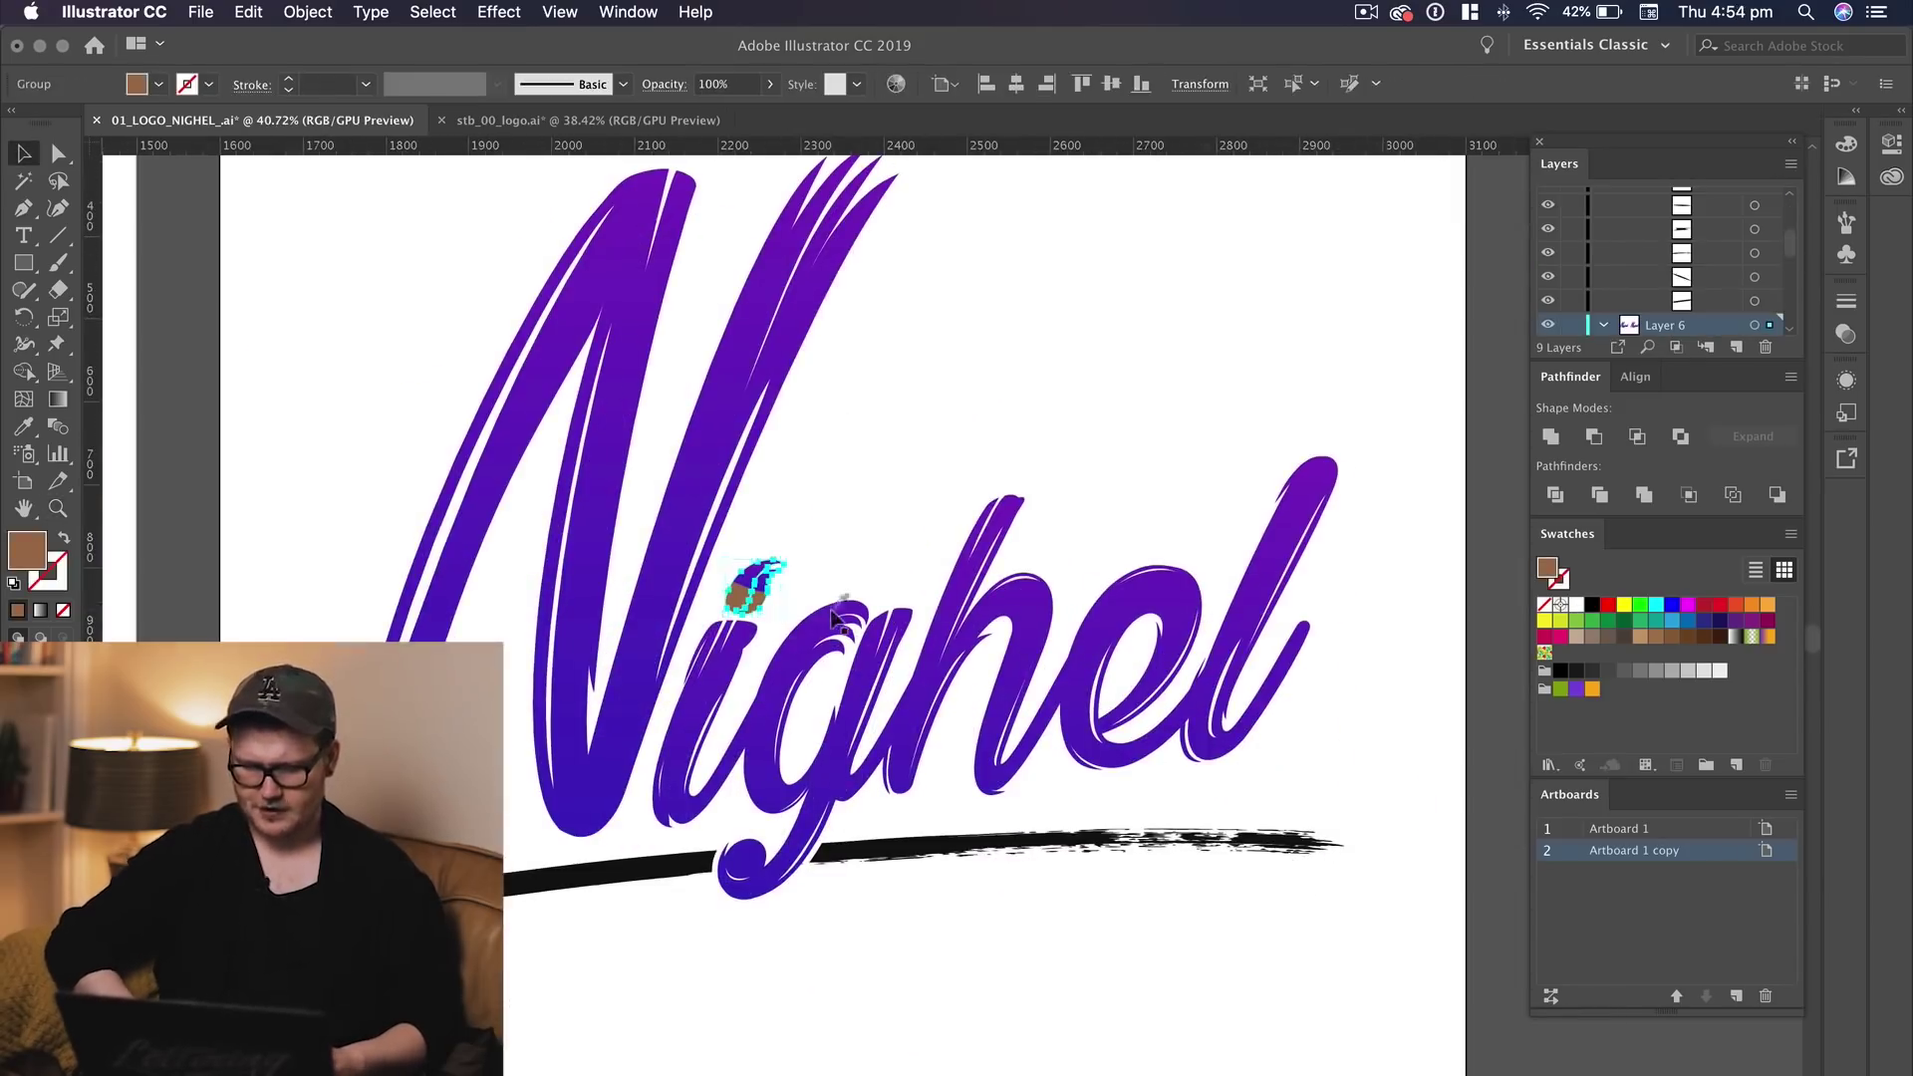
pyautogui.press('i')
pyautogui.click(967, 603)
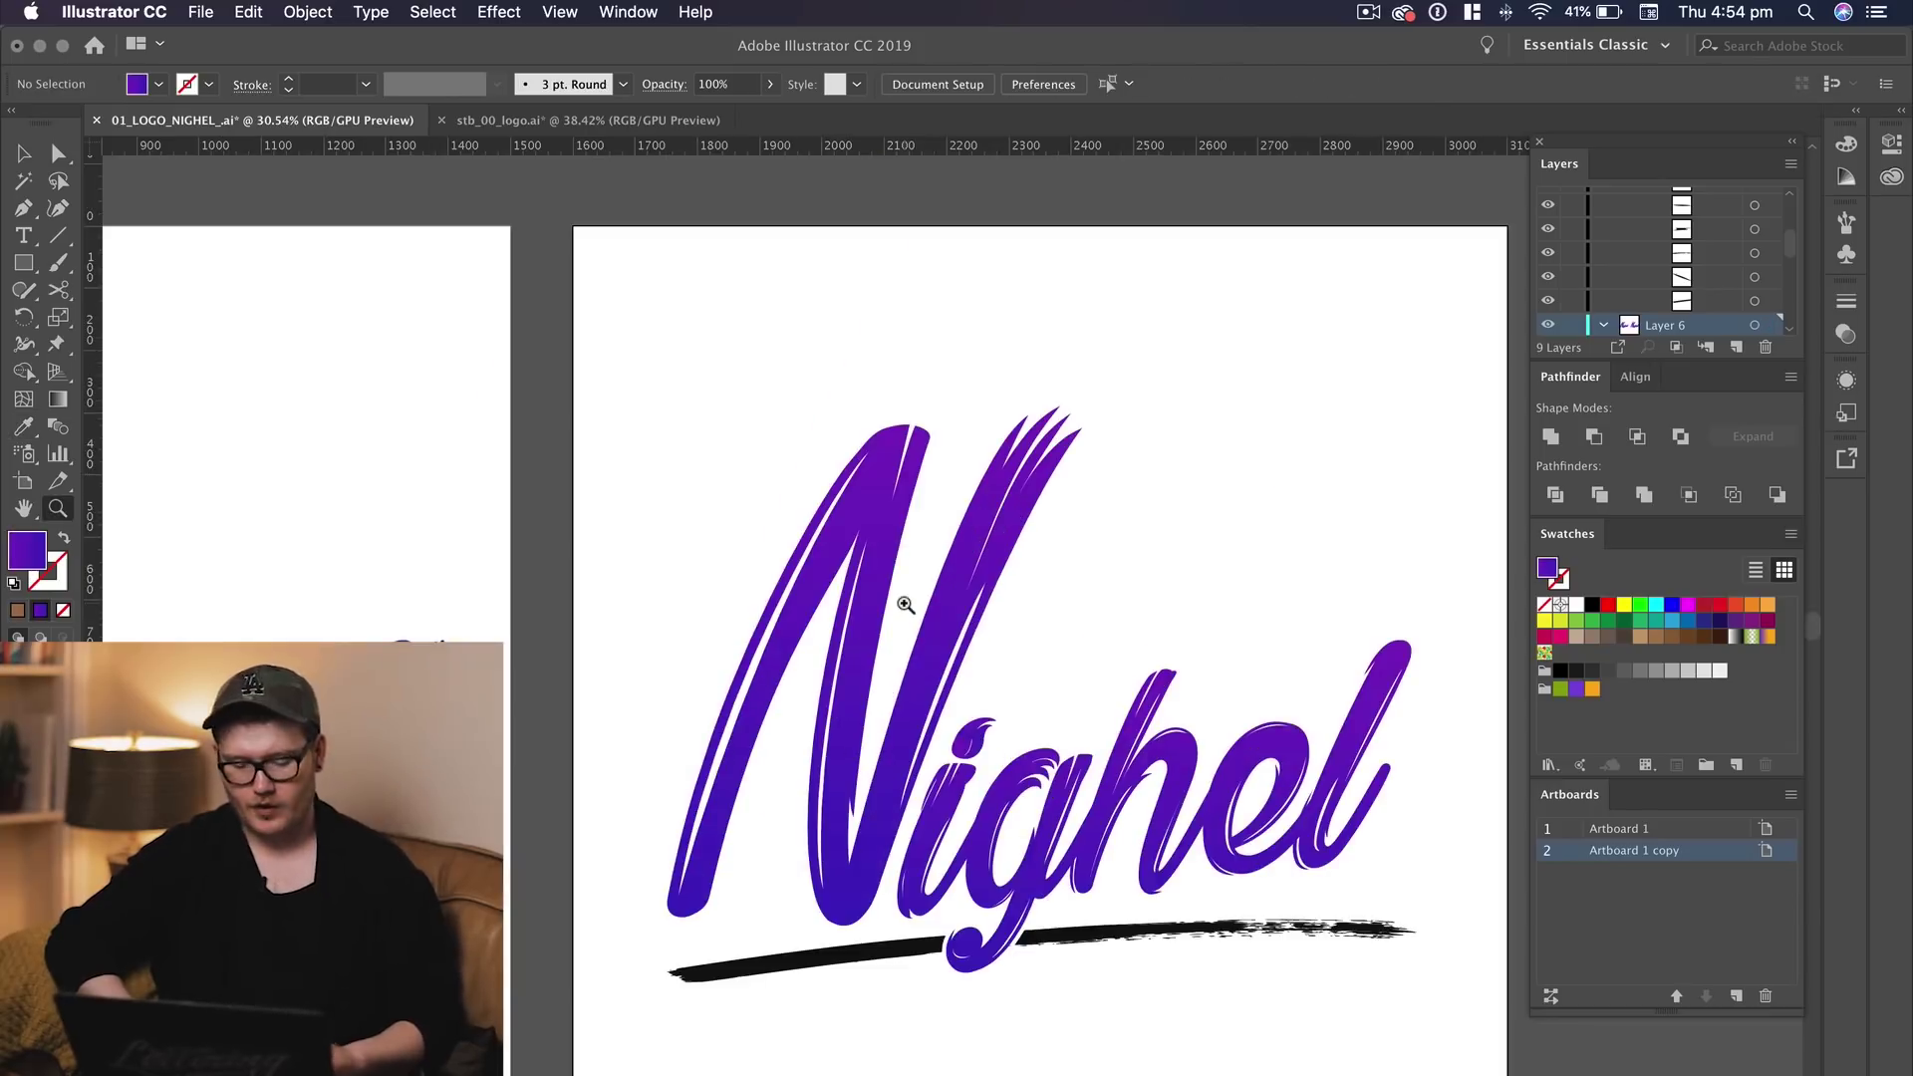
# Isolate the copied logo's lettering group, scale the N down proportionally and move it closer to the i
pyautogui.moveTo(1131, 735); pyautogui.dragTo(1184, 613)
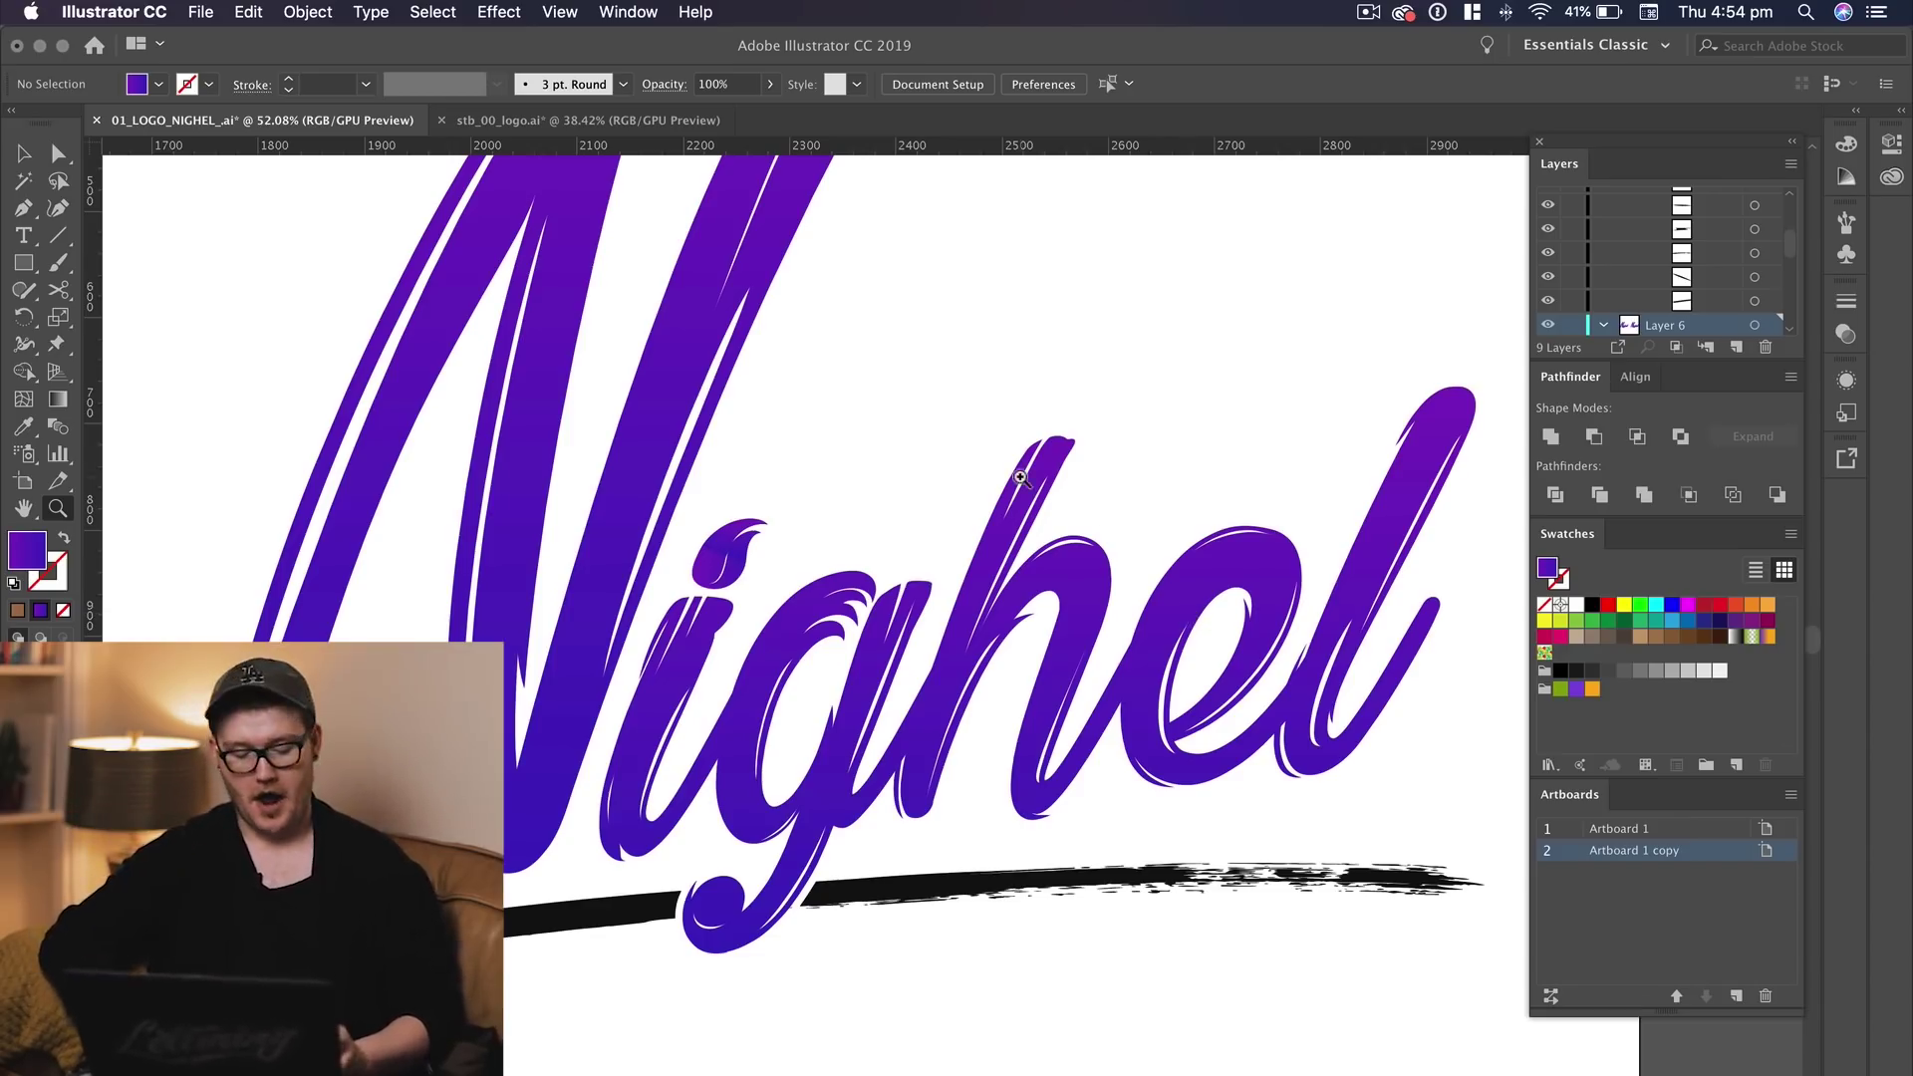
pyautogui.scroll(-2, 1021, 478)
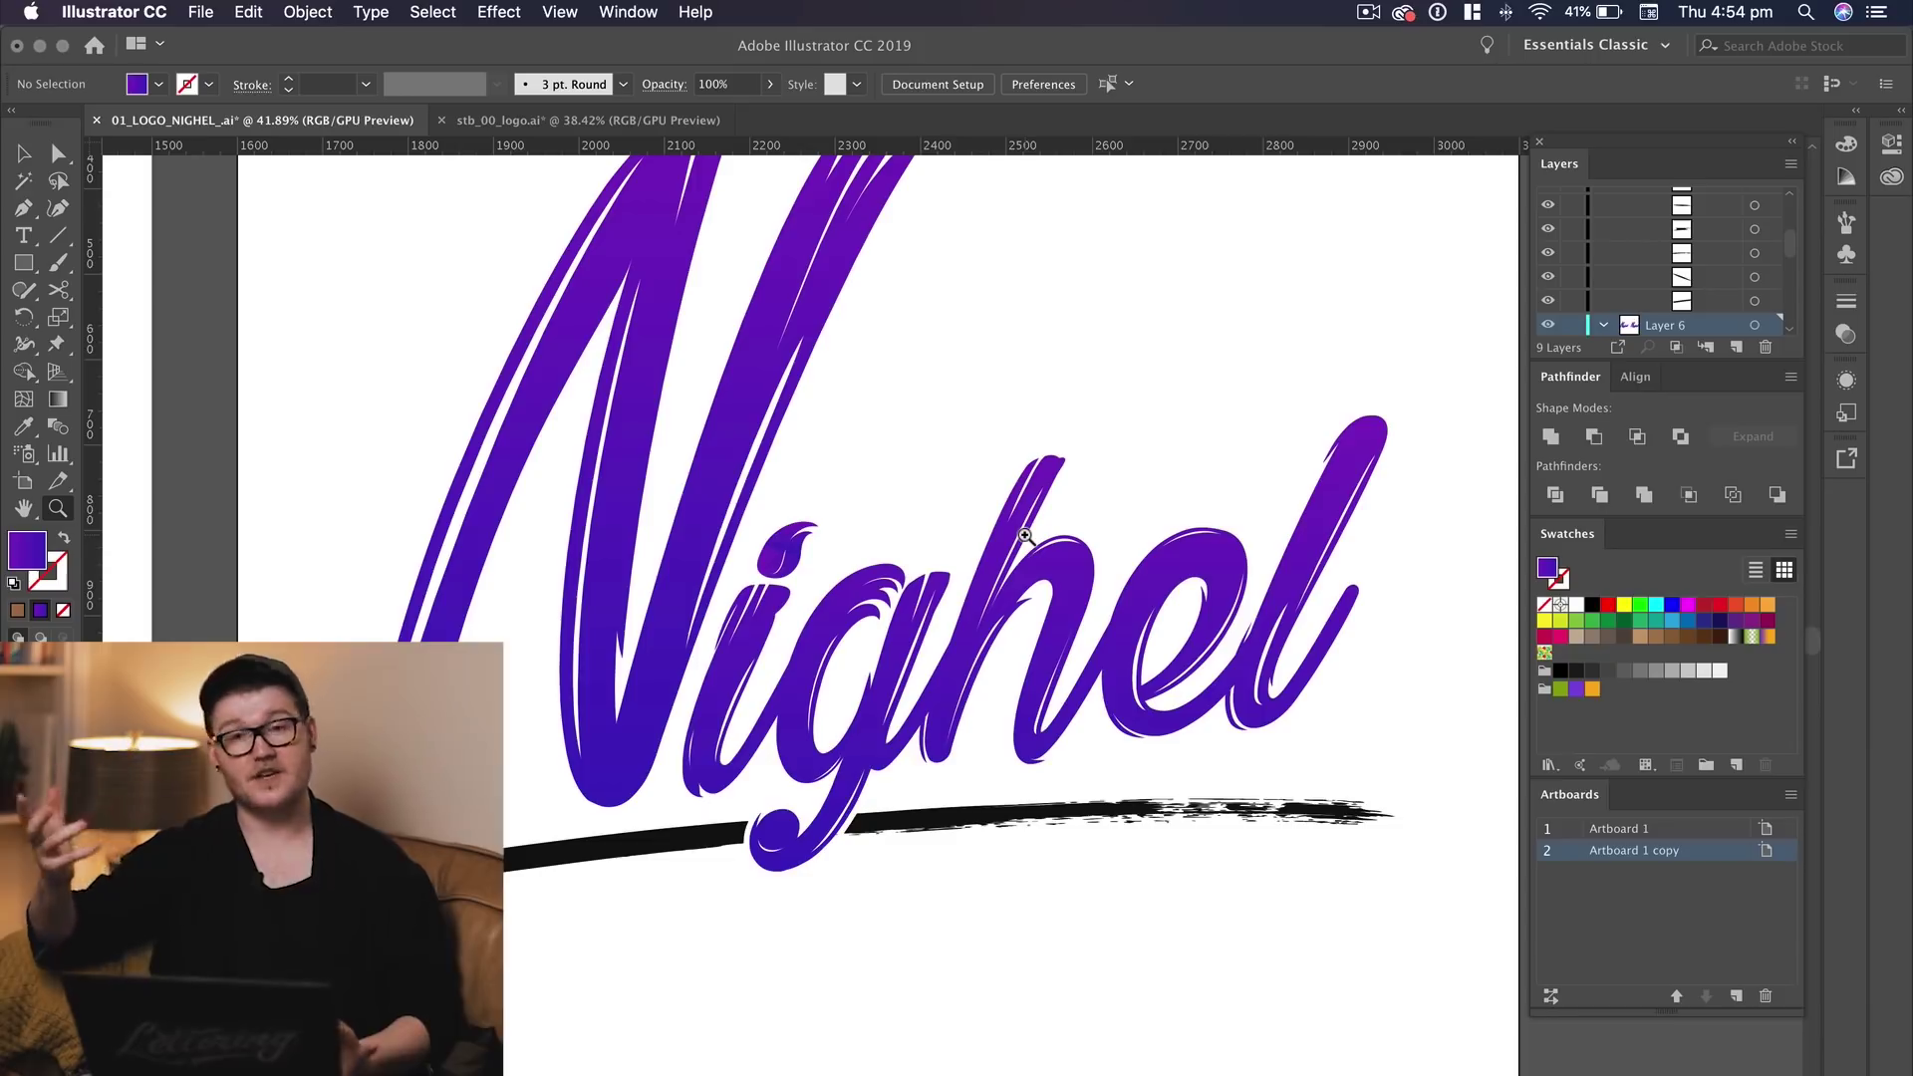
pyautogui.moveTo(918, 431); pyautogui.dragTo(1077, 606)
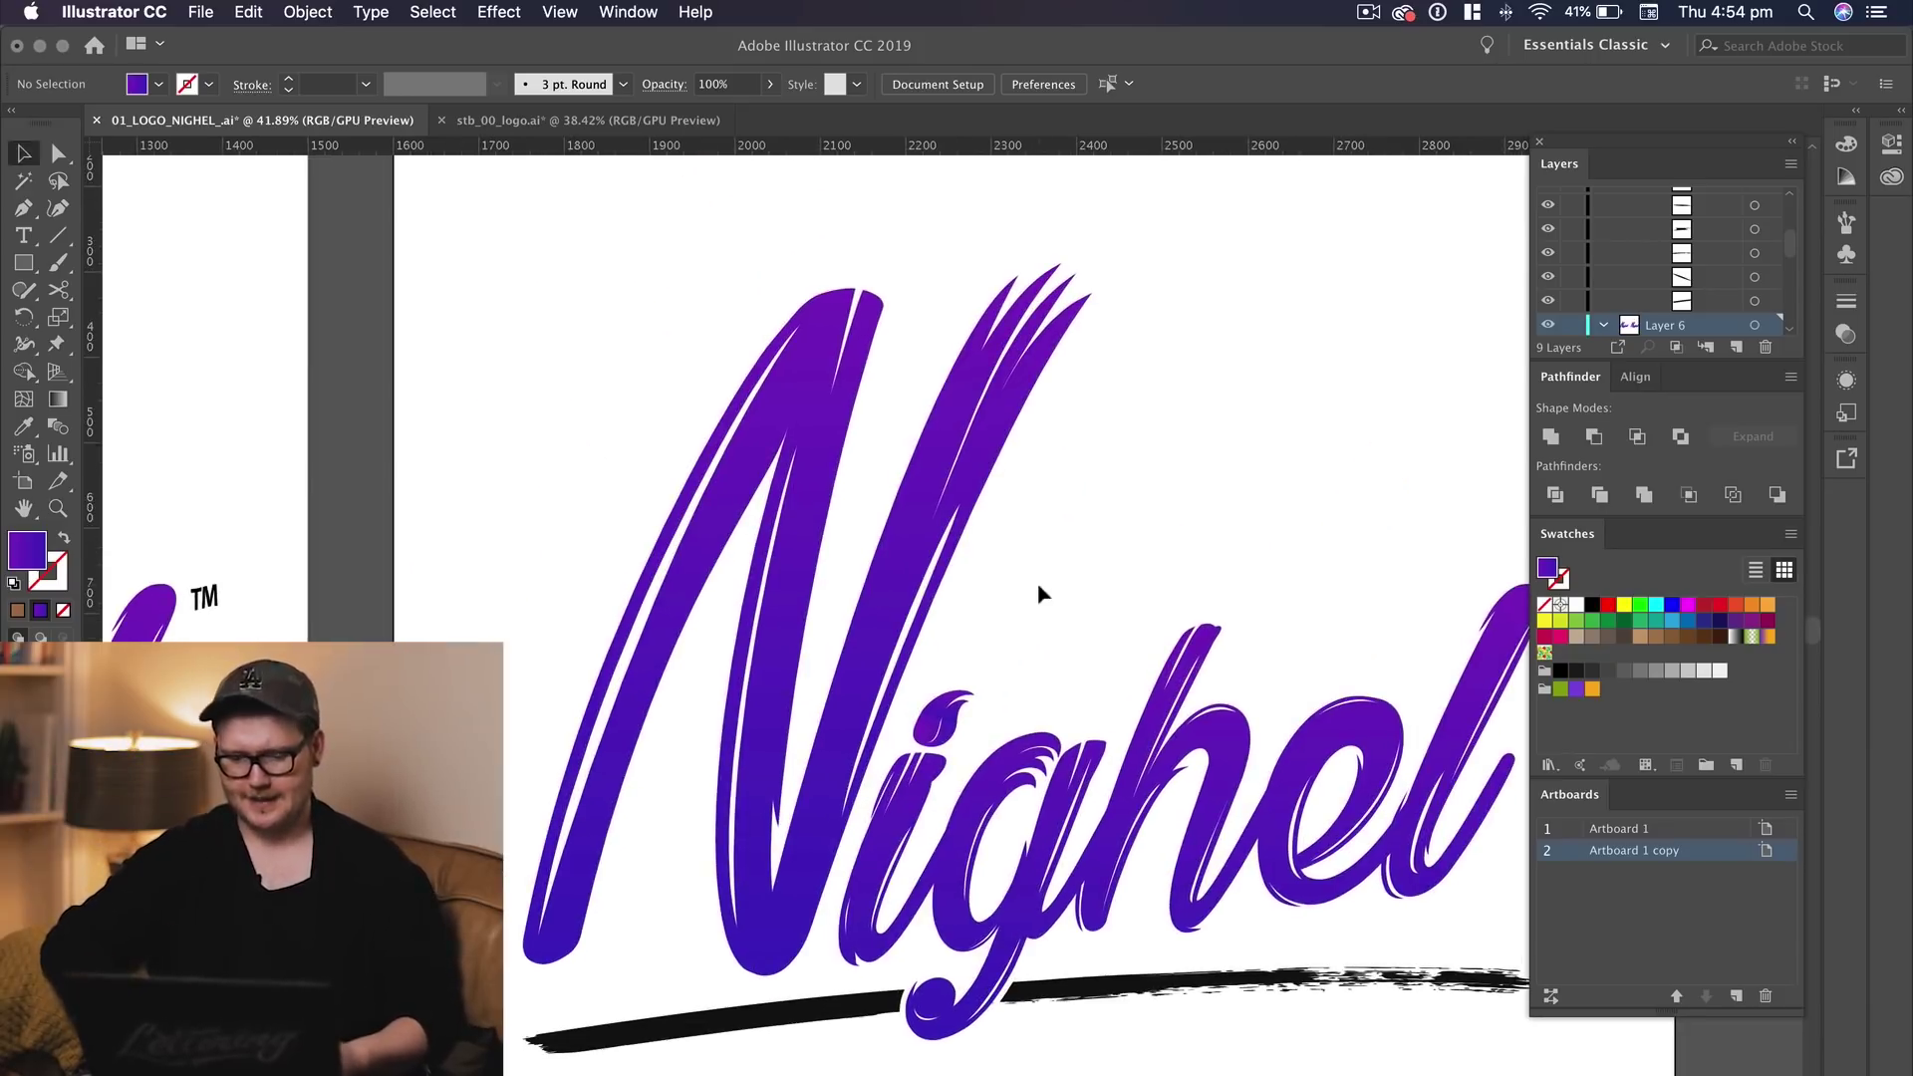
pyautogui.click(972, 448)
pyautogui.rightClick(1018, 359)
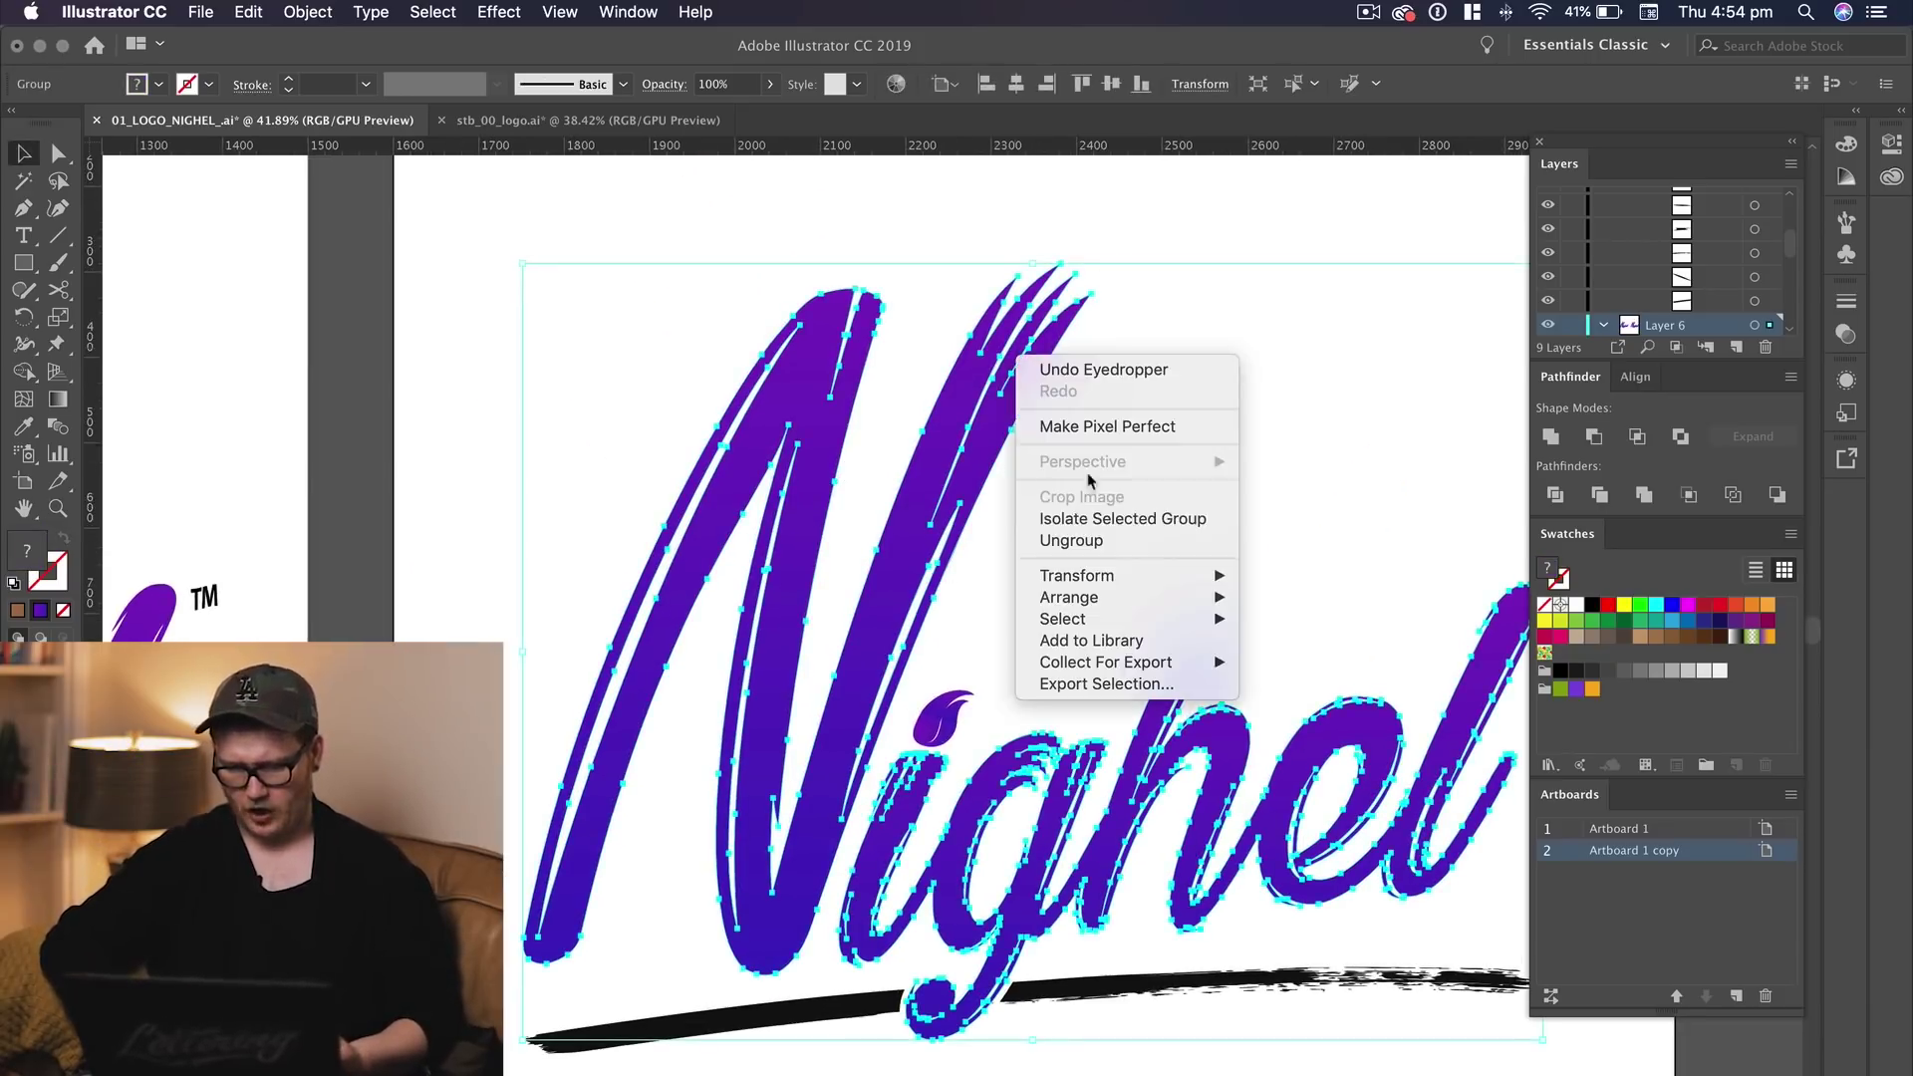
pyautogui.click(1101, 527)
pyautogui.moveTo(1091, 263); pyautogui.dragTo(930, 470)
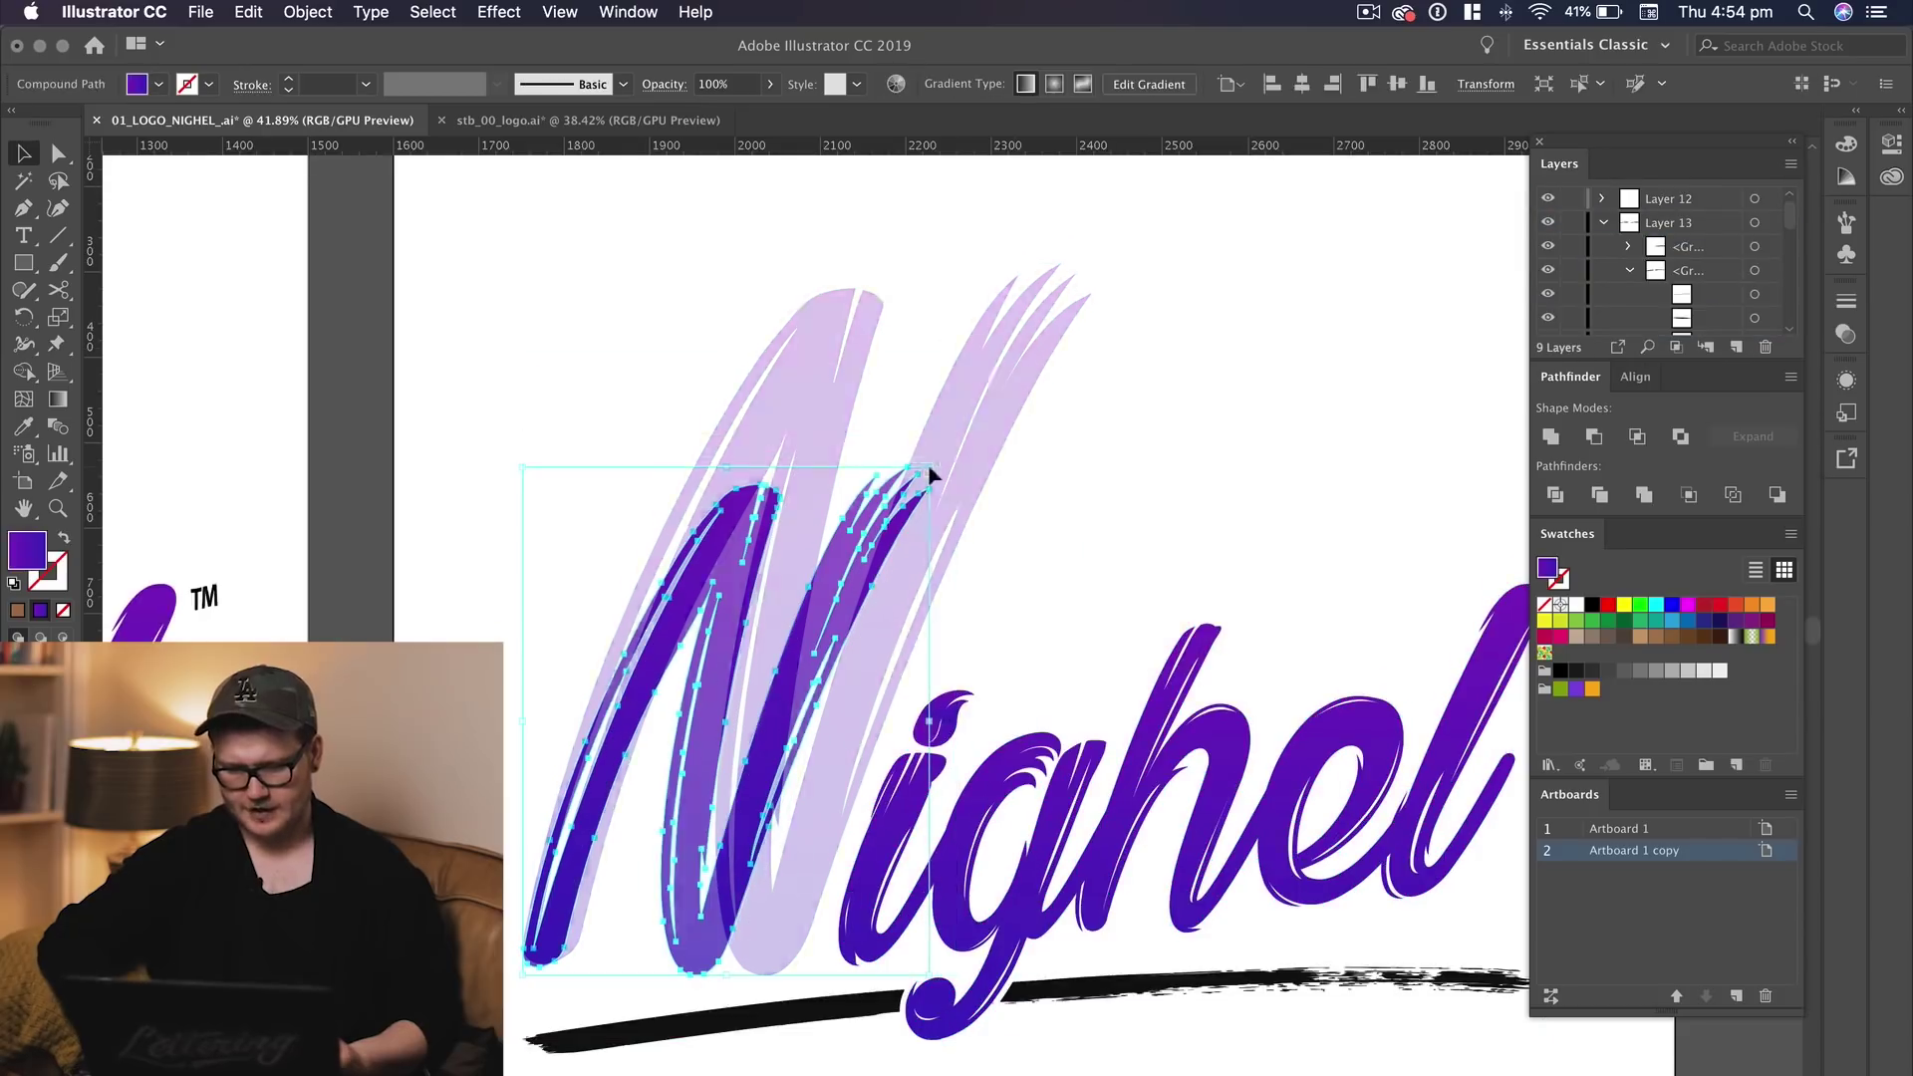
pyautogui.click(1092, 544)
pyautogui.moveTo(788, 698); pyautogui.dragTo(867, 697)
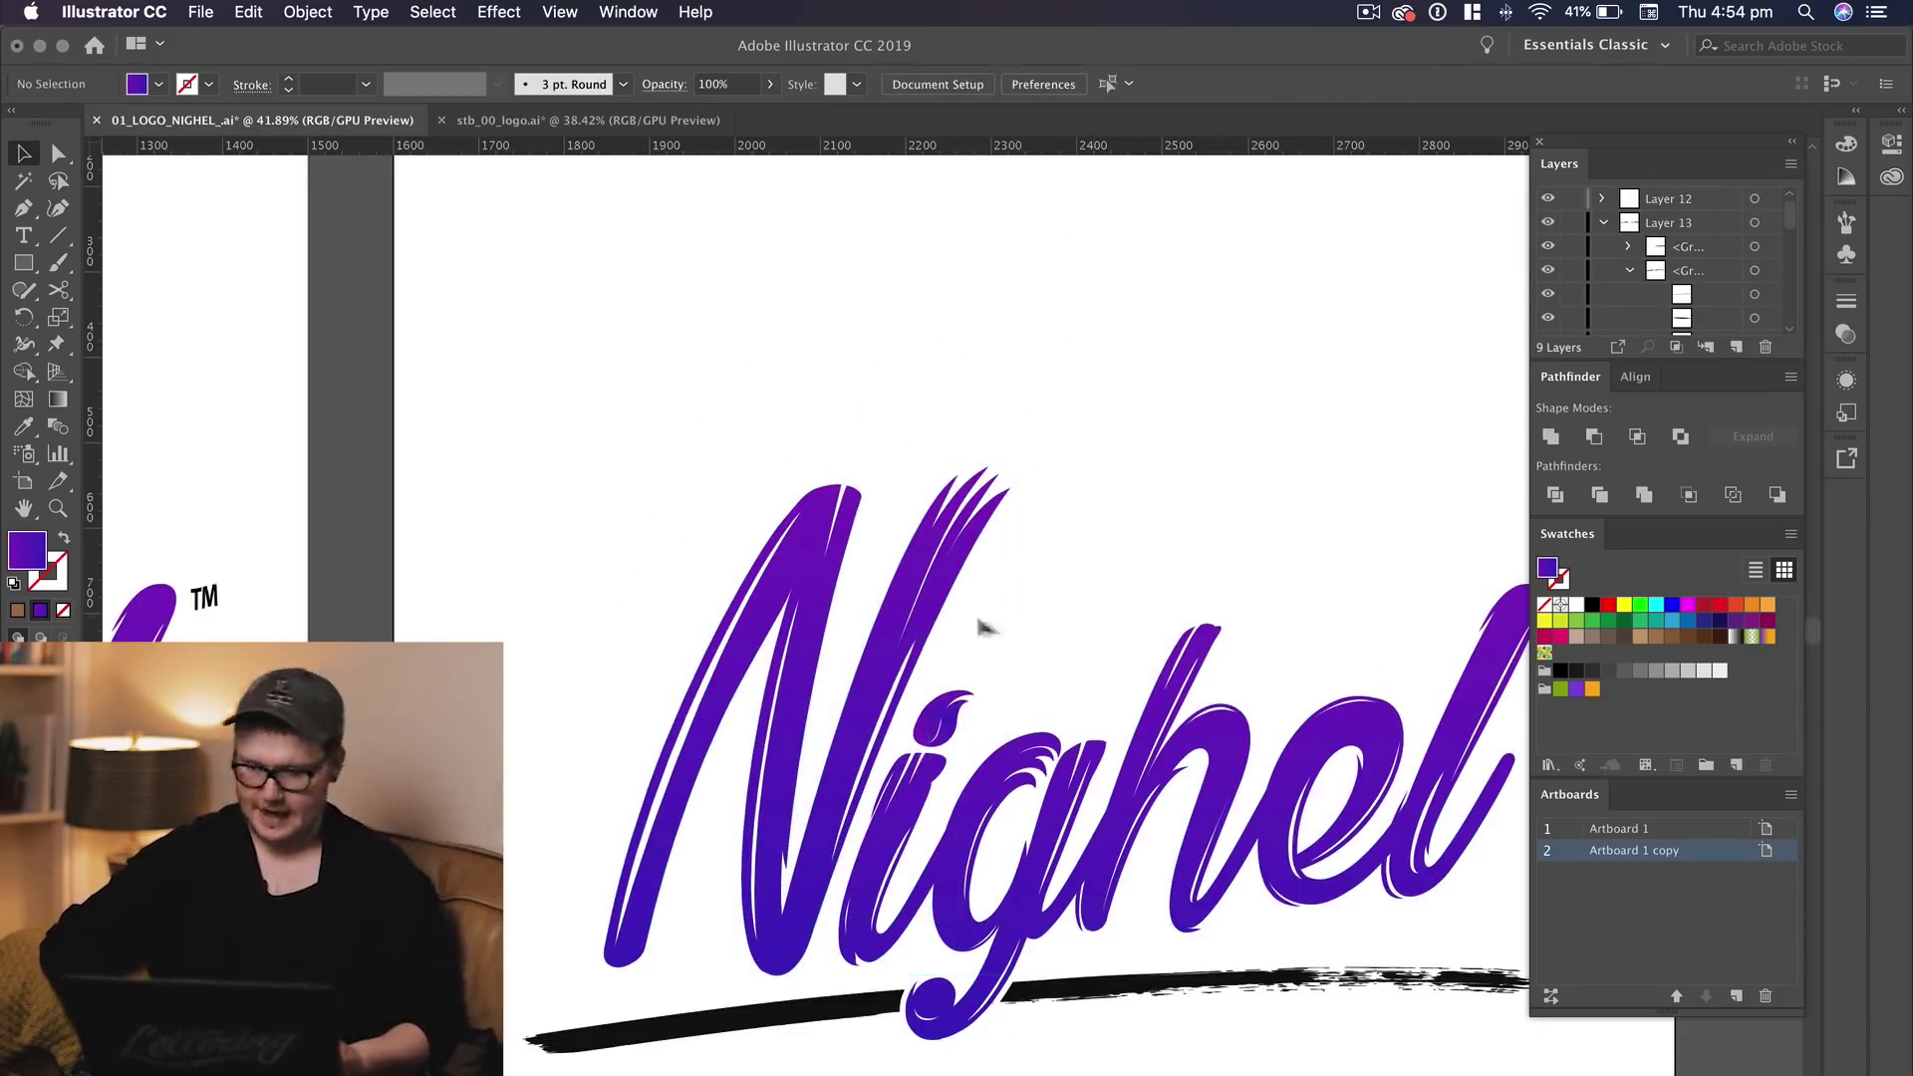
# Scale the N down a little further, bringing its height closer to the h and l
pyautogui.moveTo(1011, 628); pyautogui.dragTo(1047, 565)
pyautogui.press('z')
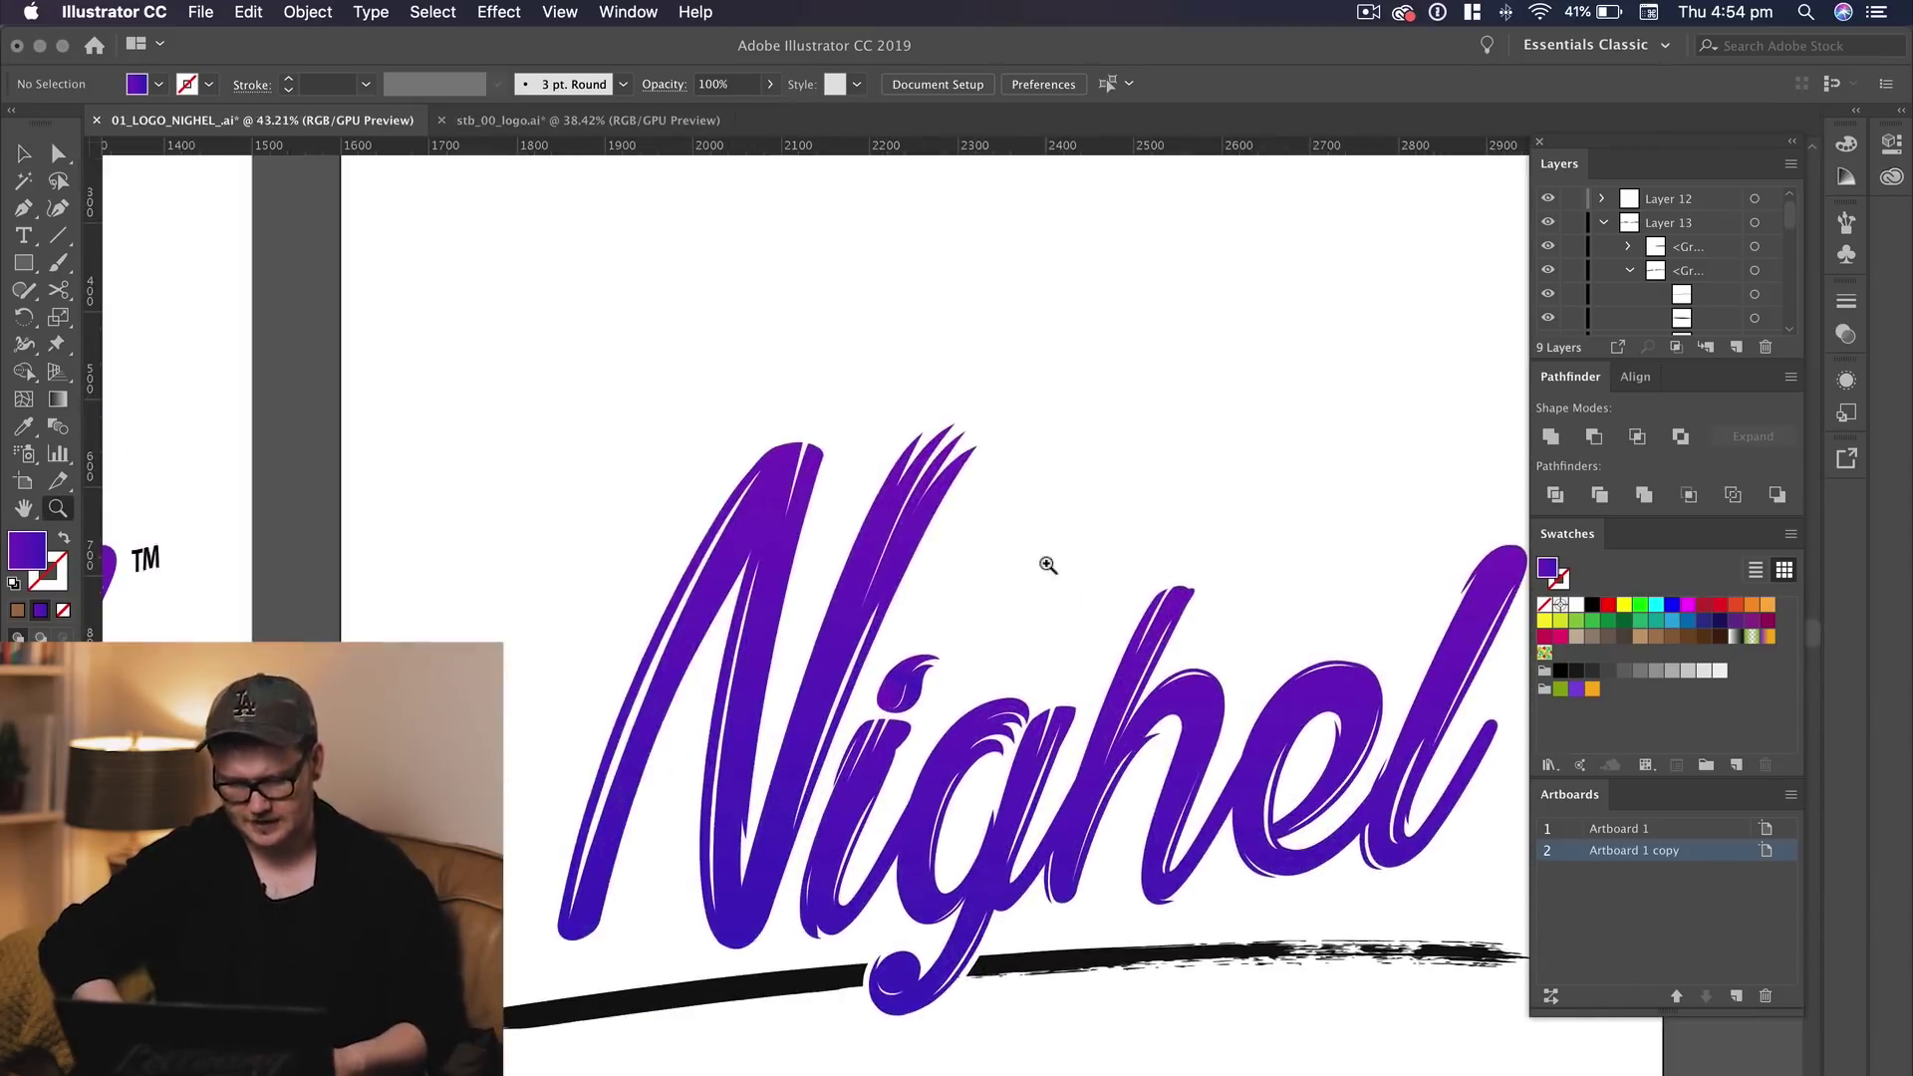
pyautogui.press('v')
pyautogui.click(863, 564)
pyautogui.moveTo(978, 424); pyautogui.dragTo(926, 488)
pyautogui.click(1000, 447)
pyautogui.moveTo(1001, 447); pyautogui.dragTo(800, 455)
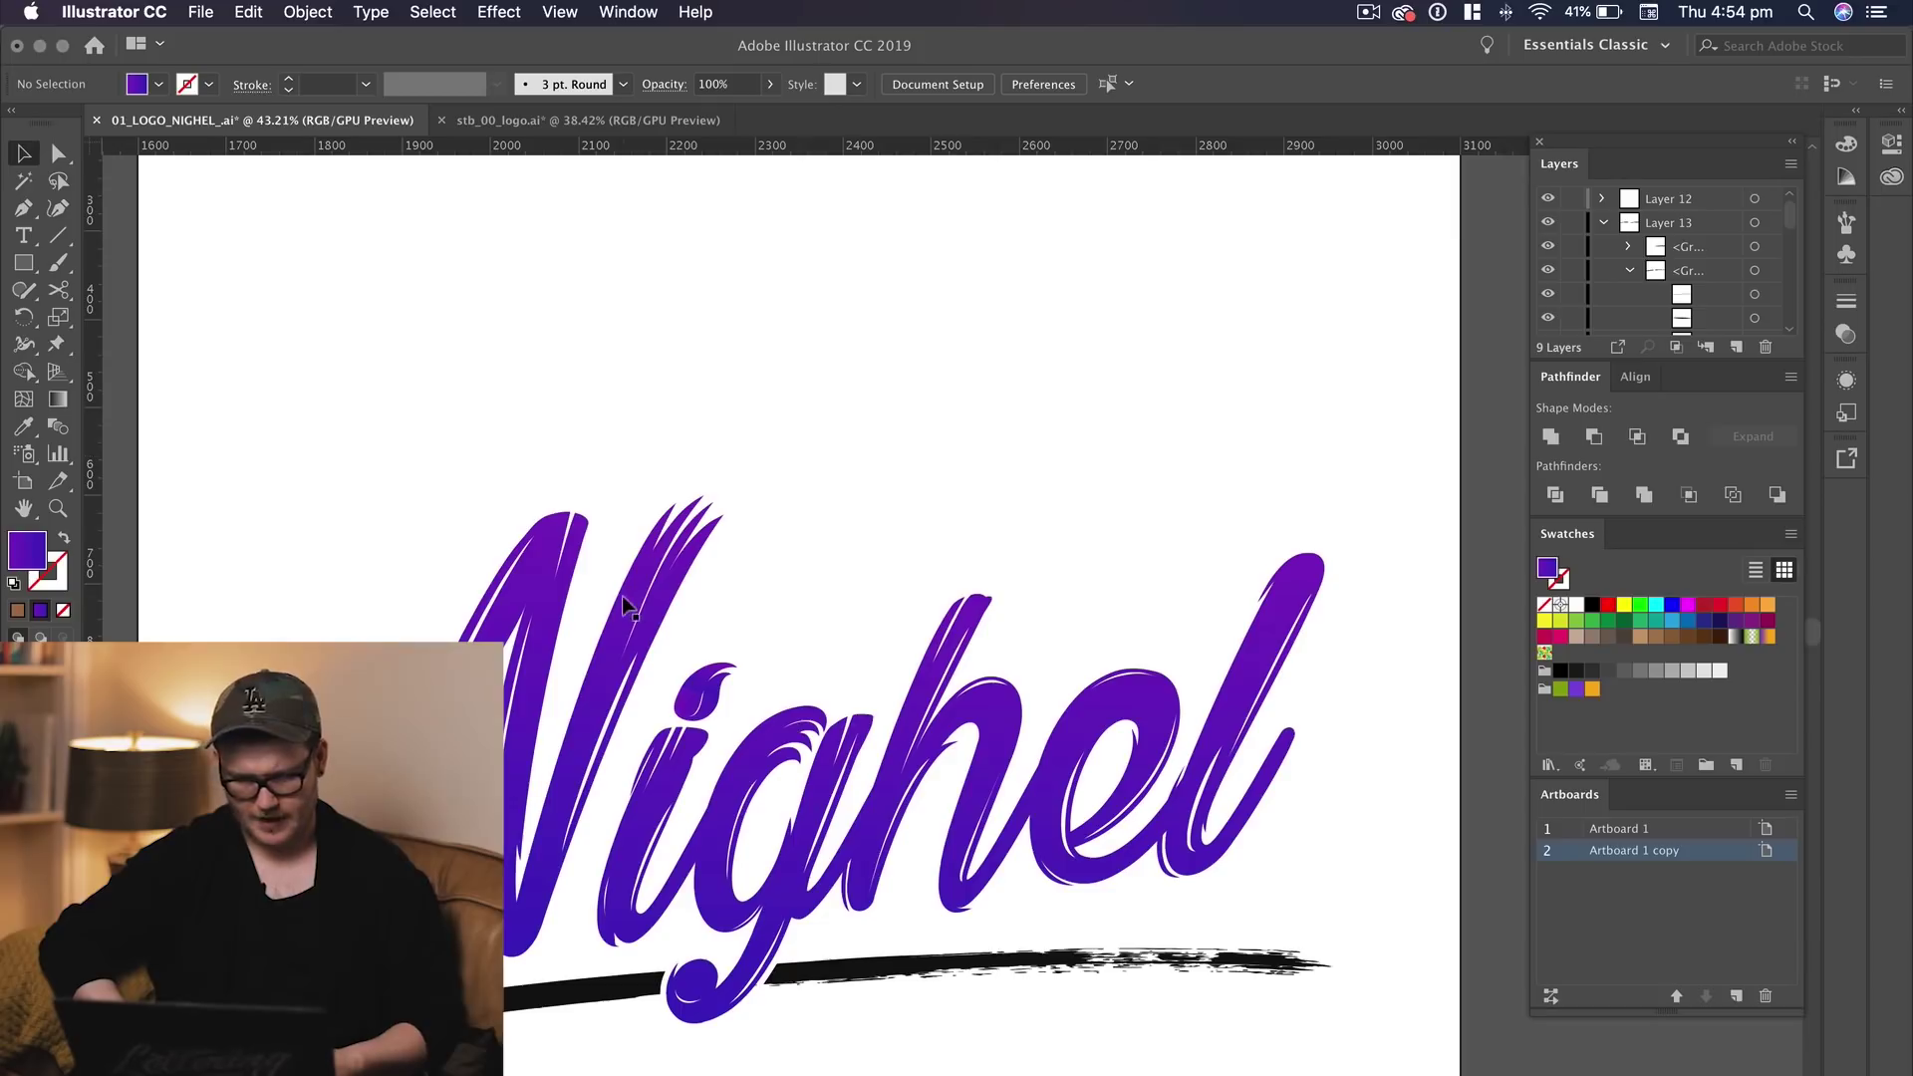
# Lay the N over the h temporarily to compare their heights, restore its position, and scale the N down slightly
pyautogui.moveTo(956, 653); pyautogui.dragTo(952, 655)
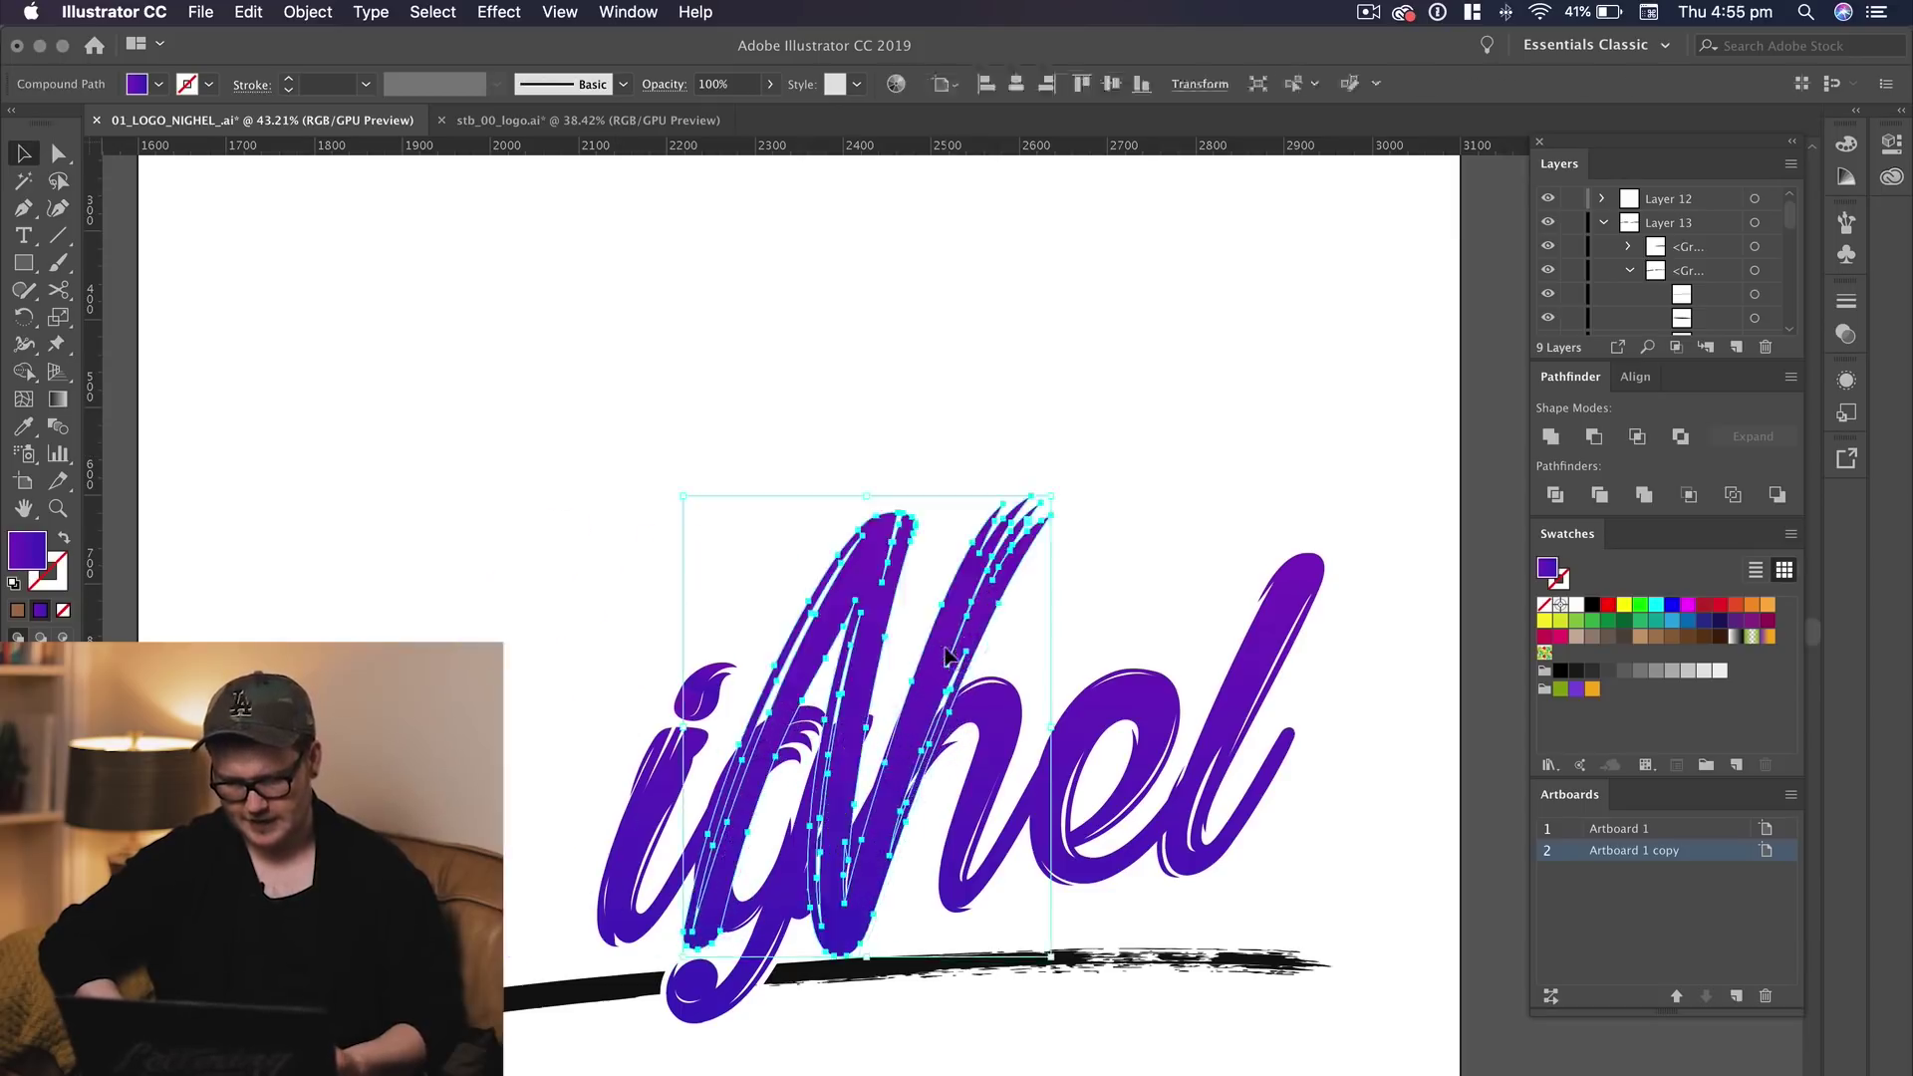
pyautogui.press('super+z')
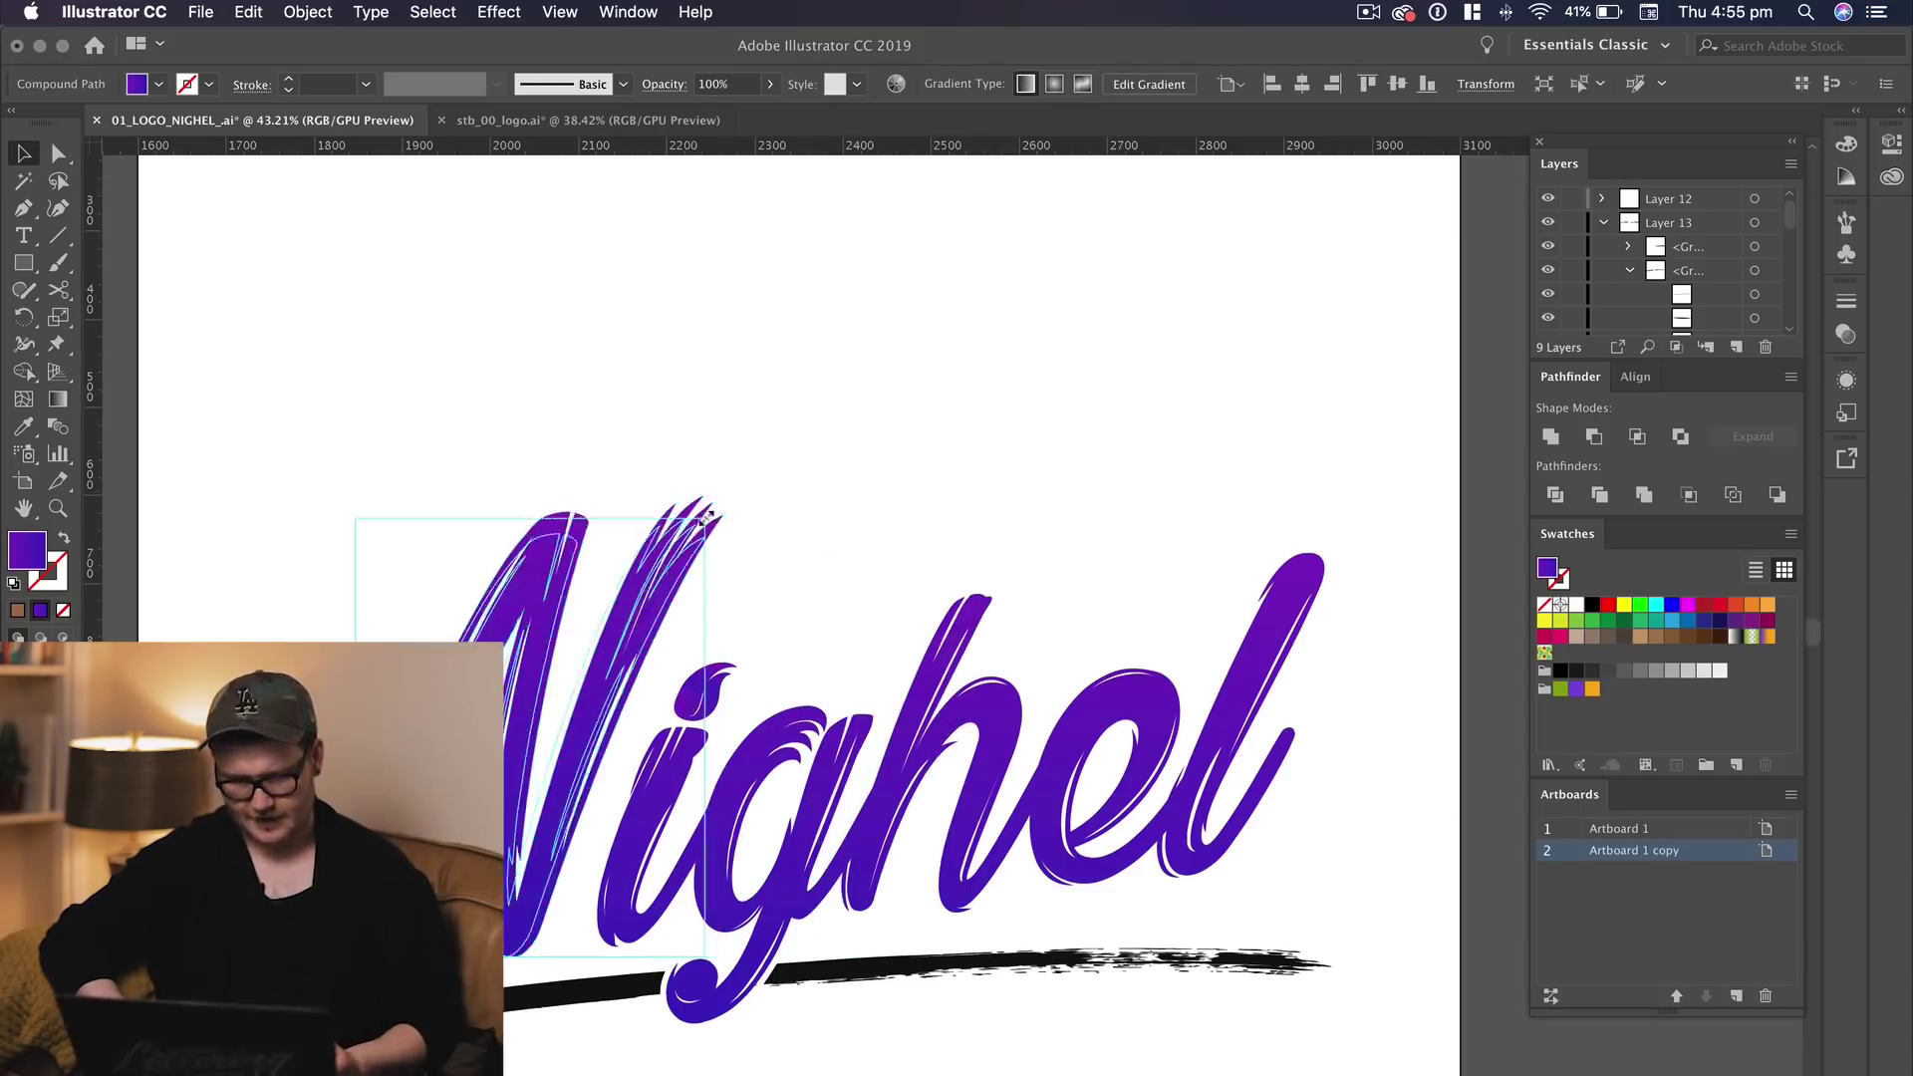
pyautogui.moveTo(705, 518); pyautogui.dragTo(704, 520)
pyautogui.click(773, 541)
pyautogui.moveTo(1375, 792); pyautogui.dragTo(1174, 687)
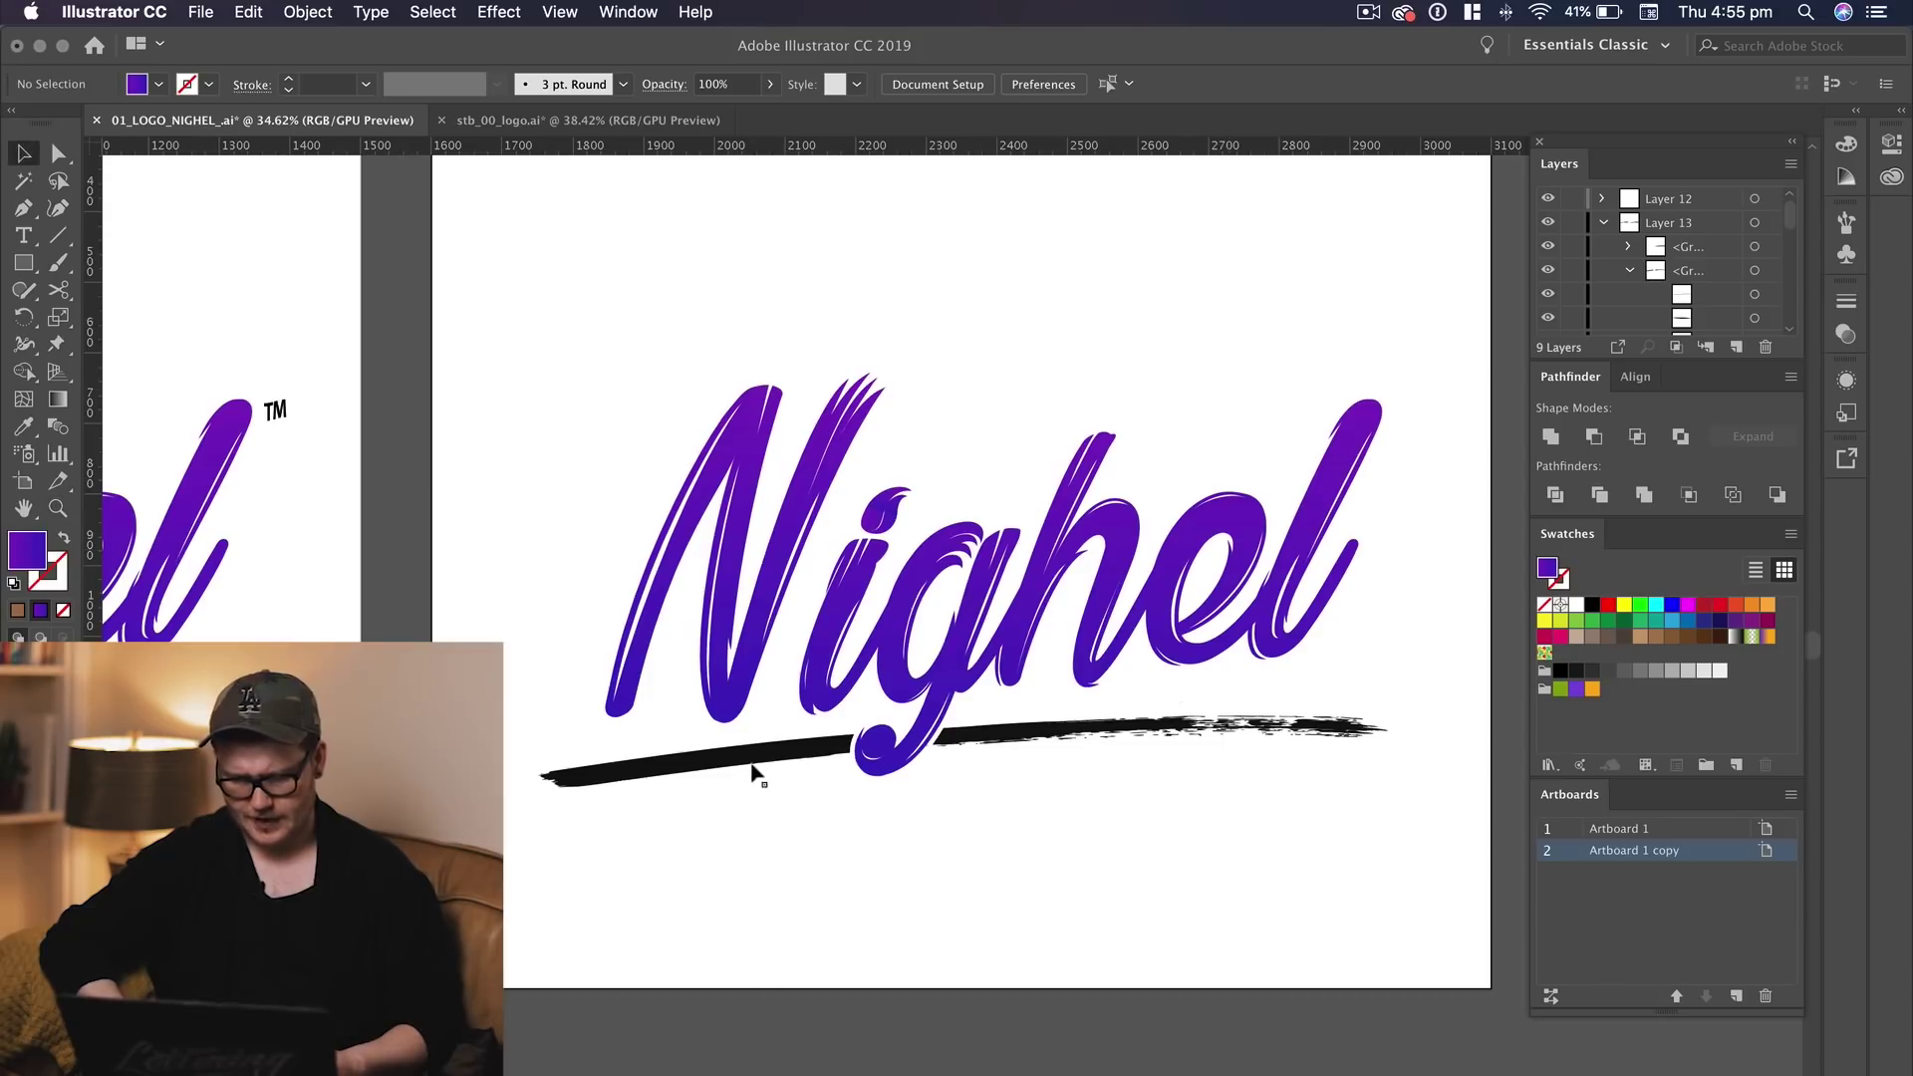
# Shorten the black underline by removing its left end so that the stroke starts closer beneath the N
pyautogui.click(751, 764)
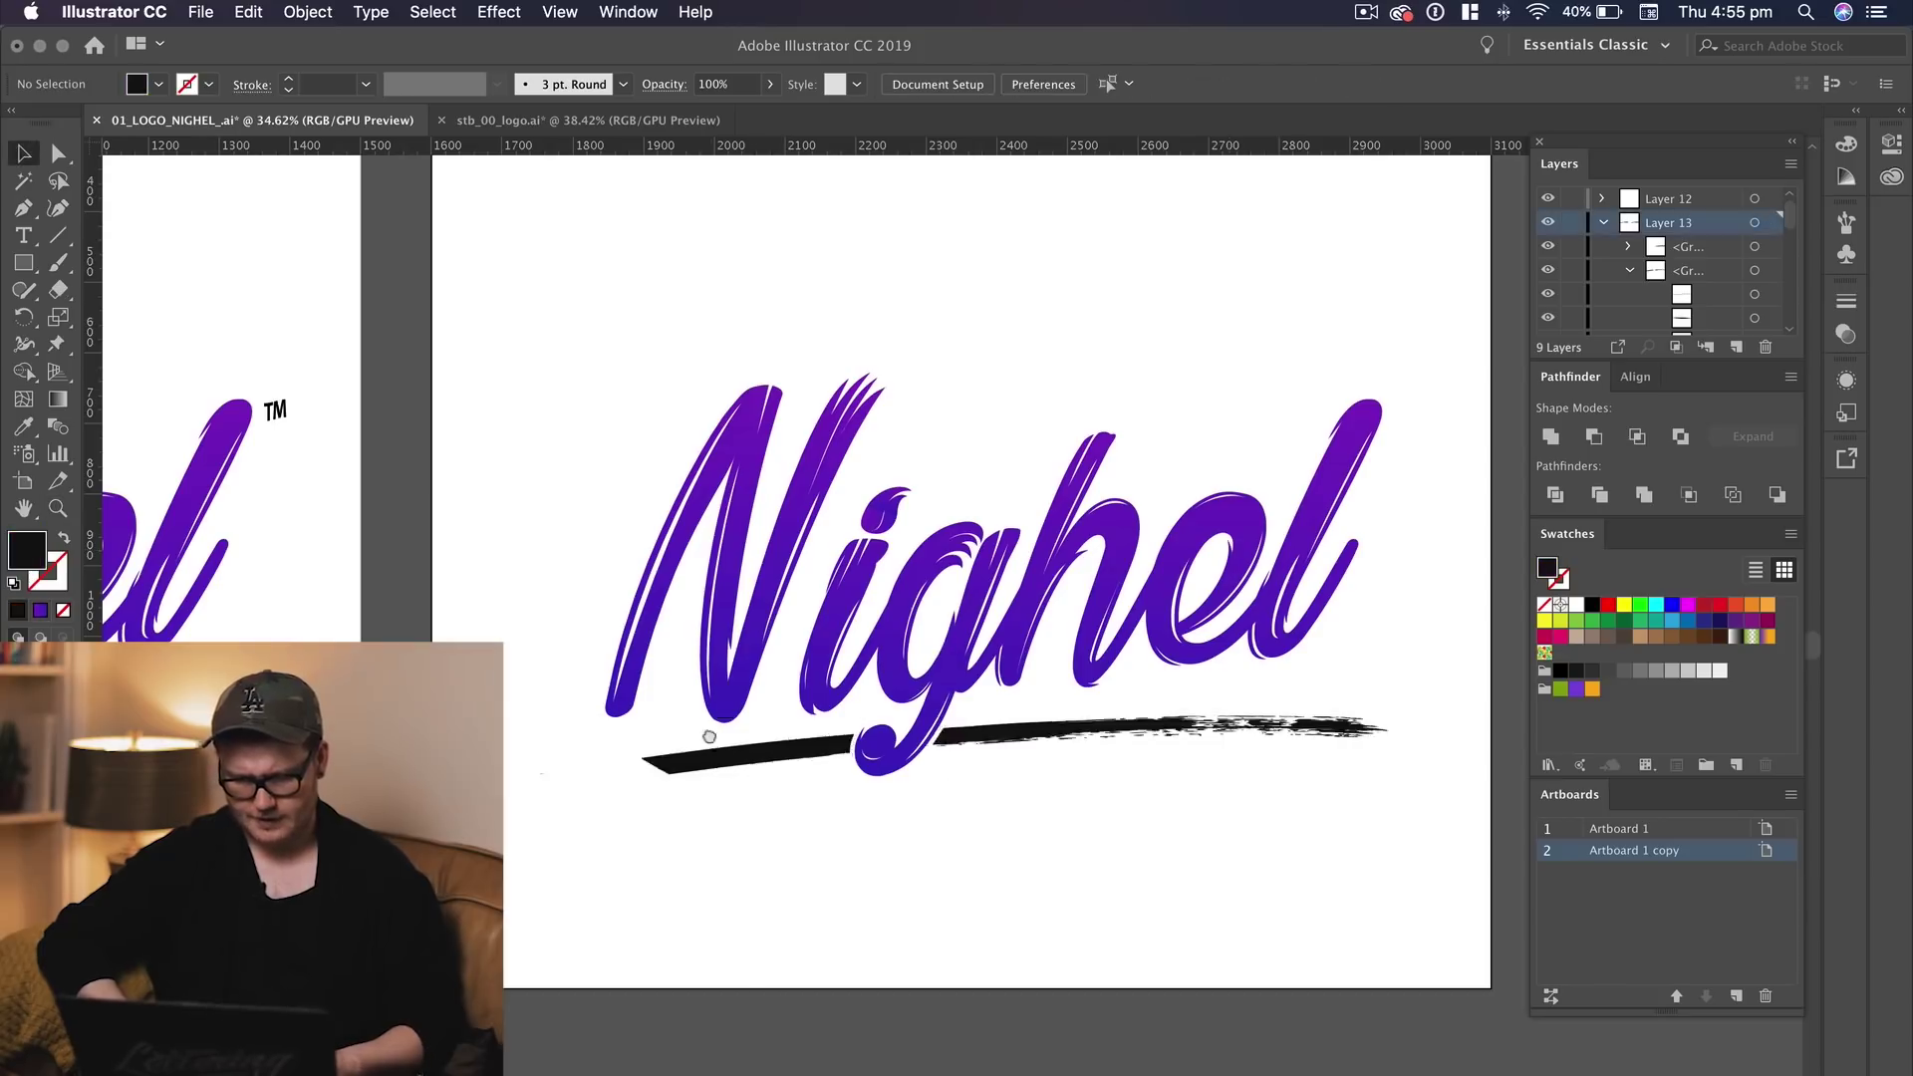
pyautogui.moveTo(708, 734)
pyautogui.mouseDown()
pyautogui.moveTo(791, 837)
pyautogui.moveTo(559, 845)
pyautogui.moveTo(876, 910)
pyautogui.moveTo(648, 773)
pyautogui.mouseUp()
pyautogui.press('z')
# Scale the entire copied Nighel logo down and fill all of its shapes with solid black
pyautogui.press('v')
pyautogui.moveTo(475, 505); pyautogui.dragTo(1337, 990)
pyautogui.moveTo(1043, 582); pyautogui.dragTo(1146, 631)
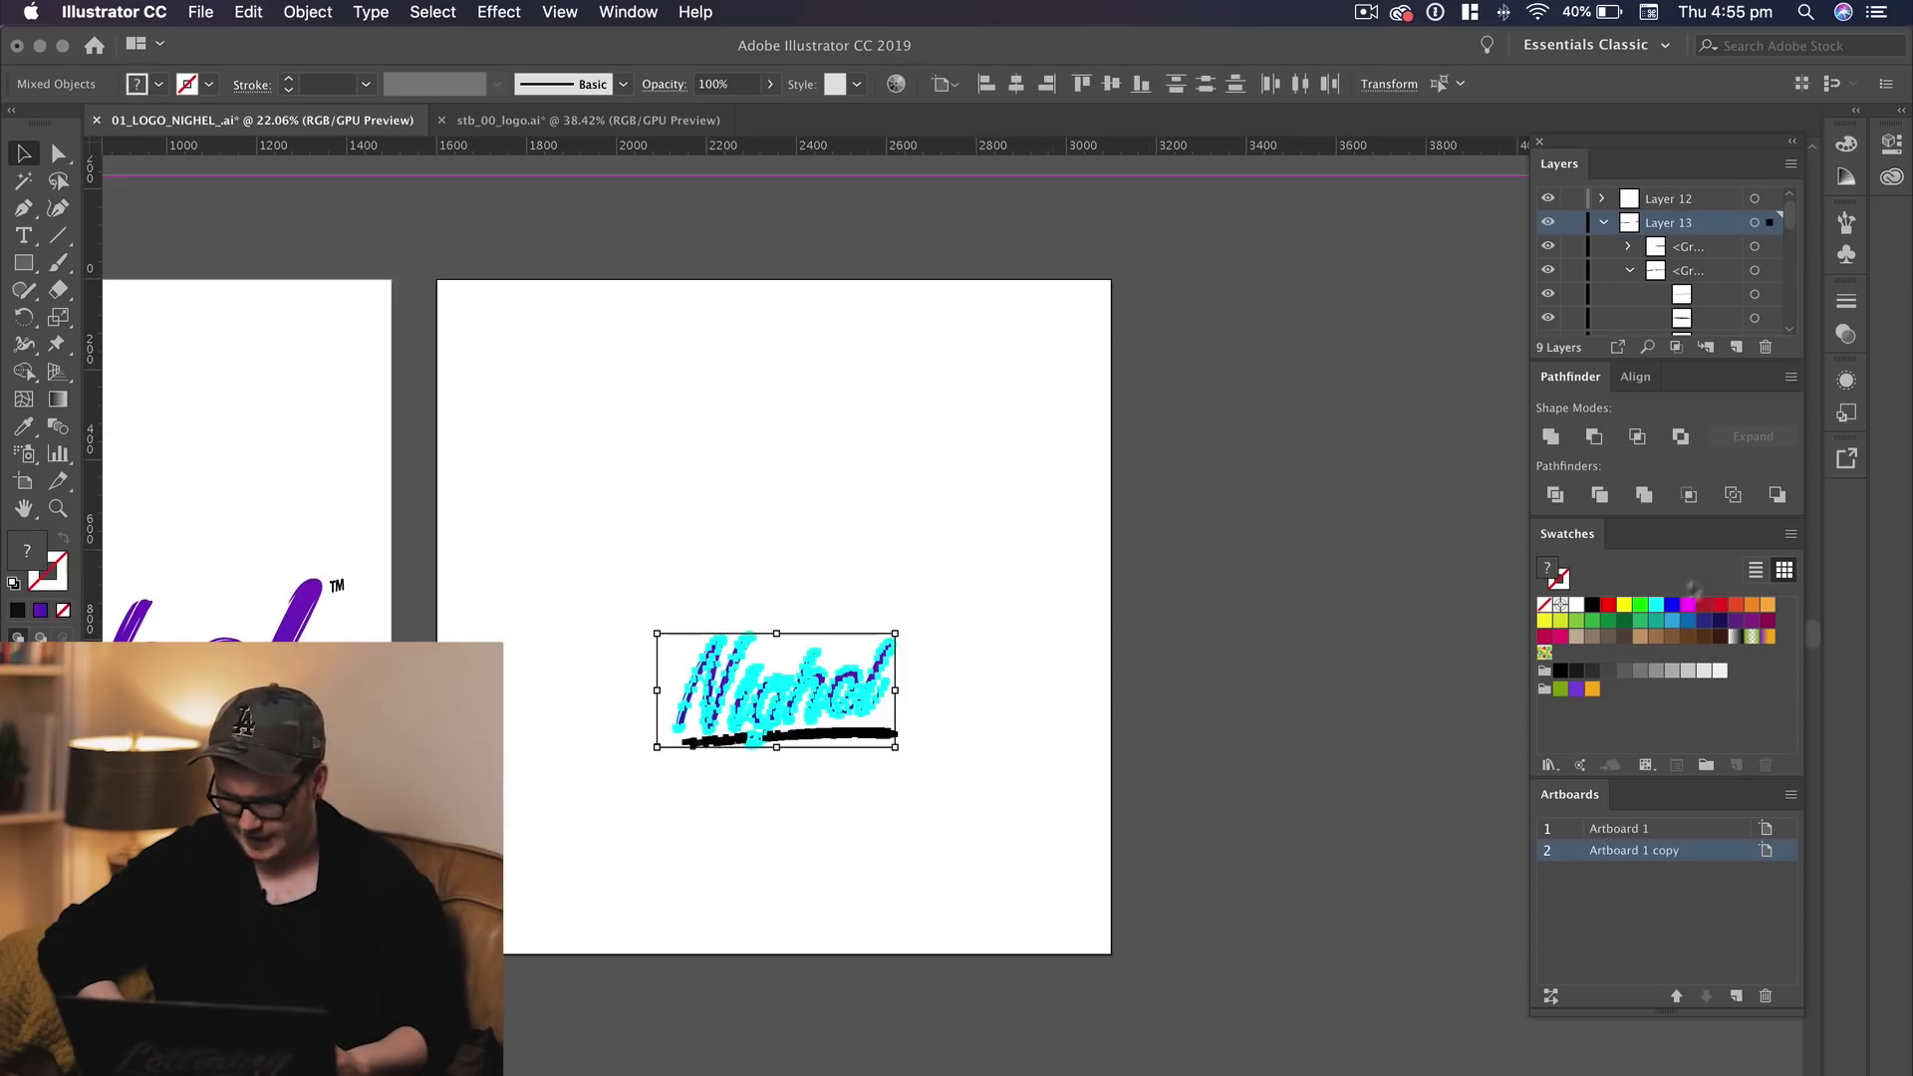
pyautogui.click(1591, 605)
pyautogui.click(1093, 697)
# Enlarge the black logo proportionally and move it further up on its artboard
pyautogui.press('z')
pyautogui.moveTo(695, 704); pyautogui.dragTo(978, 736)
pyautogui.moveTo(979, 735); pyautogui.dragTo(564, 751)
pyautogui.press('v')
pyautogui.moveTo(564, 612); pyautogui.dragTo(981, 767)
pyautogui.moveTo(922, 646); pyautogui.dragTo(982, 614)
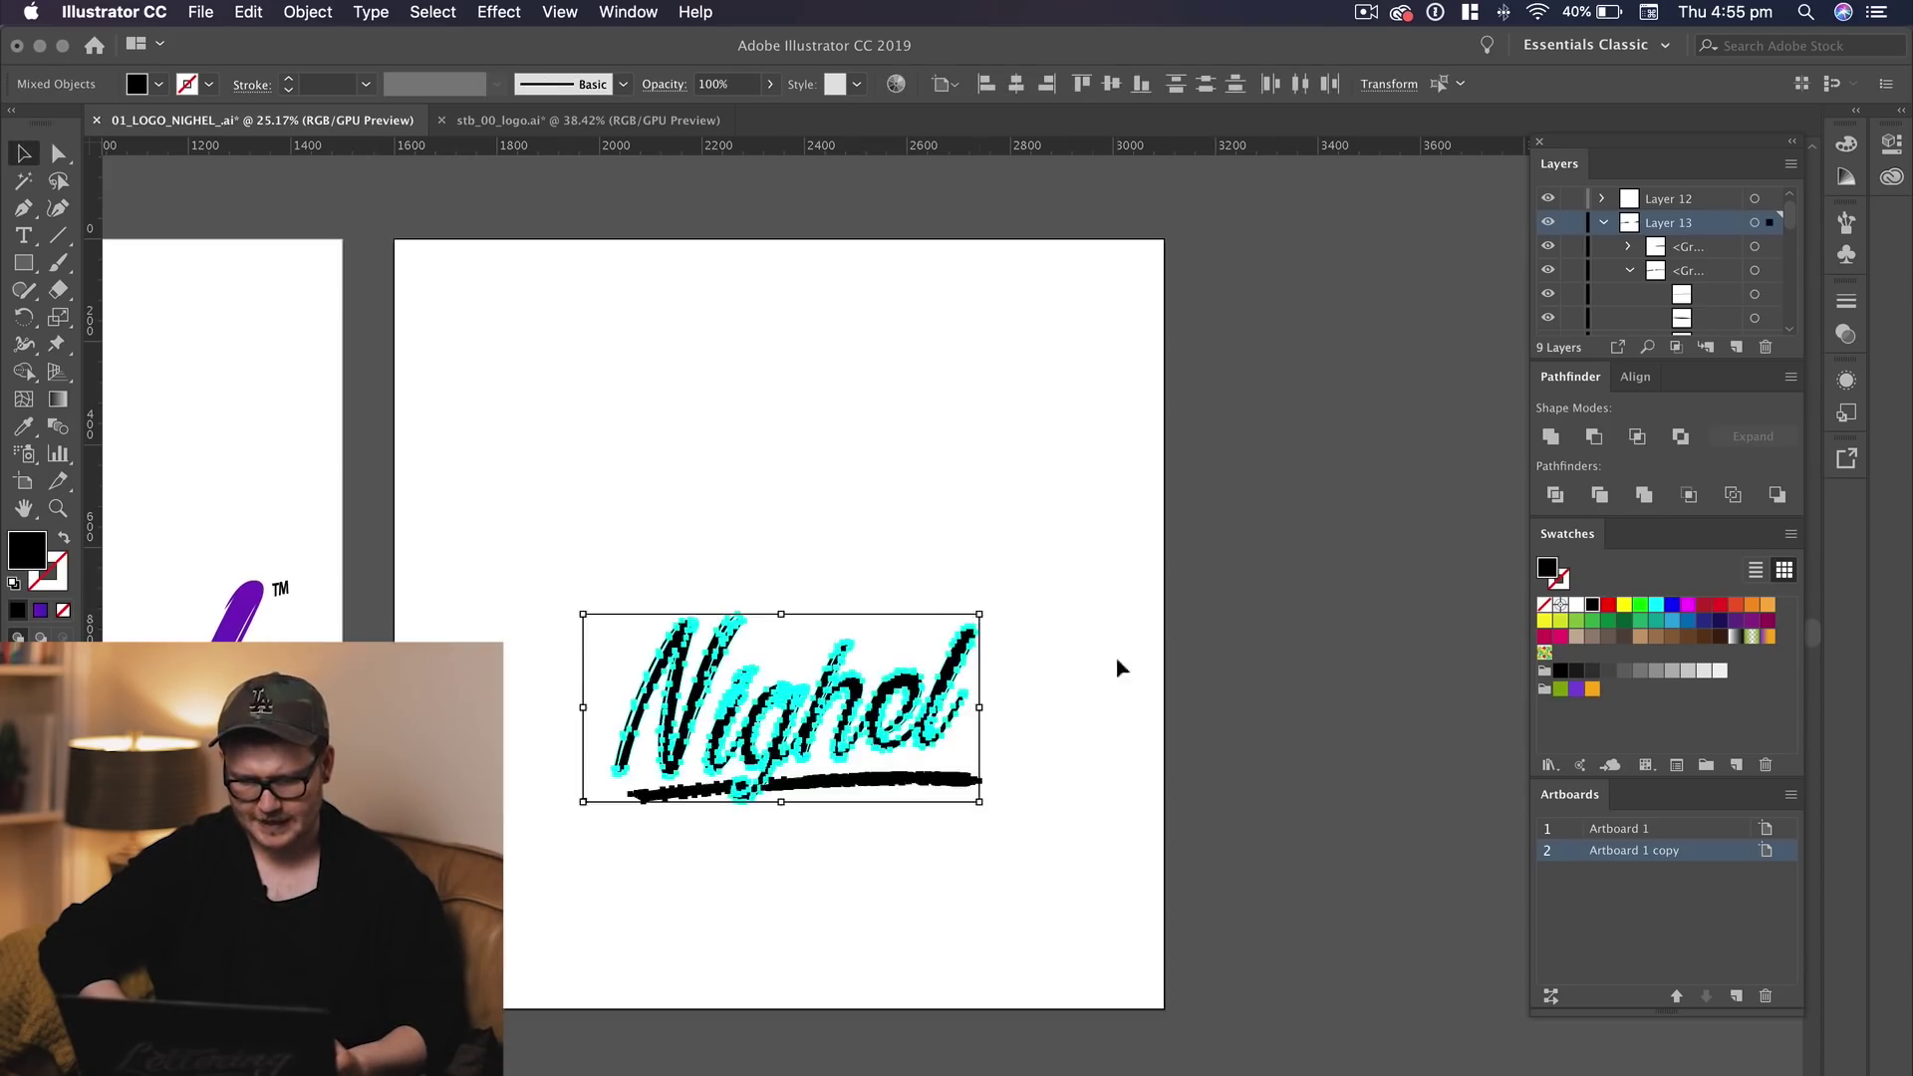
pyautogui.moveTo(952, 680); pyautogui.dragTo(953, 528)
pyautogui.click(1166, 846)
# Examine the fine brush details at the N's split tips and the dot of the i up close
pyautogui.press('z')
pyautogui.moveTo(794, 617); pyautogui.dragTo(1138, 720)
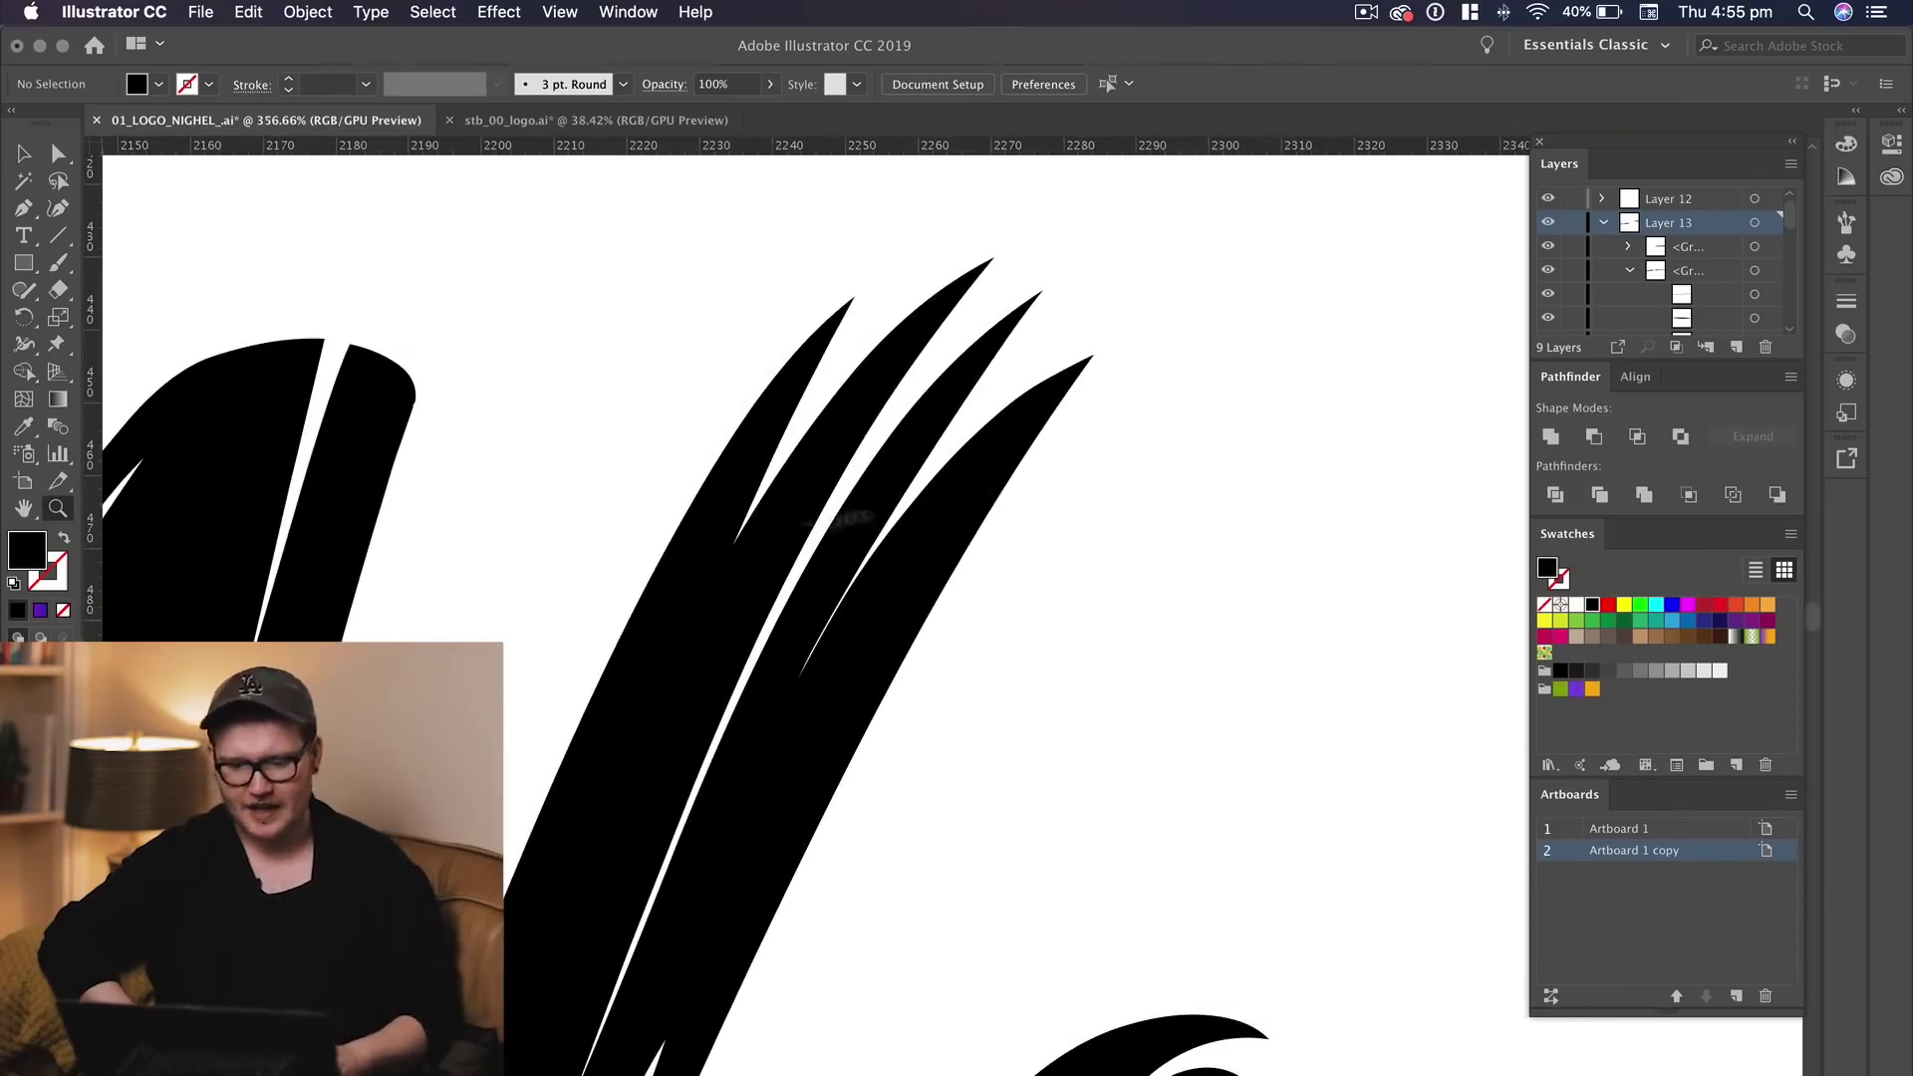
pyautogui.scroll(-5, 1081, 458)
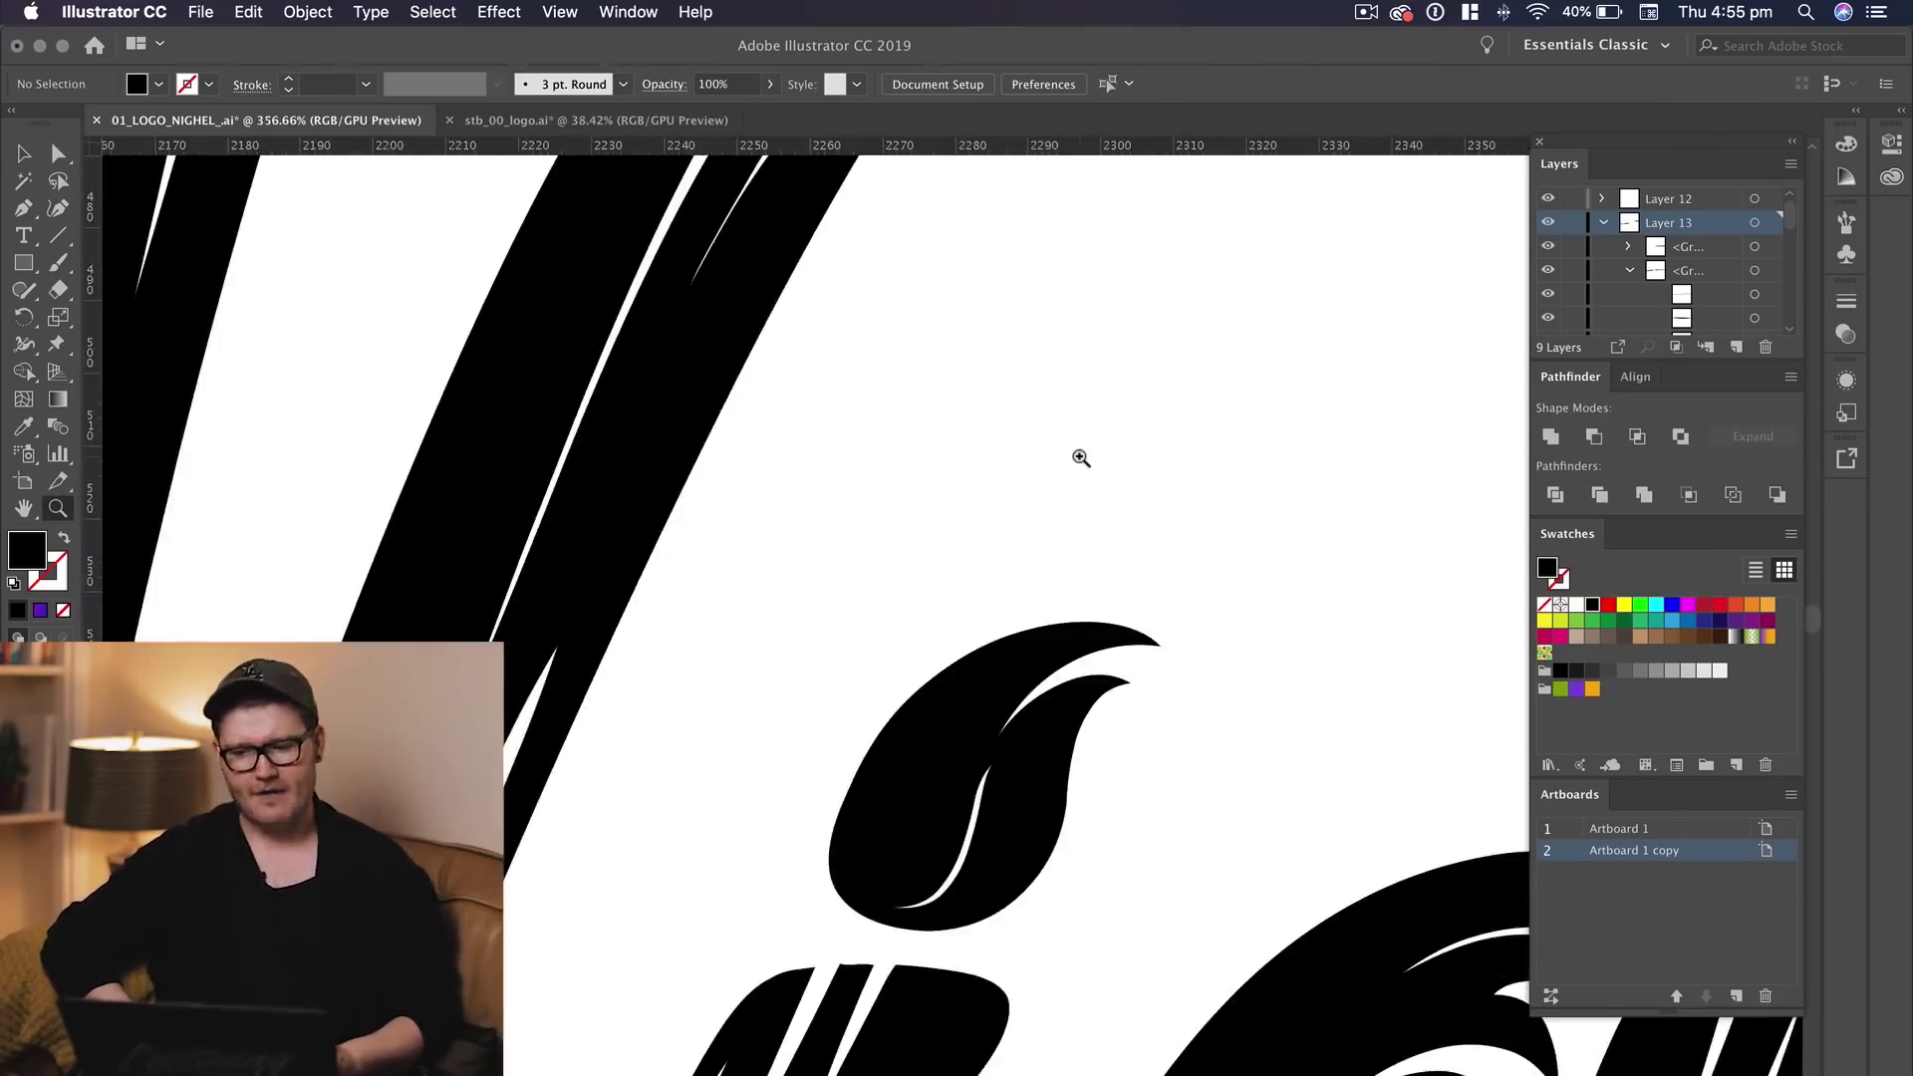
pyautogui.moveTo(1081, 458); pyautogui.dragTo(670, 773)
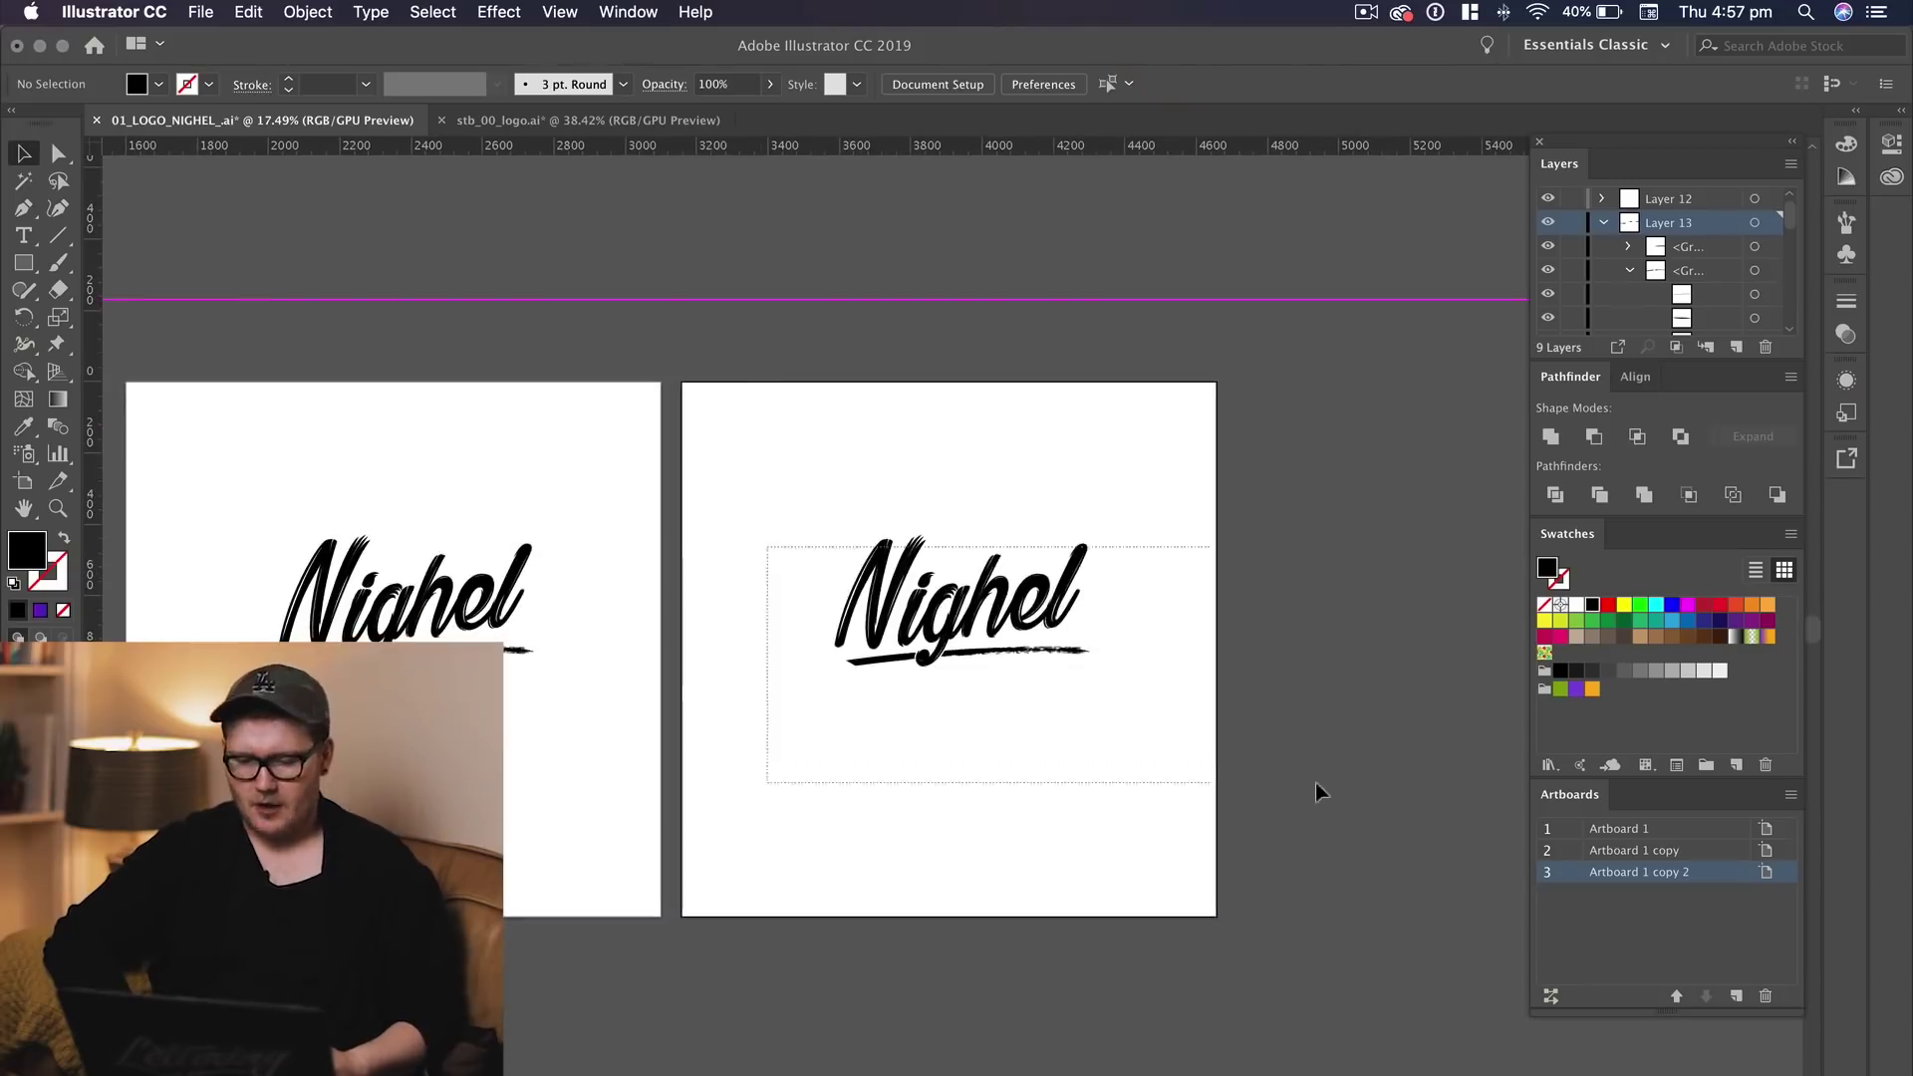
# Reflect the whole logo on the third artboard across the vertical axis at 90° so it reads mirrored
pyautogui.moveTo(1316, 784); pyautogui.dragTo(1317, 784)
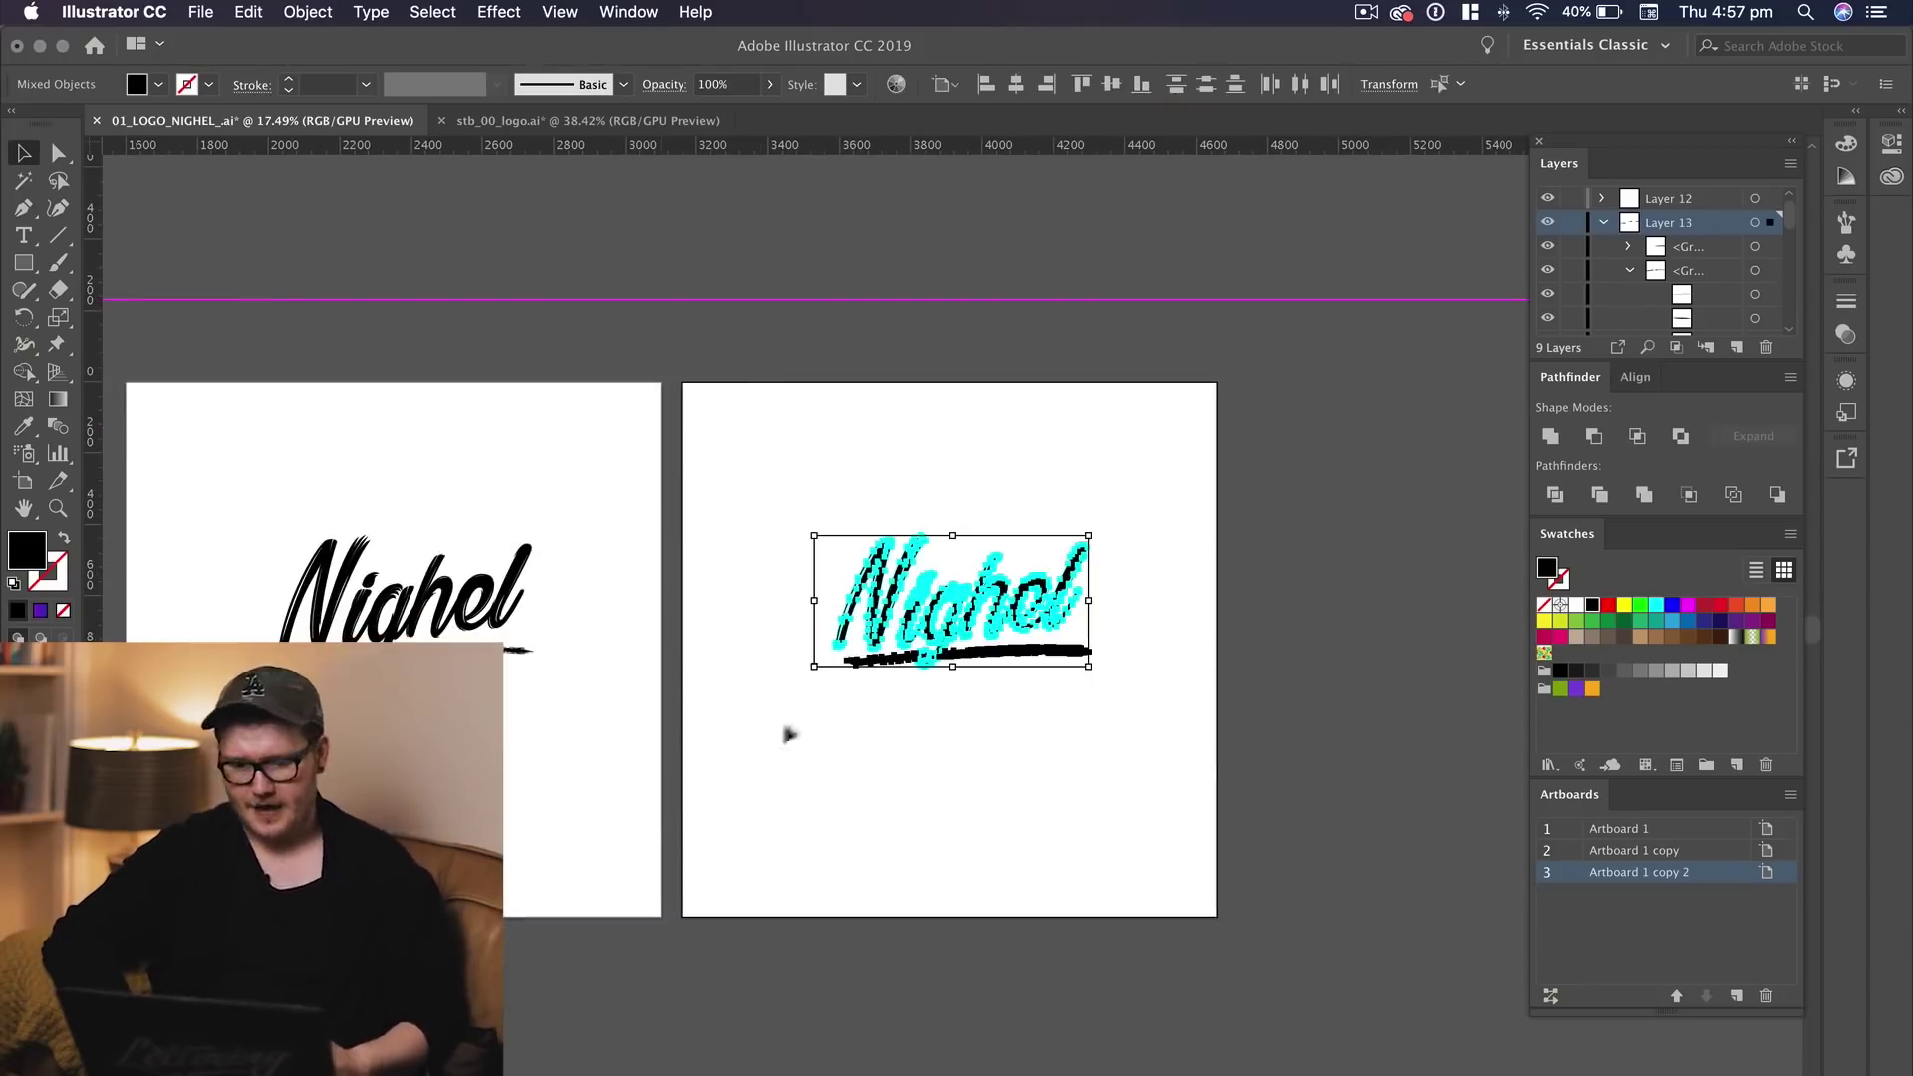
pyautogui.moveTo(1243, 504); pyautogui.dragTo(807, 809)
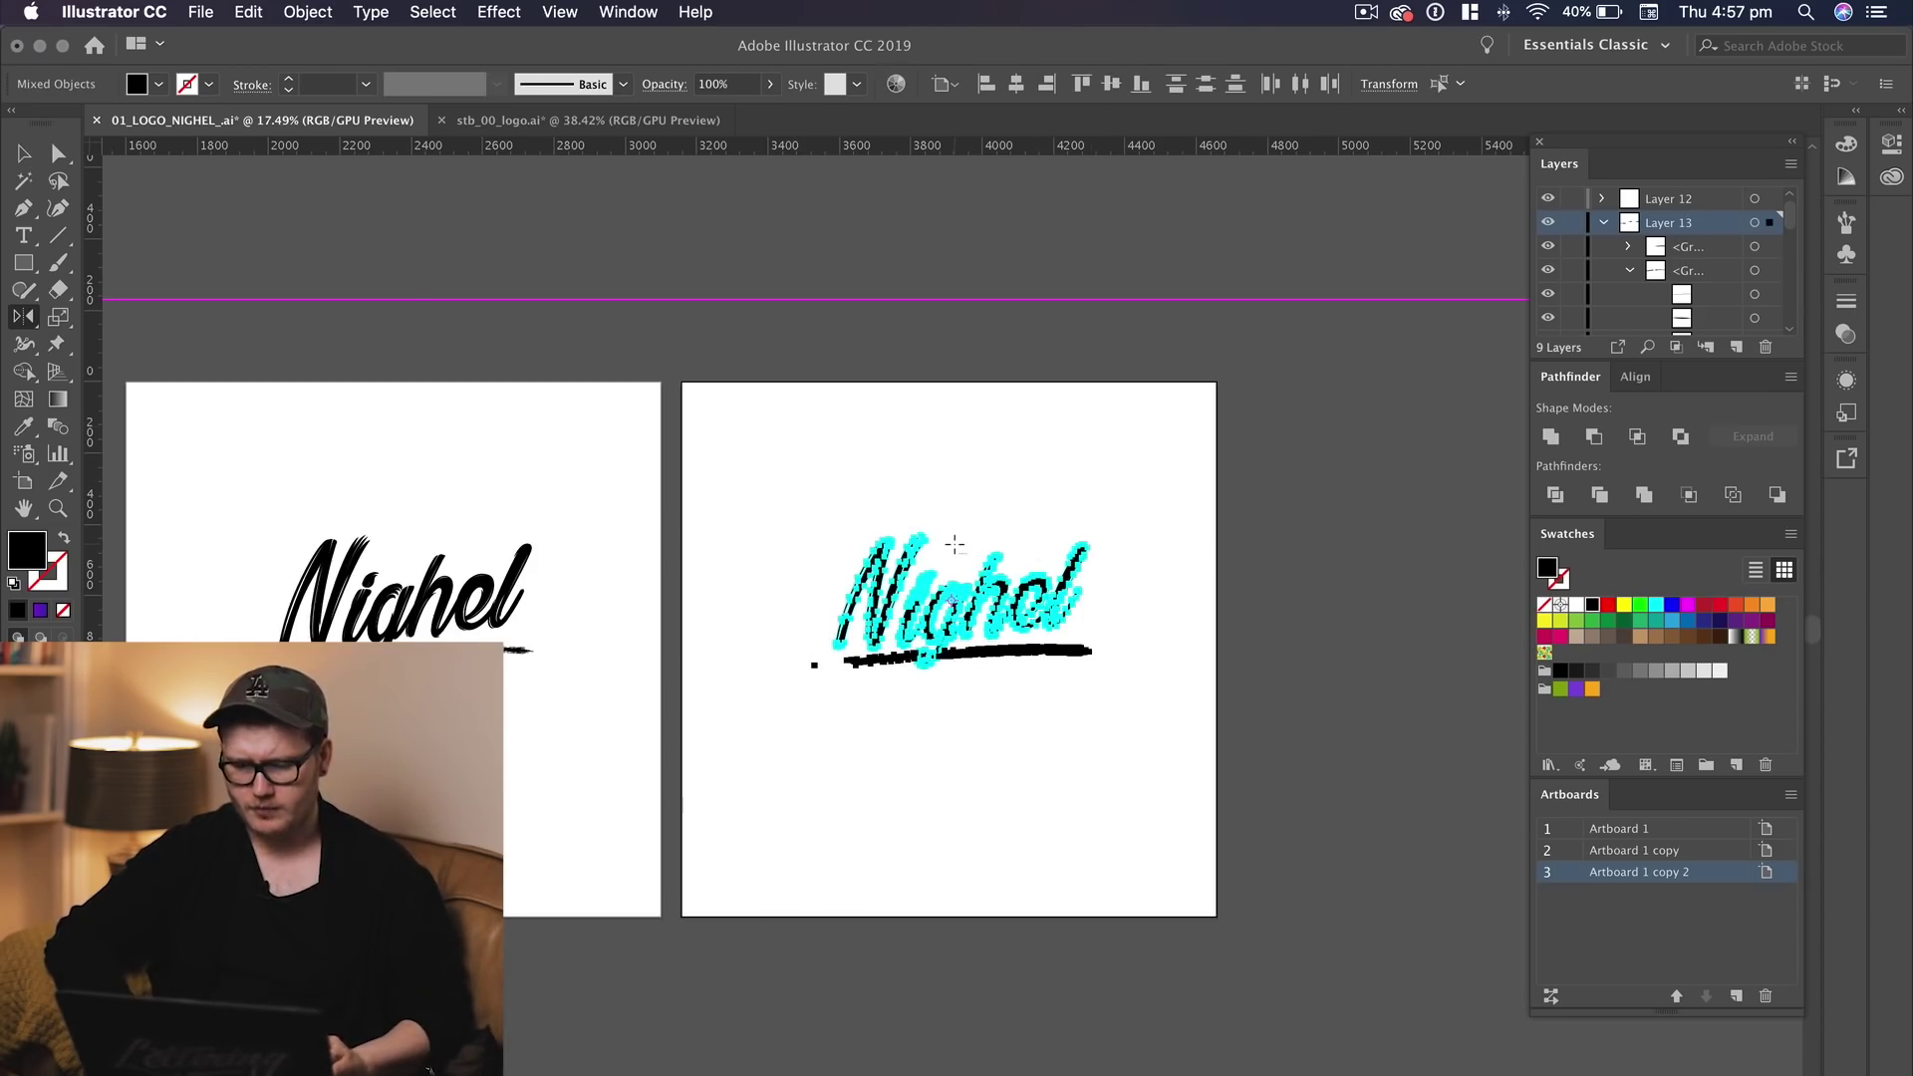
pyautogui.keyDown('alt'); pyautogui.click(954, 544); pyautogui.keyUp('alt')
pyautogui.moveTo(238, 147); pyautogui.dragTo(615, 309)
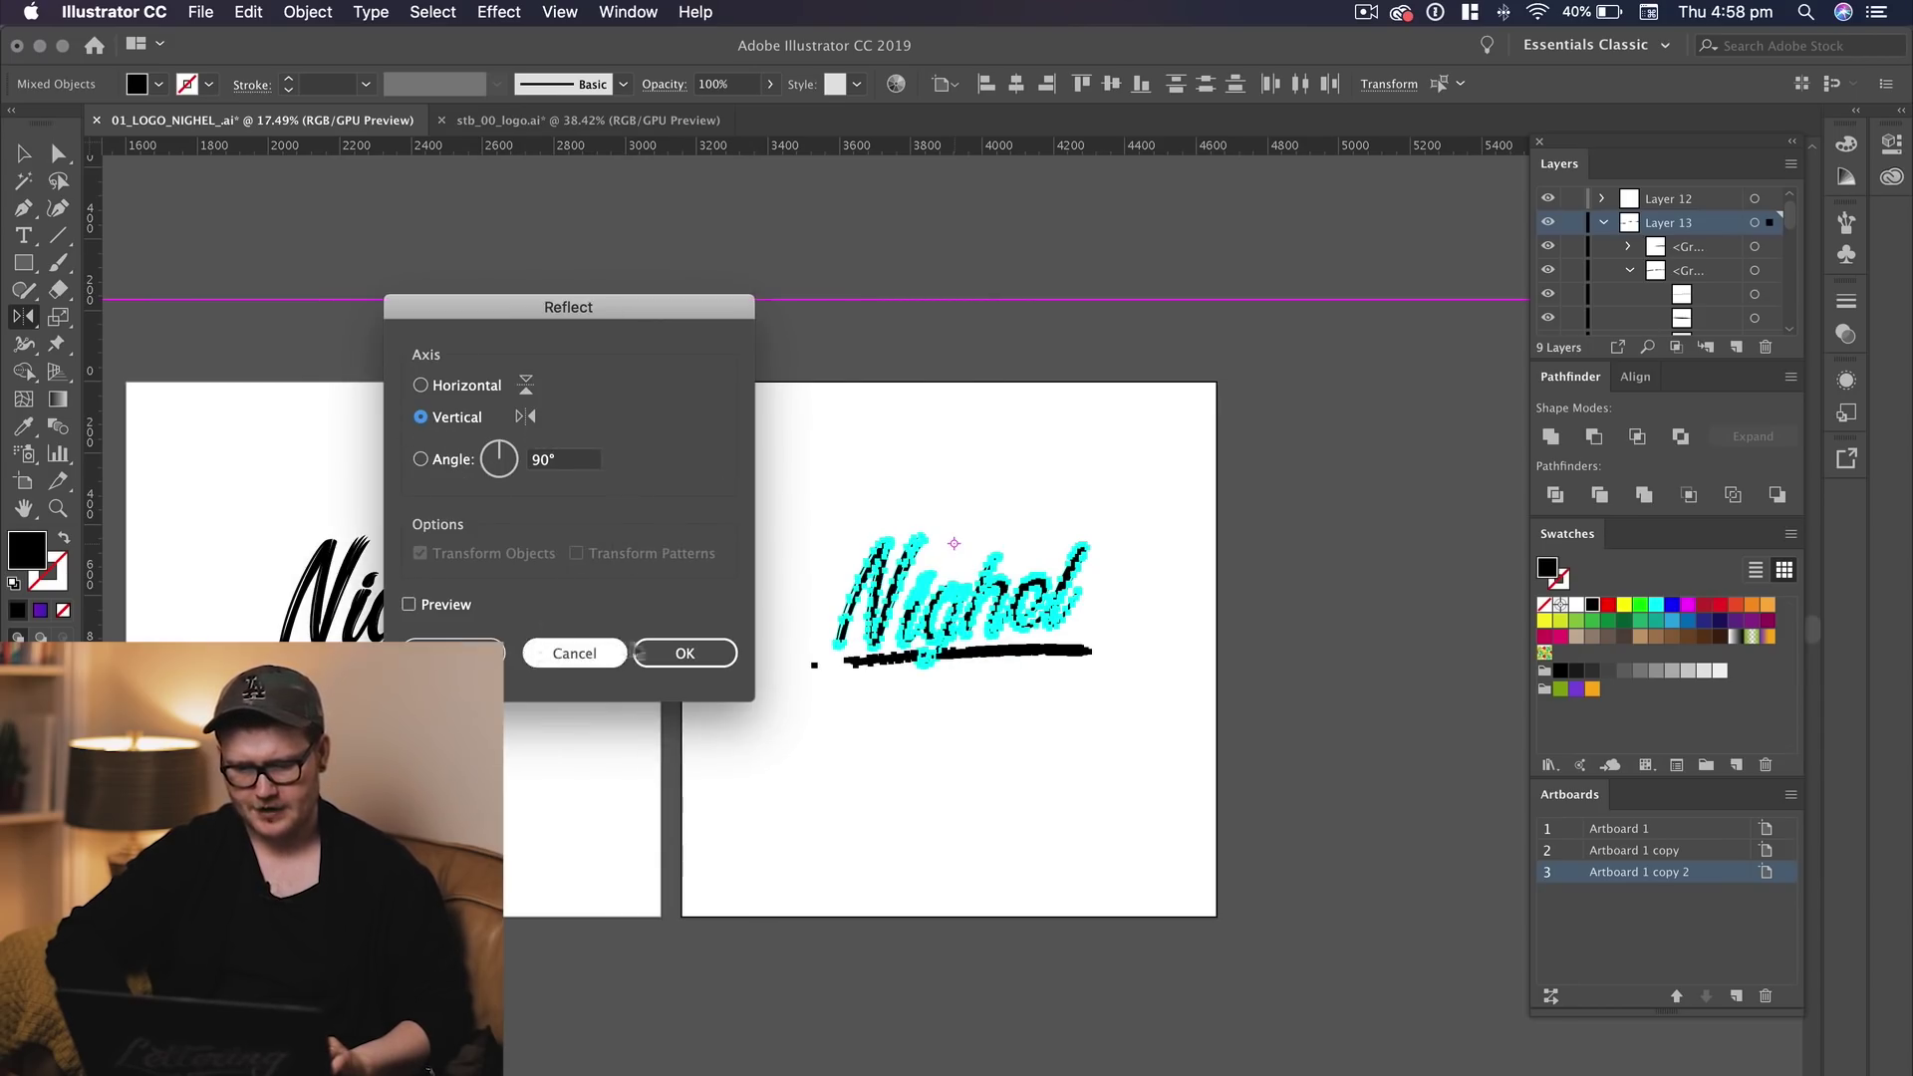
pyautogui.click(684, 652)
pyautogui.press('v')
pyautogui.click(1017, 800)
# Move the mirrored logo down and to the right, closer to the middle of the artboard
pyautogui.moveTo(721, 557); pyautogui.dragTo(737, 550)
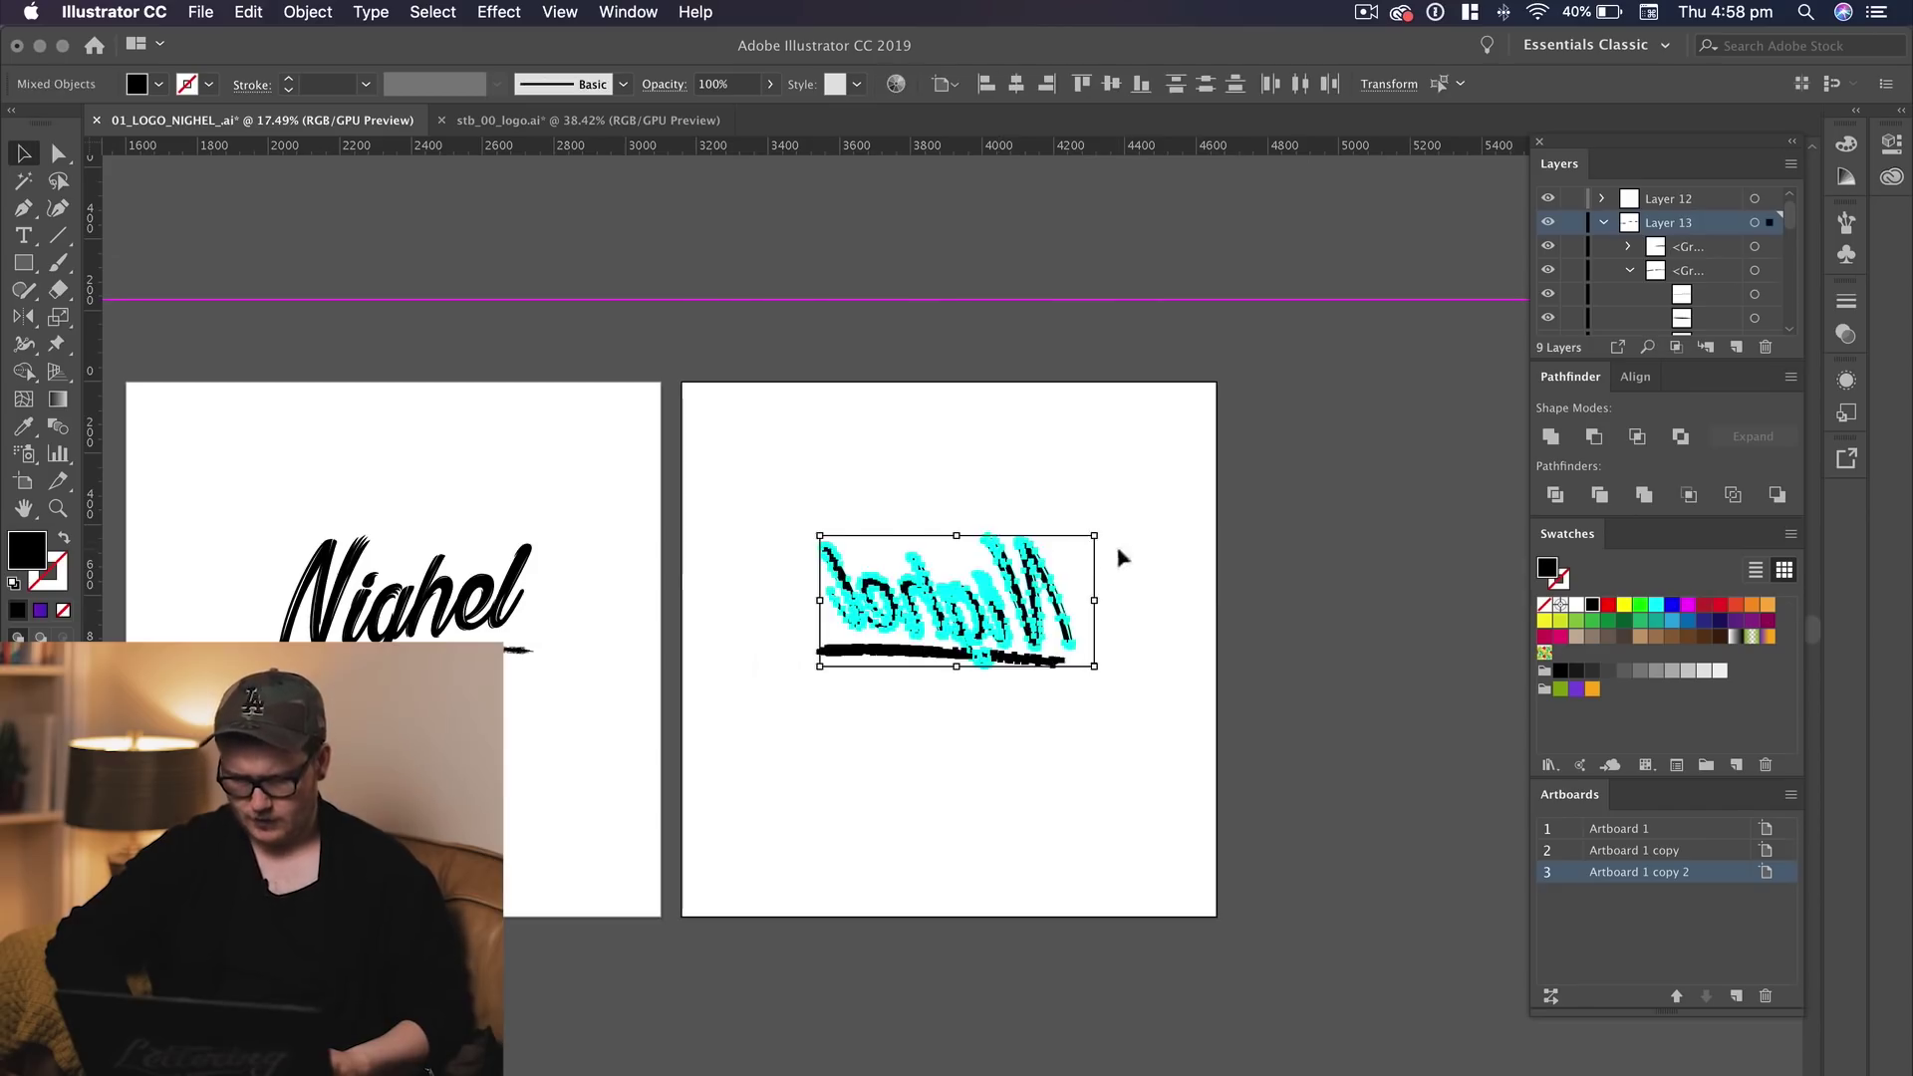
pyautogui.moveTo(1076, 614); pyautogui.dragTo(1076, 614)
pyautogui.click(837, 620)
# Nudge the mirrored N nine increments to the left, tightening its spacing with the i
pyautogui.press('z')
pyautogui.moveTo(837, 623); pyautogui.dragTo(1061, 690)
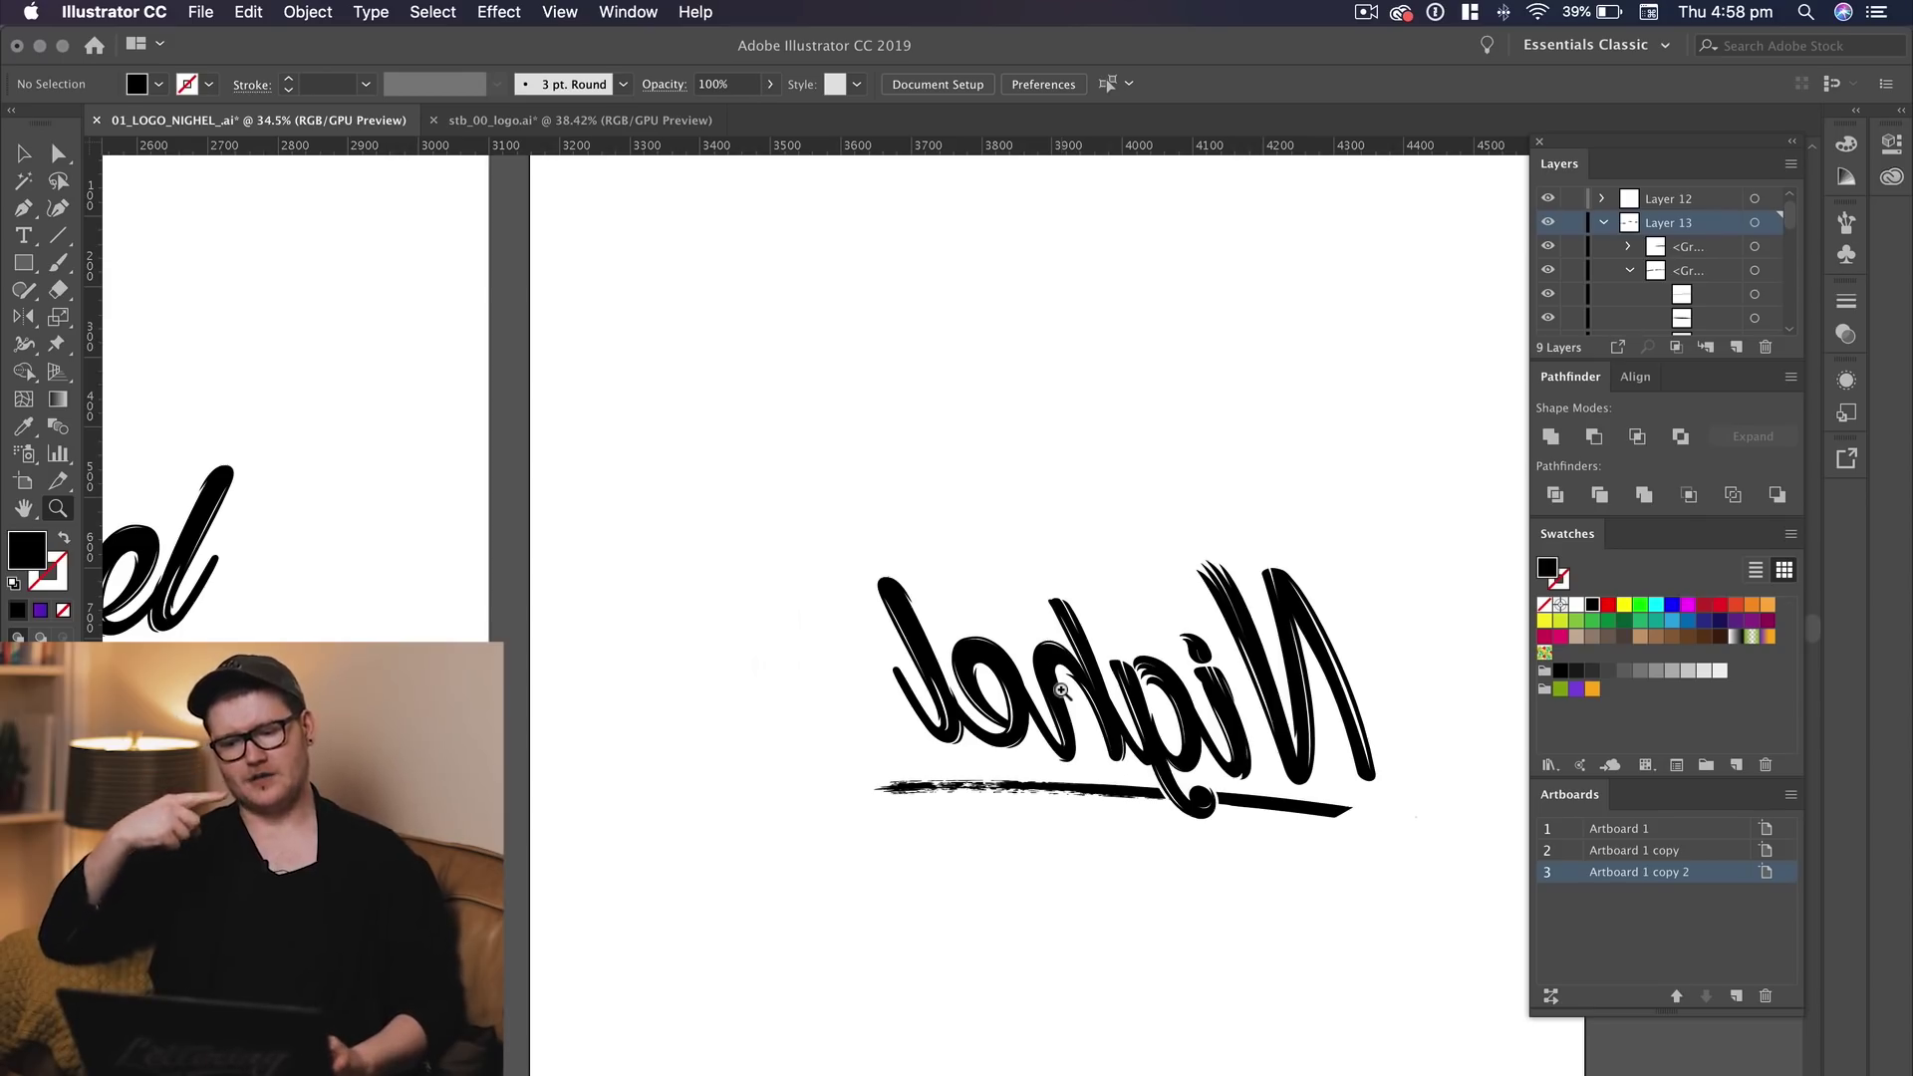
pyautogui.hscroll(5, 1199, 684)
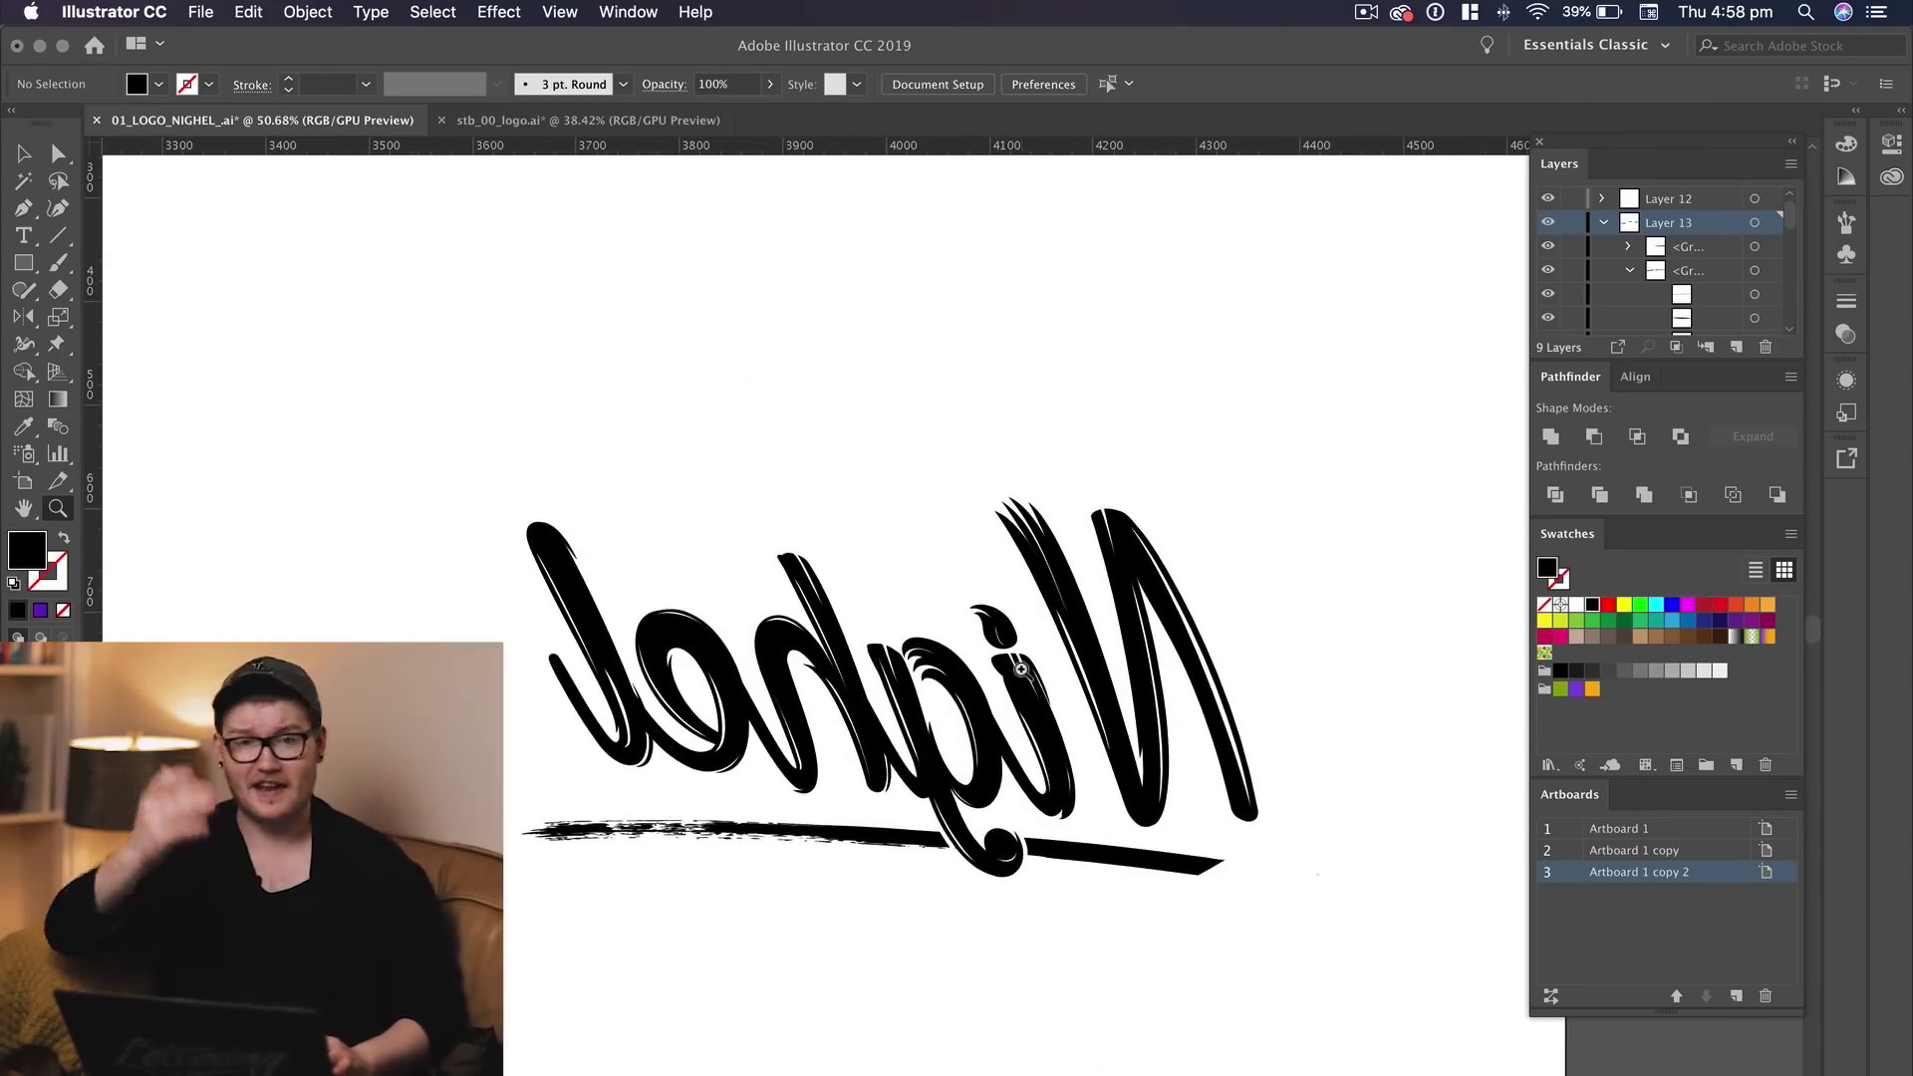
pyautogui.moveTo(1021, 668); pyautogui.dragTo(998, 666)
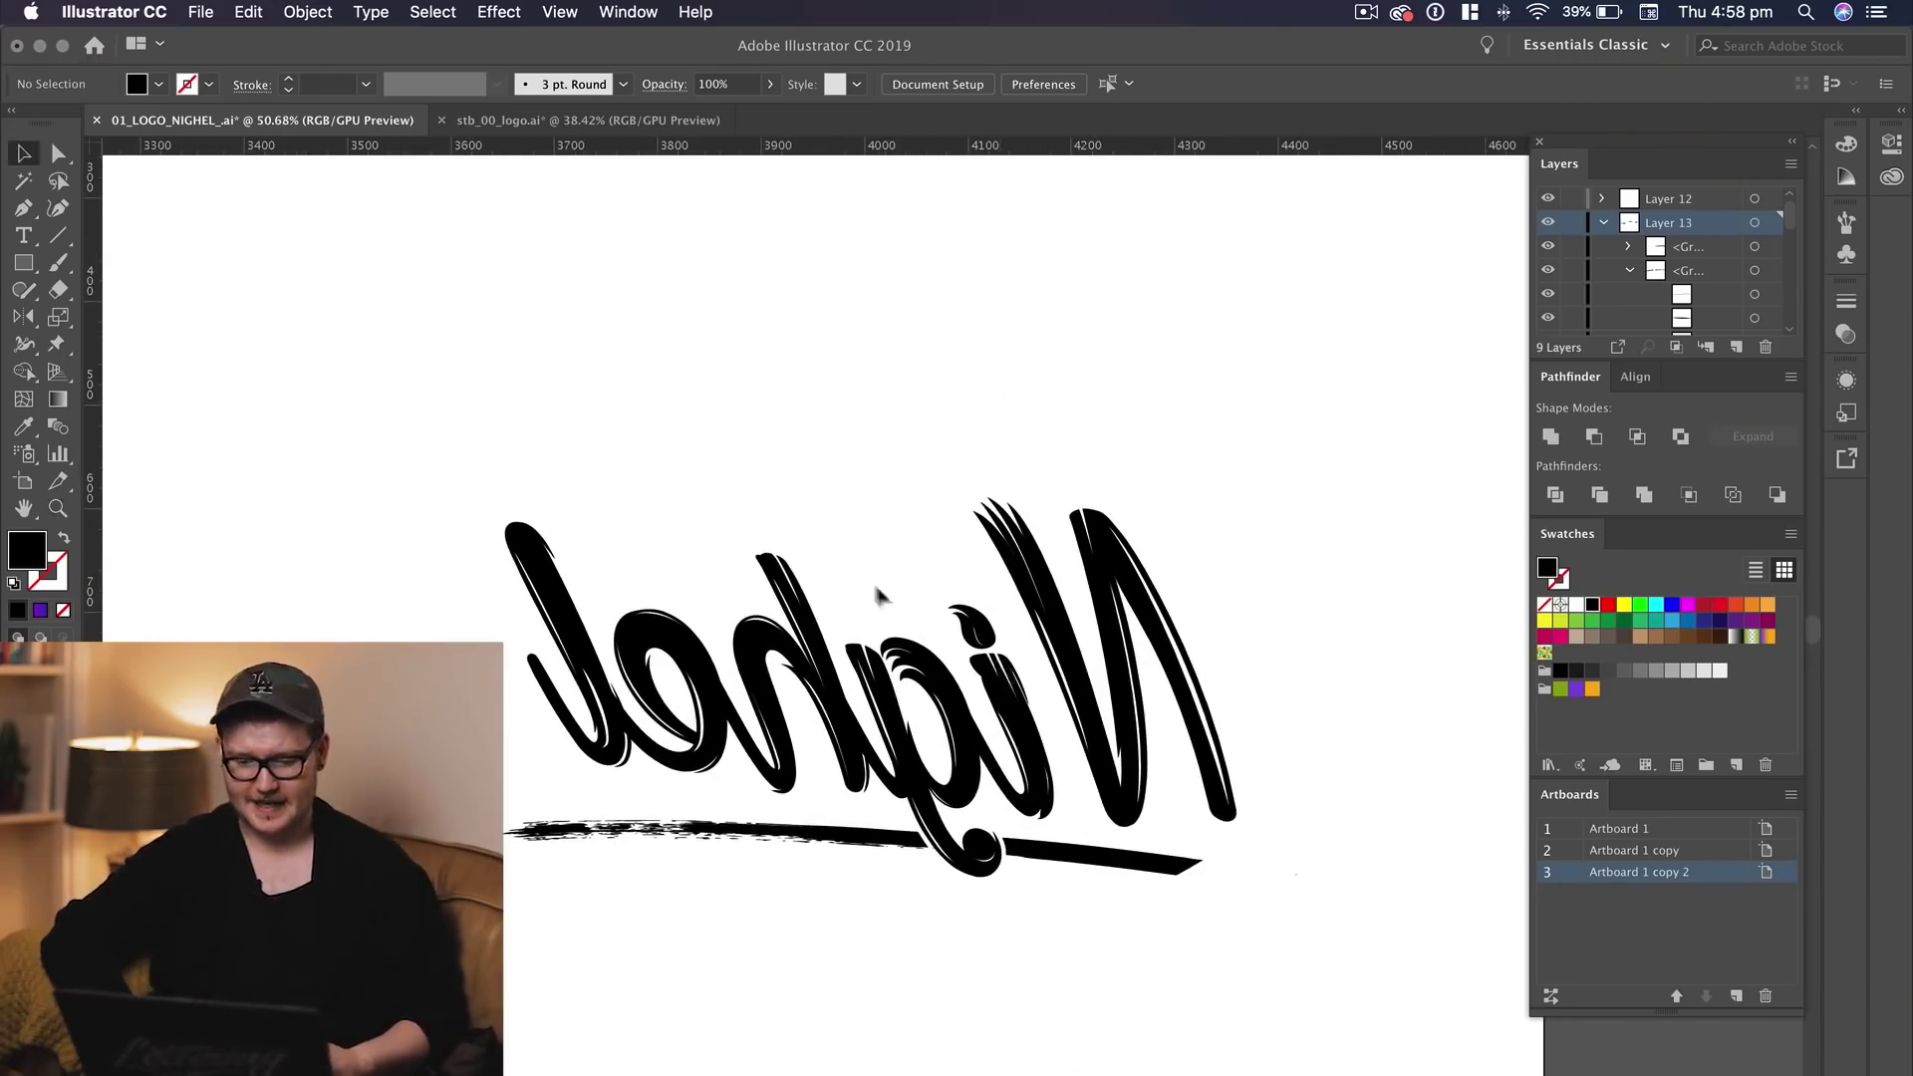
pyautogui.click(1081, 638)
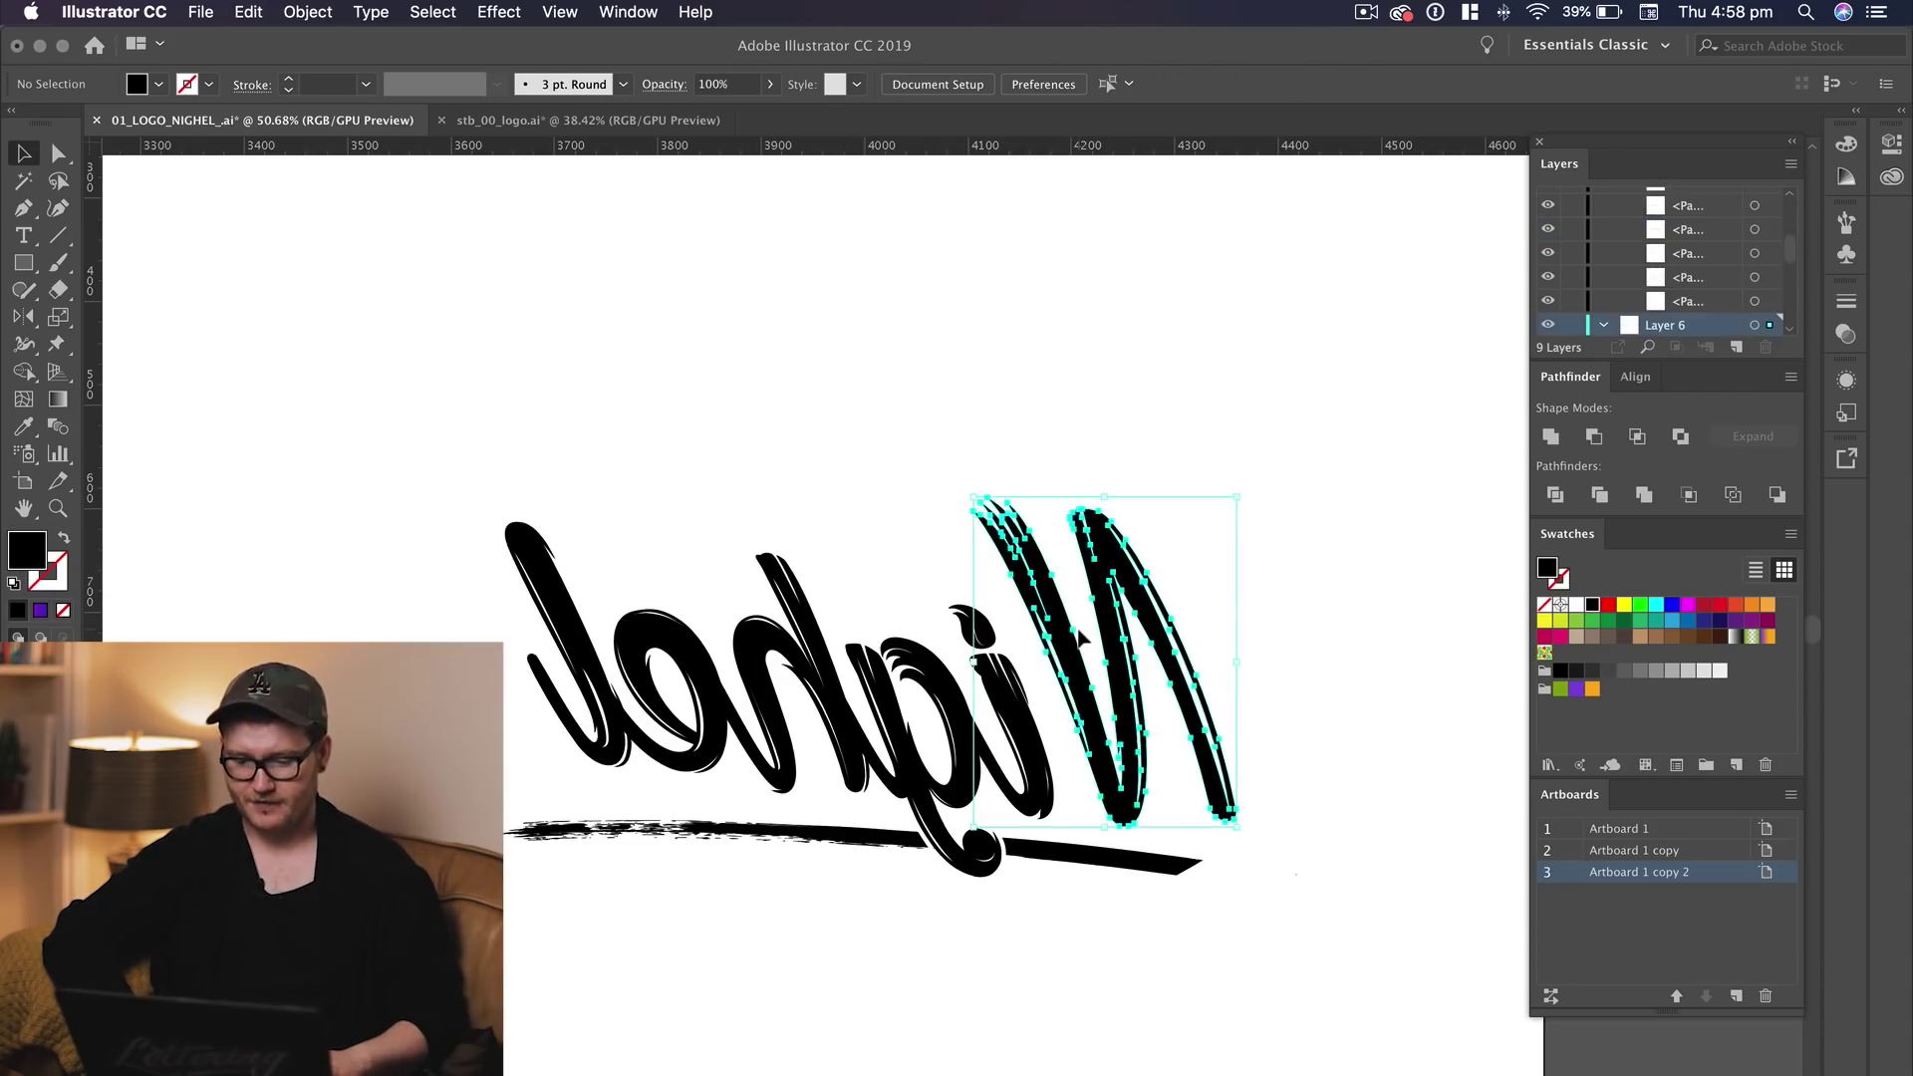
pyautogui.press('Left')
pyautogui.press('Left')
pyautogui.press('Left')
pyautogui.press('Left')
pyautogui.press('Left')
pyautogui.press('Left')
pyautogui.press('Left')
pyautogui.press('Left')
pyautogui.press('Left')
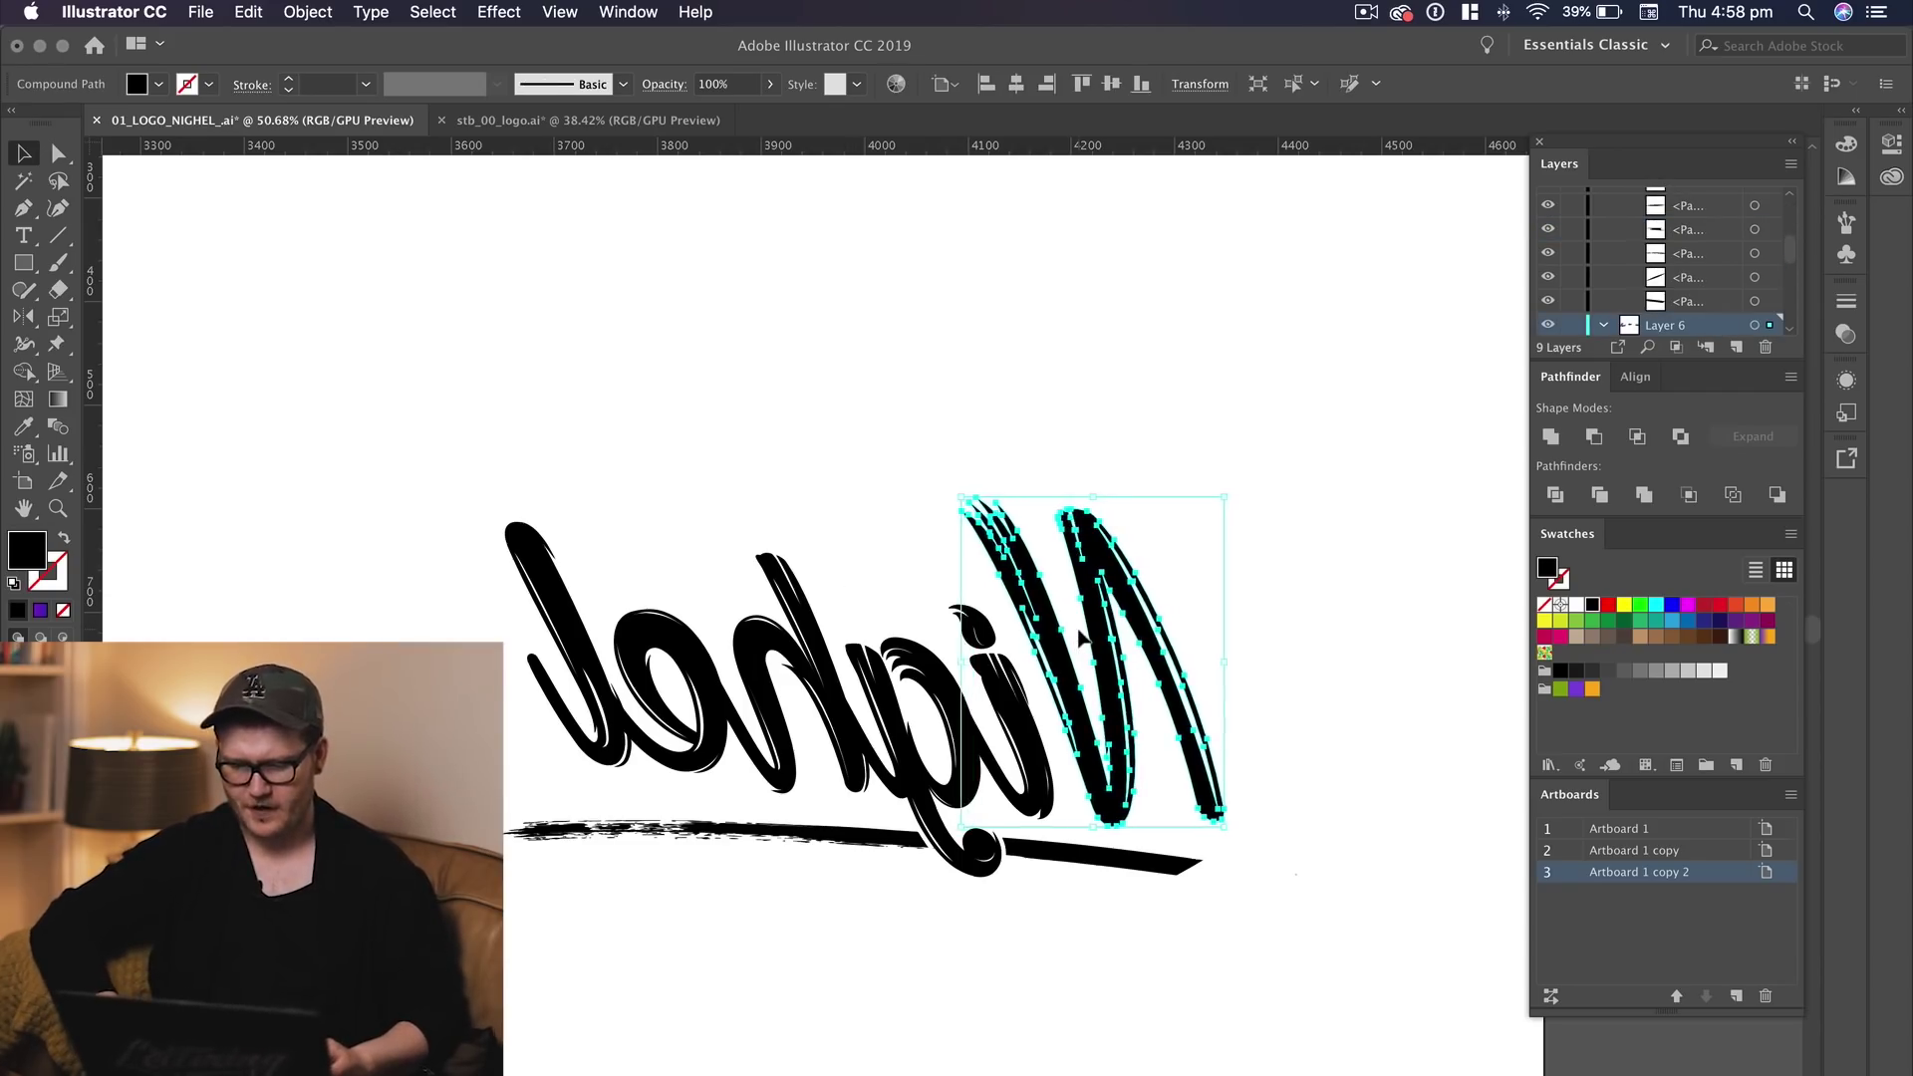
pyautogui.click(1343, 591)
# Try to lengthen the mirrored h by pulling the anchor points at the top of its stem upward
pyautogui.moveTo(880, 498); pyautogui.dragTo(1156, 423)
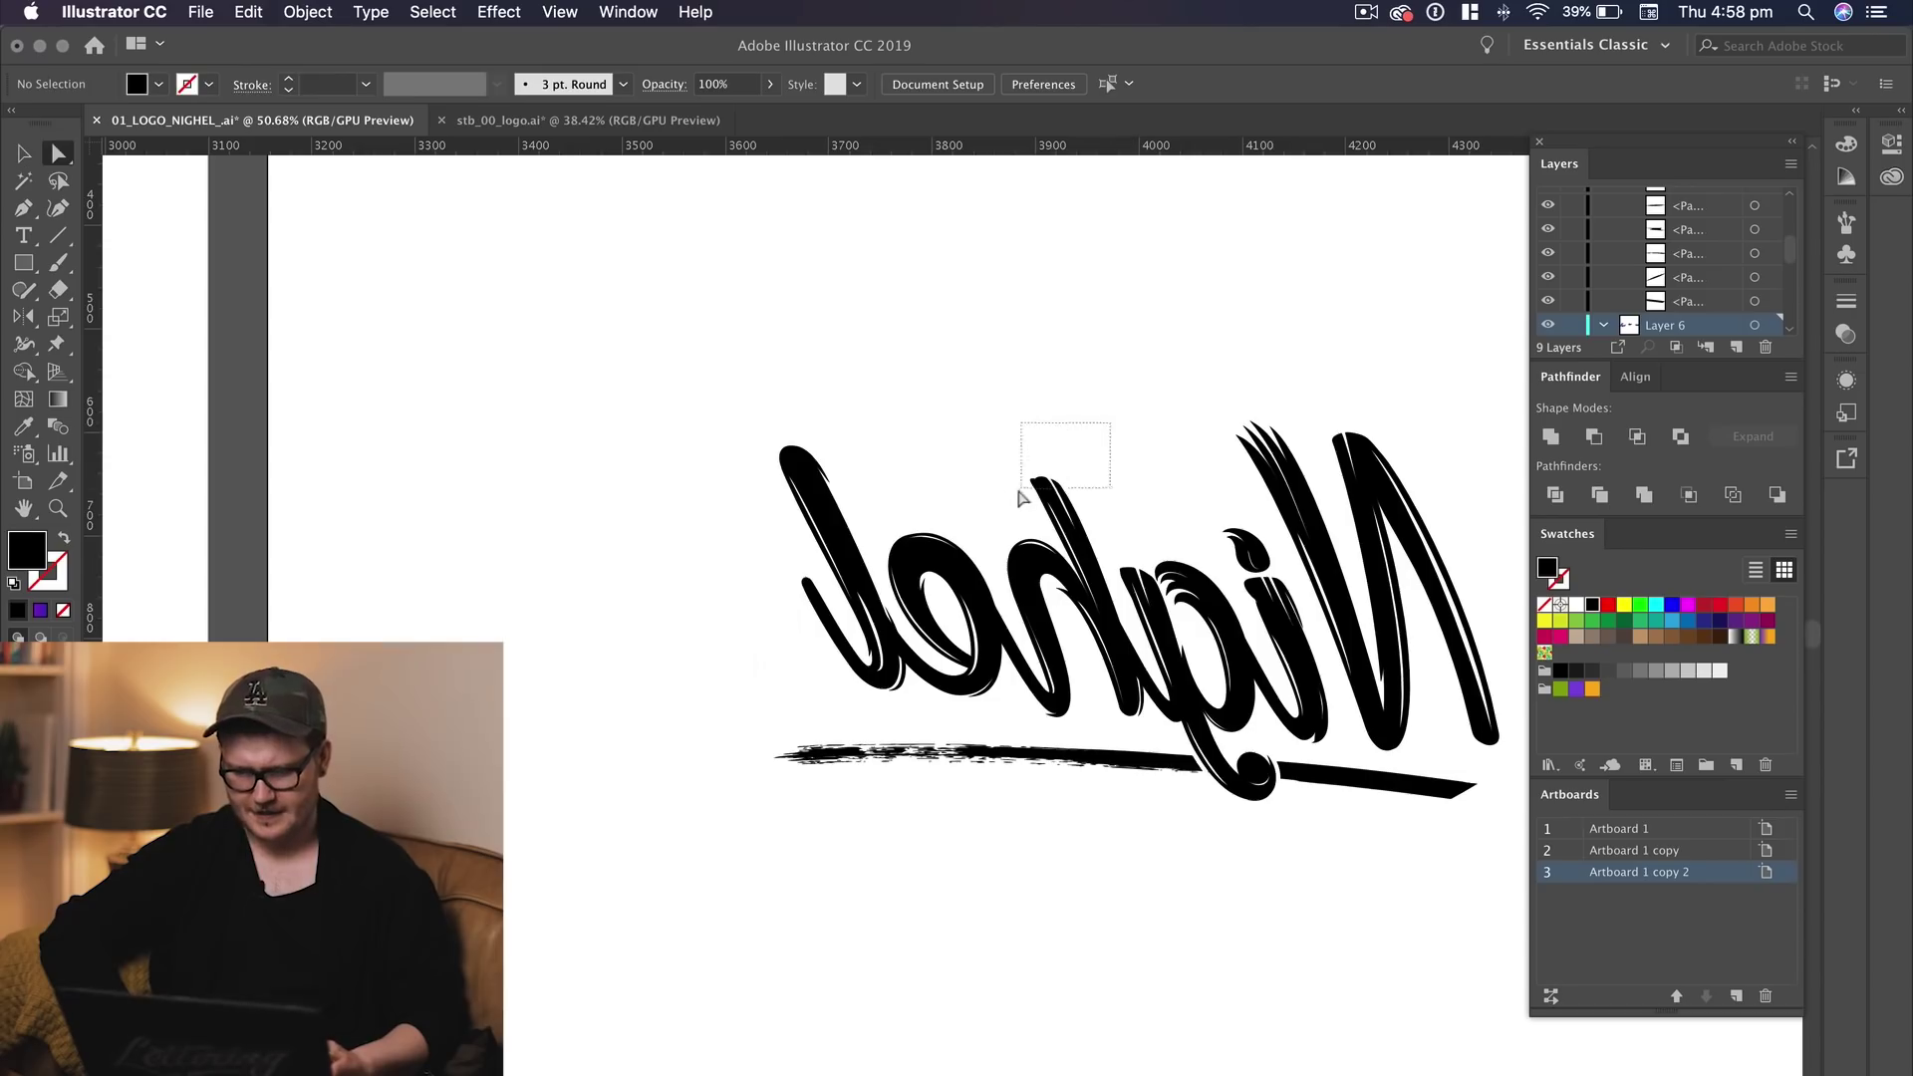
pyautogui.moveTo(1019, 493)
pyautogui.mouseDown()
pyautogui.moveTo(1068, 495)
pyautogui.moveTo(1029, 403)
pyautogui.moveTo(1012, 421)
pyautogui.mouseUp()
pyautogui.click(1206, 430)
pyautogui.click(1038, 419)
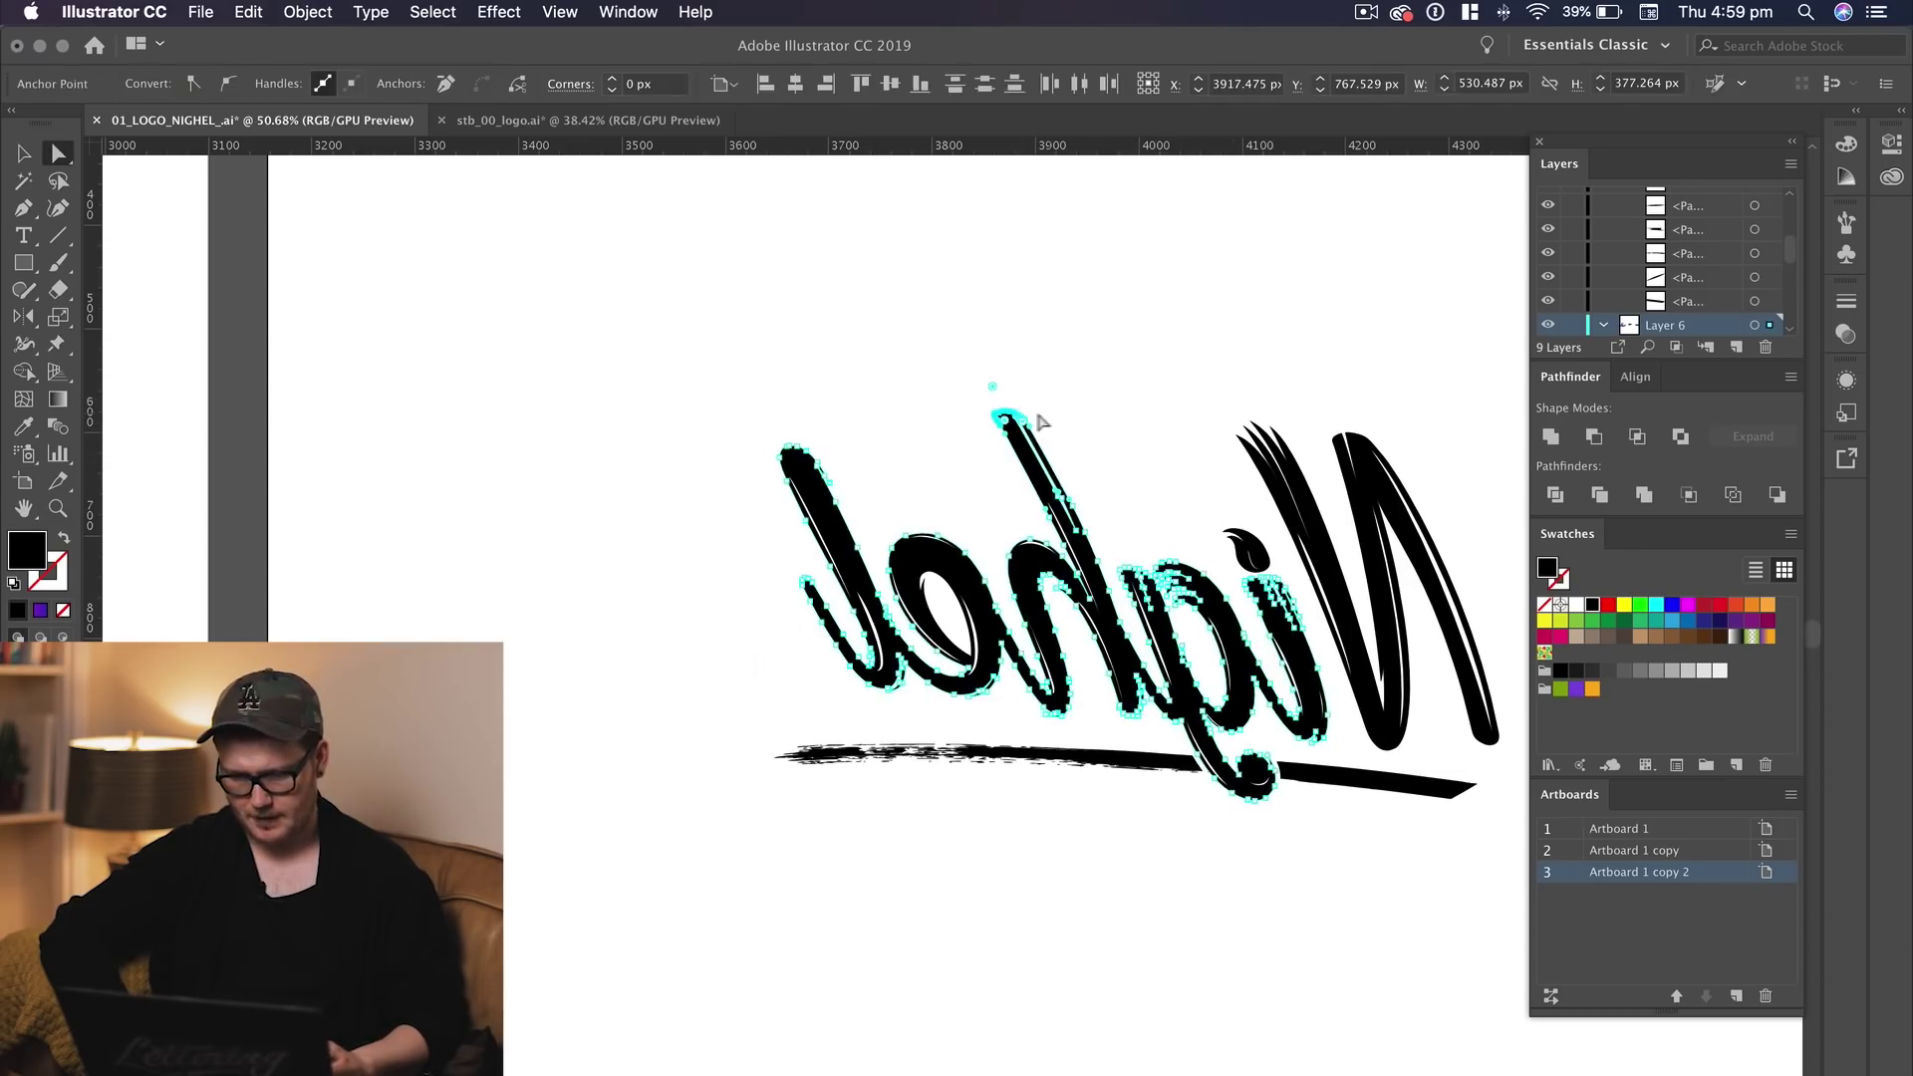
pyautogui.click(1039, 393)
pyautogui.click(1026, 424)
# Enlarge the brush-shaped dot of the mirrored i slightly and reposition it a little higher above the stem
pyautogui.moveTo(1022, 422); pyautogui.dragTo(1299, 535)
pyautogui.moveTo(1107, 318); pyautogui.dragTo(972, 424)
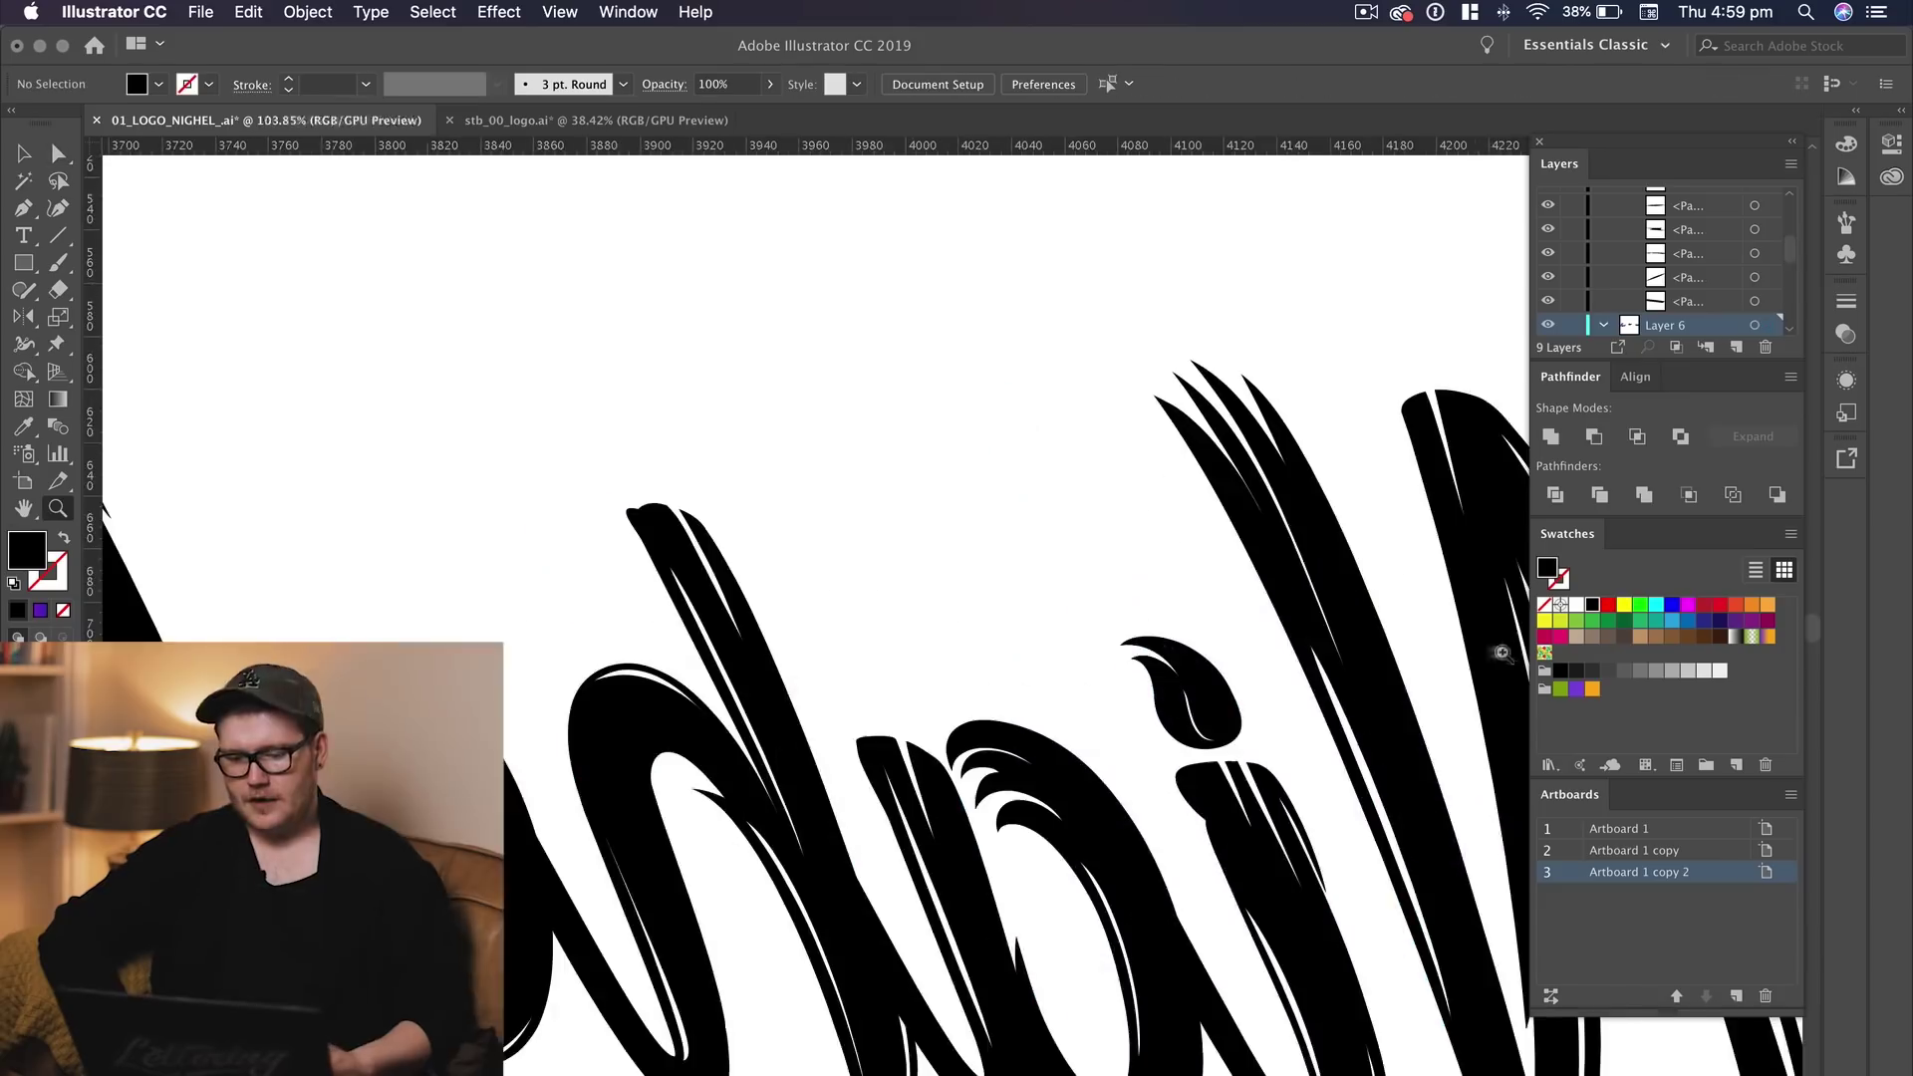
pyautogui.moveTo(1322, 630); pyautogui.dragTo(1088, 513)
pyautogui.press('v')
pyautogui.click(982, 551)
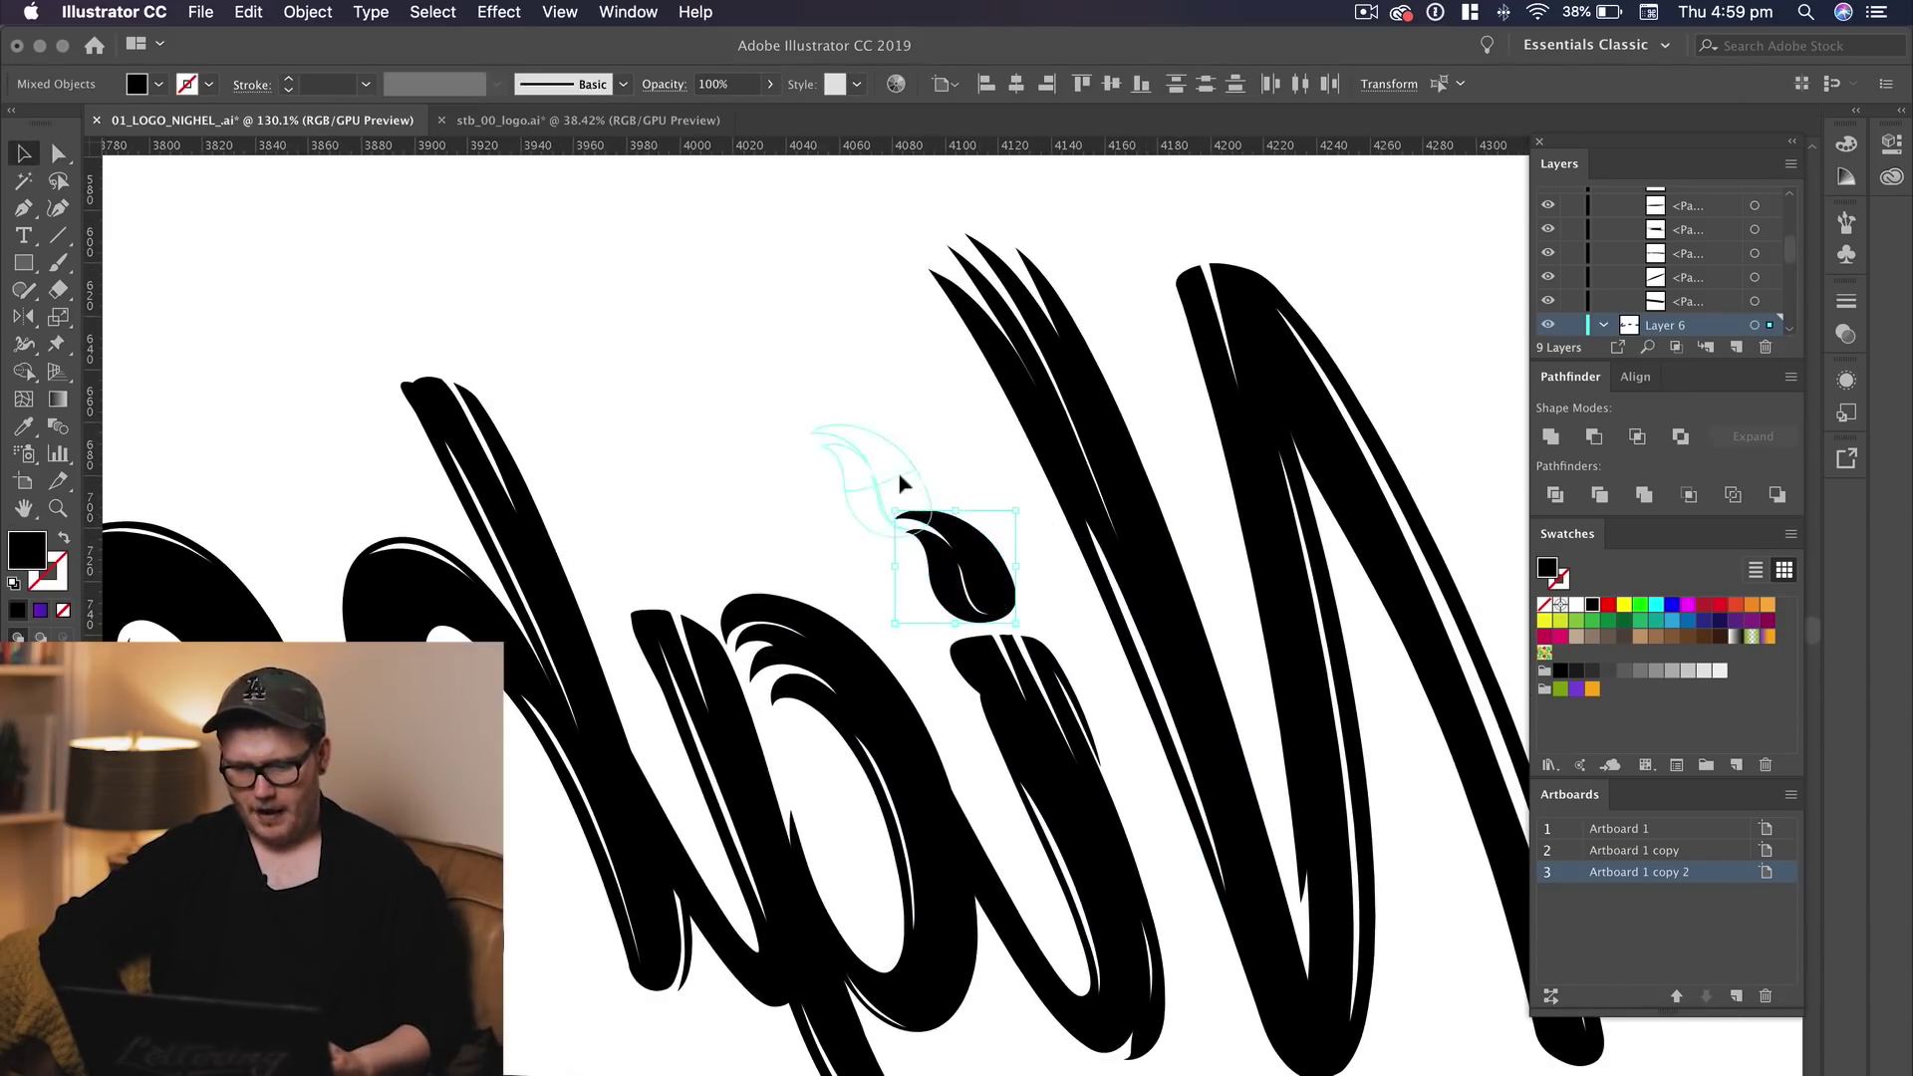
pyautogui.moveTo(942, 518); pyautogui.dragTo(945, 525)
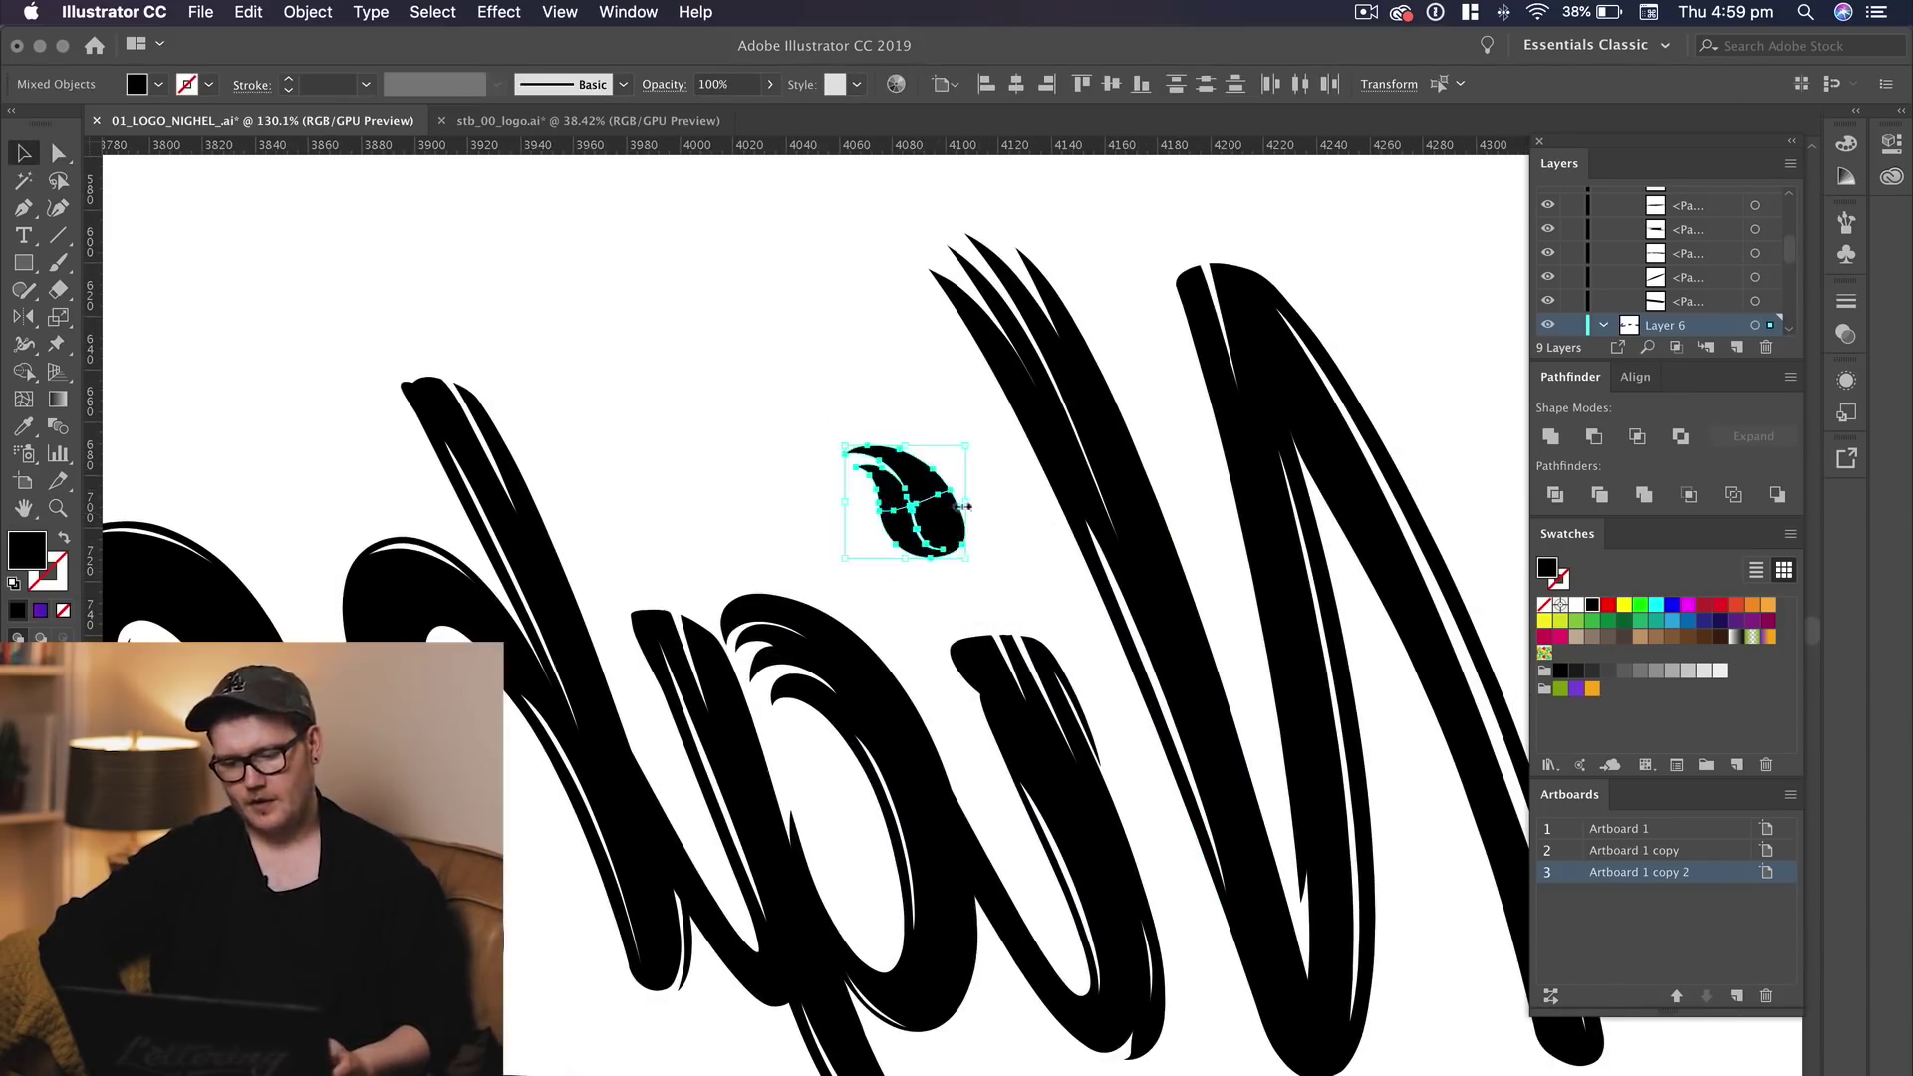
pyautogui.click(997, 558)
pyautogui.click(1067, 598)
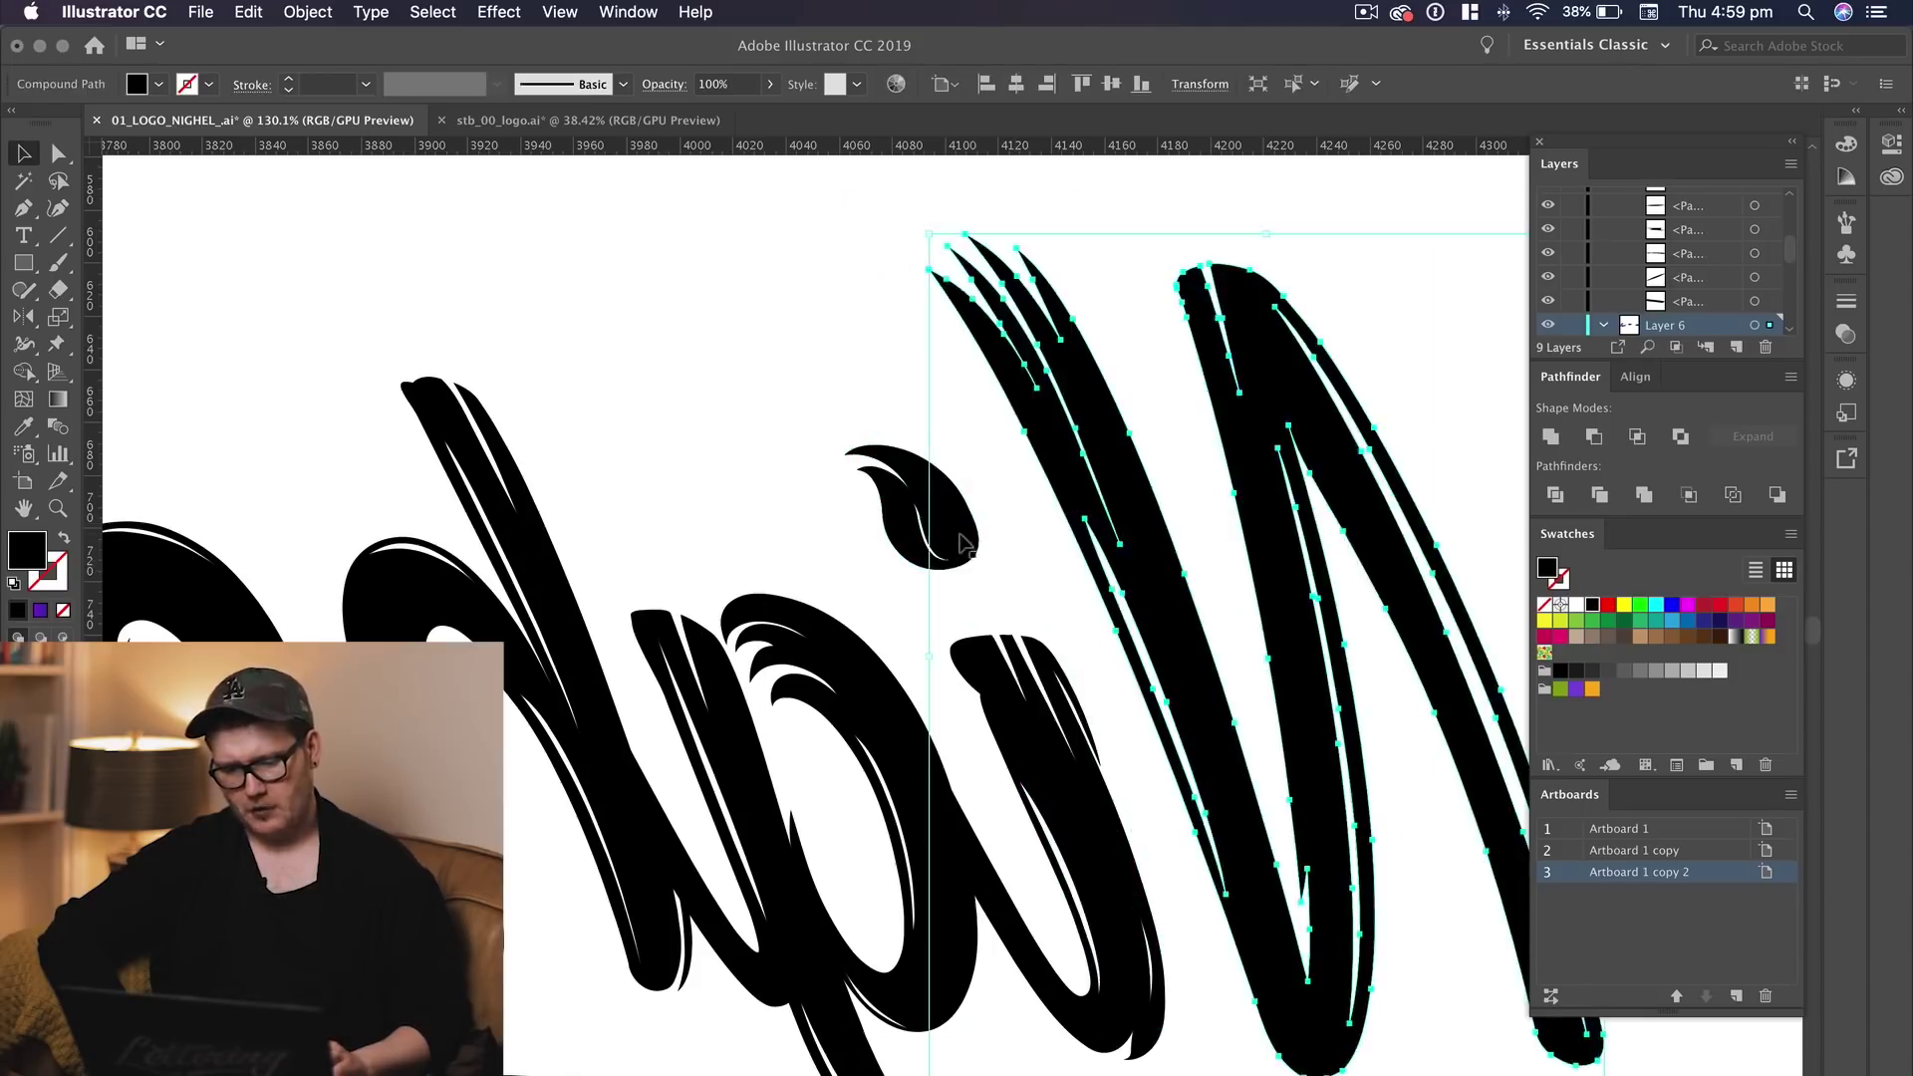
pyautogui.click(963, 543)
pyautogui.moveTo(969, 525); pyautogui.dragTo(970, 527)
pyautogui.click(841, 380)
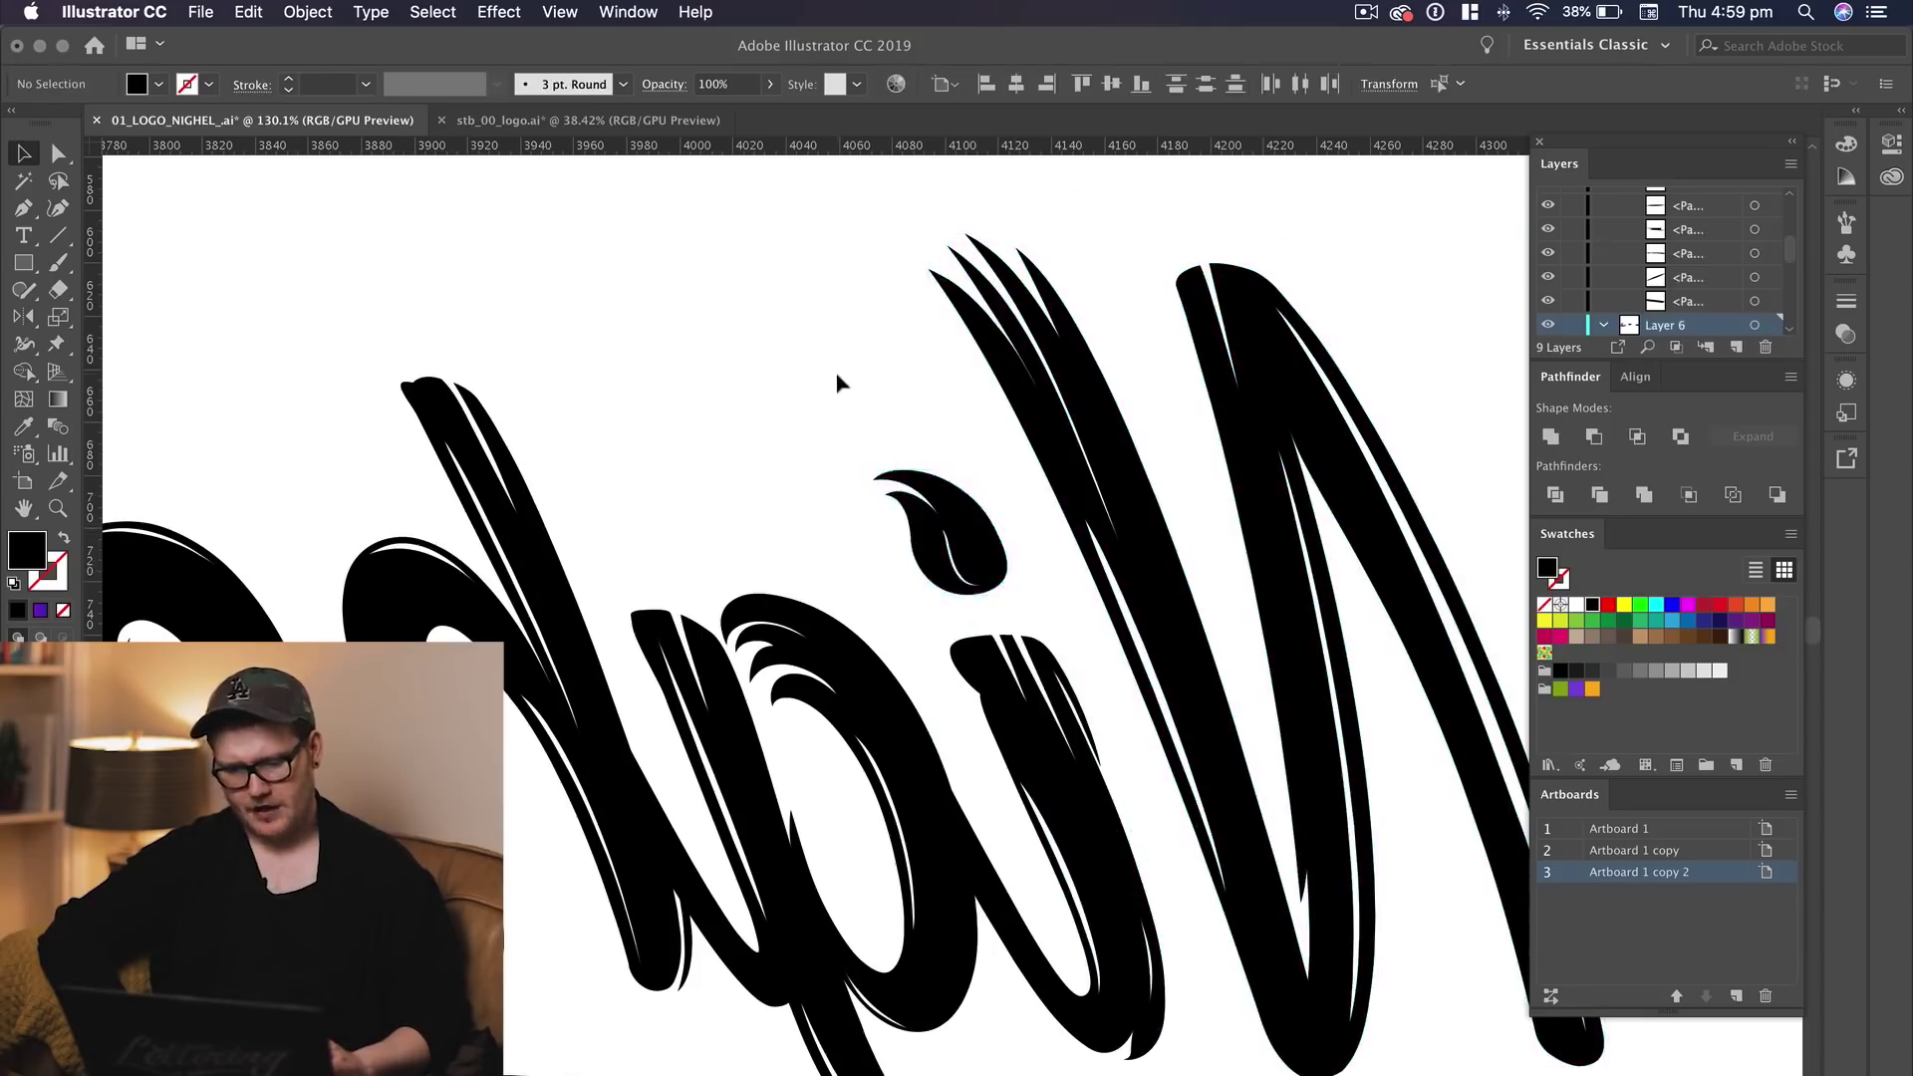
# Reflect the whole logo across the vertical axis again to return it to its readable orientation
pyautogui.press('z')
pyautogui.moveTo(839, 378); pyautogui.dragTo(313, 534)
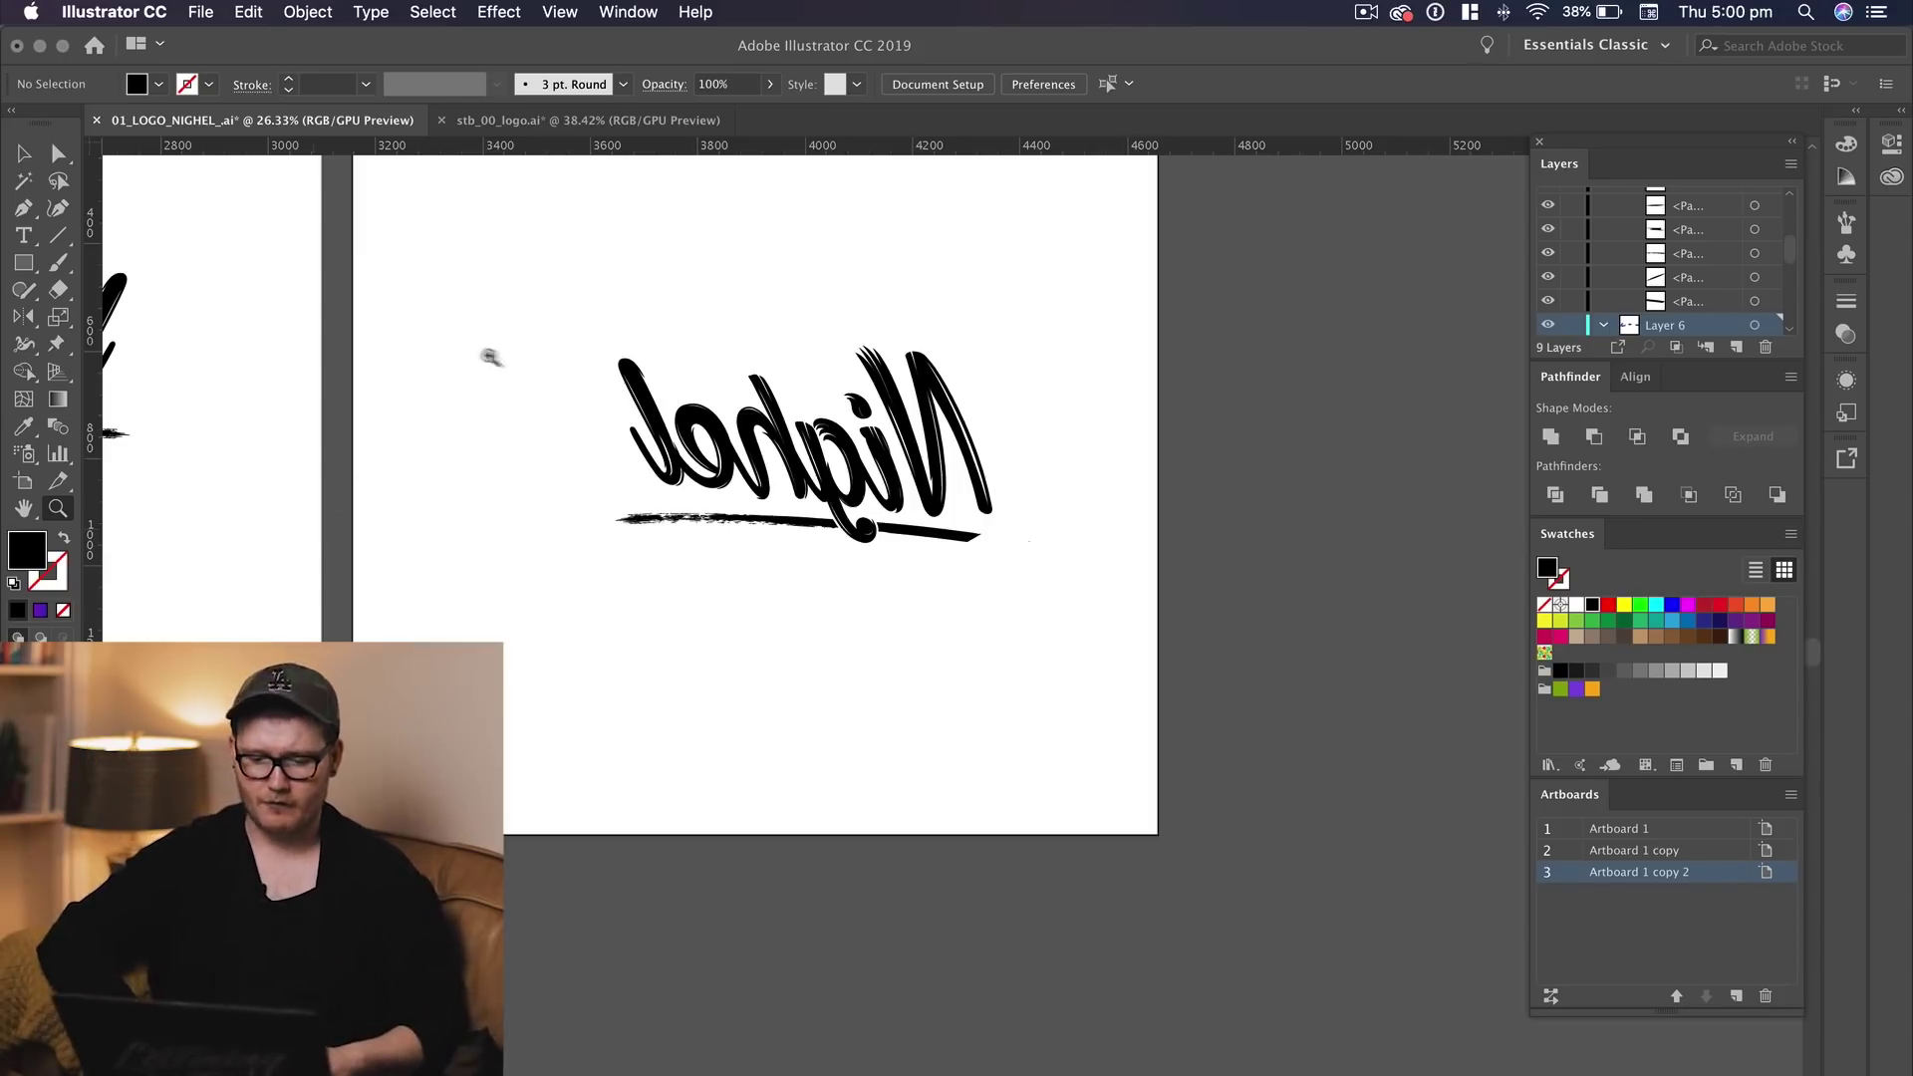
pyautogui.moveTo(584, 339); pyautogui.dragTo(709, 472)
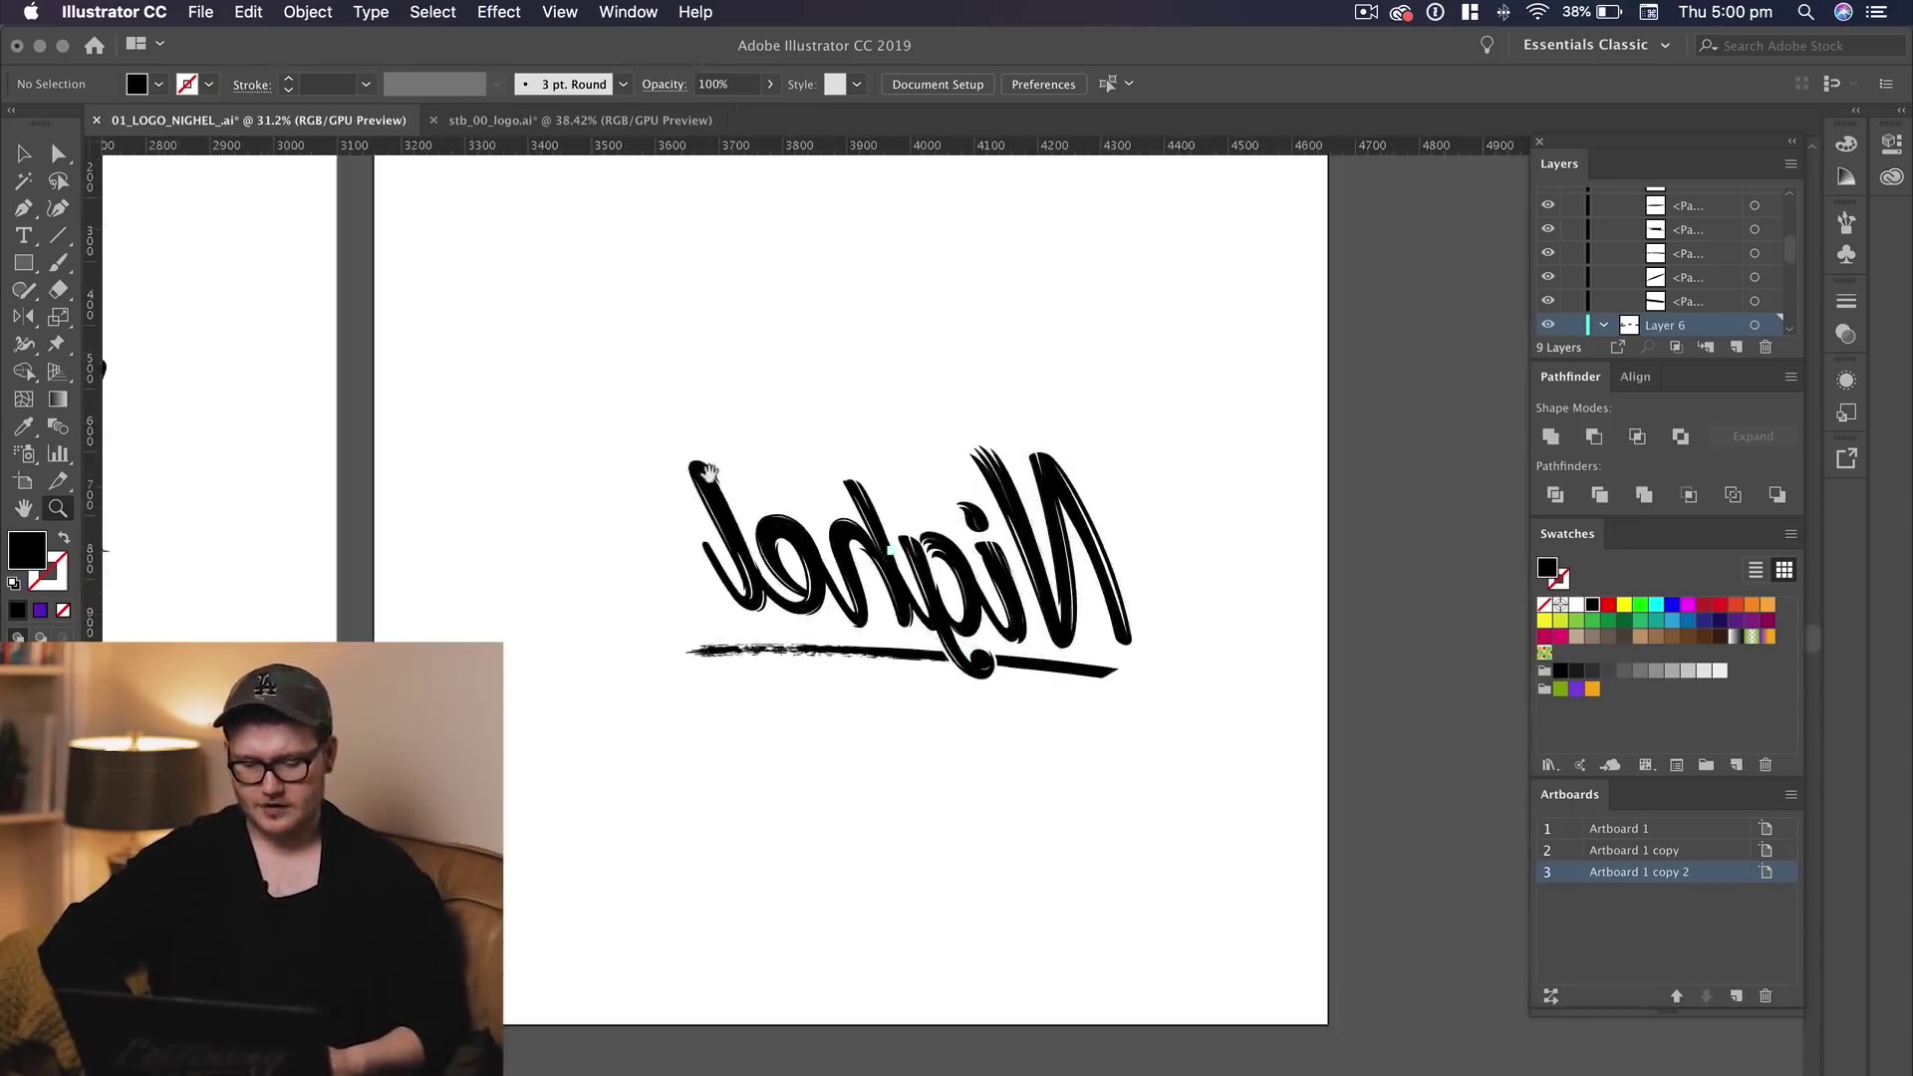
pyautogui.click(984, 528)
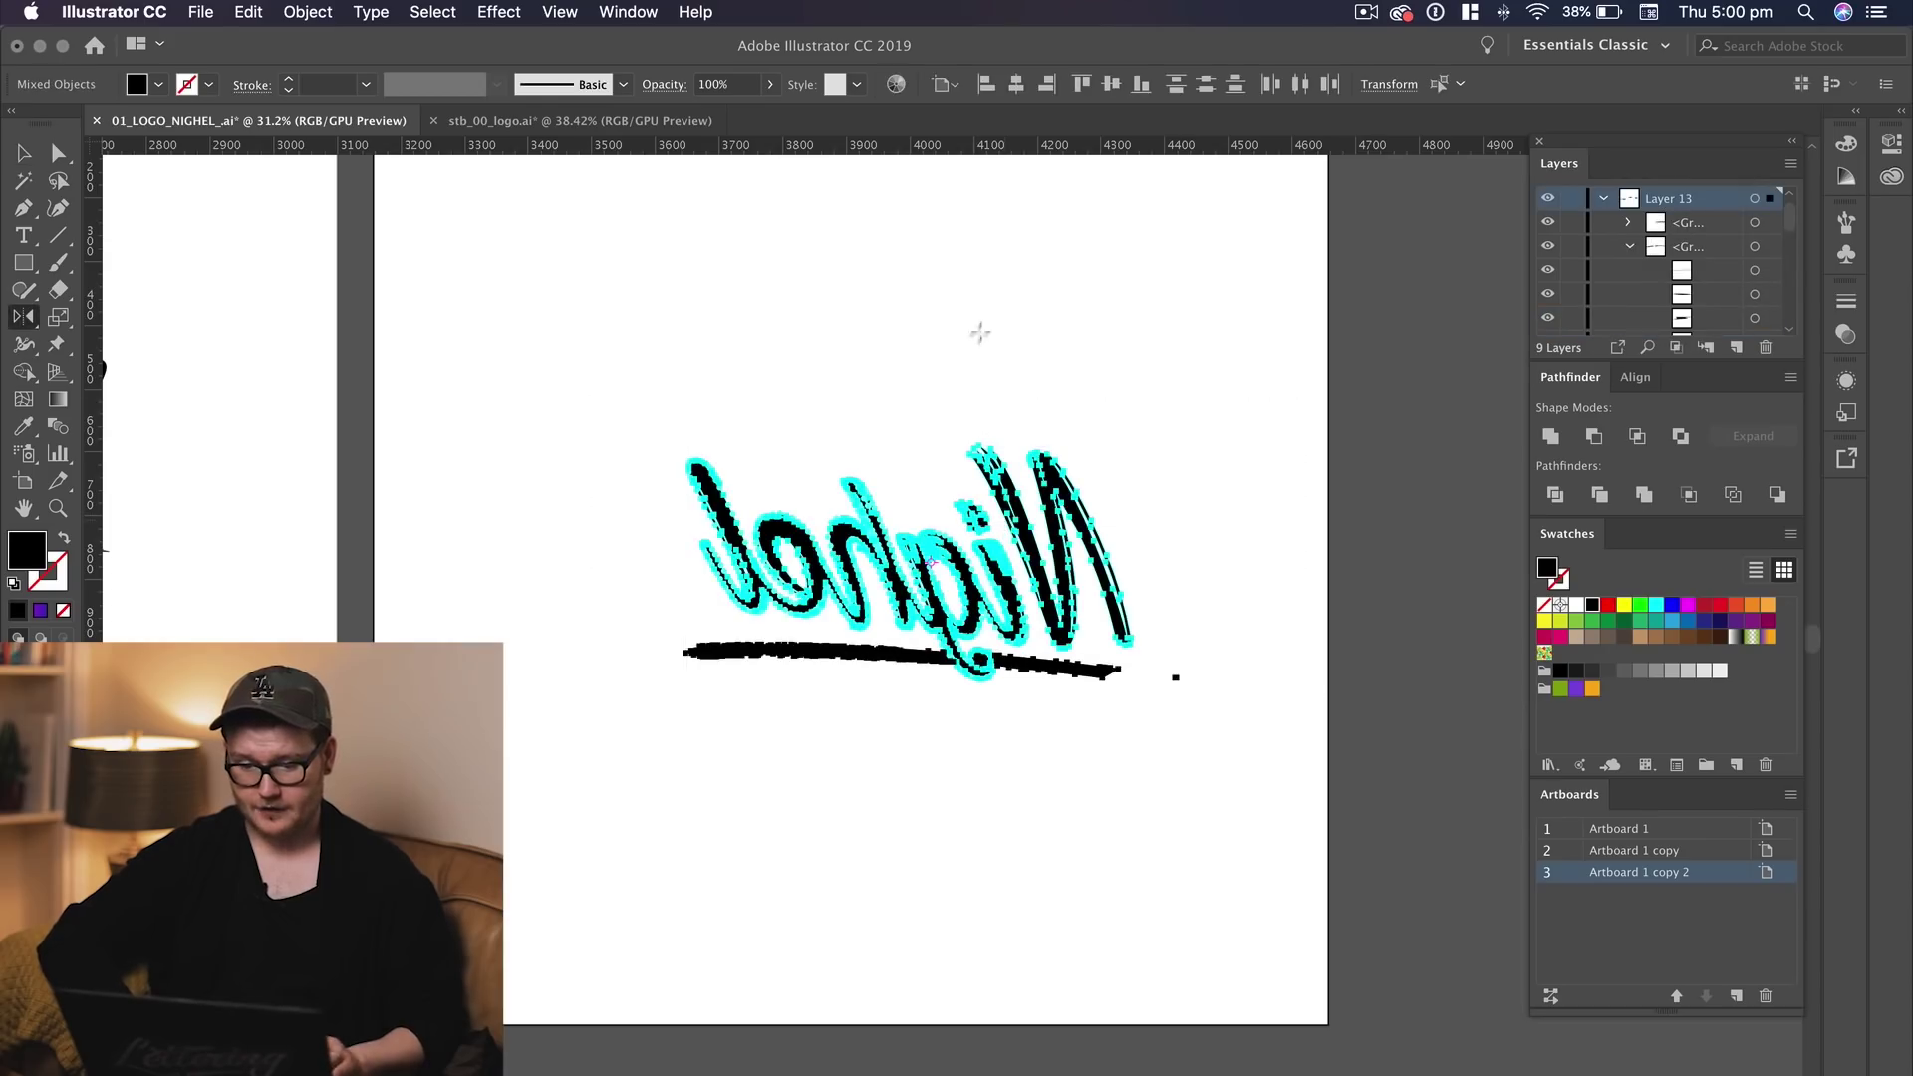
pyautogui.keyDown('alt'); pyautogui.click(898, 428); pyautogui.keyUp('alt')
pyautogui.click(684, 656)
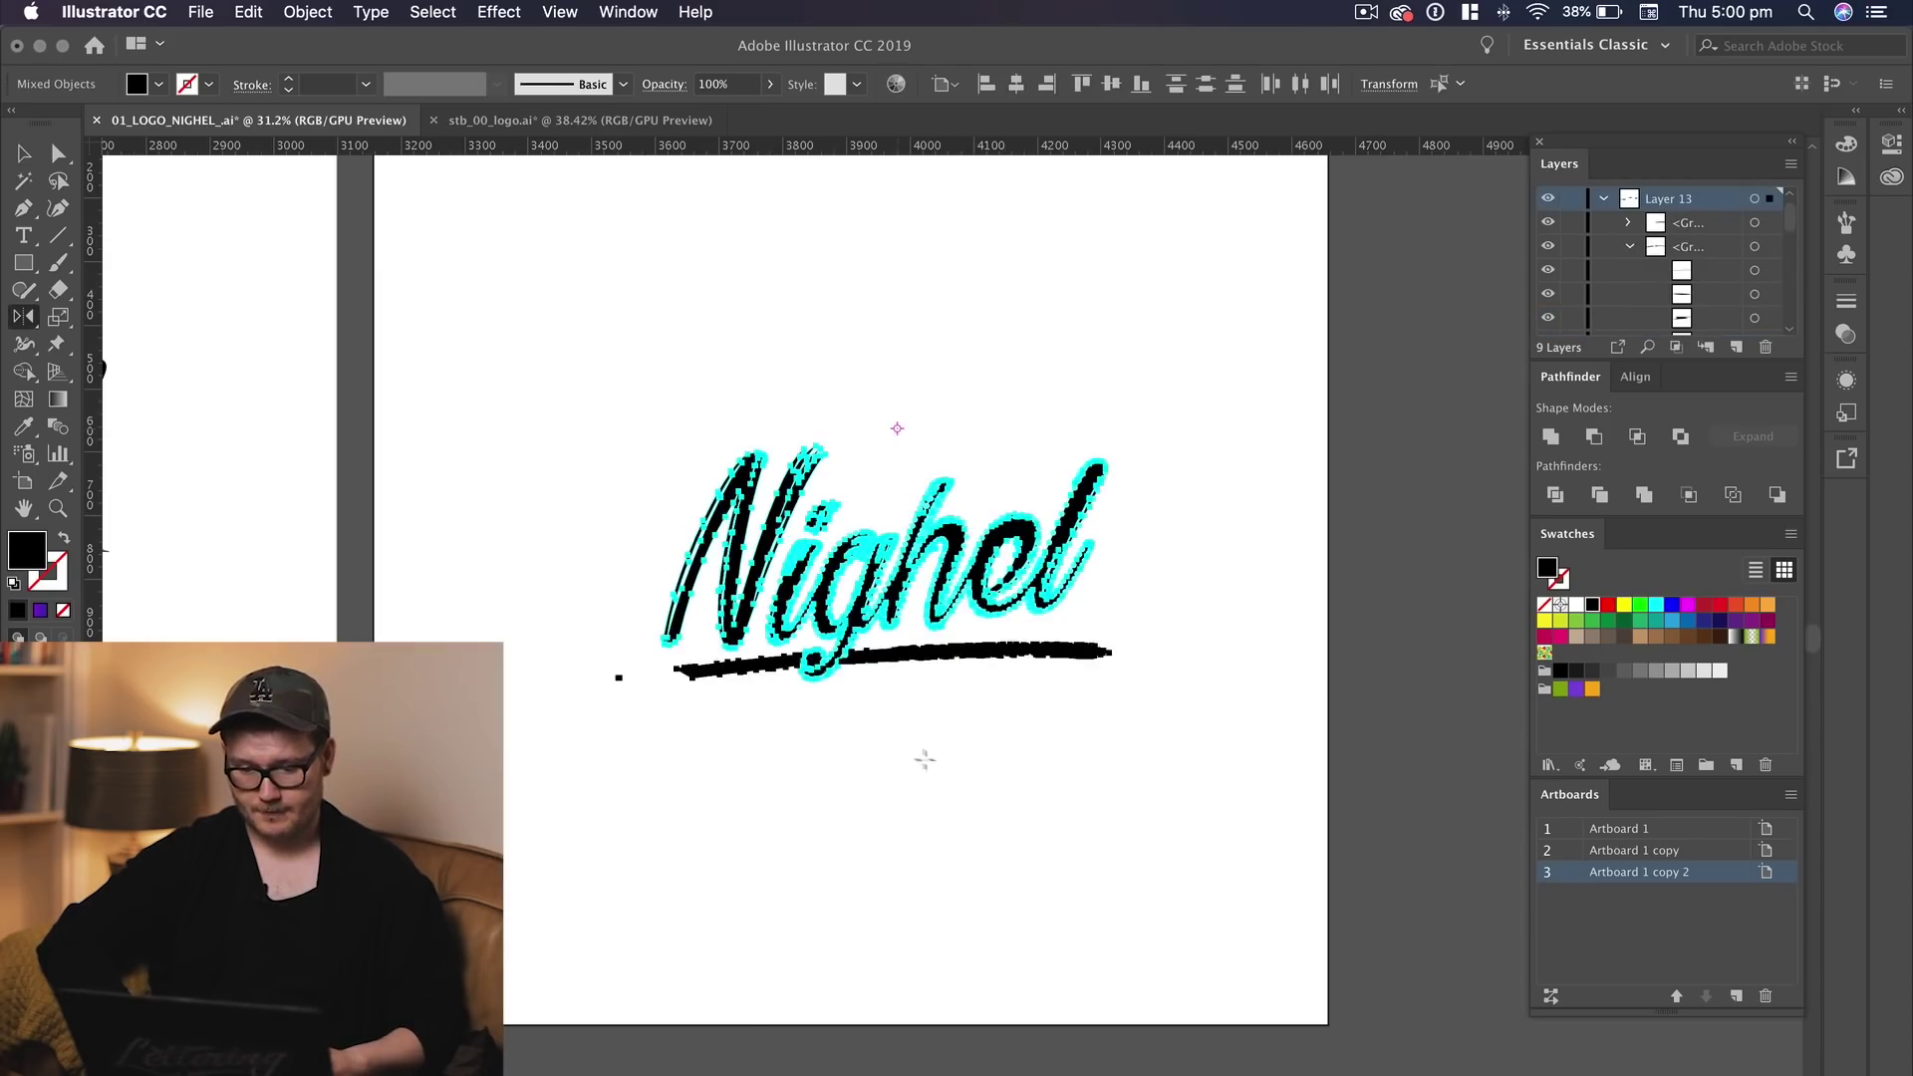
pyautogui.press('v')
pyautogui.click(949, 766)
# Examine the e's path up close, selecting the anchor point where its inner loop meets the lower curve
pyautogui.moveTo(948, 769); pyautogui.dragTo(1008, 791)
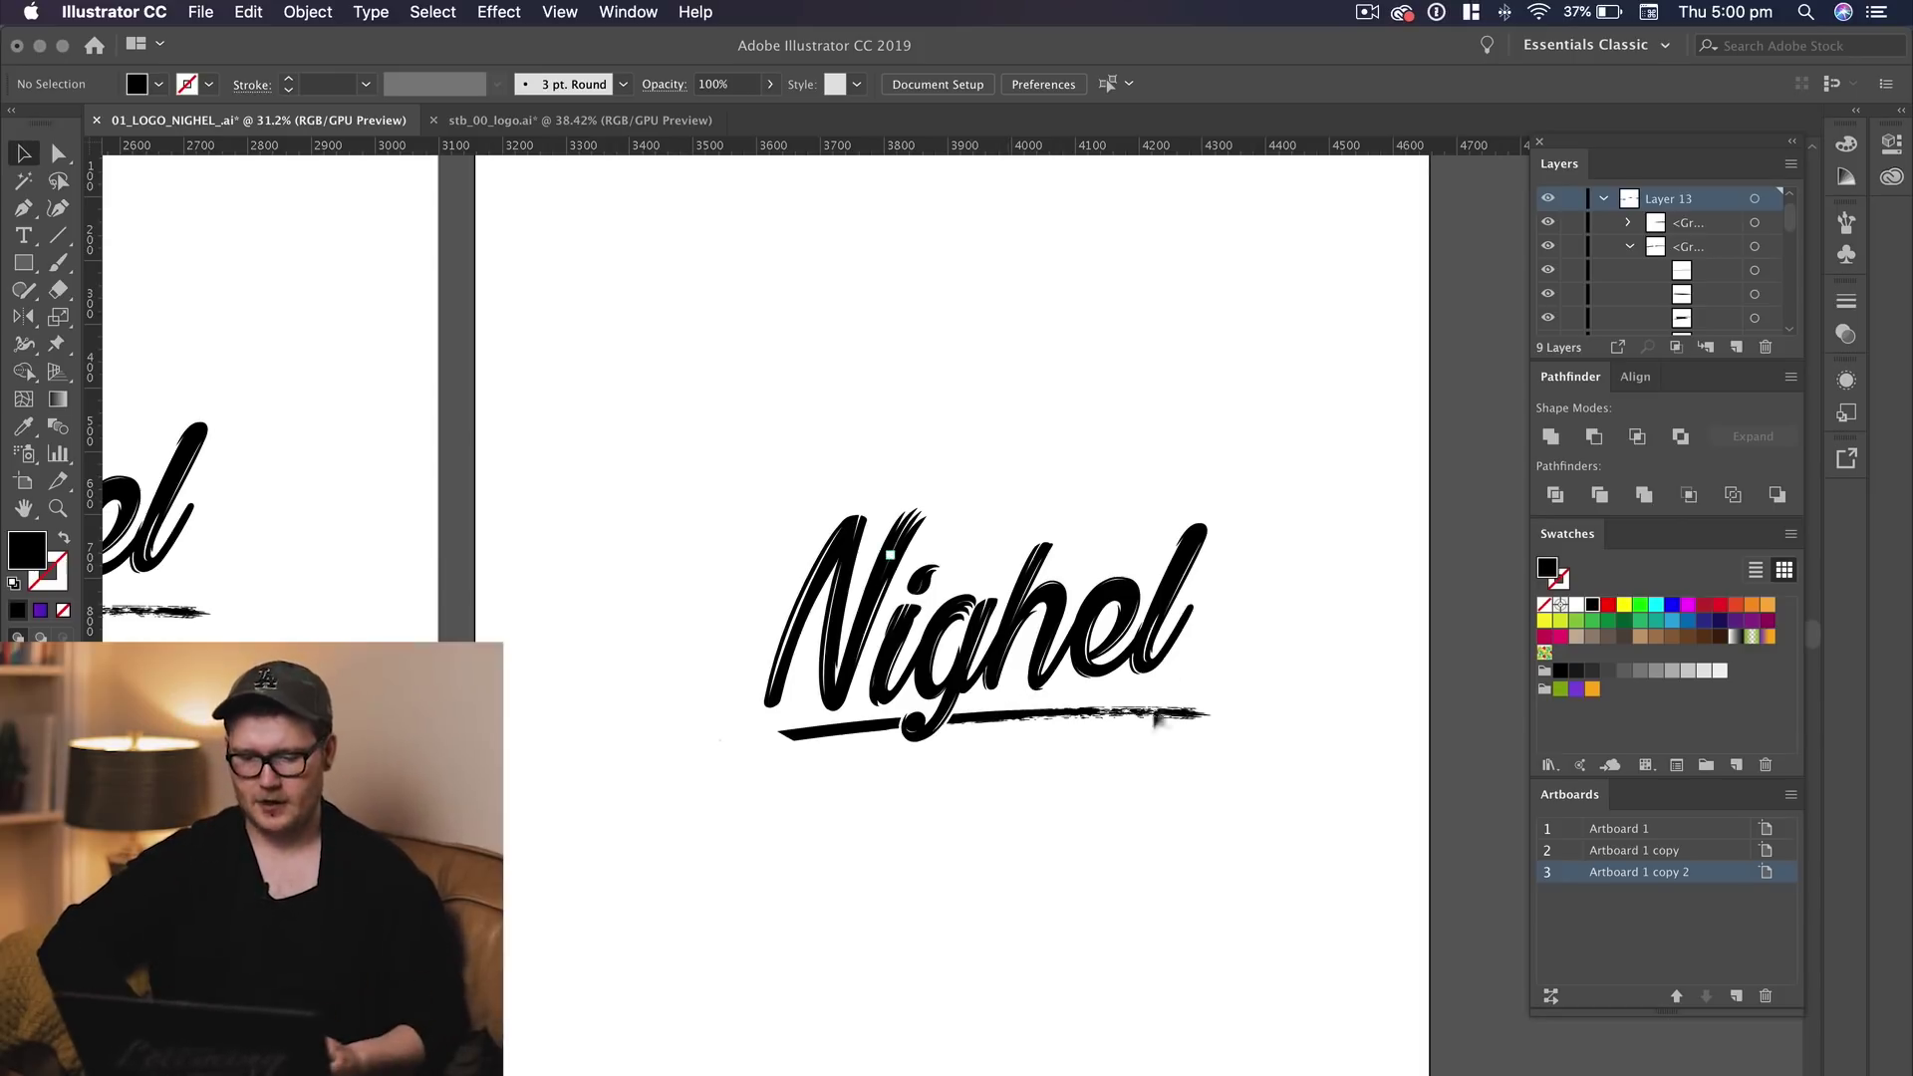
pyautogui.moveTo(1116, 631); pyautogui.dragTo(1669, 767)
pyautogui.click(1022, 743)
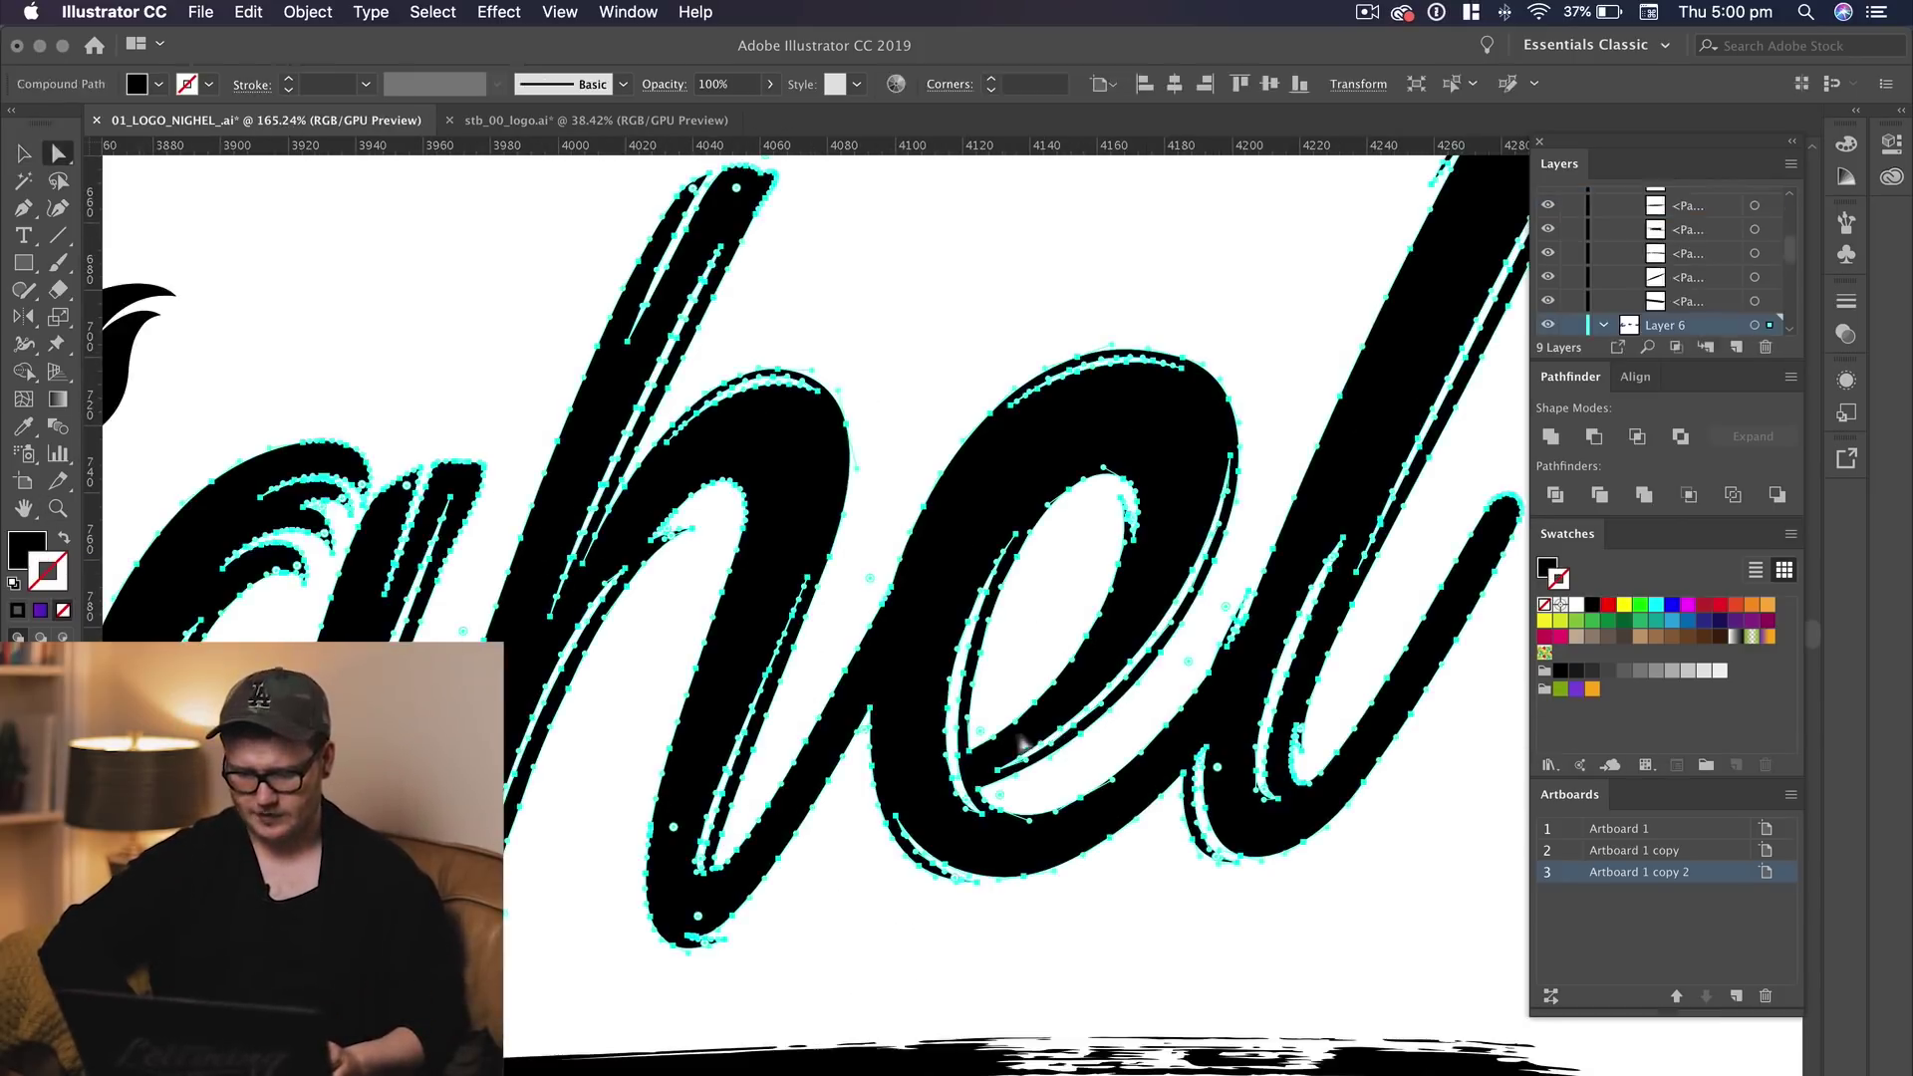
pyautogui.click(972, 752)
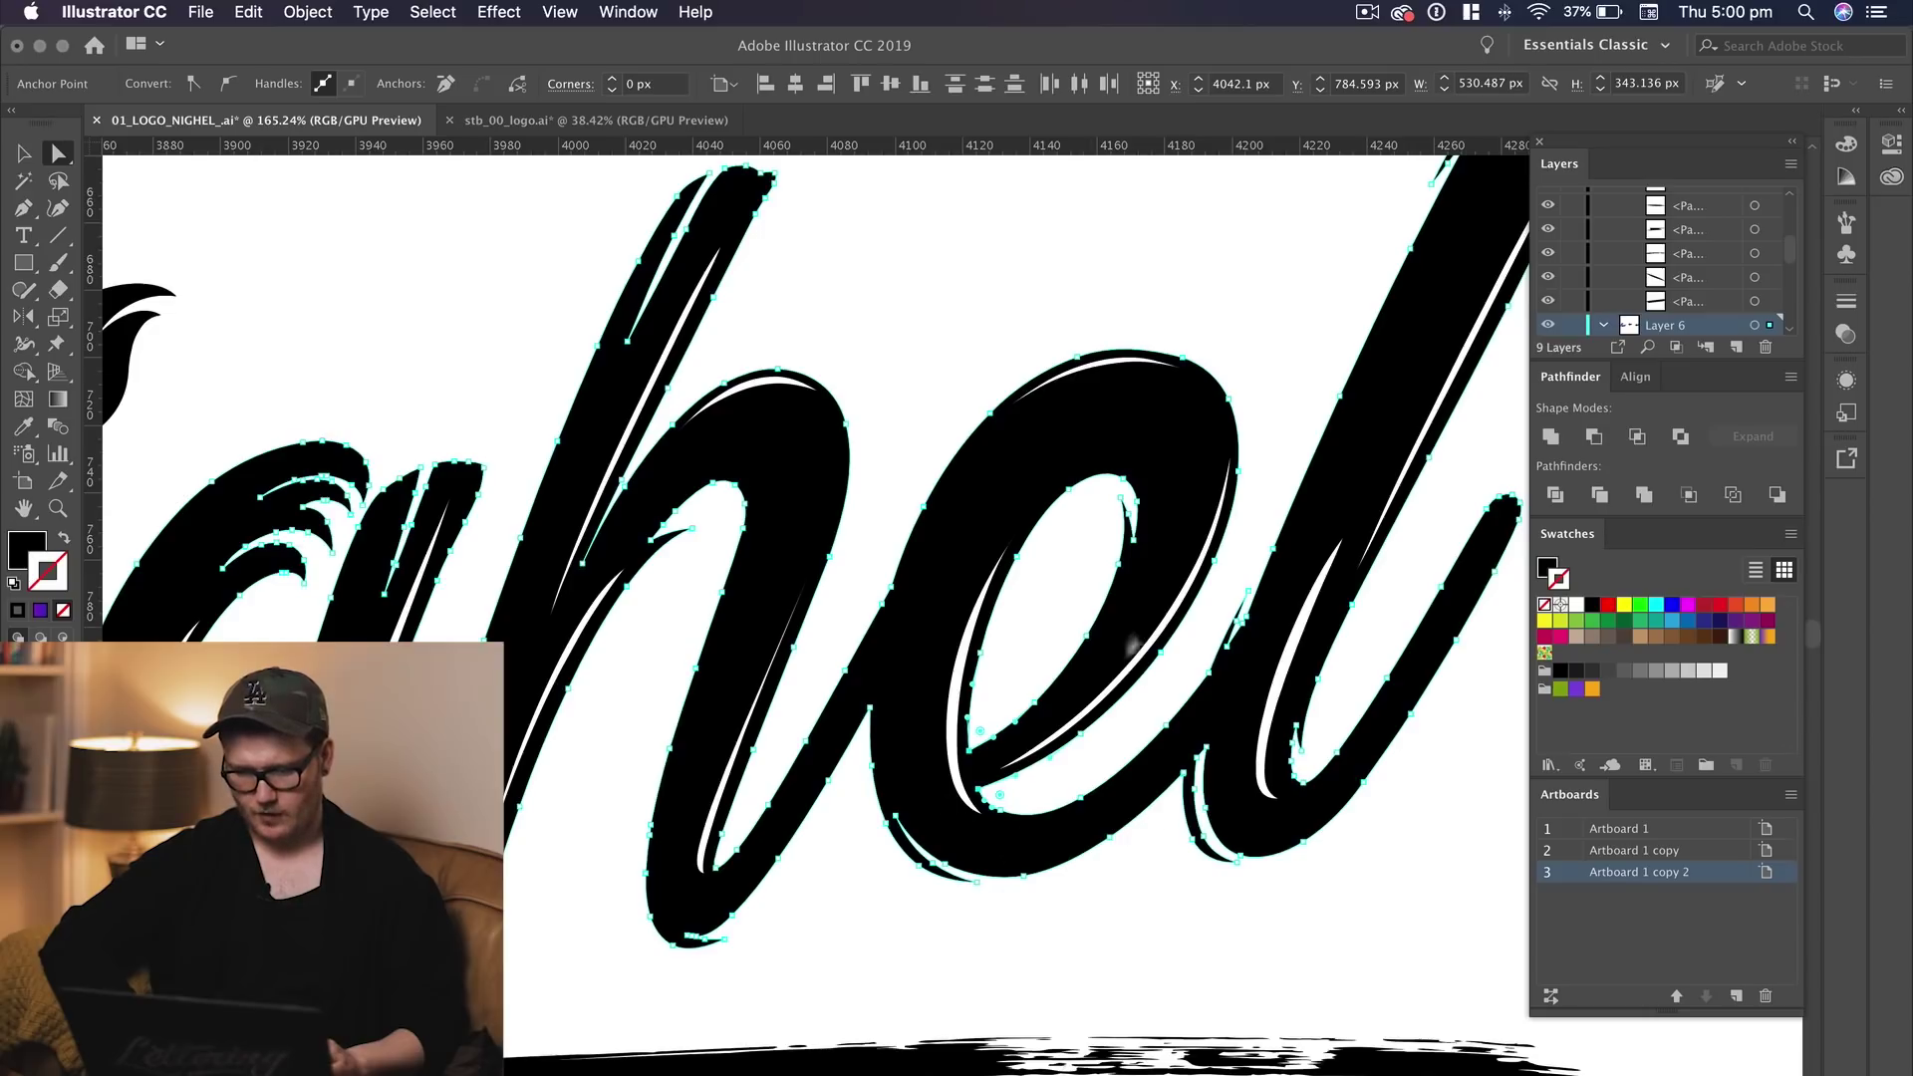
pyautogui.click(1085, 557)
# Scale the whole logo on the third artboard down proportionally and enlarge it again to judge it at different sizes
pyautogui.press('z')
pyautogui.moveTo(1126, 564); pyautogui.dragTo(728, 584)
pyautogui.moveTo(908, 608); pyautogui.dragTo(888, 660)
pyautogui.press('v')
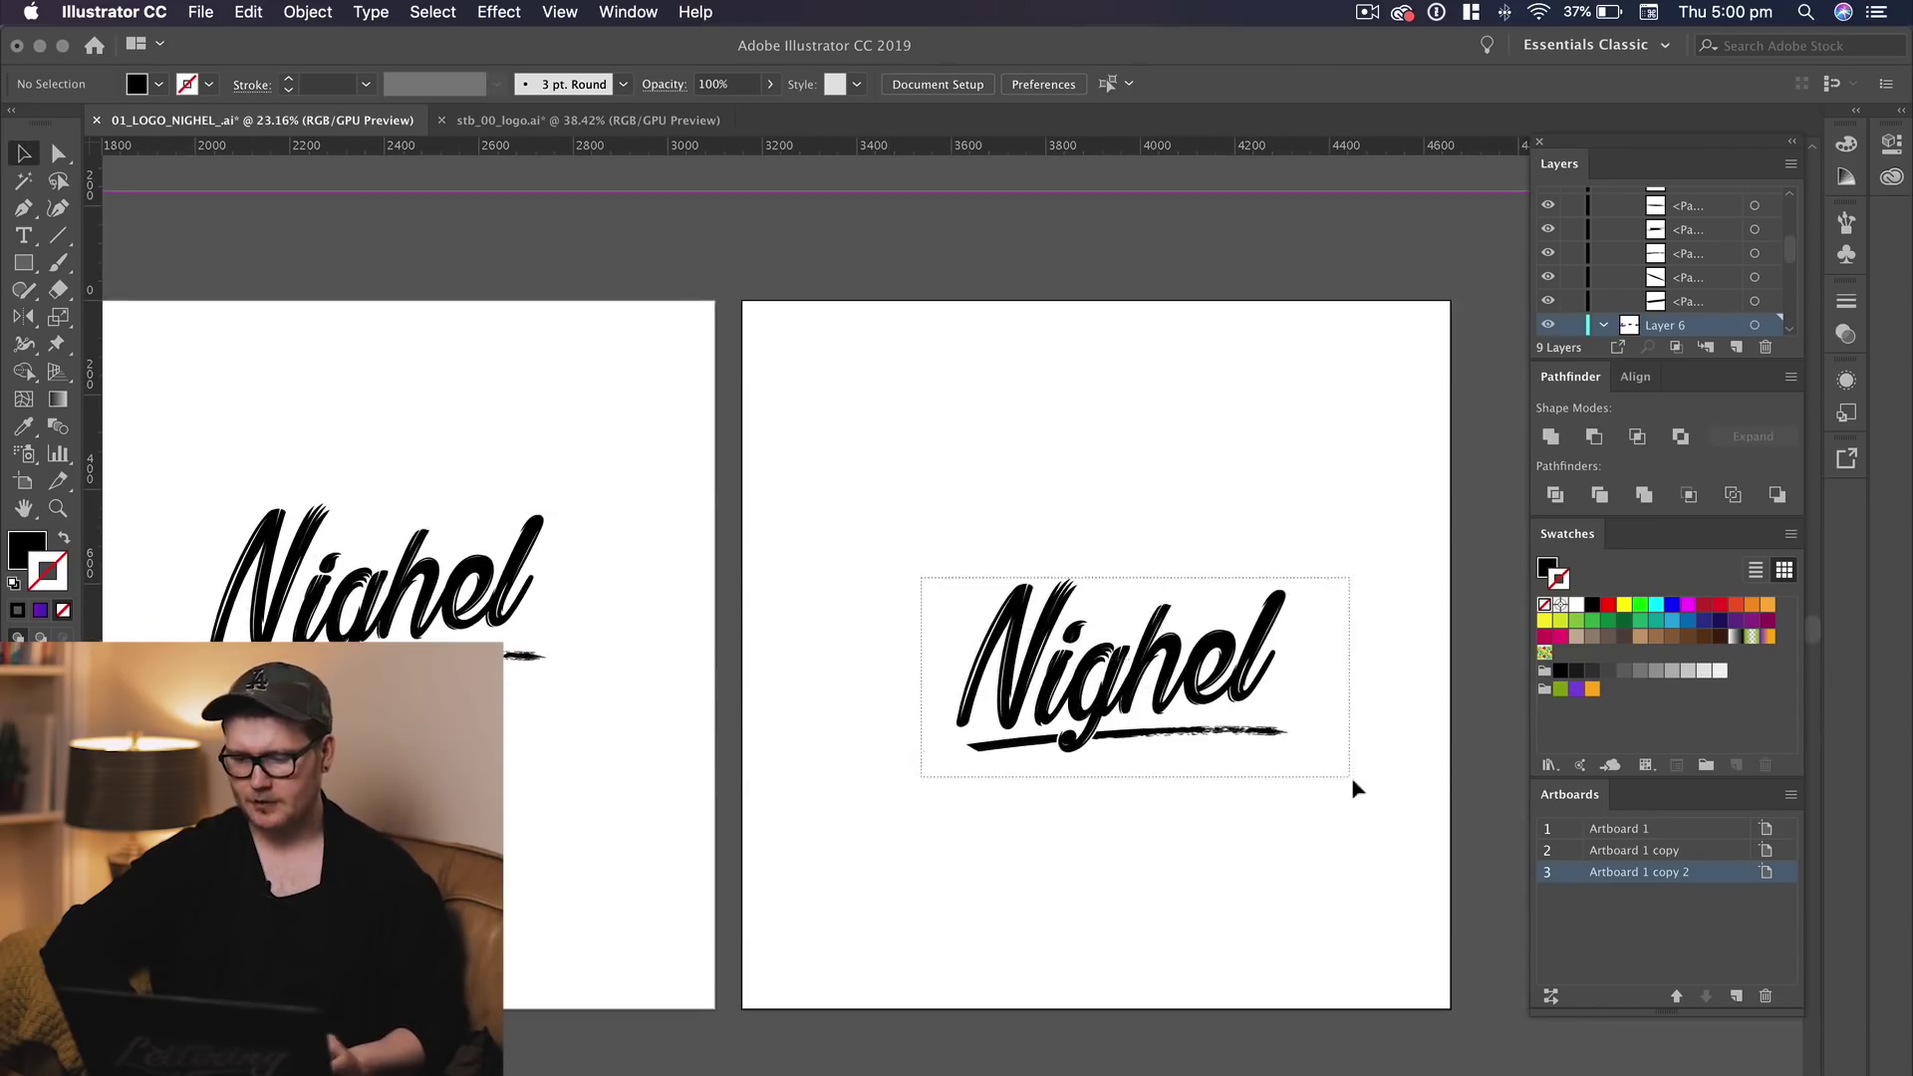
pyautogui.moveTo(1357, 790); pyautogui.dragTo(1285, 586)
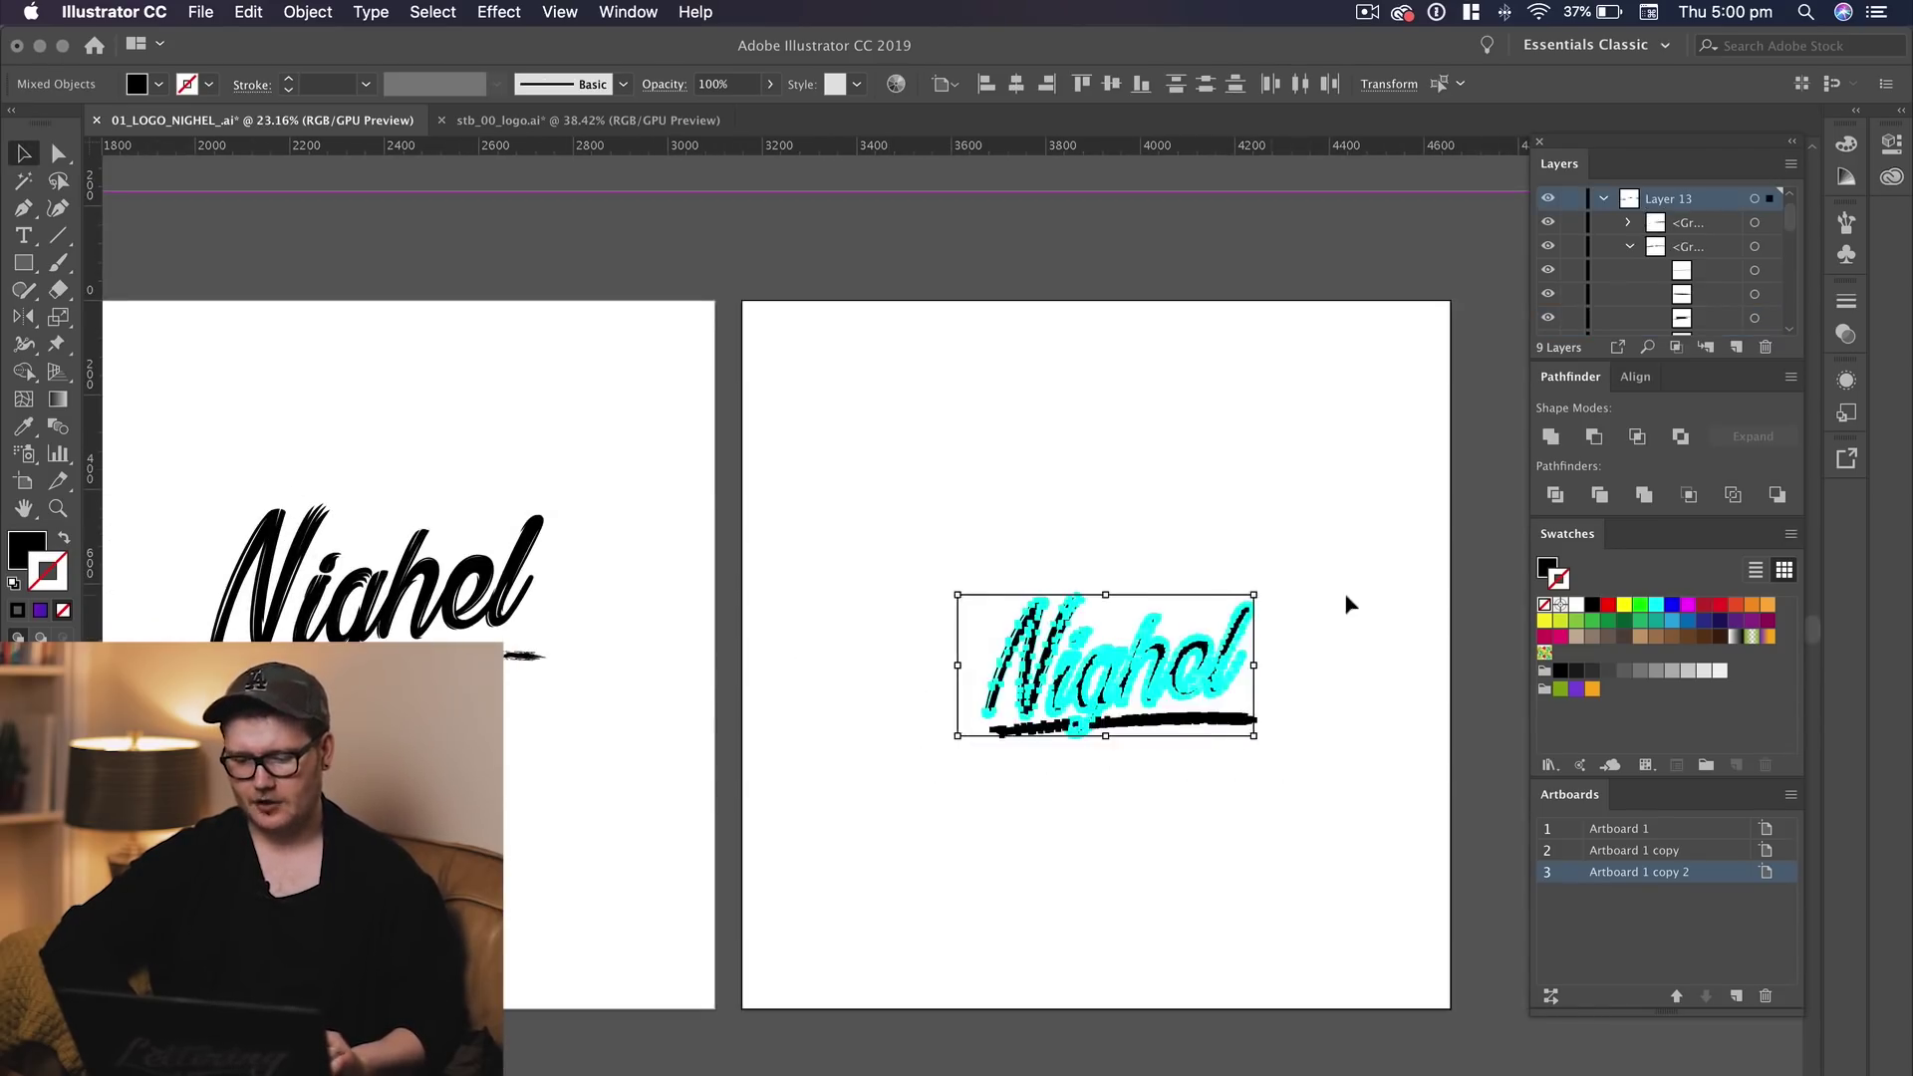
pyautogui.click(1341, 595)
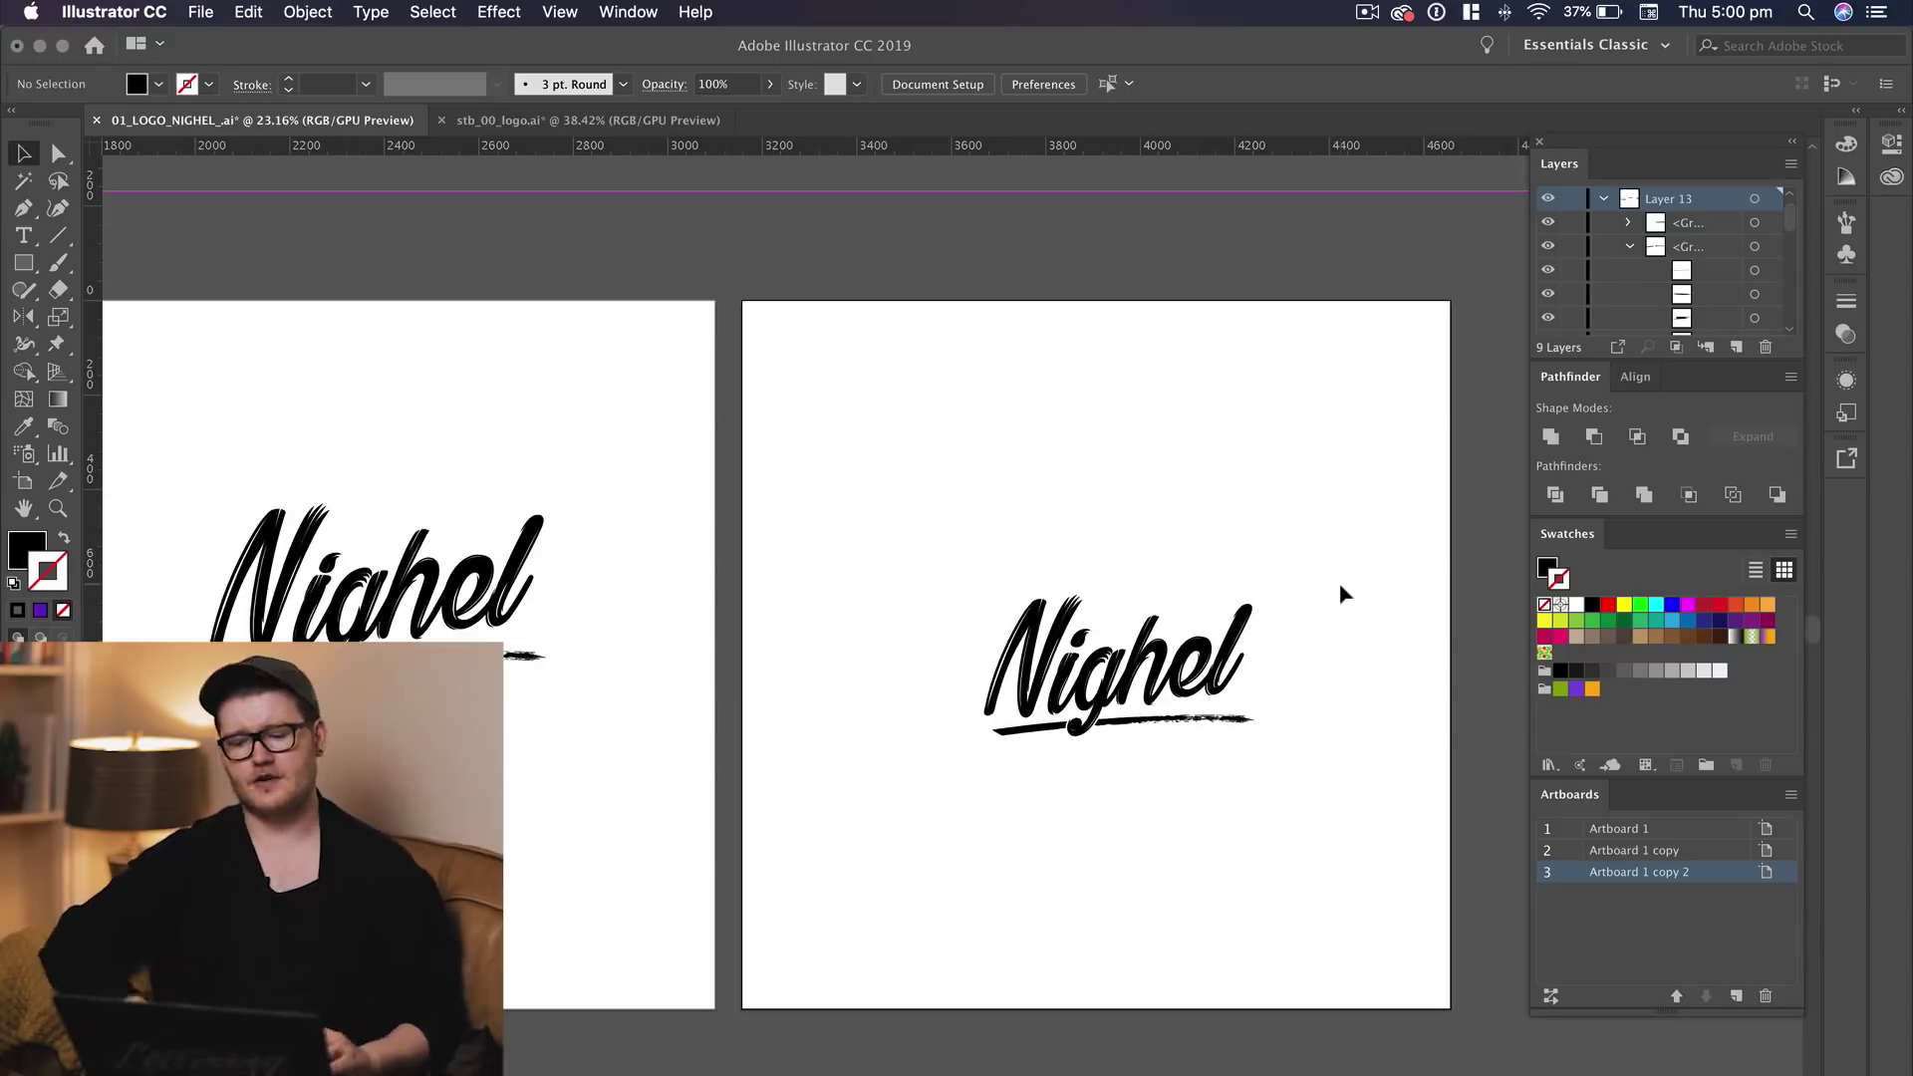
pyautogui.moveTo(1341, 594); pyautogui.dragTo(827, 772)
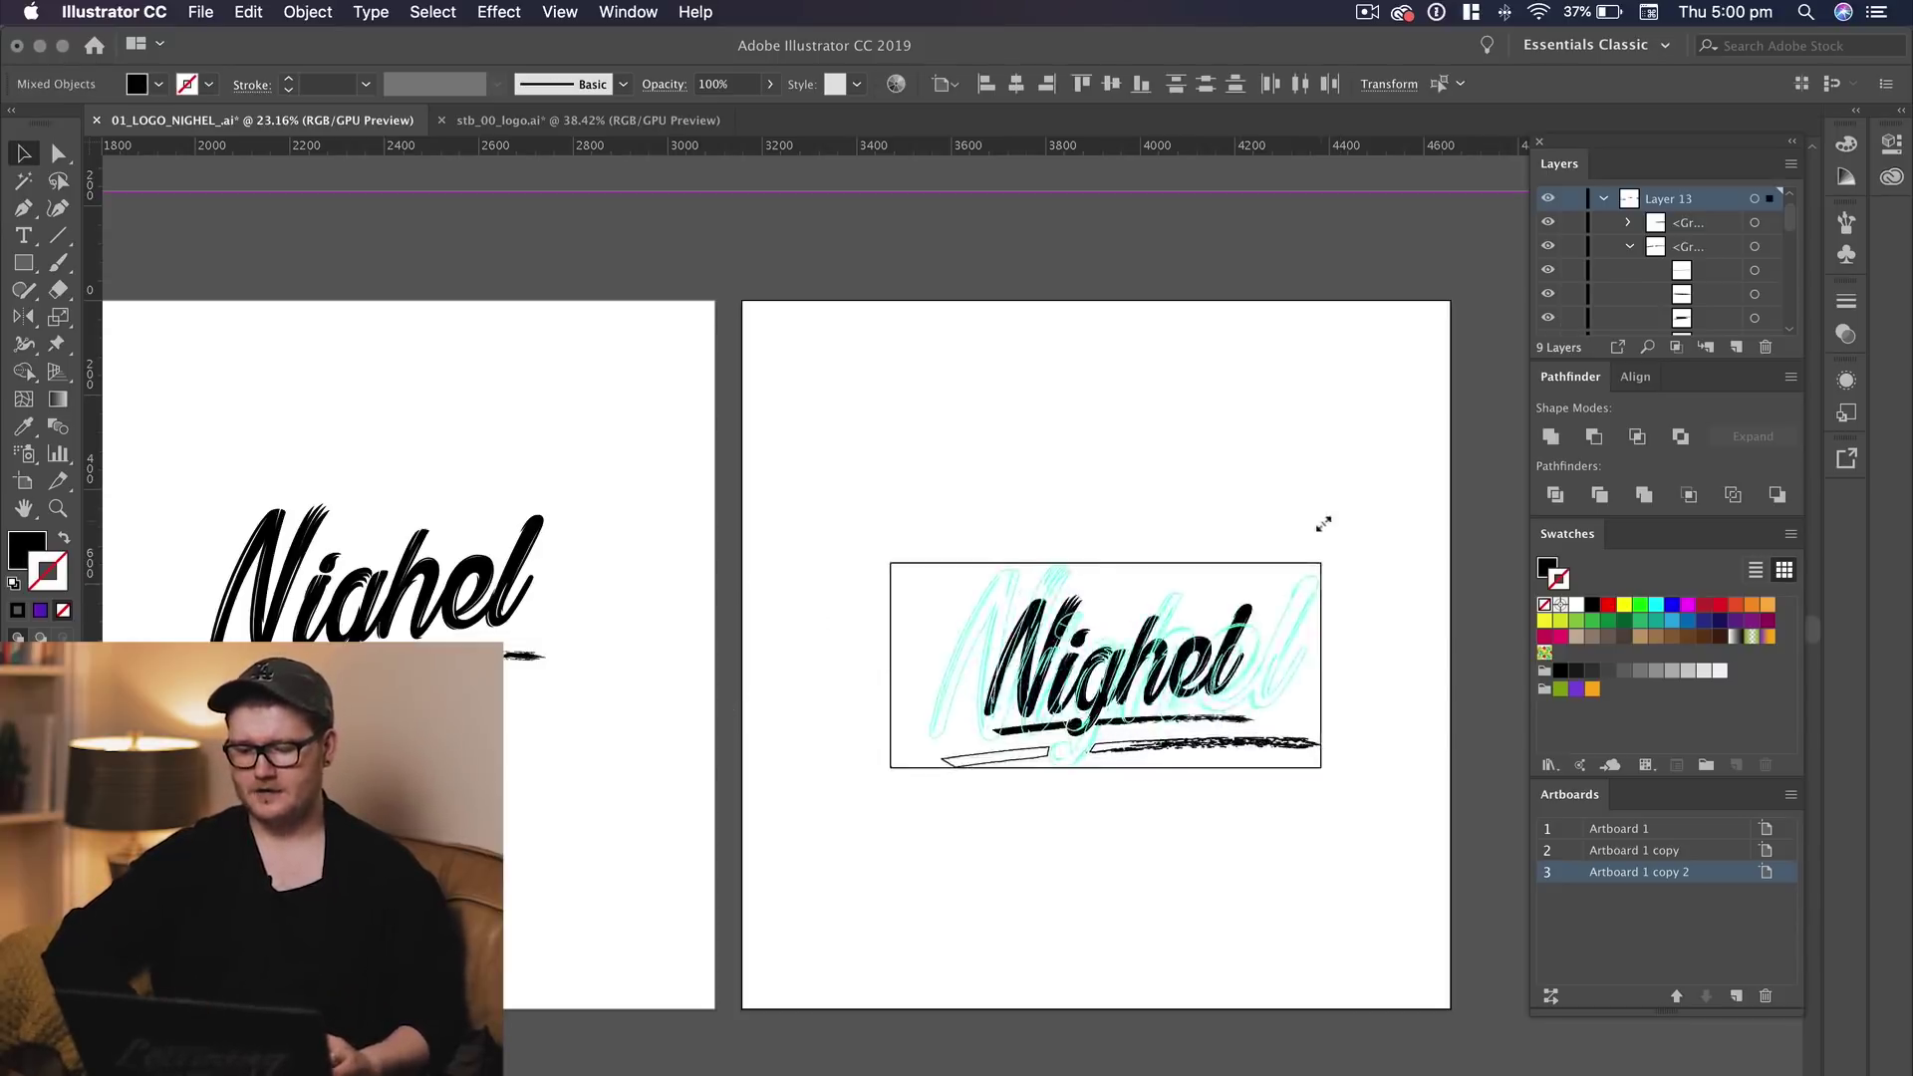